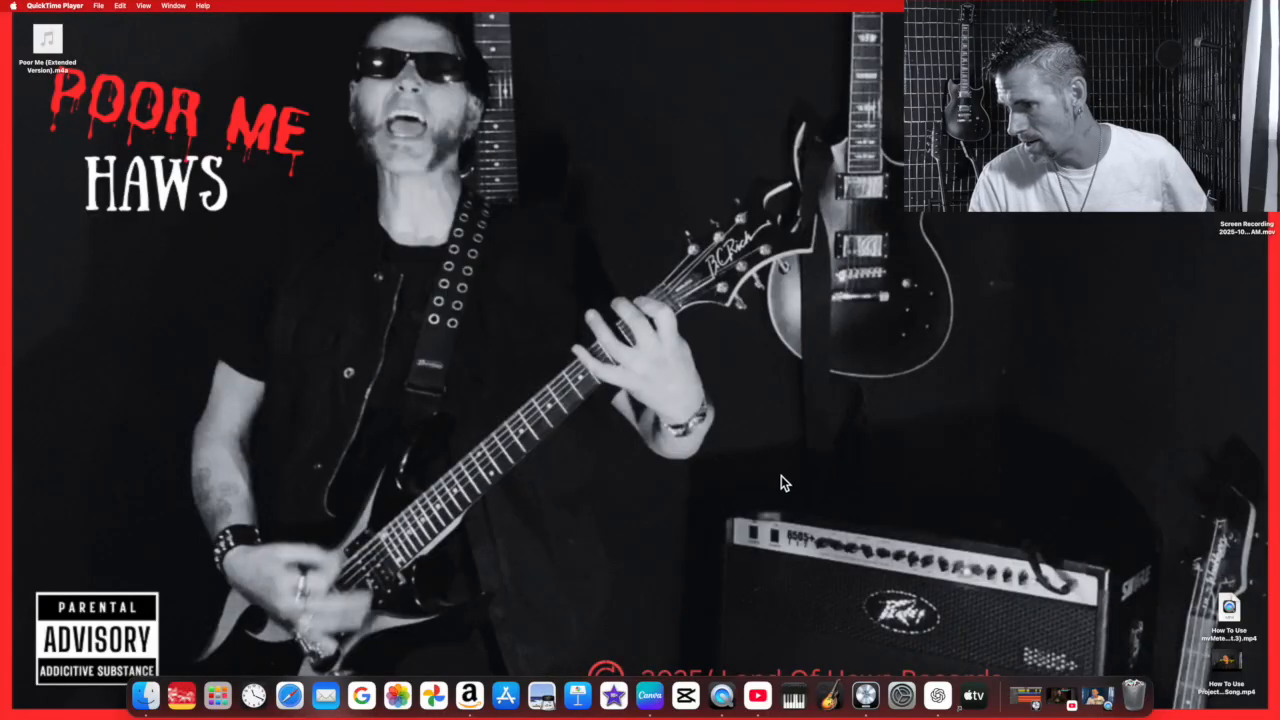
Switch to the Logic Pro project and play back the opening bars of the full mix.
left_click(1026, 695)
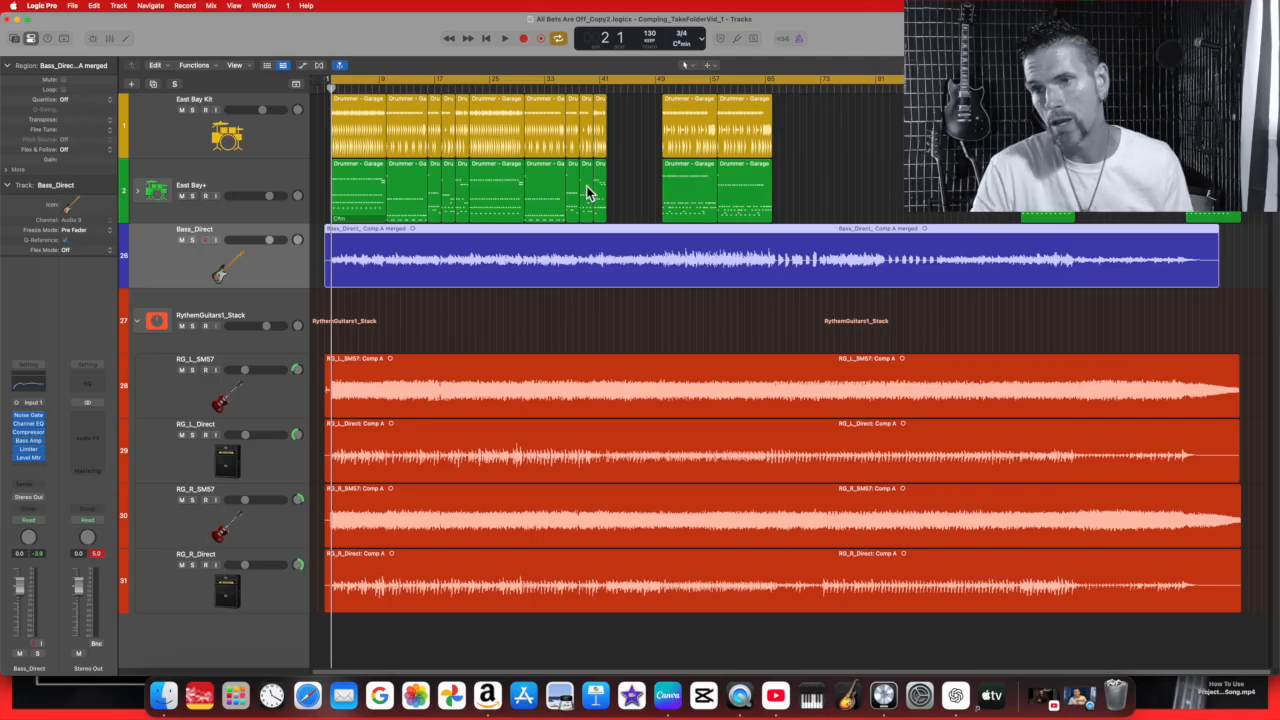
left_click(506, 40)
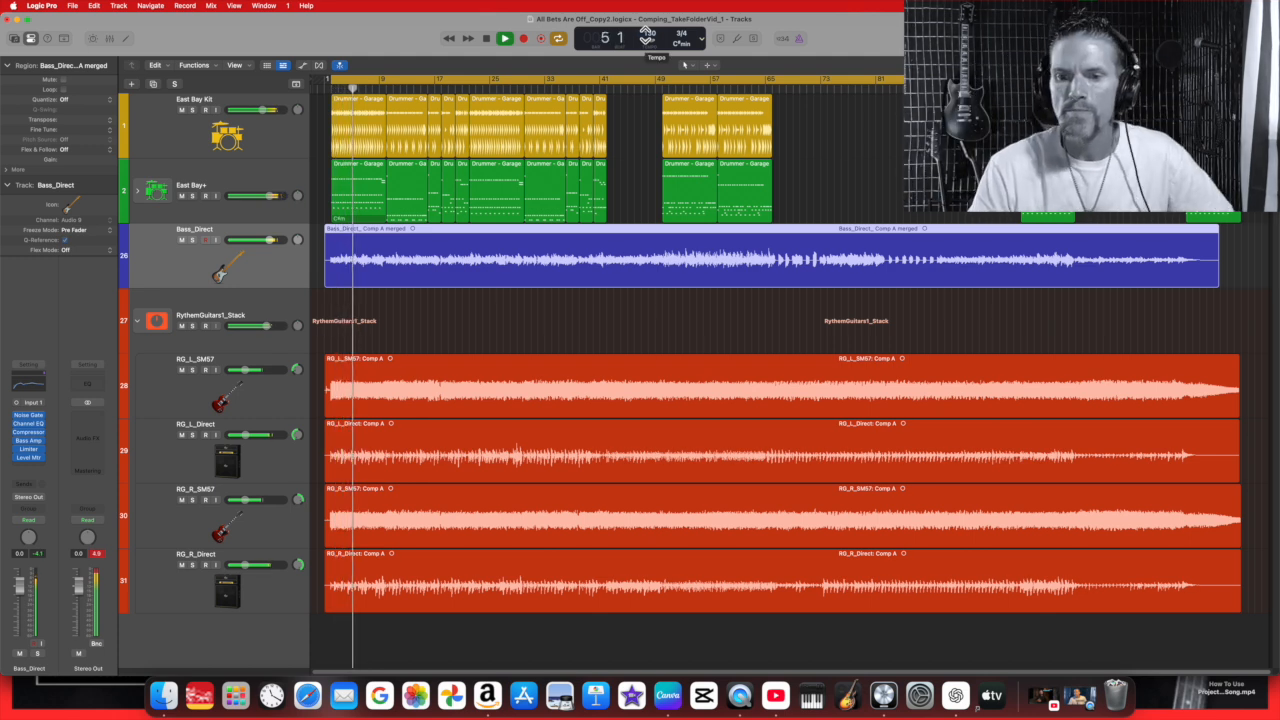
left_click(488, 40)
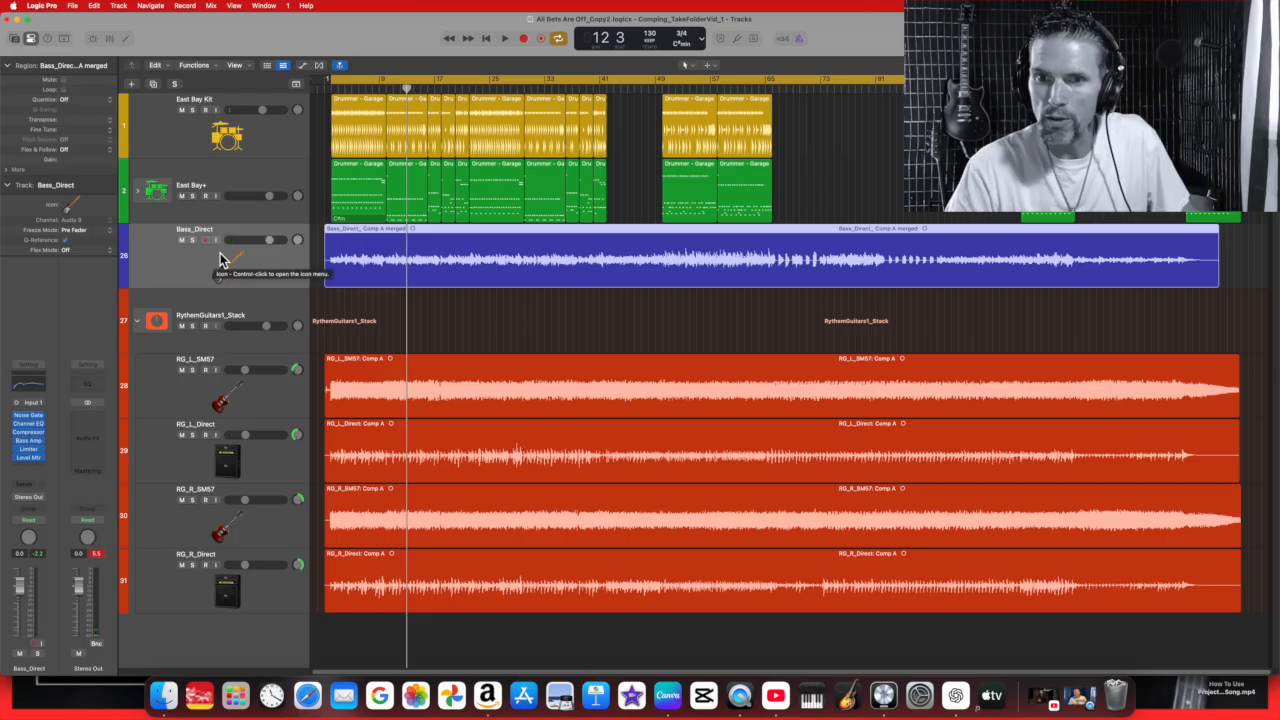
Solo the Bass_Direct track and play back its opening bars.
left_click(195, 243)
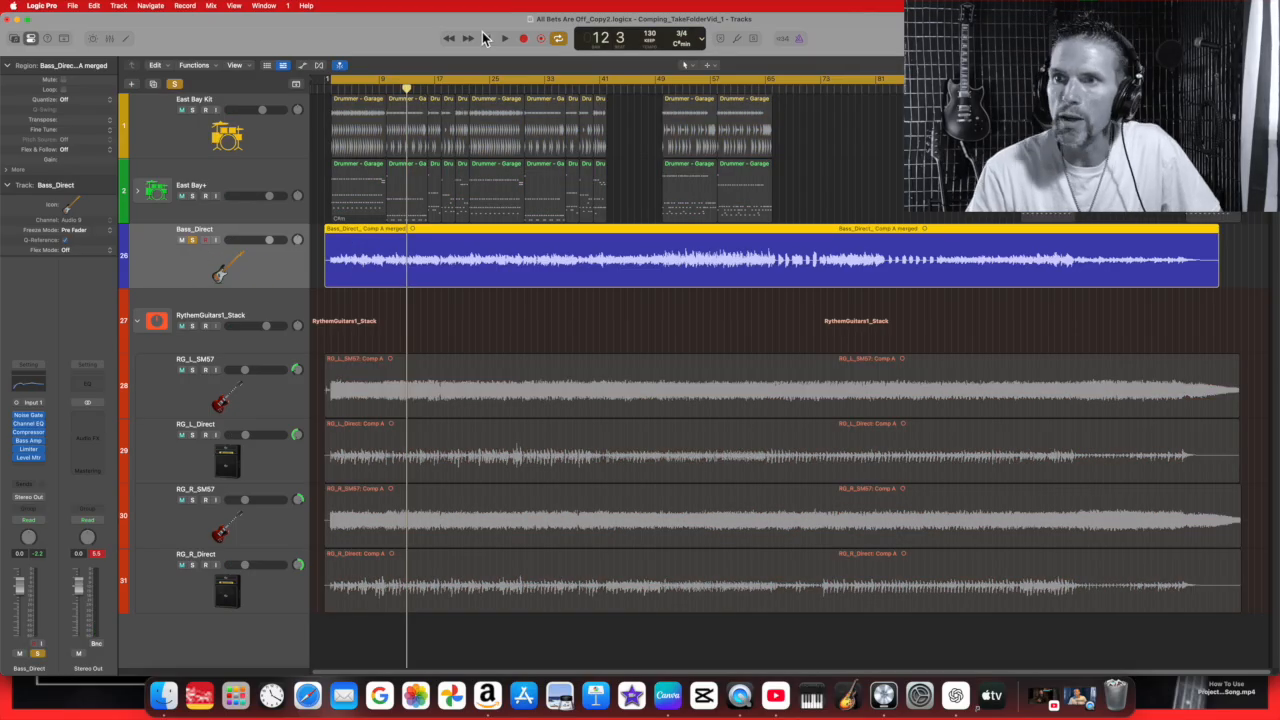
left_click(505, 40)
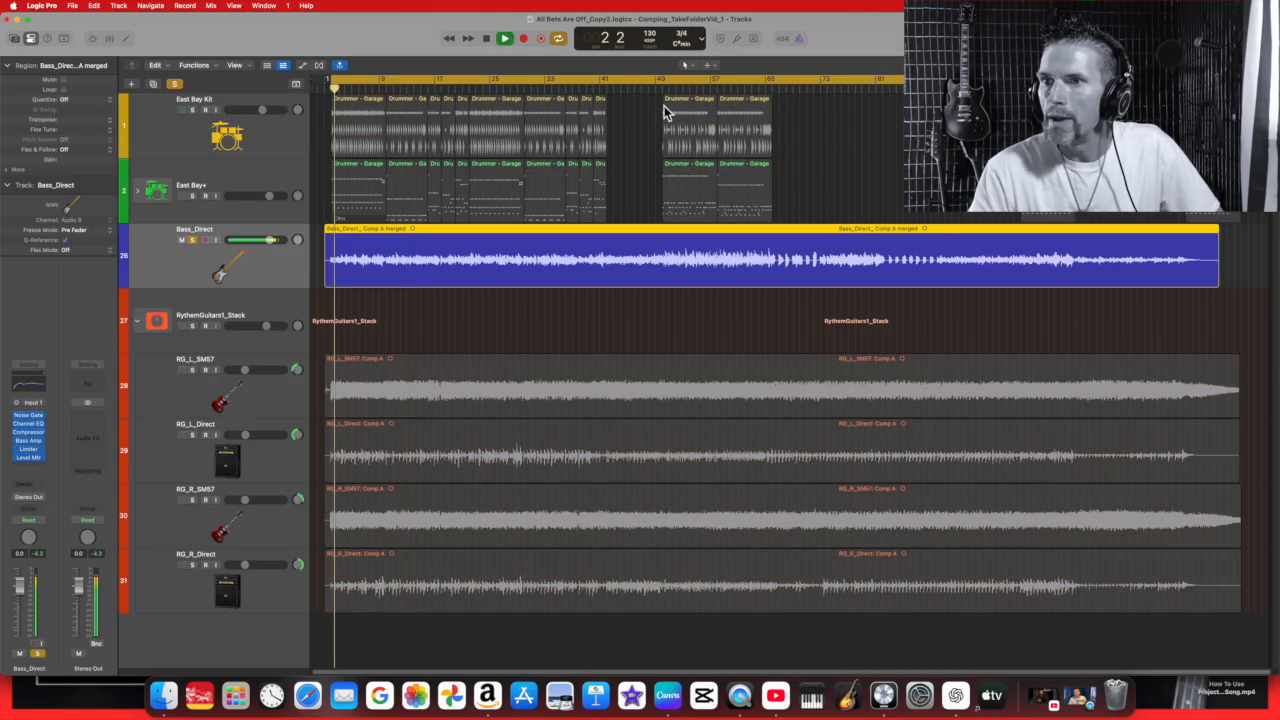
left_click(487, 39)
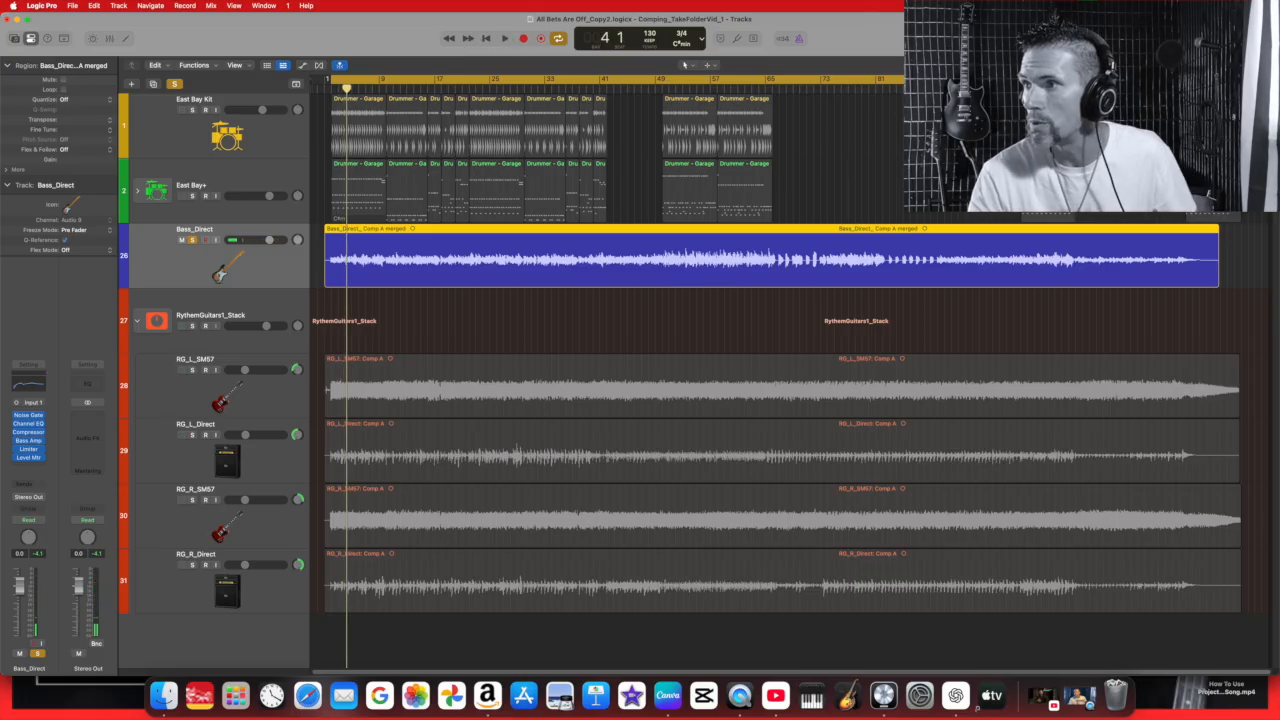
Bypass every plug-in on the Bass_Direct channel except the Level Meter, and open the Level Meter's window.
key("super+Down")
key("super+Down")
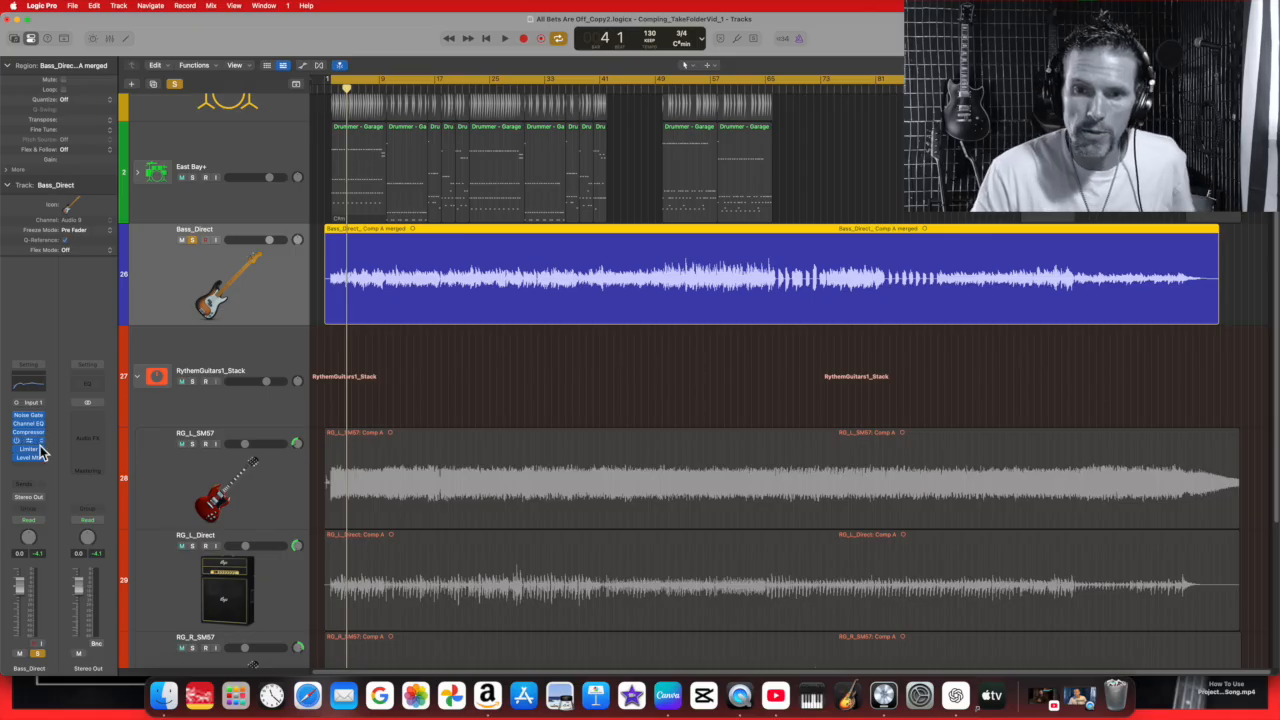
mouse_move(18, 428)
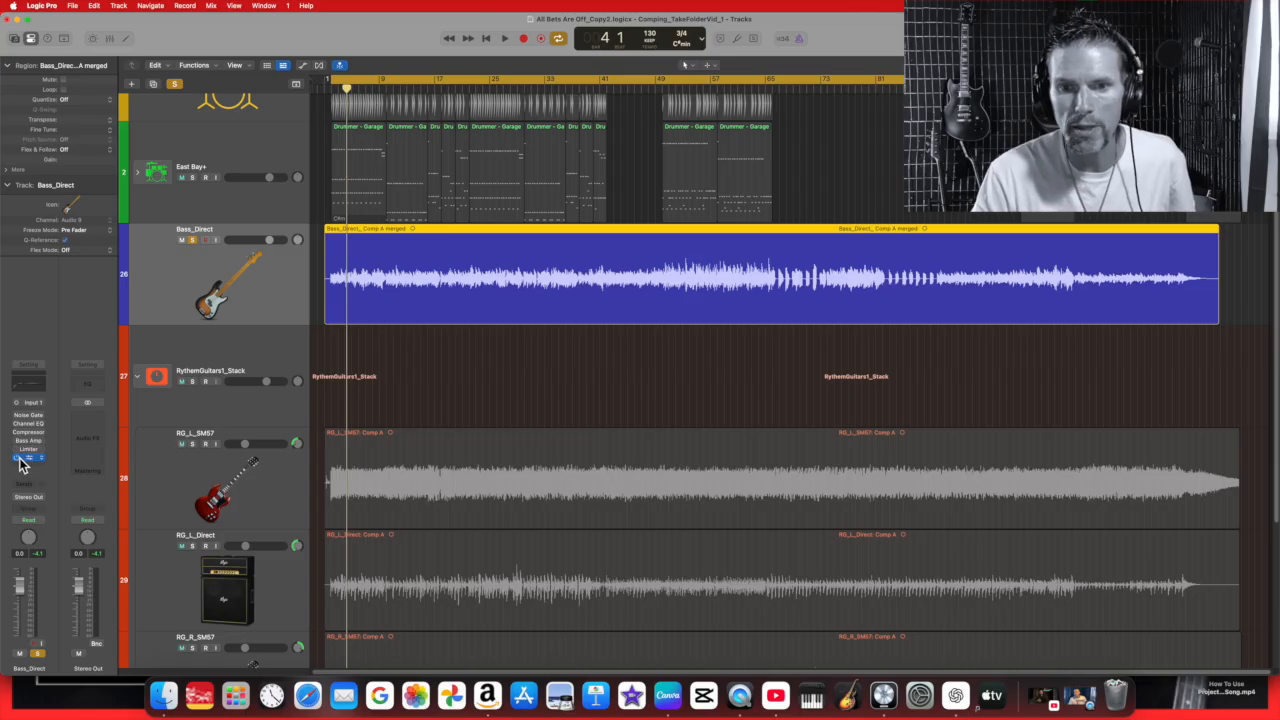
left_click(30, 462)
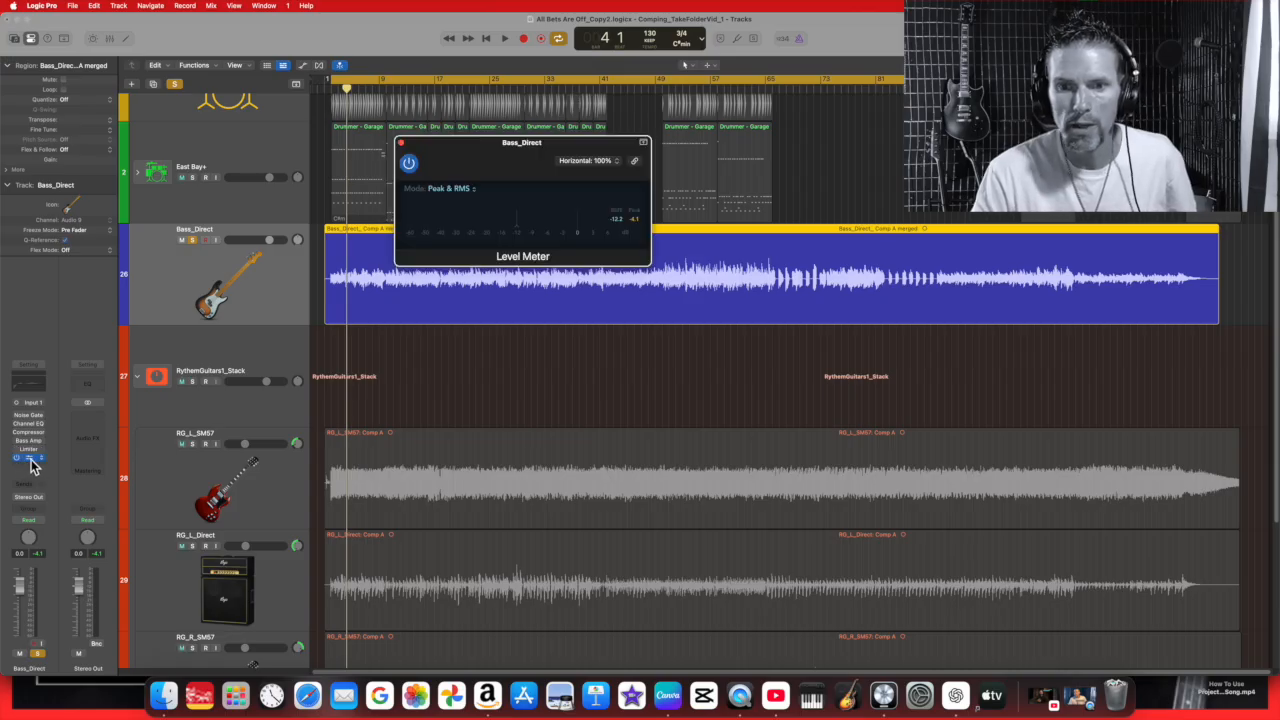
left_click_drag(528, 170, 589, 395)
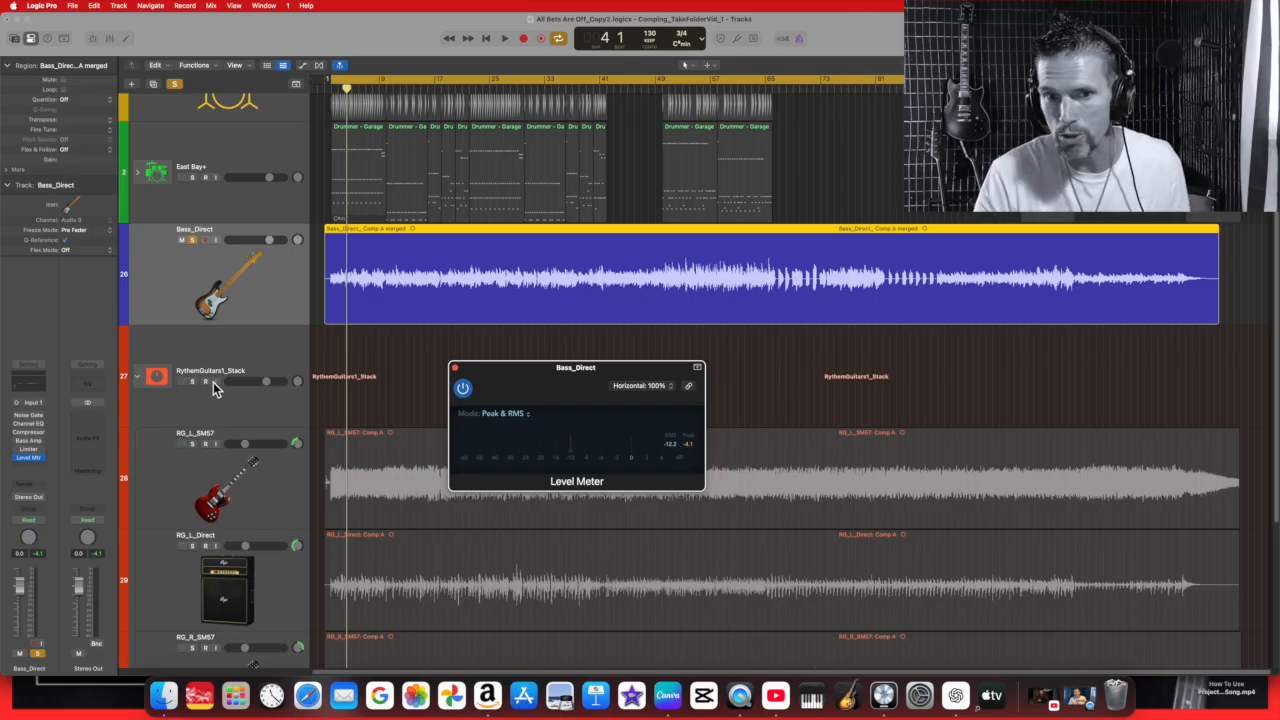
Insert a new mono Level Meter at the end of the Bass_Direct plug-in chain and remove the previous Level Meter.
left_click(44, 466)
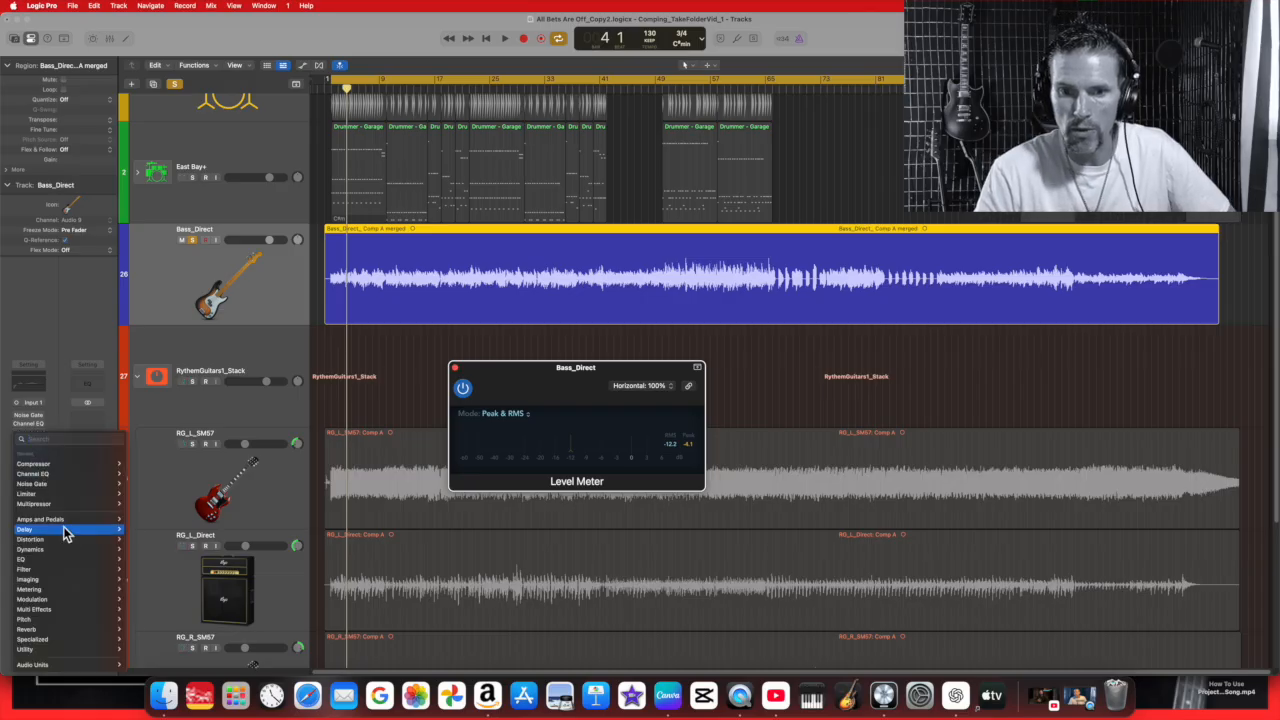
mouse_move(82, 570)
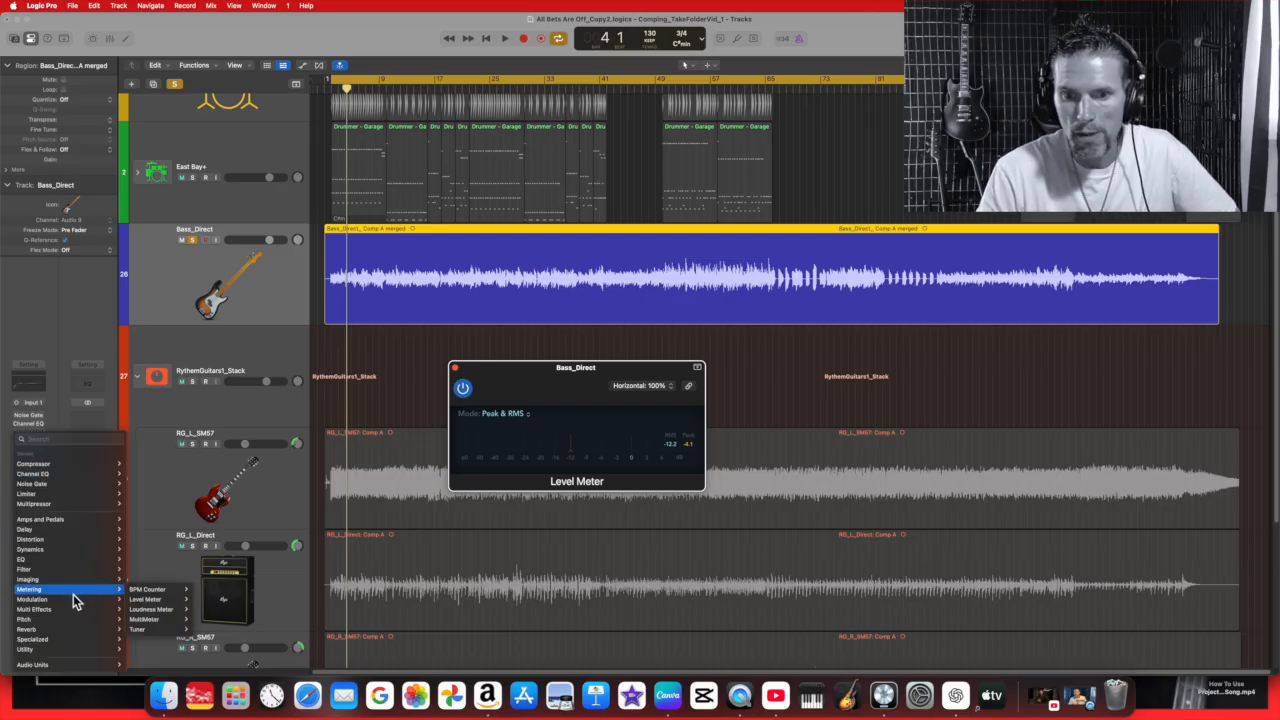
mouse_move(166, 602)
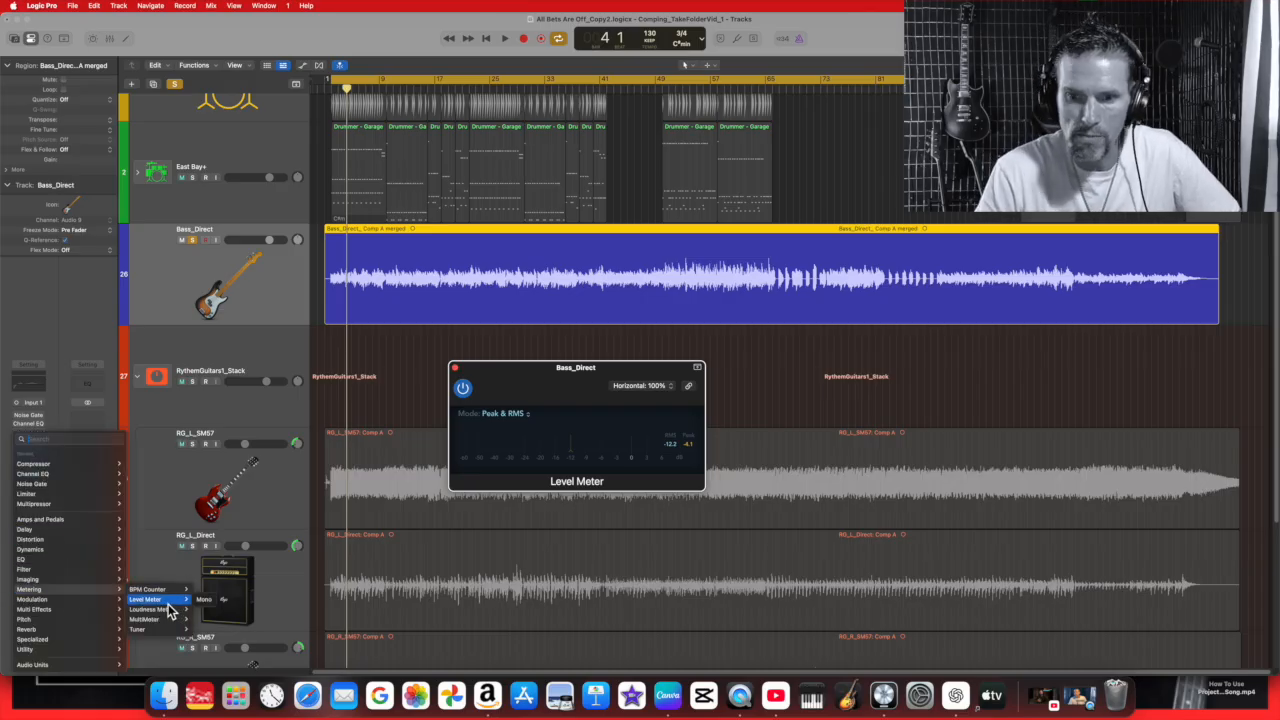
left_click(203, 599)
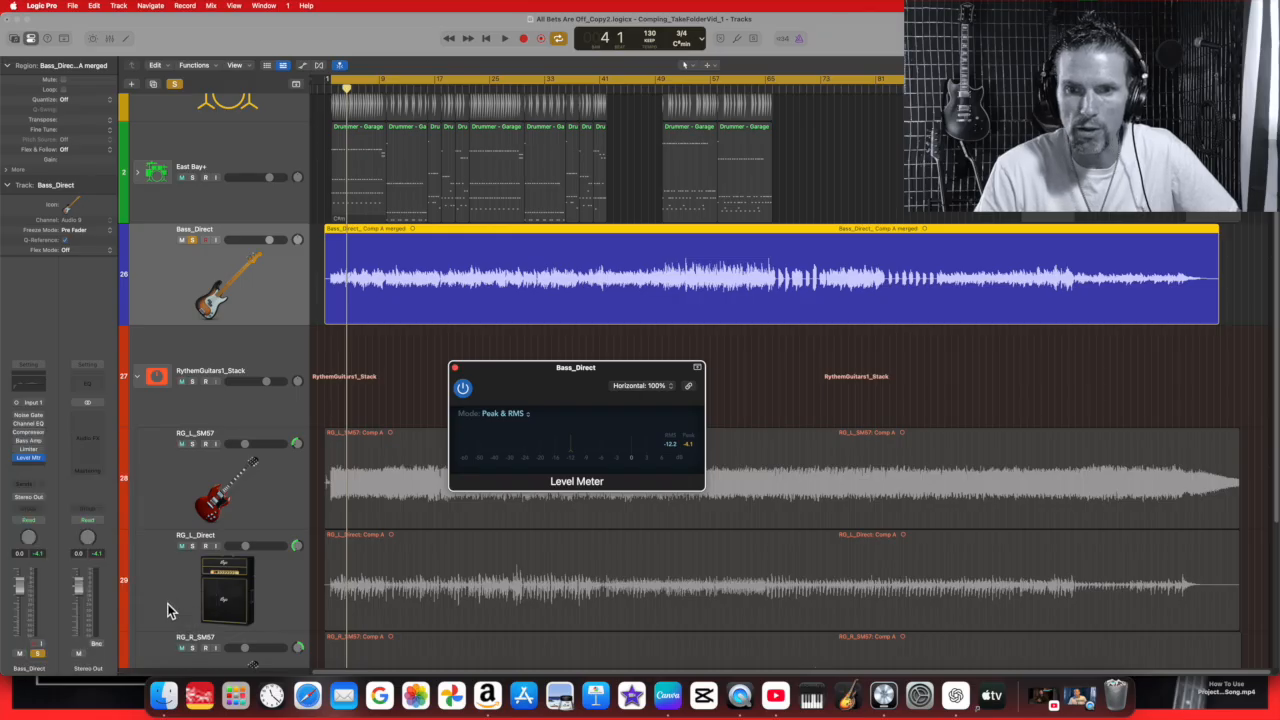
left_click(42, 452)
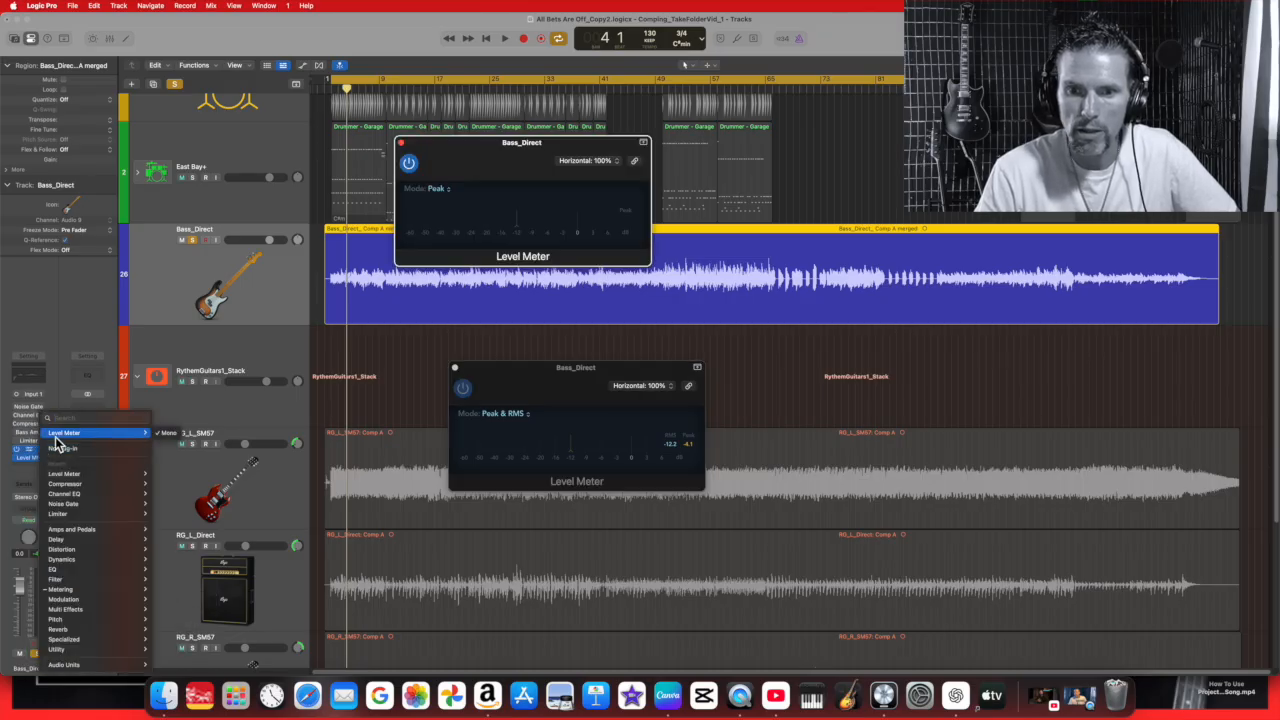
left_click(58, 452)
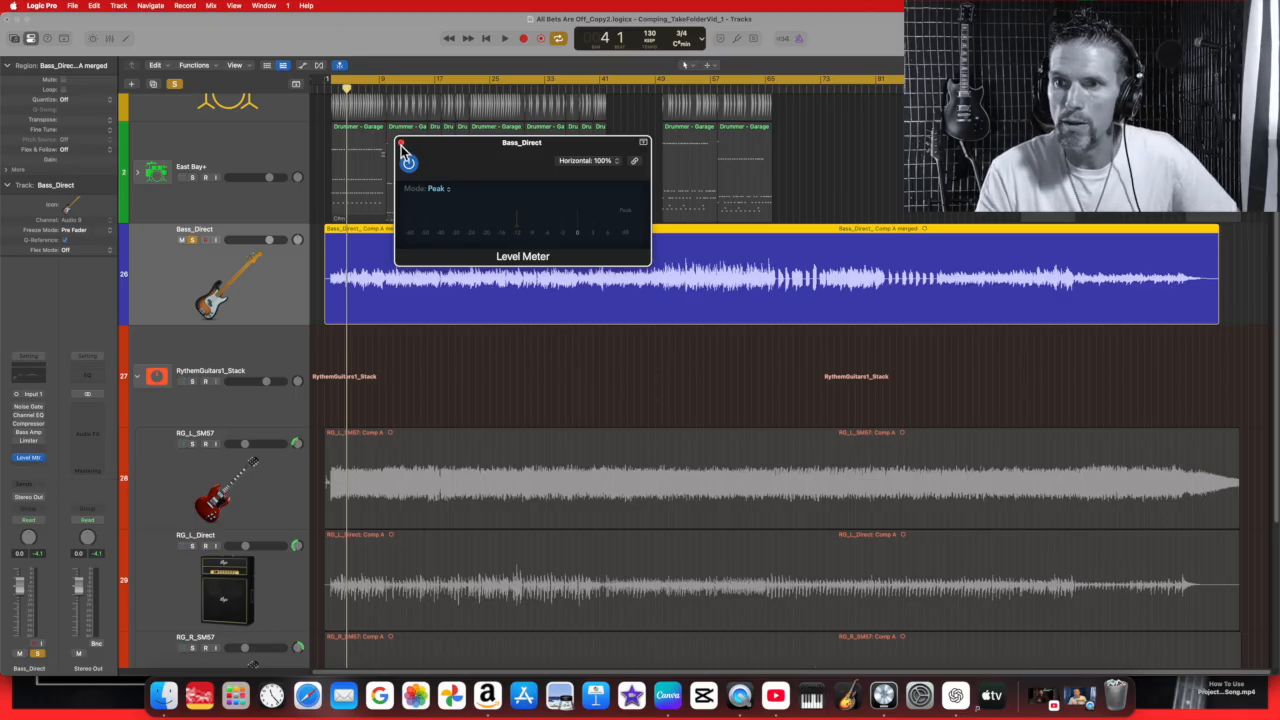
Reopen the new Level Meter, set its mode to Peak & RMS, and place its window below the bass region.
left_click(401, 143)
left_click(29, 457)
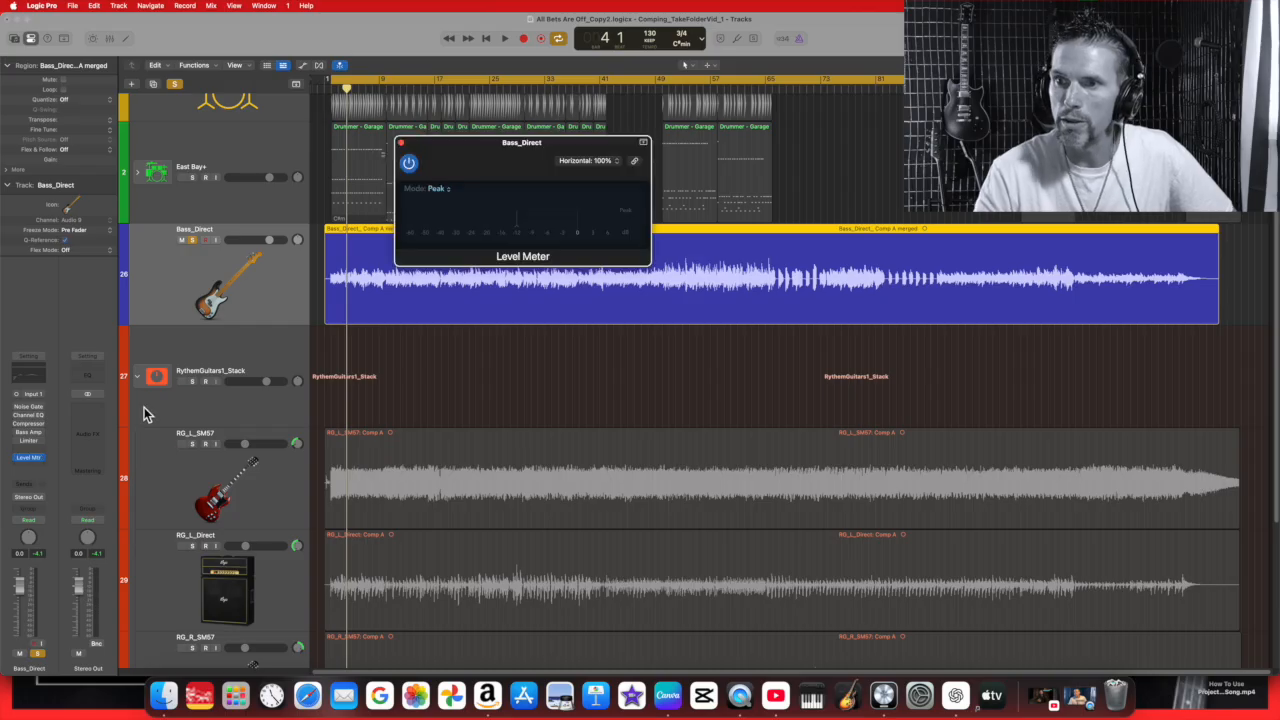
left_click(450, 196)
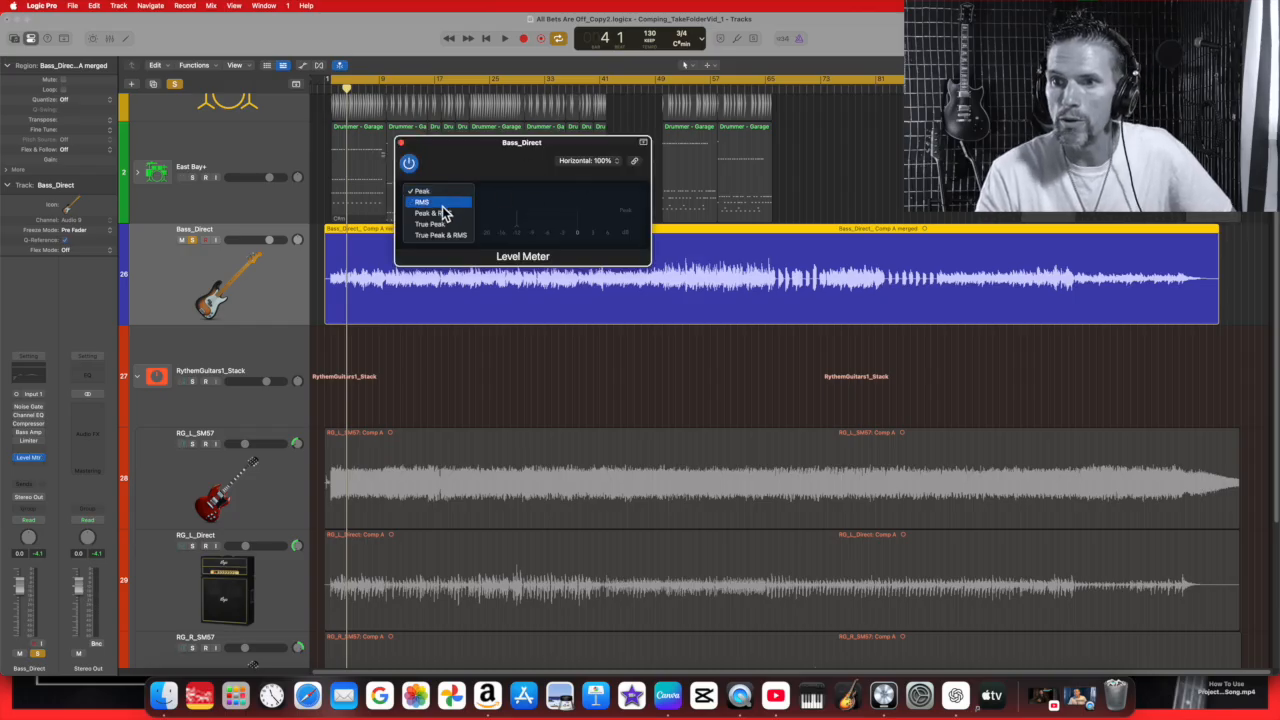
left_click(457, 215)
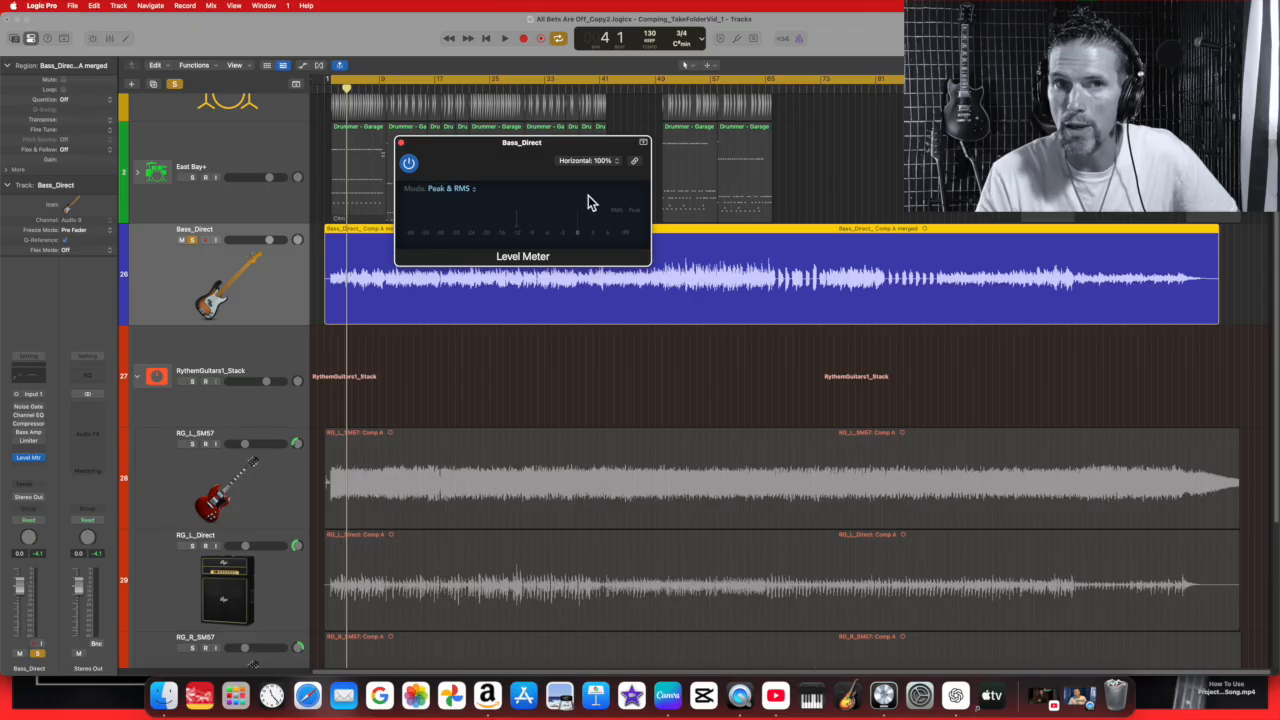
left_click_drag(519, 174, 514, 287)
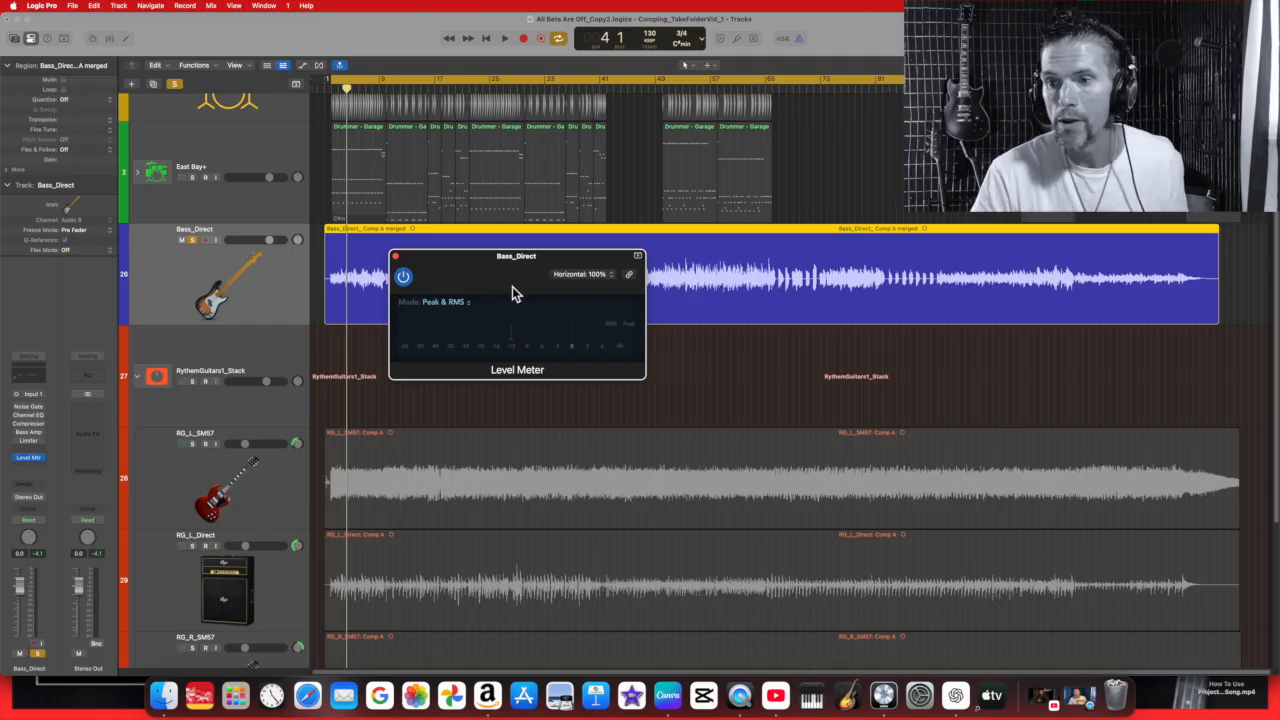
left_click_drag(511, 283, 511, 353)
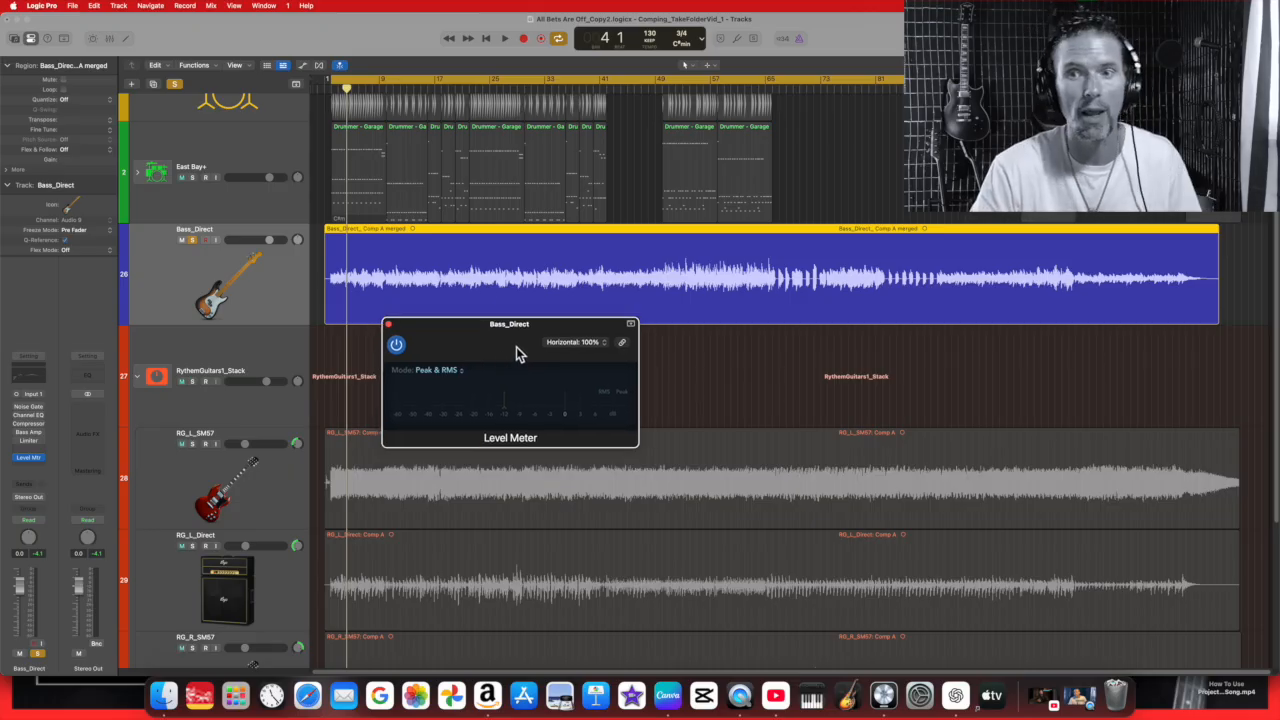
left_click_drag(511, 358, 533, 371)
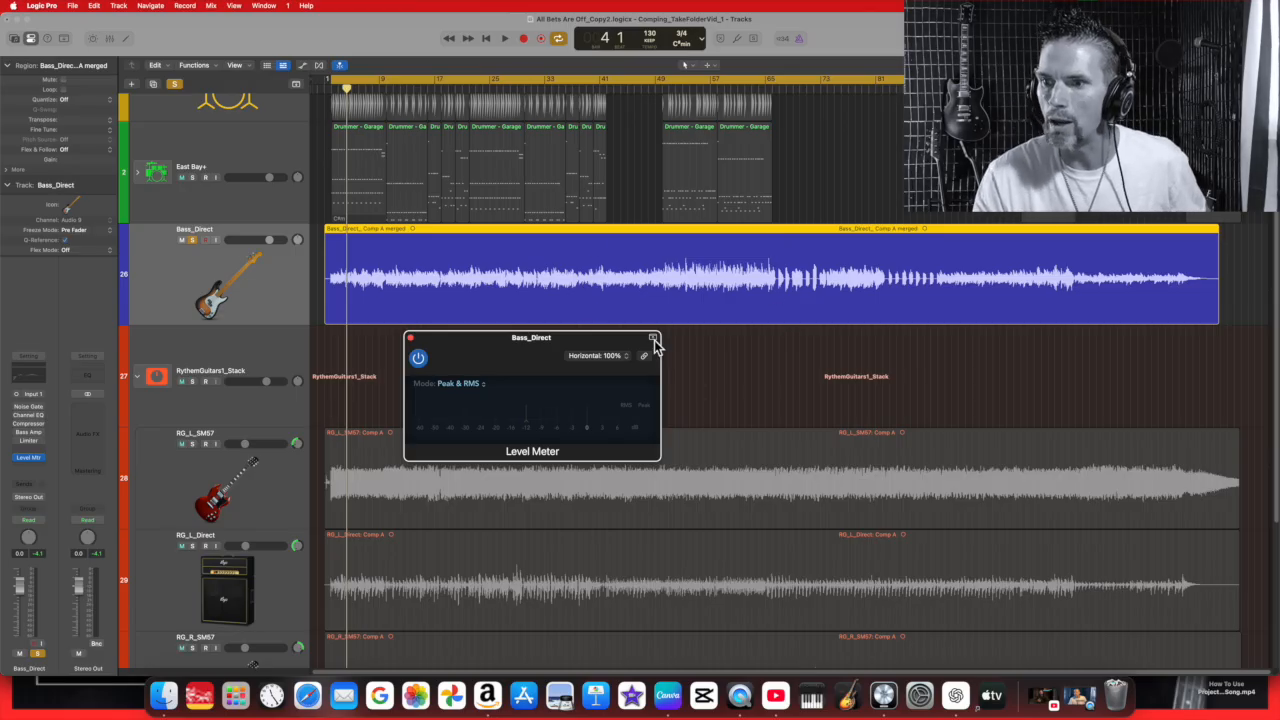
Play the soloed bass and compare its peak and RMS levels with the channel's plug-ins enabled and bypassed, resetting the meter's held values.
left_click(506, 40)
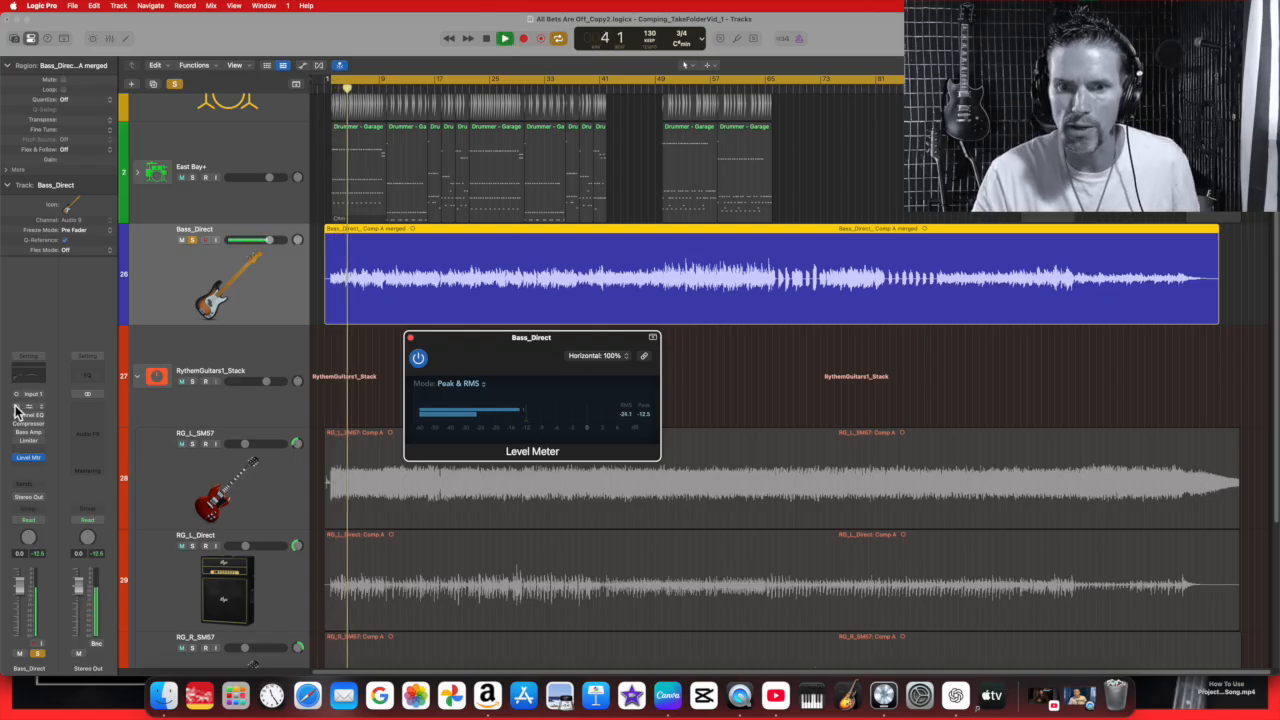
left_click_drag(17, 409, 20, 432)
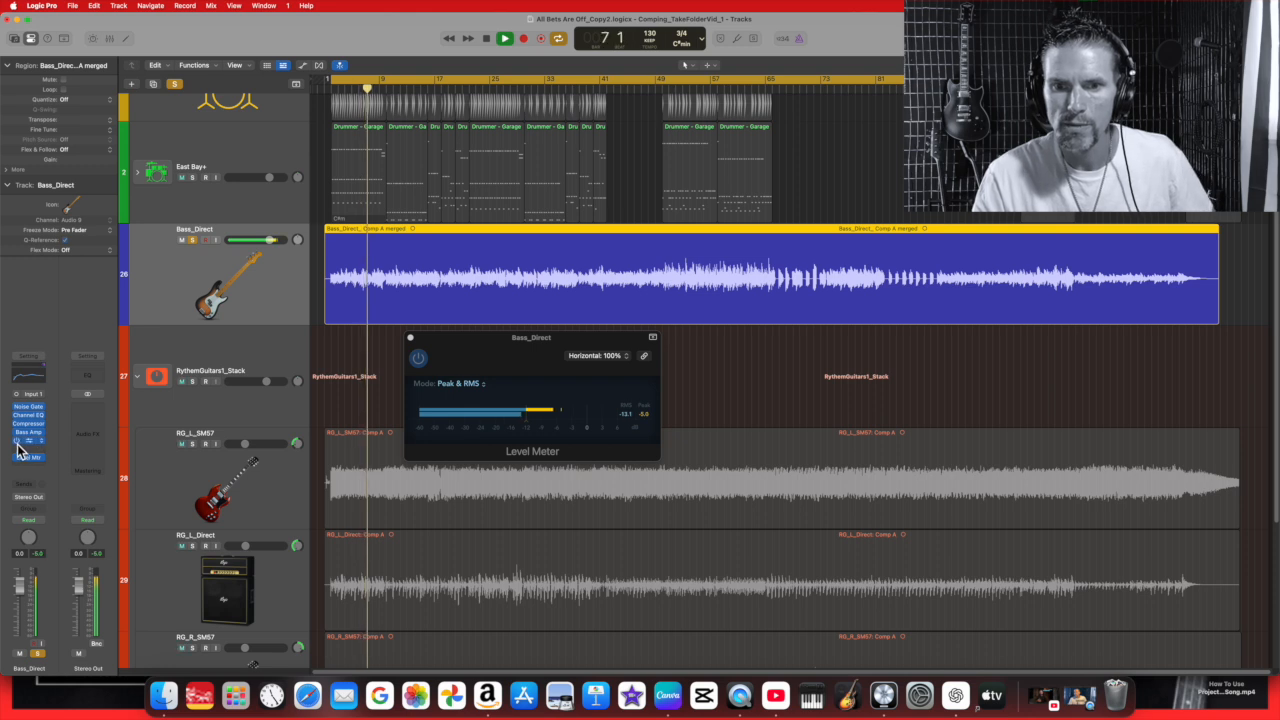
left_click_drag(18, 432, 17, 407)
left_click(640, 420)
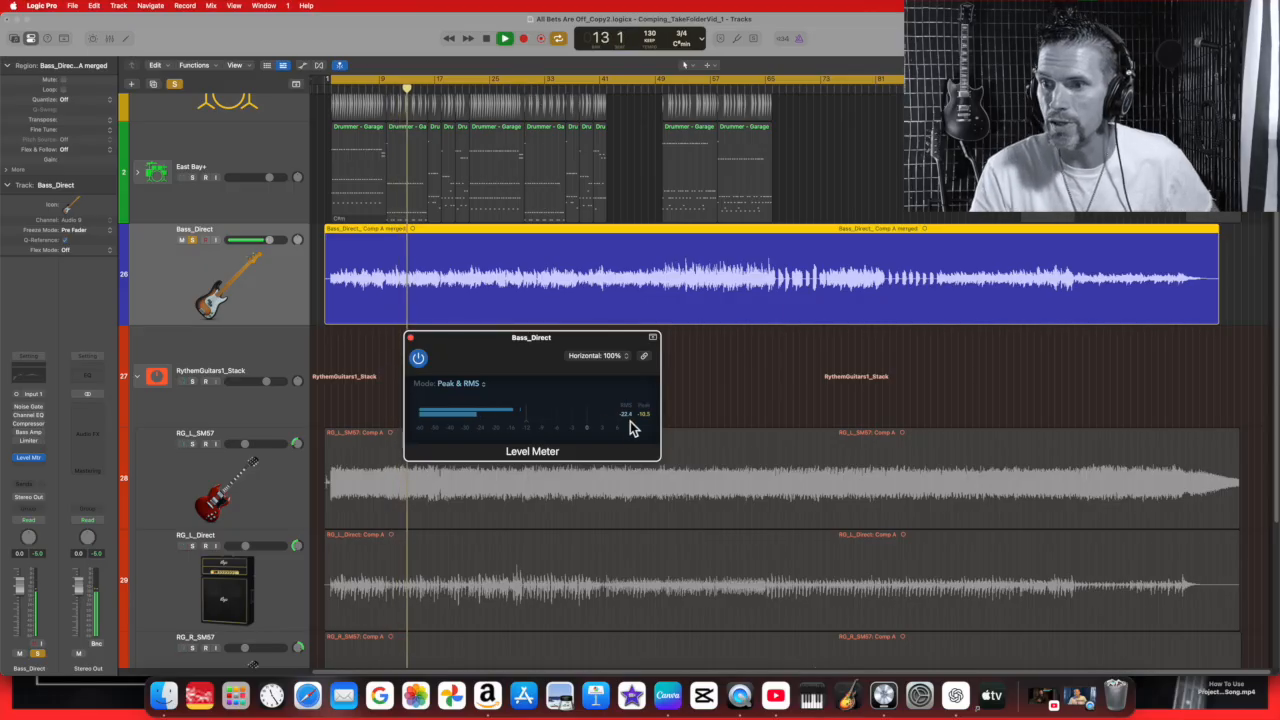
left_click(488, 39)
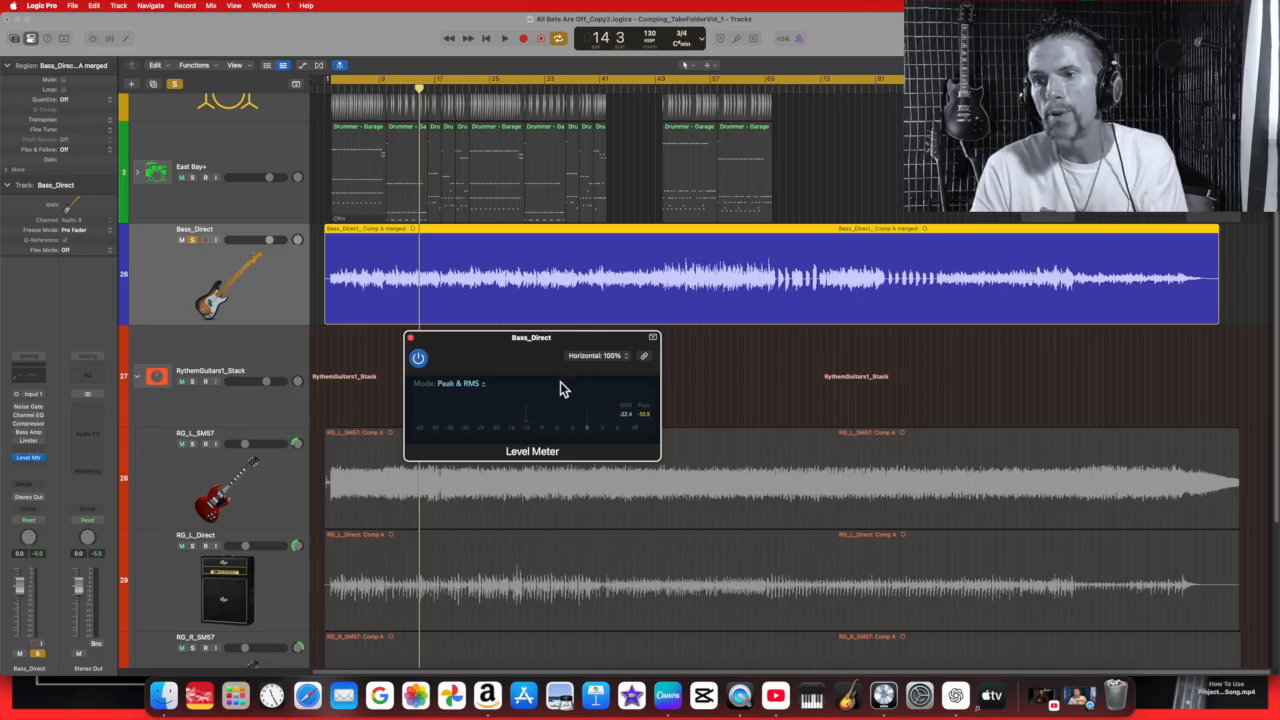
Turn off cycle mode and check the bass levels during playback from around bars 34, 49 and 64, resetting the meter's held values.
left_click_drag(551, 365, 545, 355)
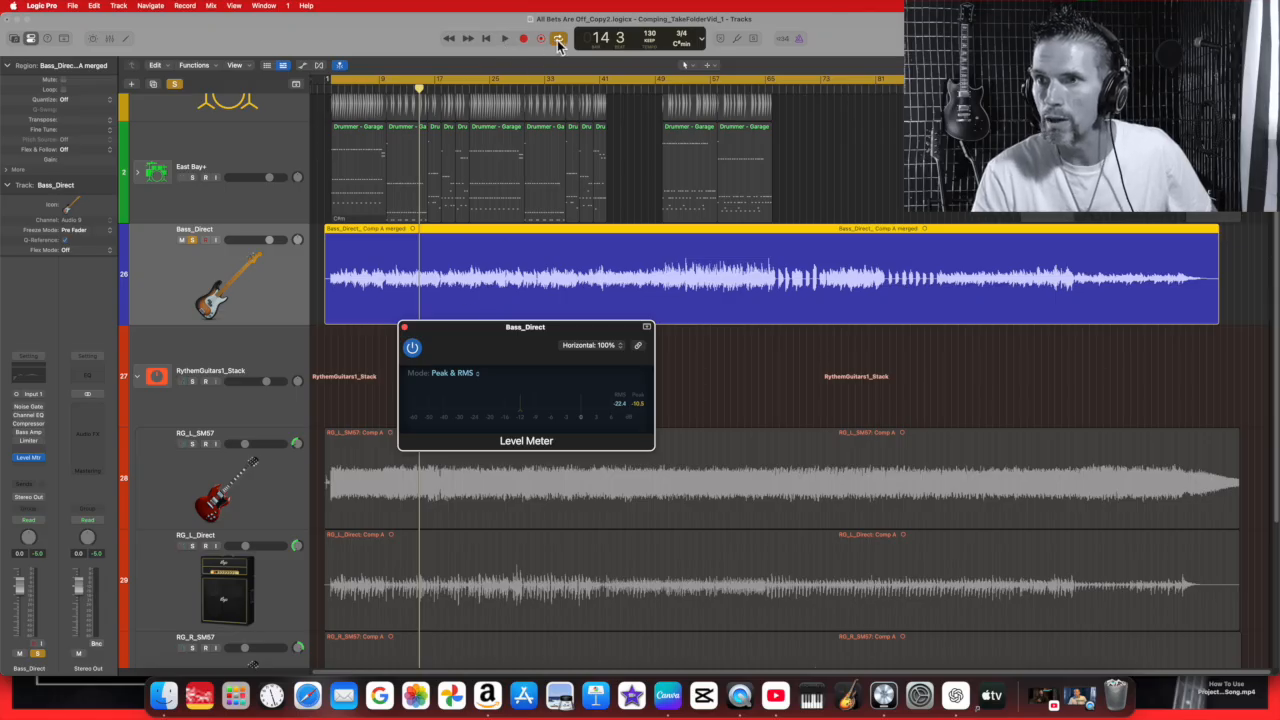
left_click(558, 38)
left_click(504, 38)
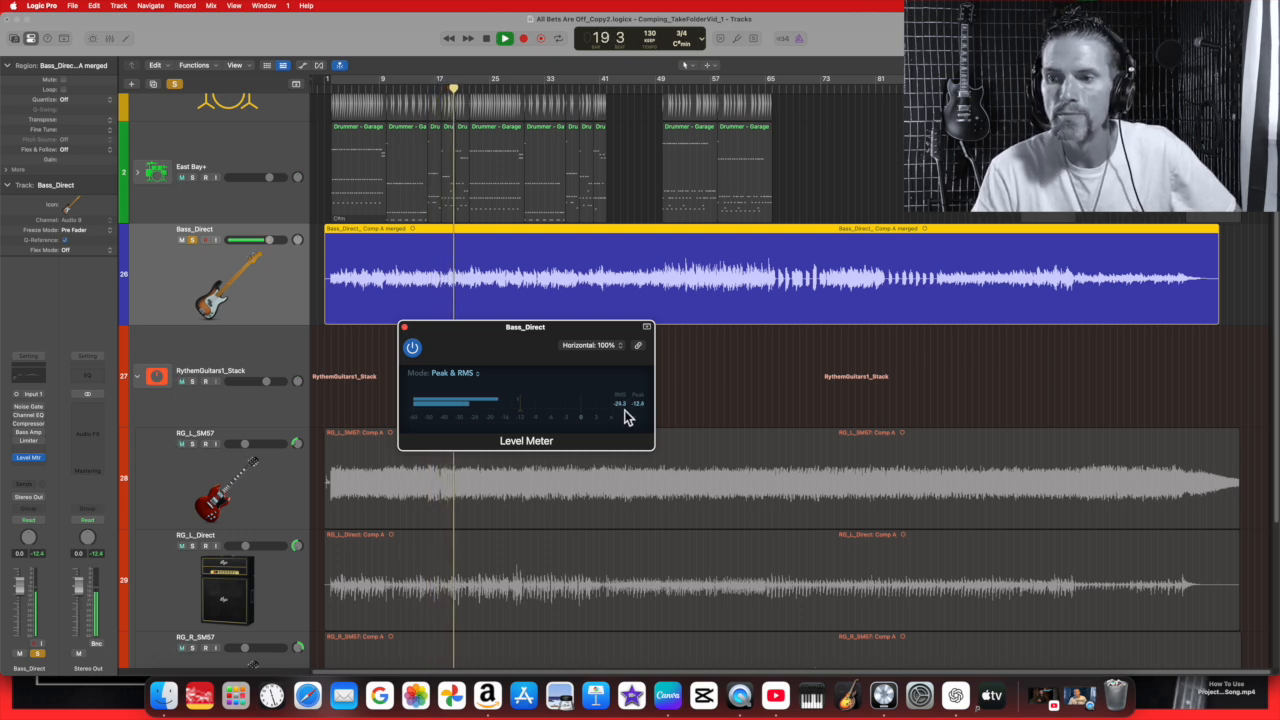
left_click(556, 92)
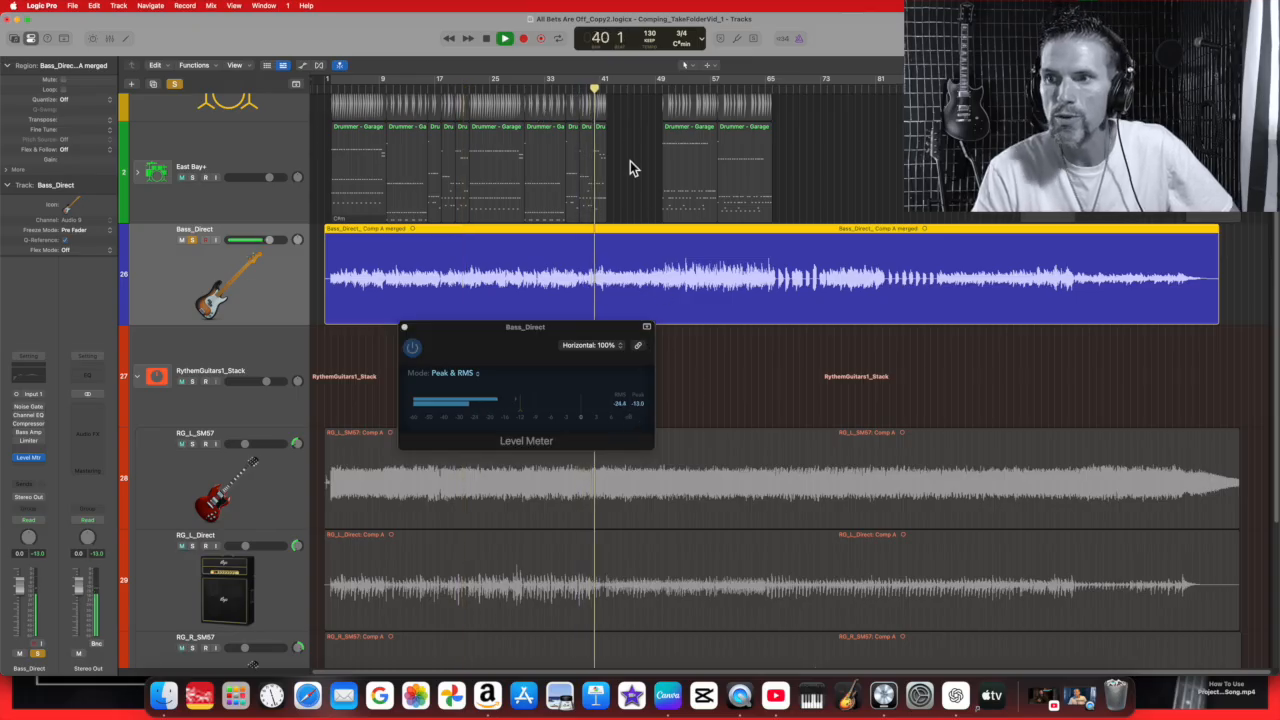
left_click(664, 86)
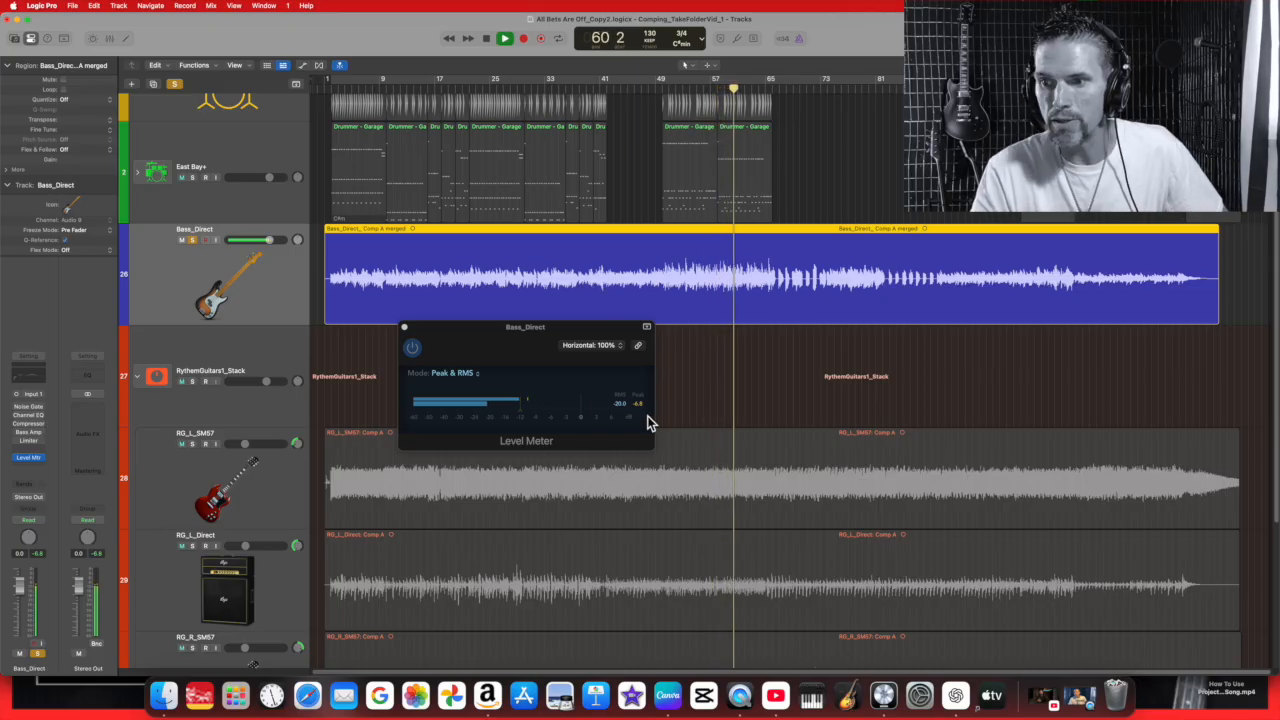
left_click(765, 89)
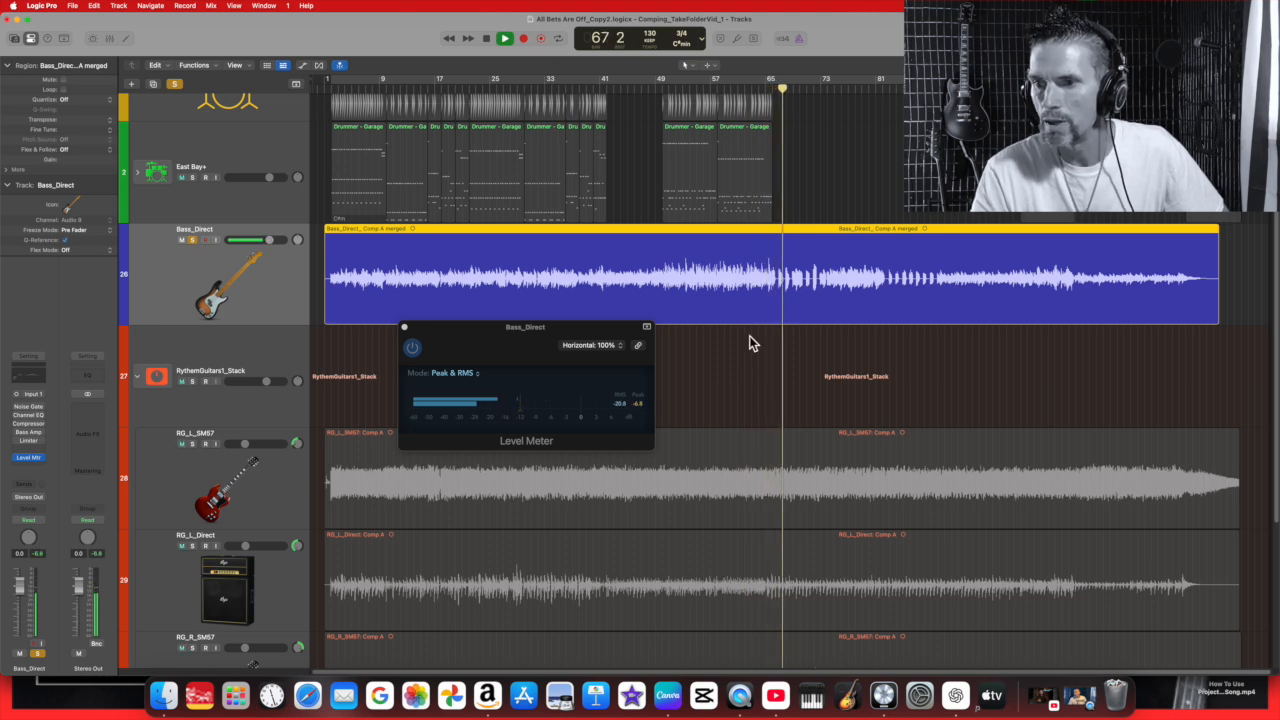
left_click(636, 407)
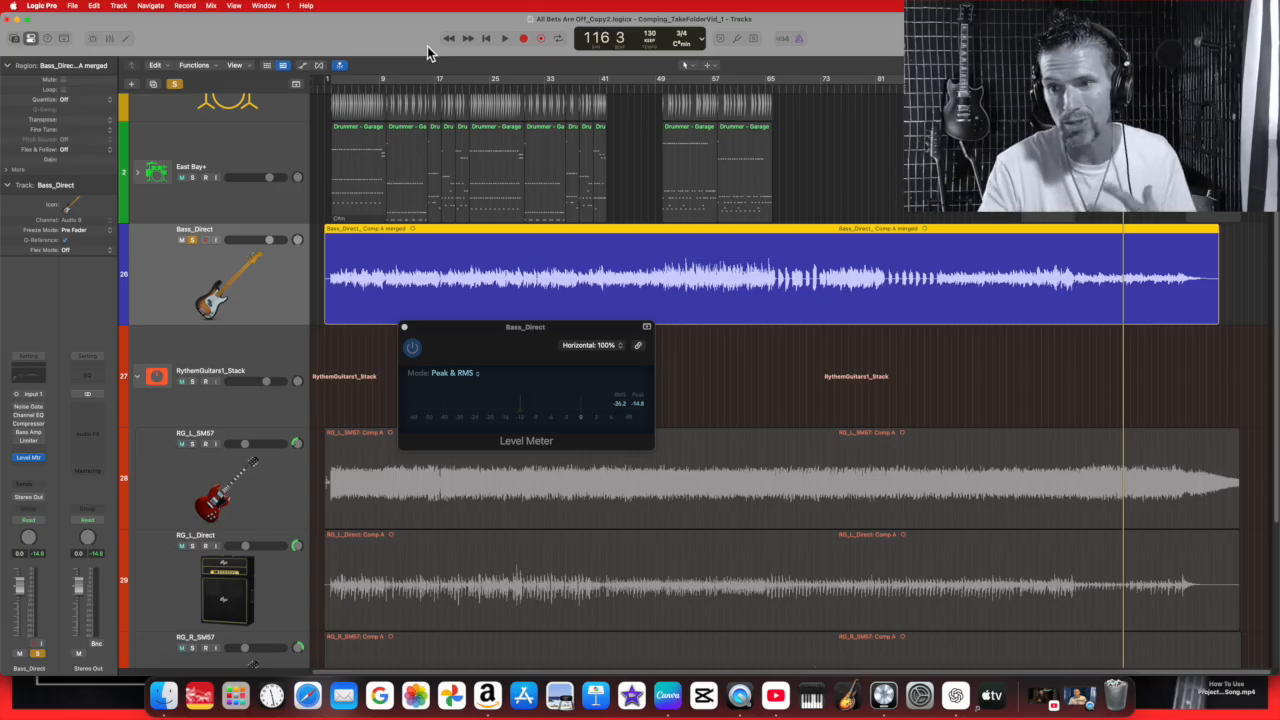
Move the Level Meter toward the track headers and play the bass from about bar 2 to check its peak and RMS levels.
left_click_drag(464, 355, 335, 403)
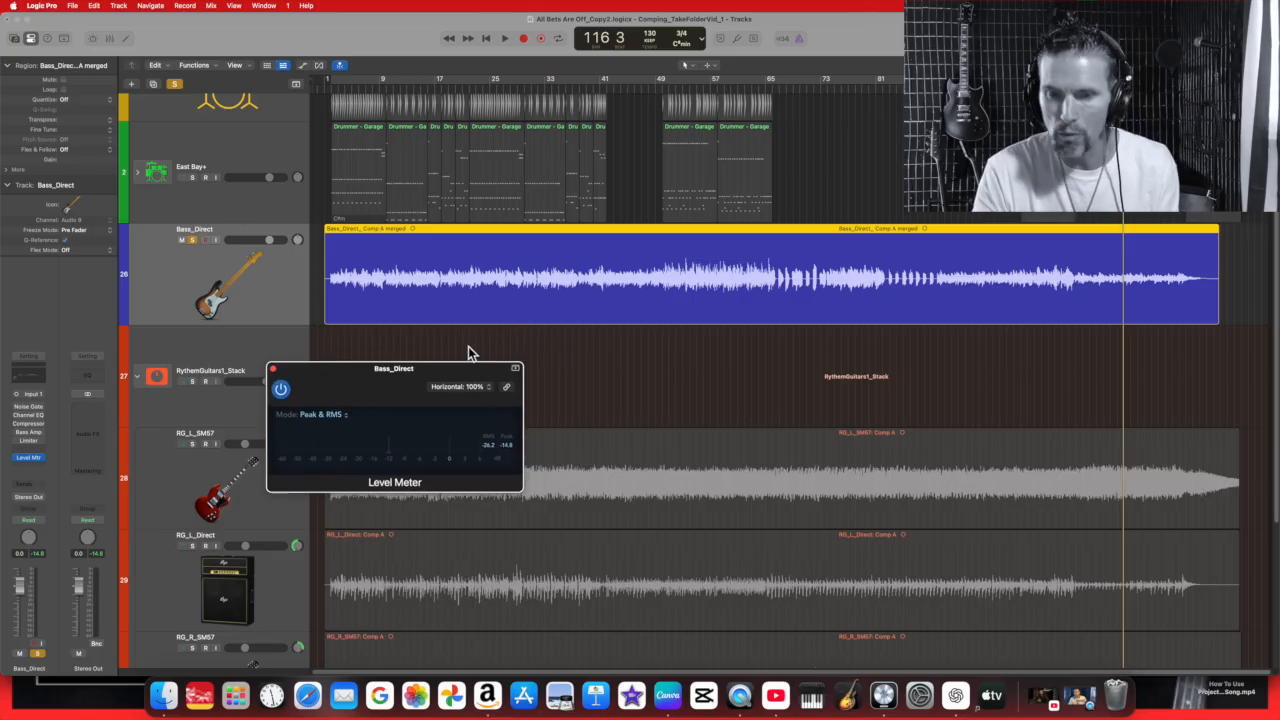
left_click(336, 93)
left_click(502, 40)
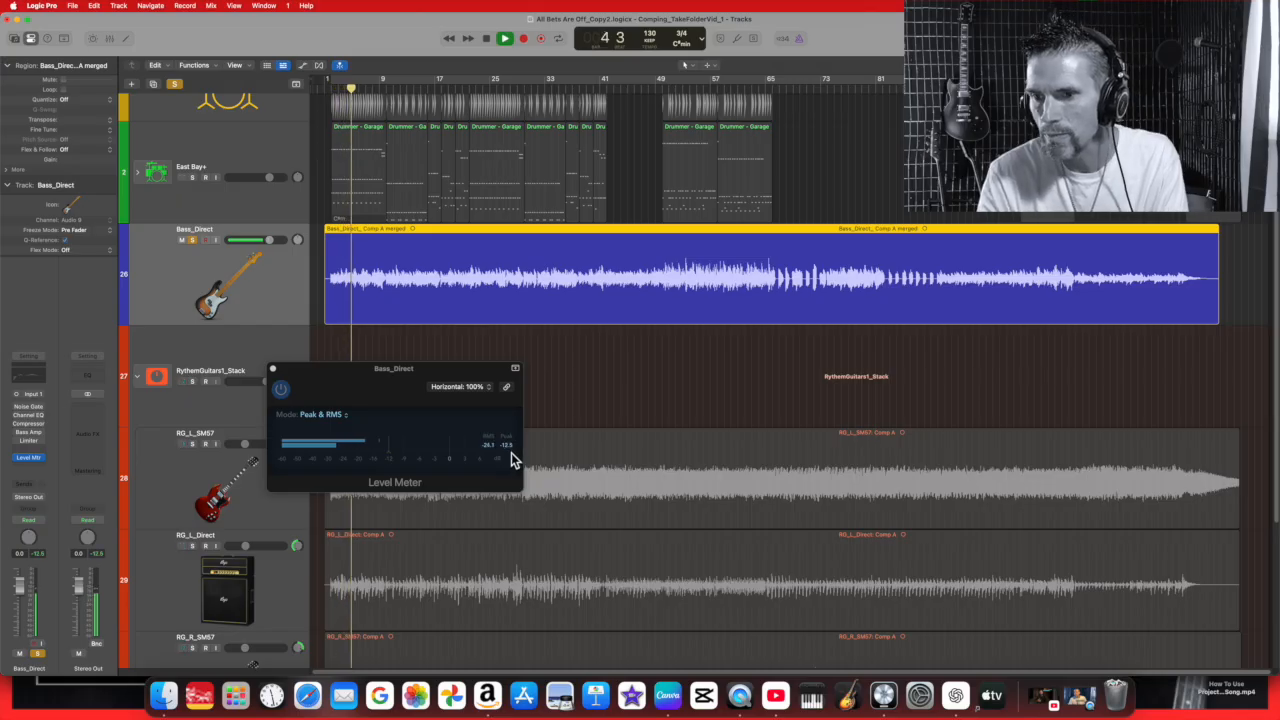
left_click(486, 40)
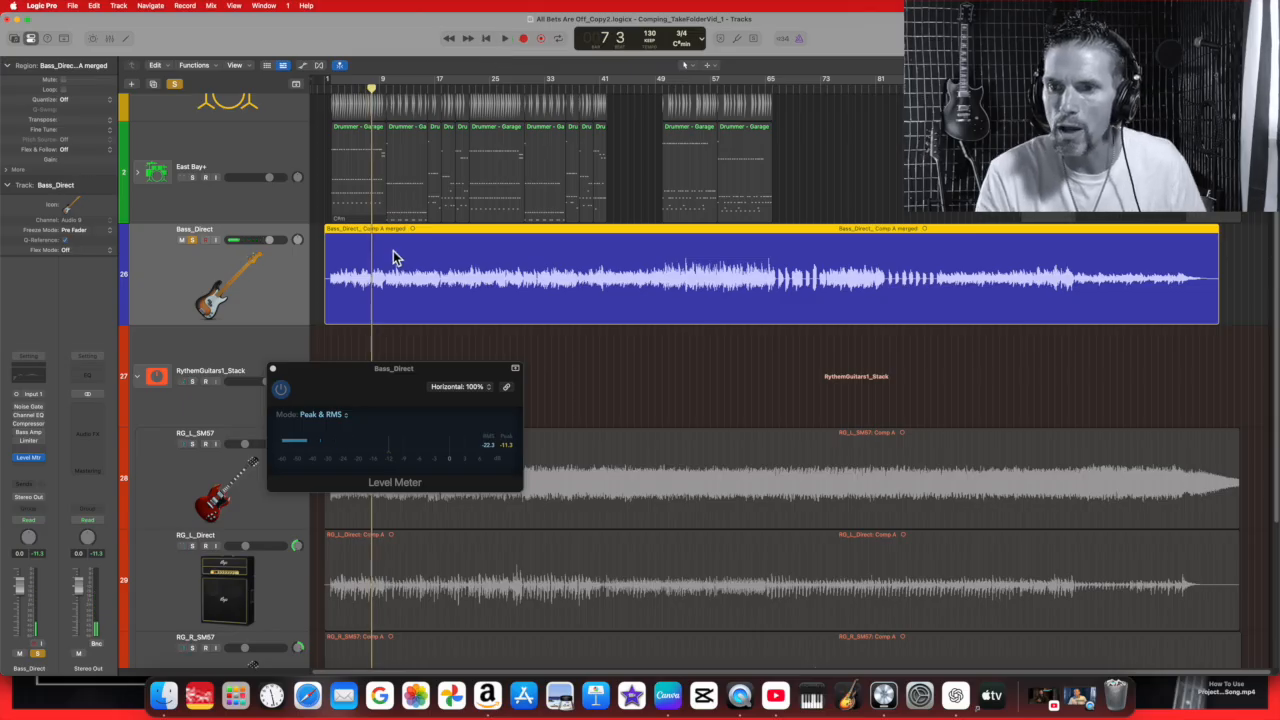
Play the bass from around bars 30, 5, 38 and 44 to compare its peak and RMS levels before bar 49.
left_click(502, 40)
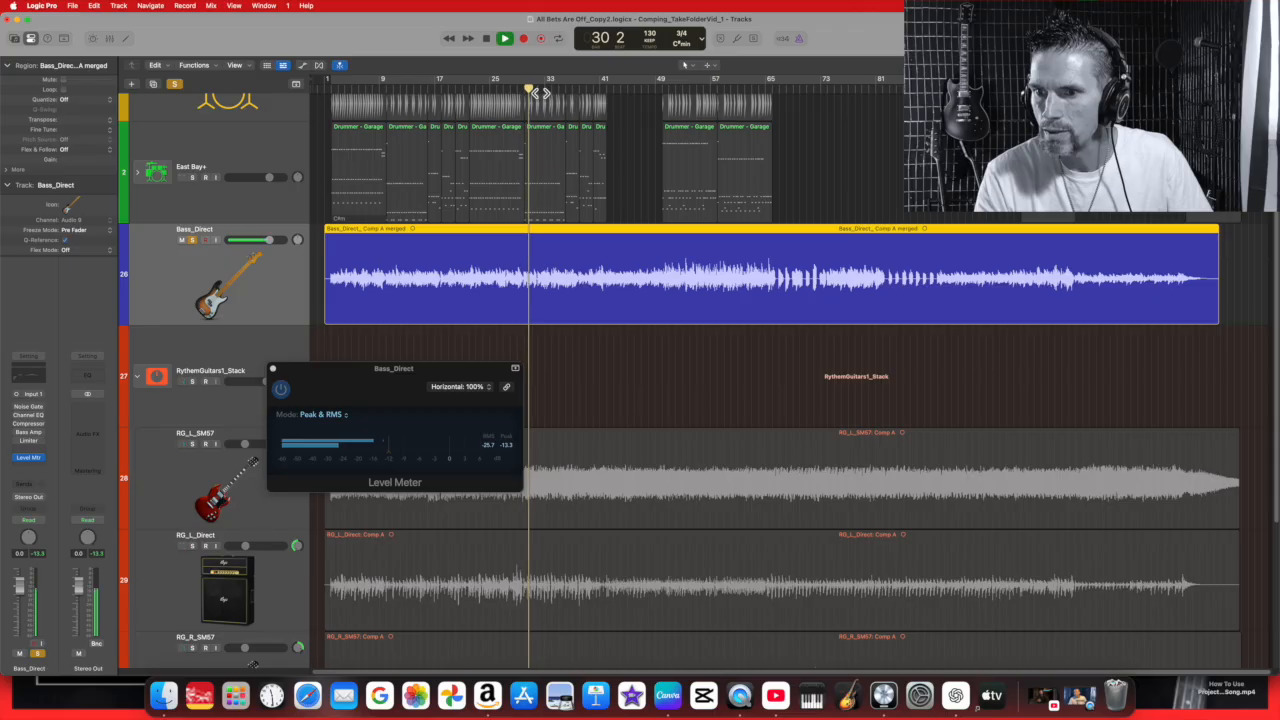
left_click(357, 88)
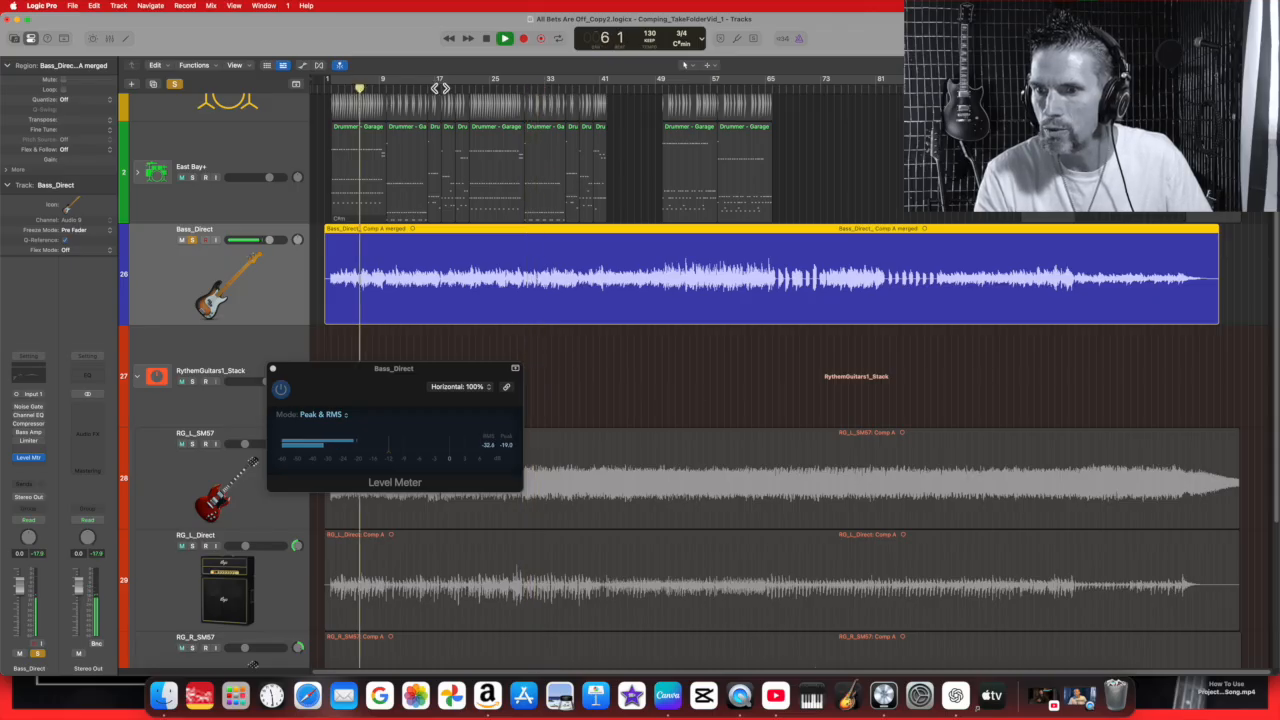
left_click(580, 92)
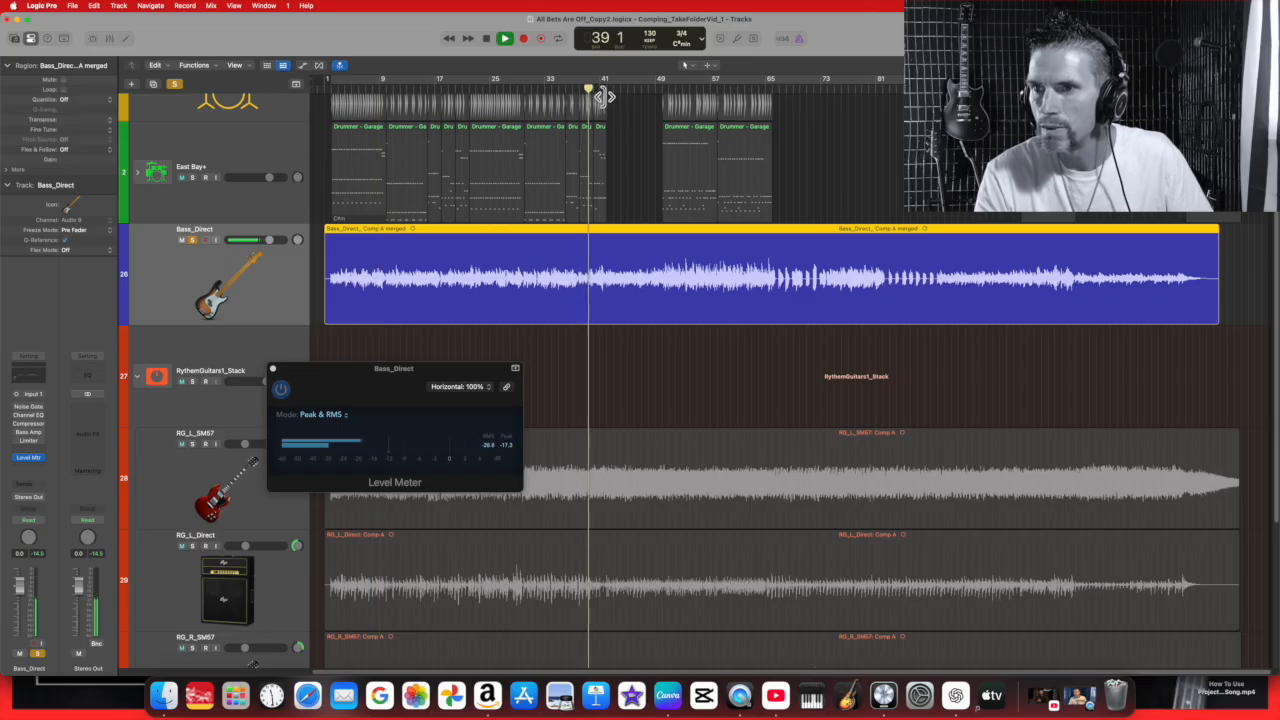
left_click(627, 92)
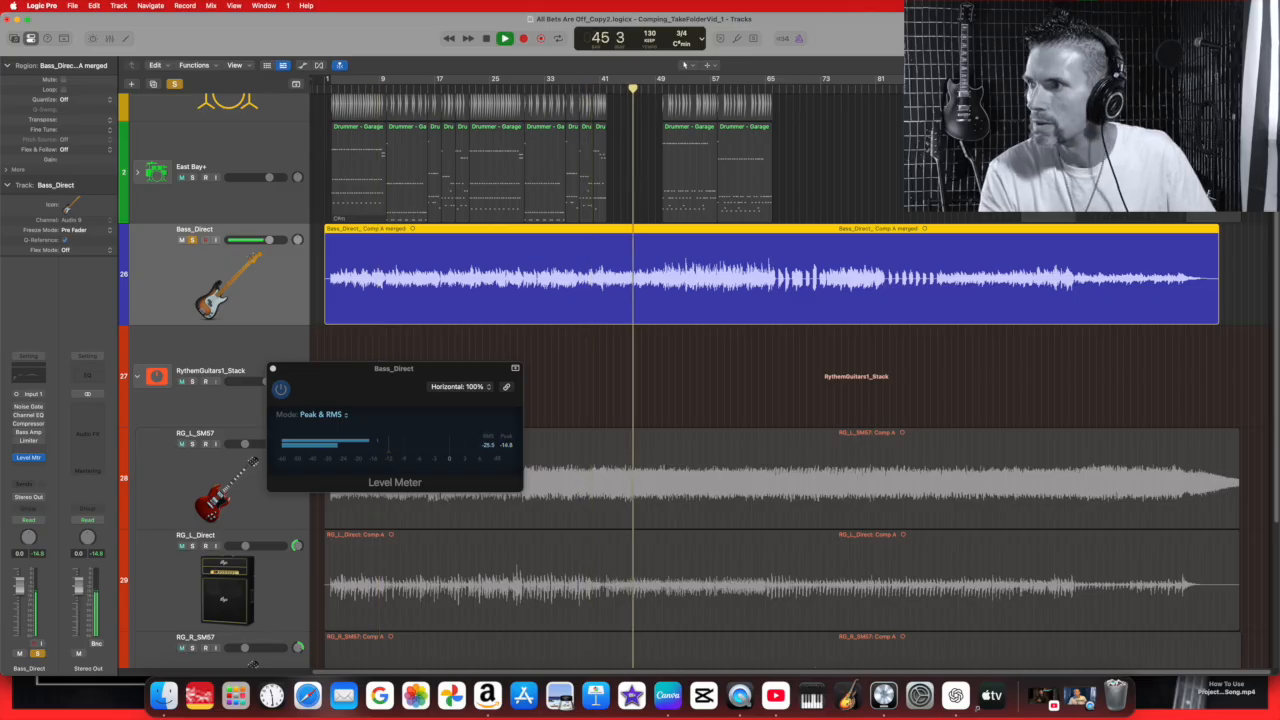
Examine the bass waveform around bars 48 to 50 and play it from about bar 49 to check where the level changes.
key("super+Right")
key("super+Right")
key("super+Right")
key("super+Right")
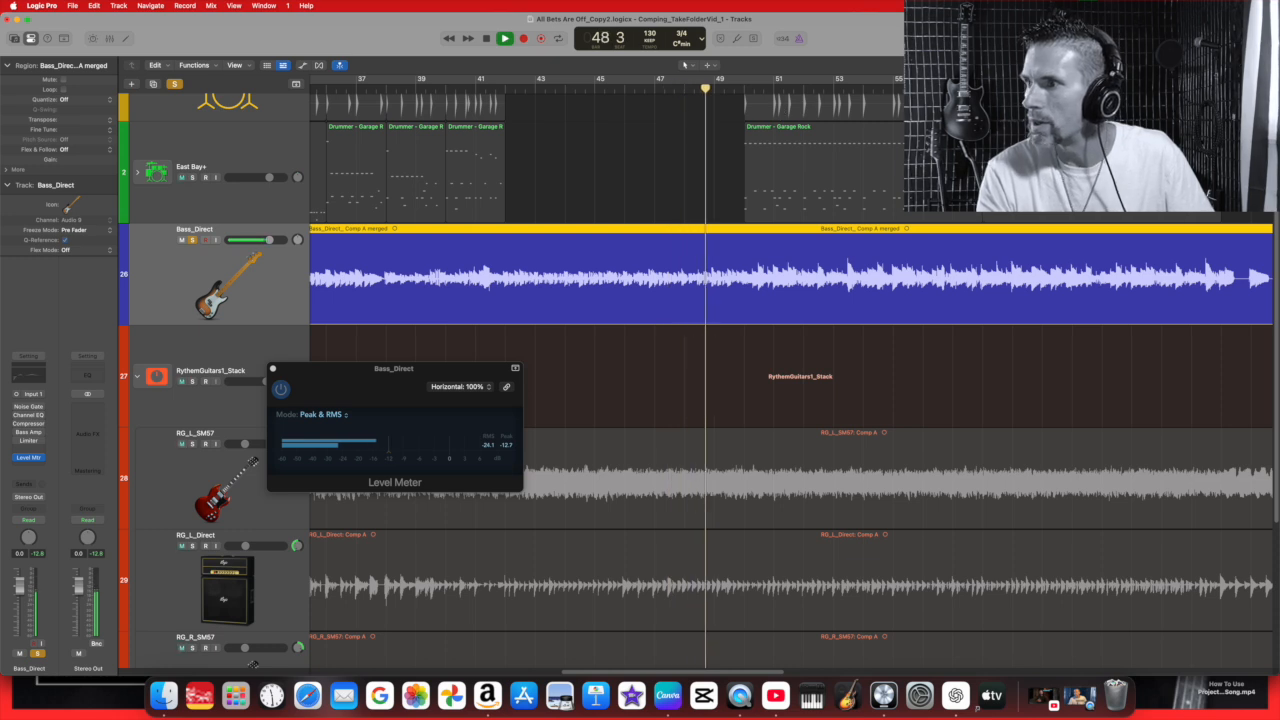
key("super+Left")
key("super+Left")
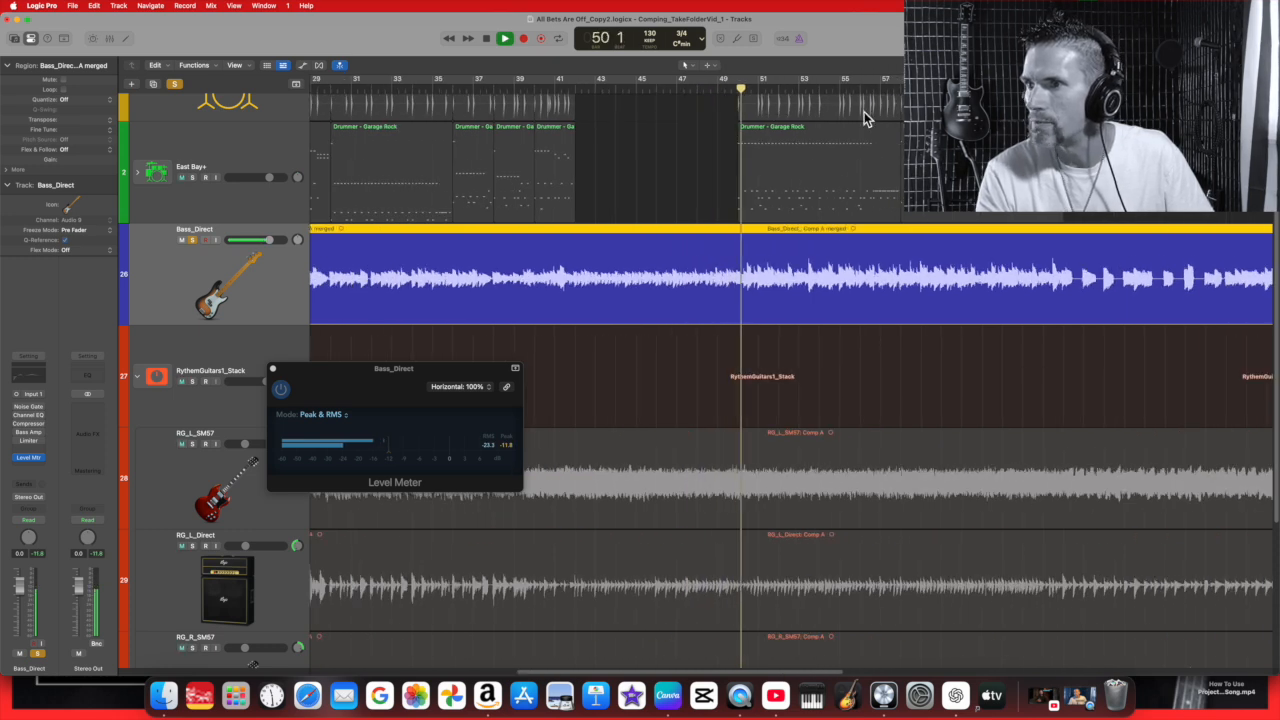
left_click(486, 40)
left_click(727, 91)
left_click(505, 39)
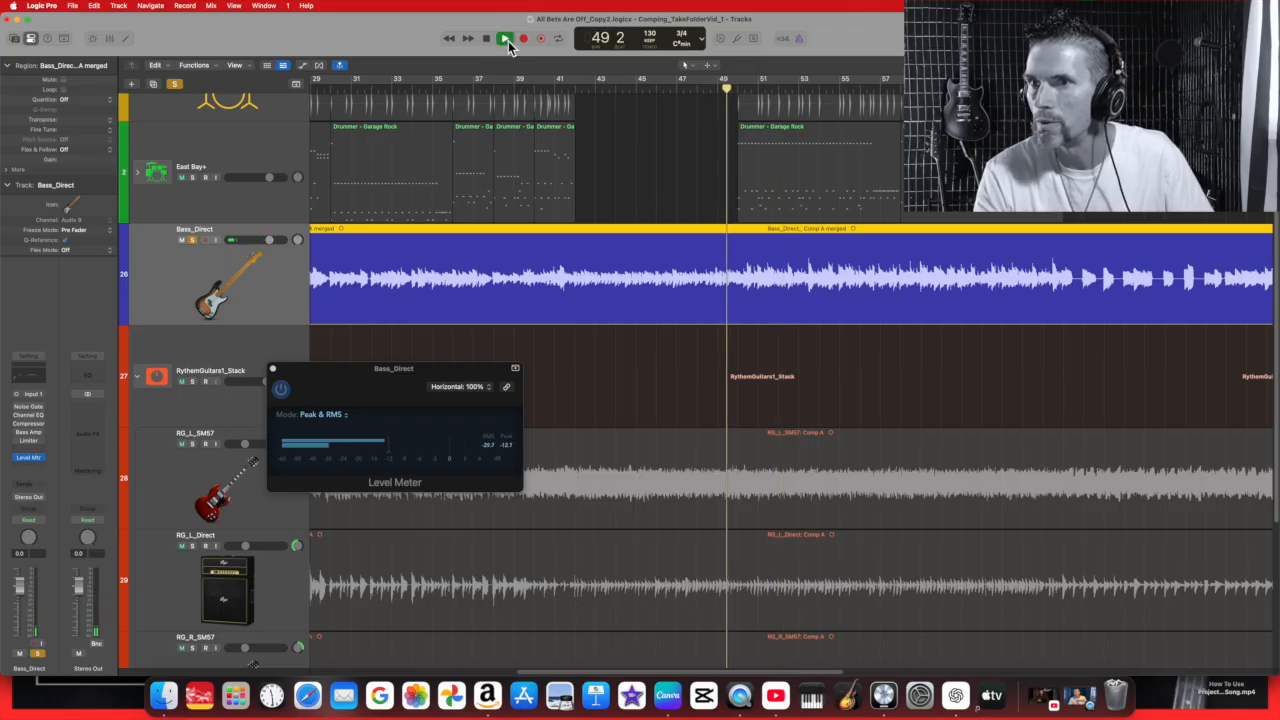
key("space")
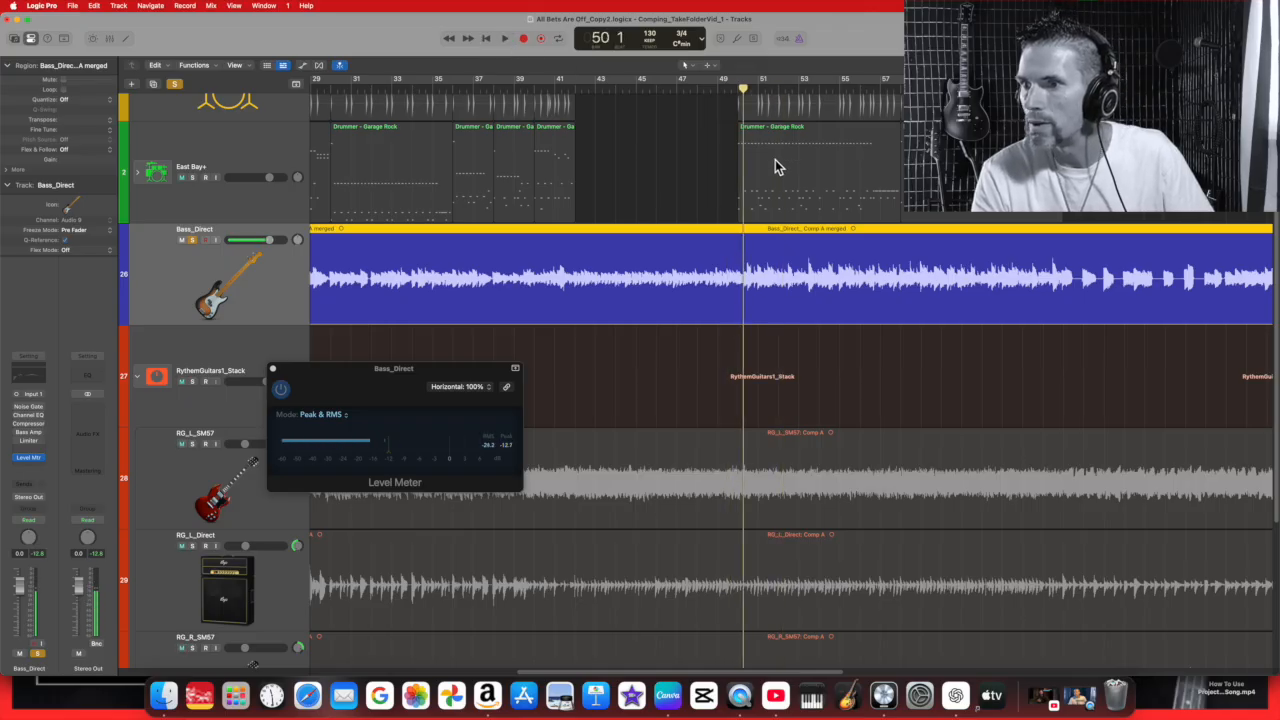
Replay the bass from bar 50 at a closer zoom to pinpoint where the louder section starts.
left_click(738, 91)
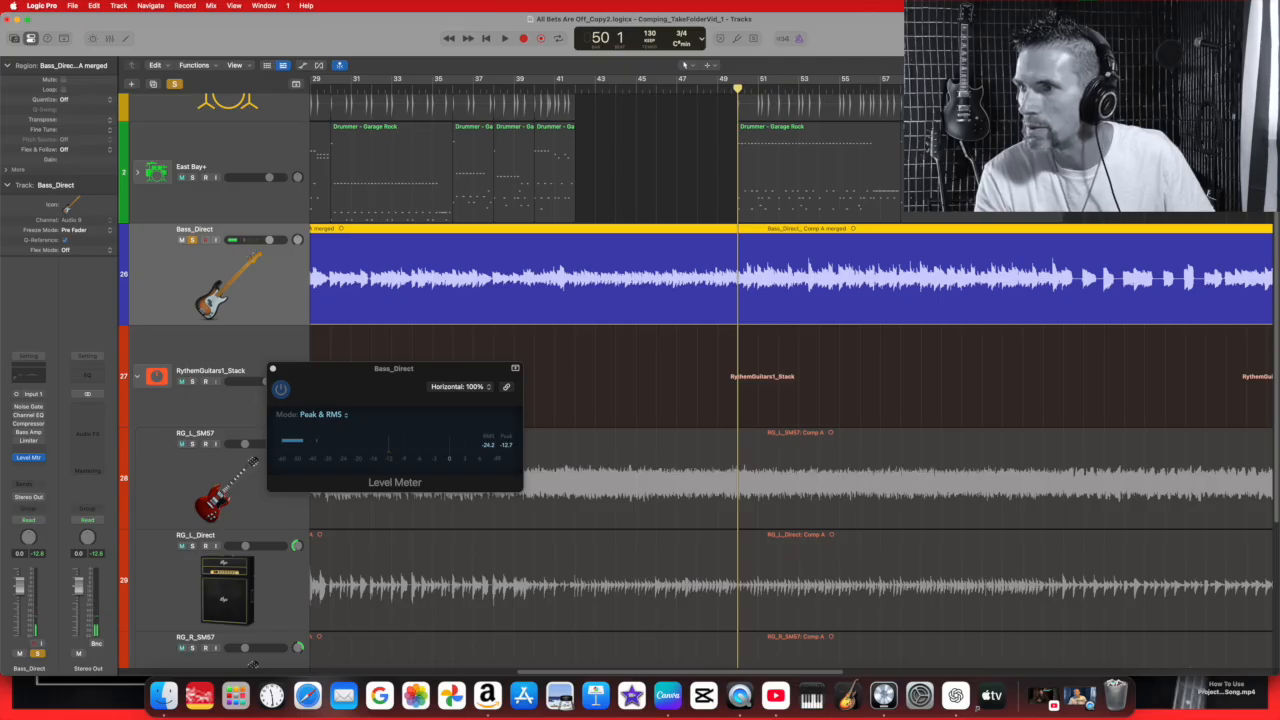
key("super+Right")
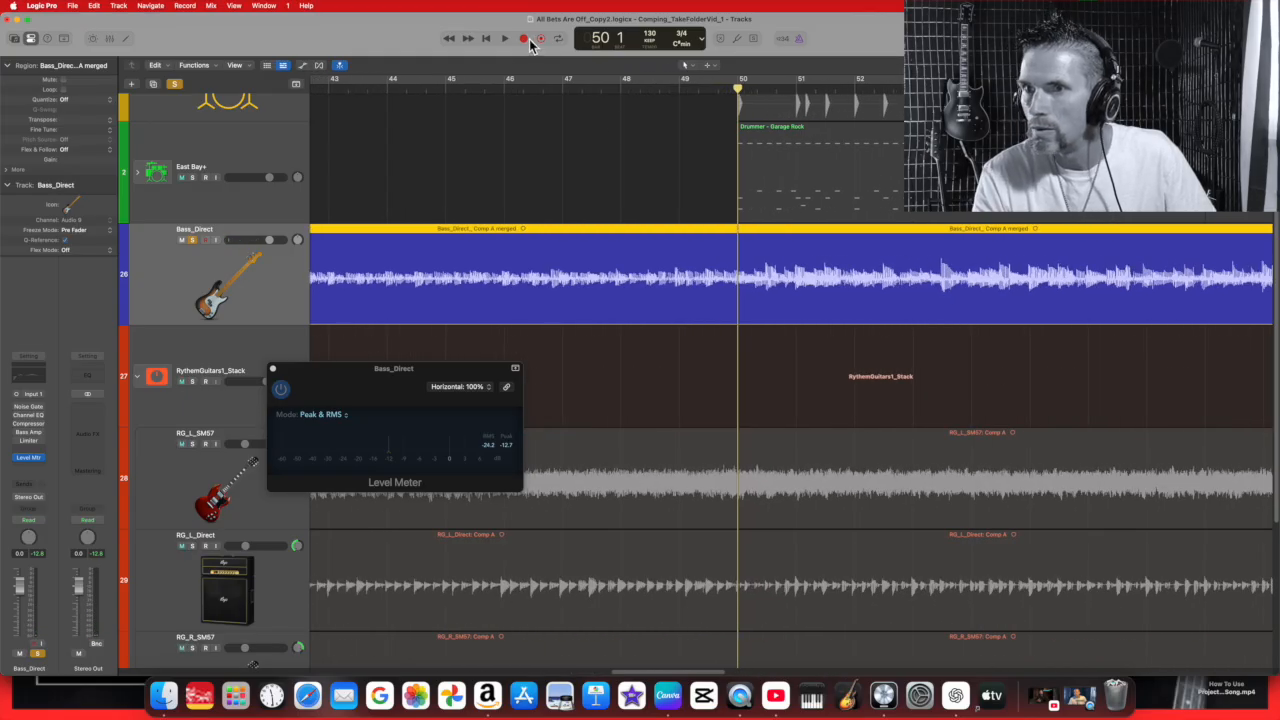
left_click(505, 40)
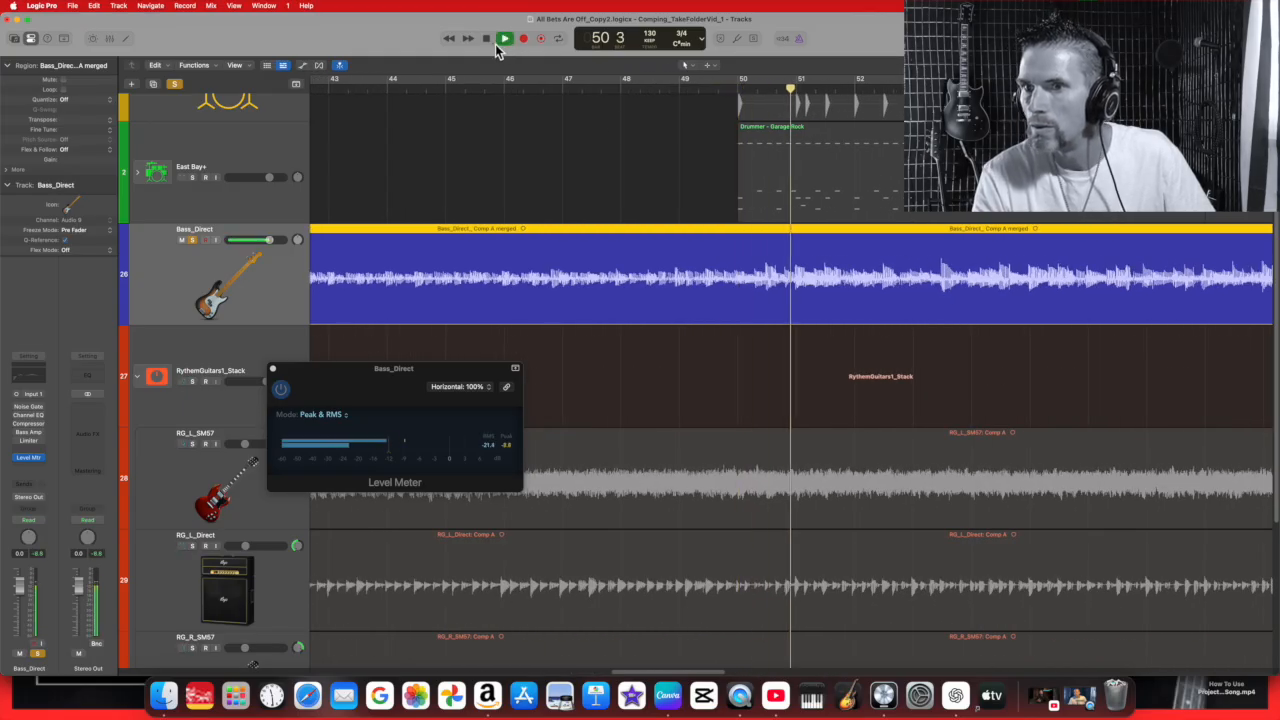
left_click(736, 88)
left_click(505, 39)
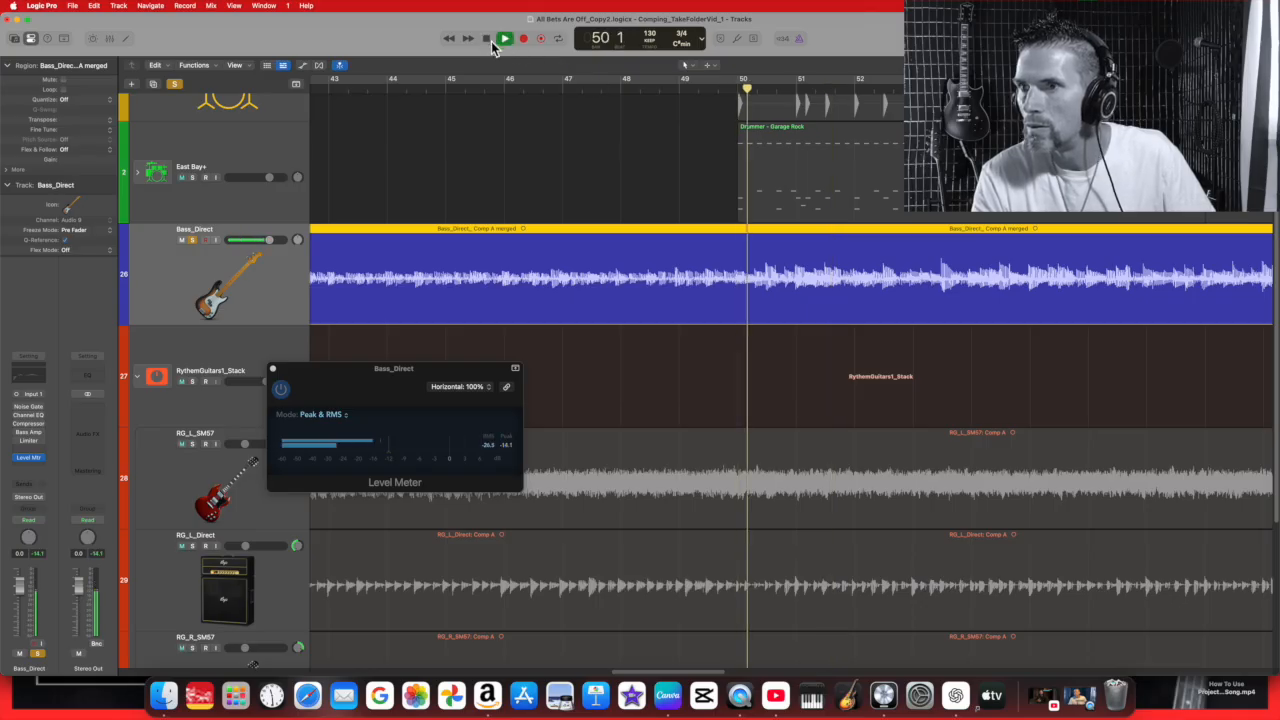
left_click(737, 88)
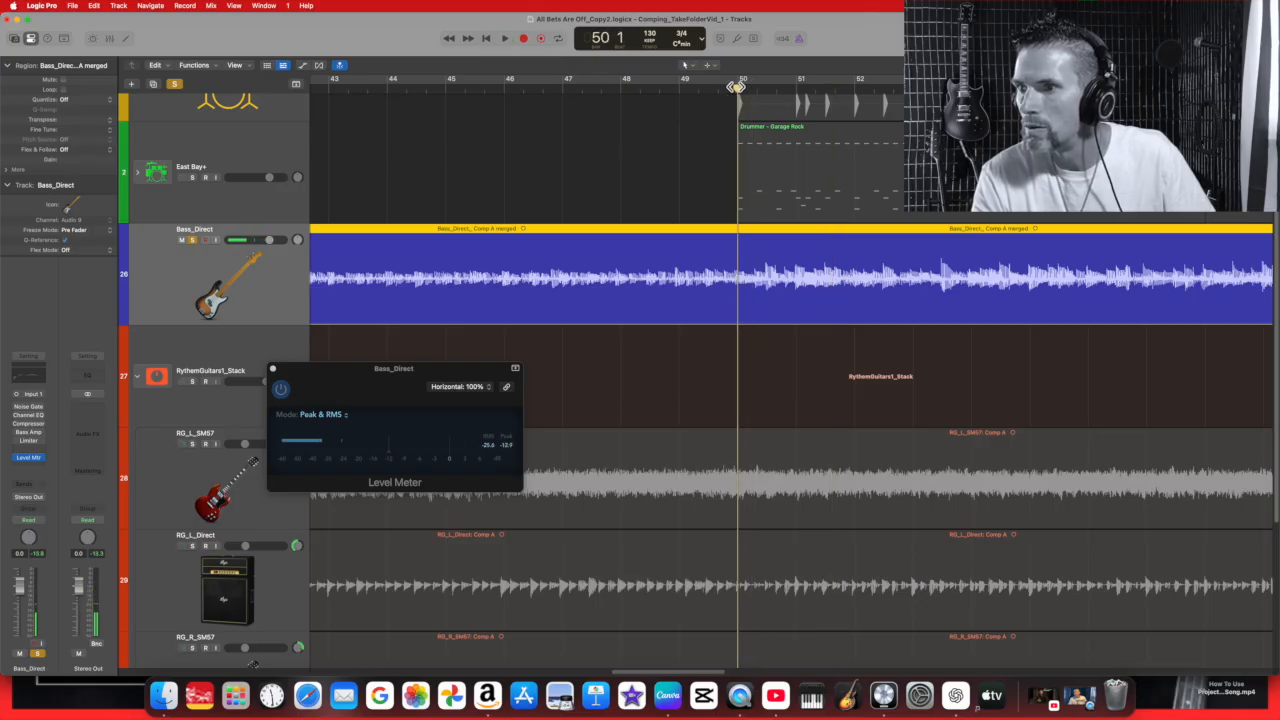
left_click(751, 92)
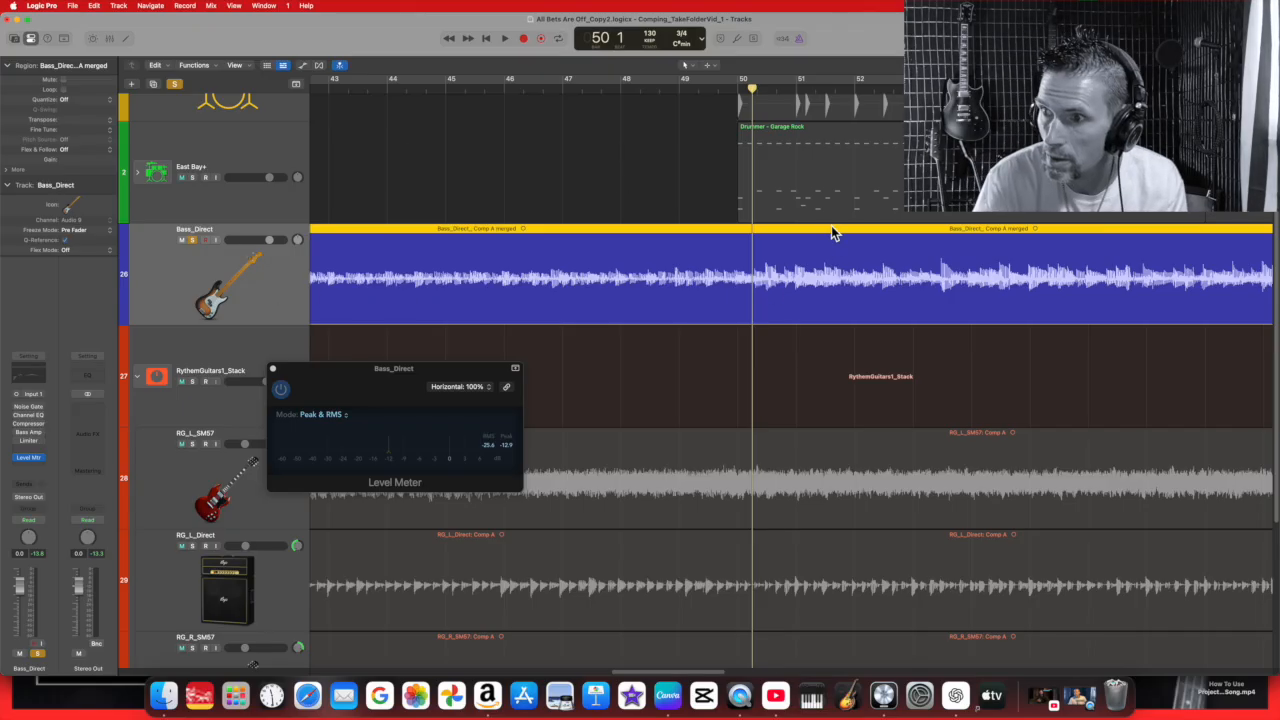
Place the playhead at bar 50 and move the Level Meter window lower, clear of the bass track.
left_click(677, 88)
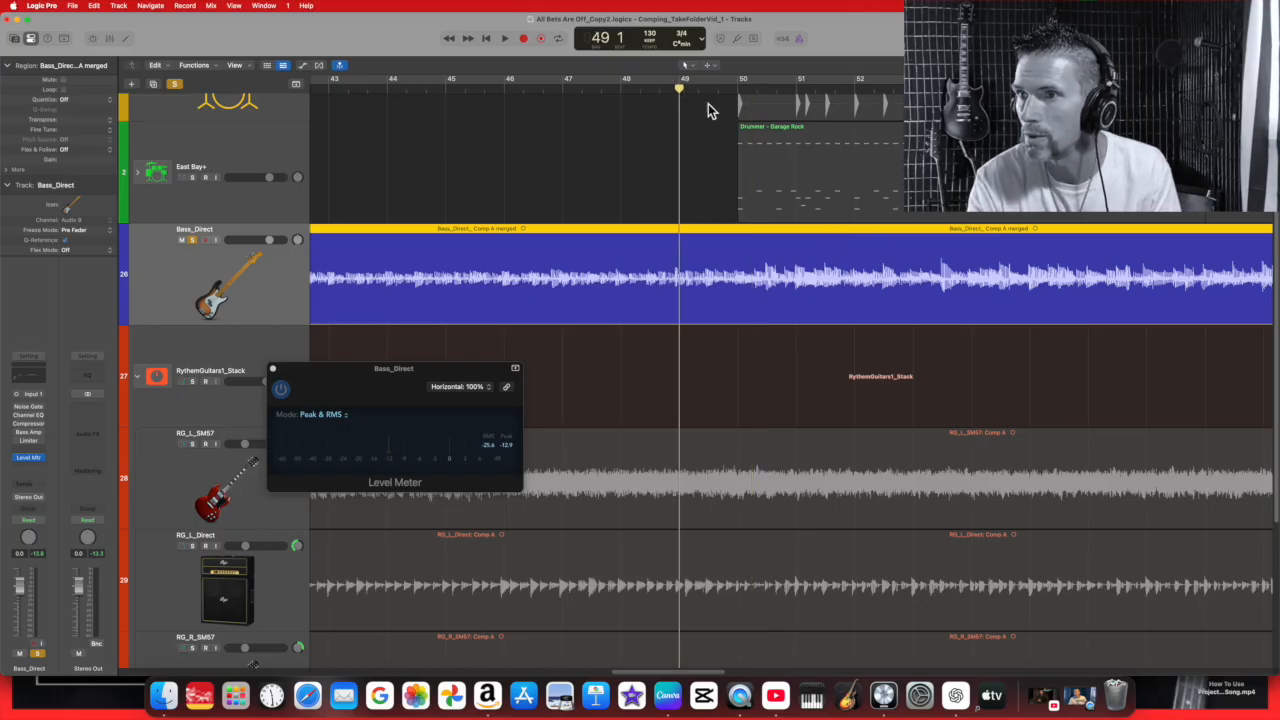
left_click(738, 88)
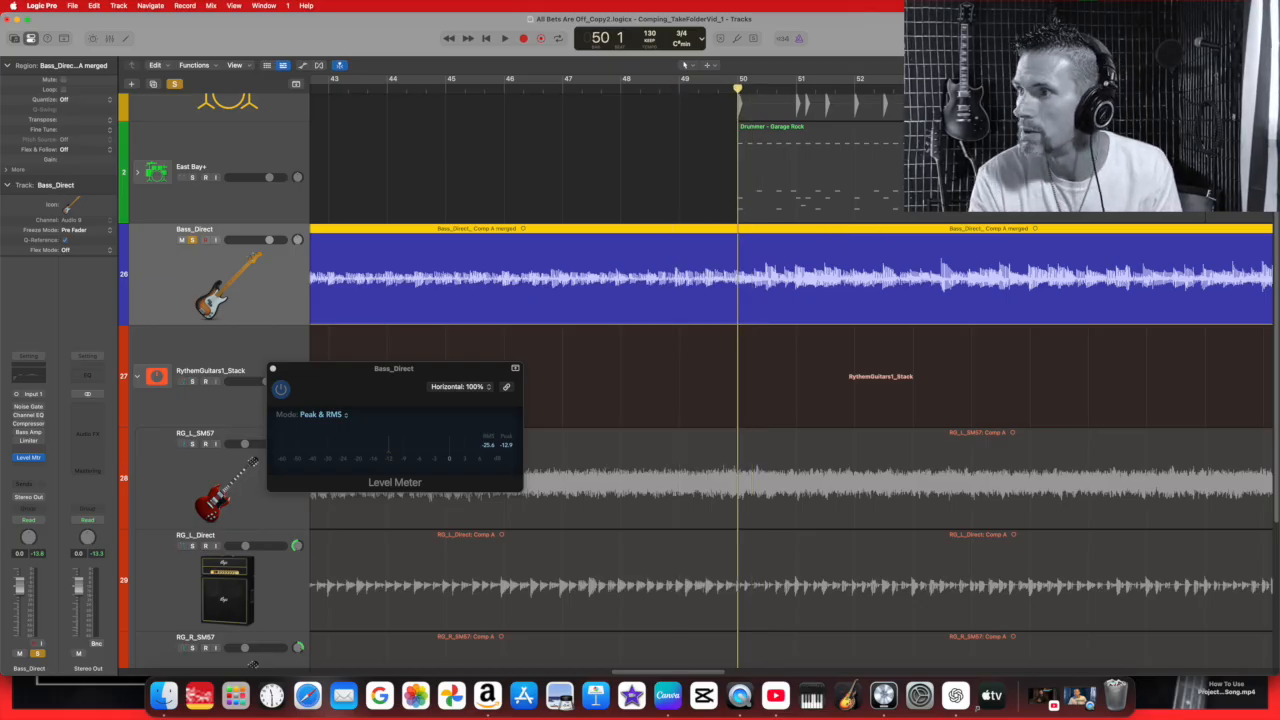
key("super+Up")
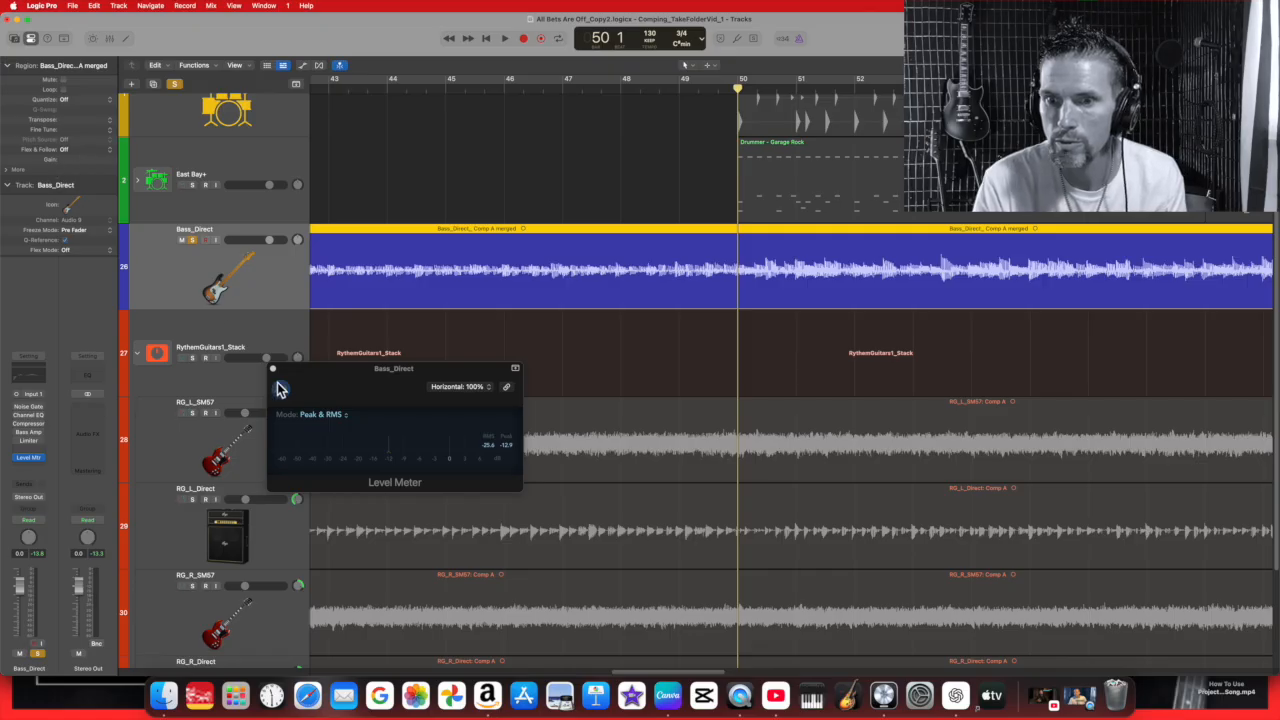
left_click_drag(320, 380, 310, 422)
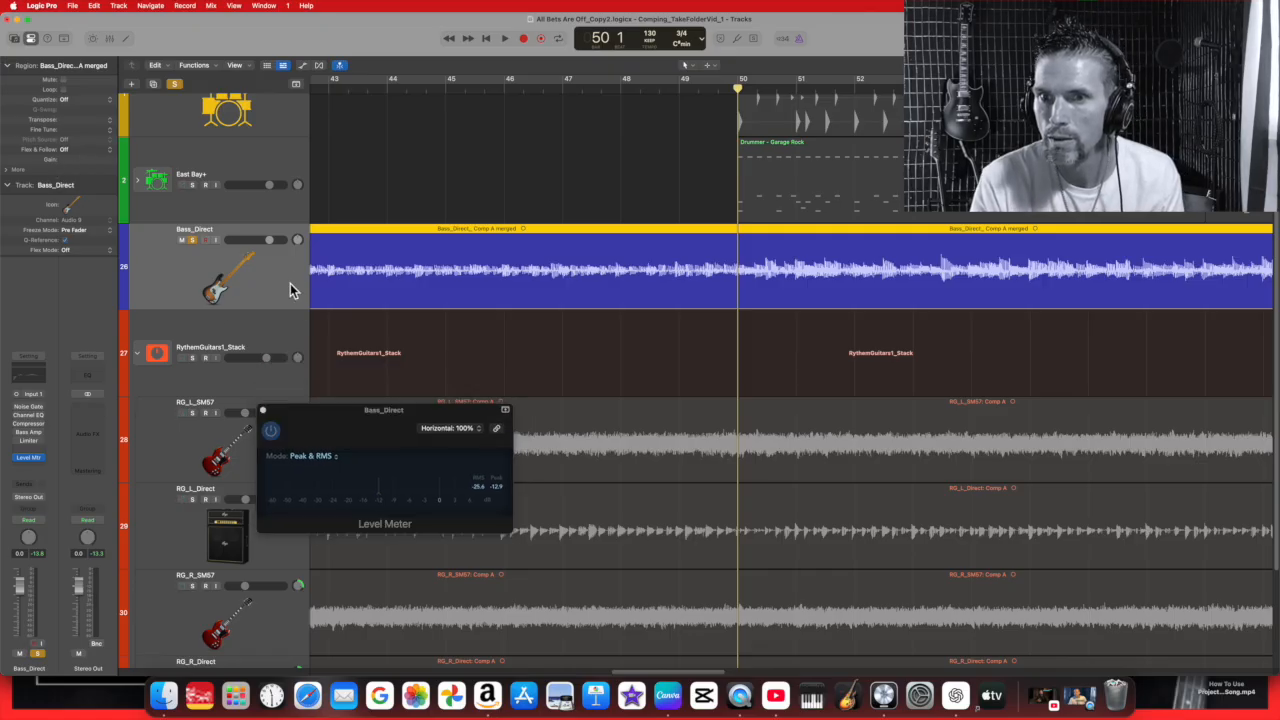
left_click(277, 173)
left_click(287, 290)
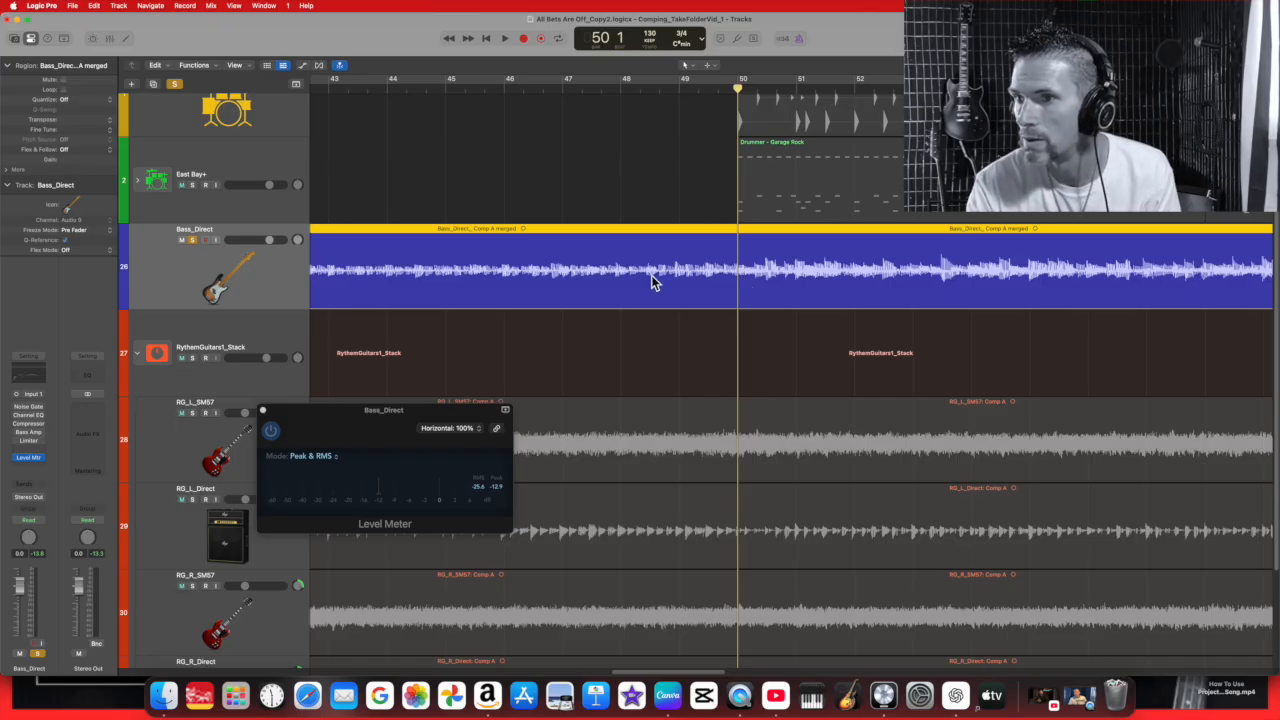
Split the Bass_Direct region at the playhead on bar 50.
mouse_move(737, 88)
left_mouse_down()
mouse_move(717, 88)
mouse_move(740, 88)
left_mouse_up()
right_click(748, 260)
left_click(723, 260)
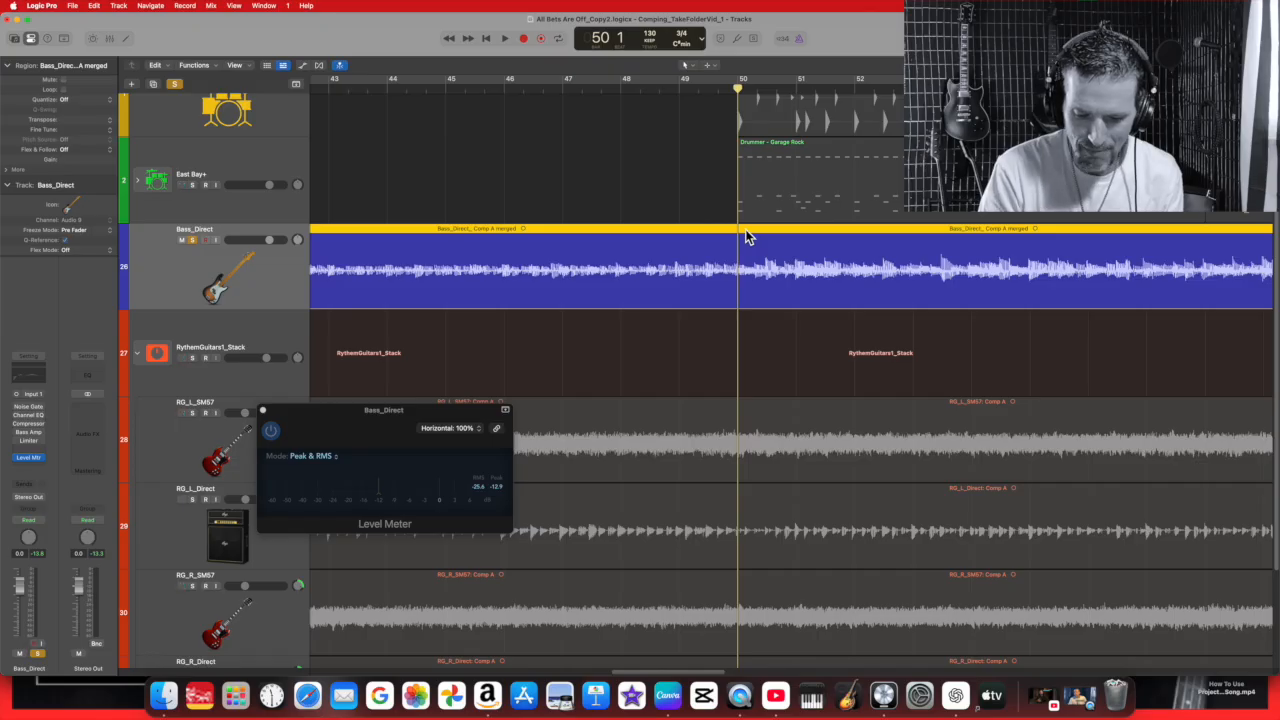
key("super+t")
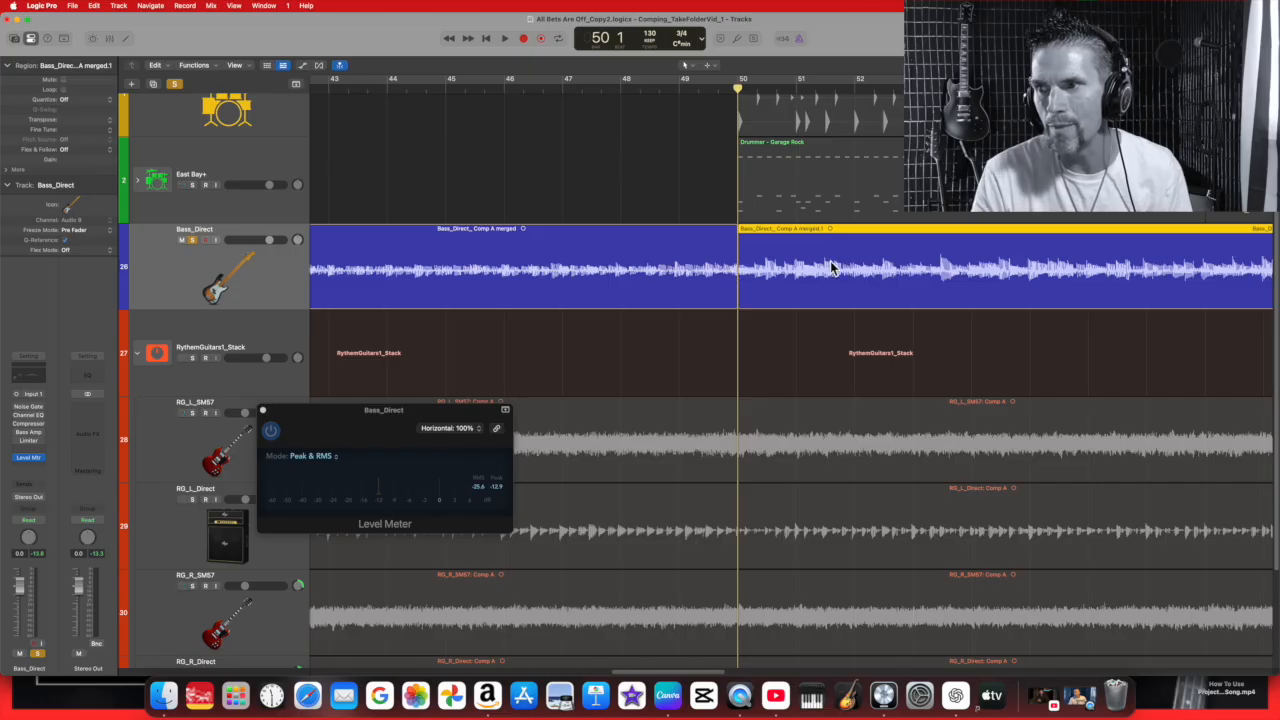
Set a cycle range from about bar 2 to bar 47, over the bass region before the split.
left_click(511, 234)
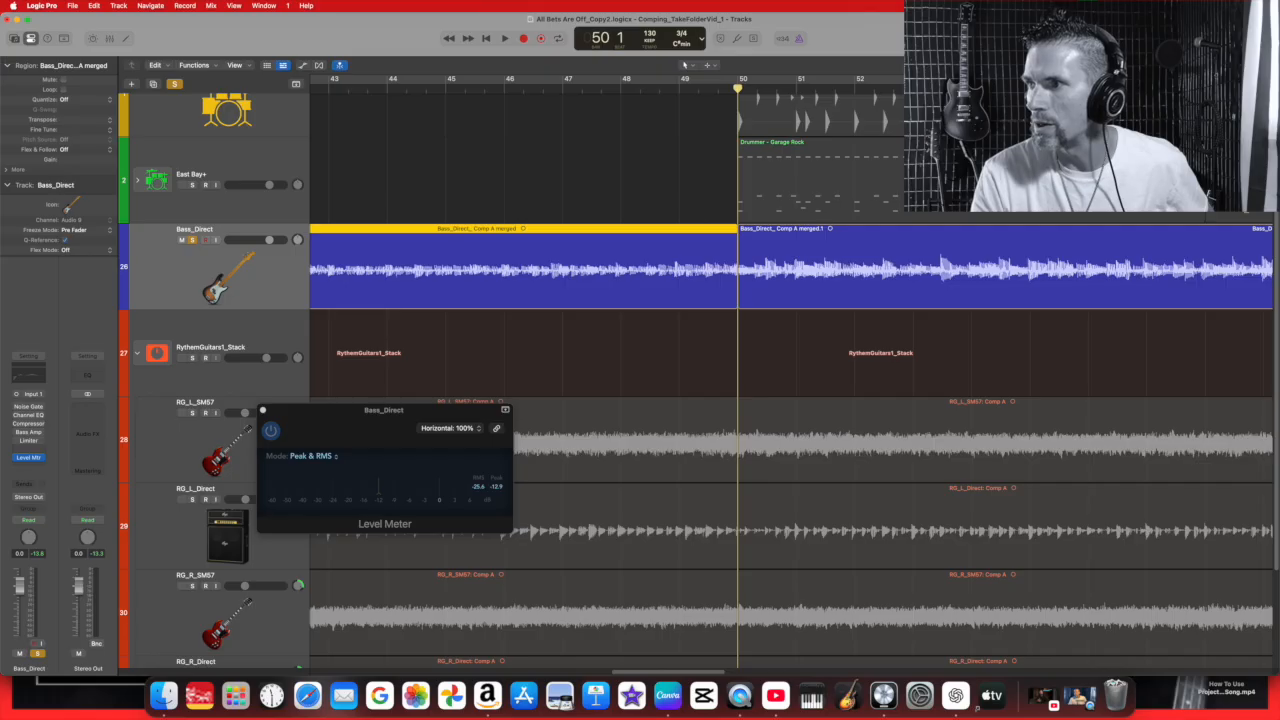
key("super+Left")
key("super+Left")
key("super+Left")
key("super+Left")
key("super+Left")
key("super+Left")
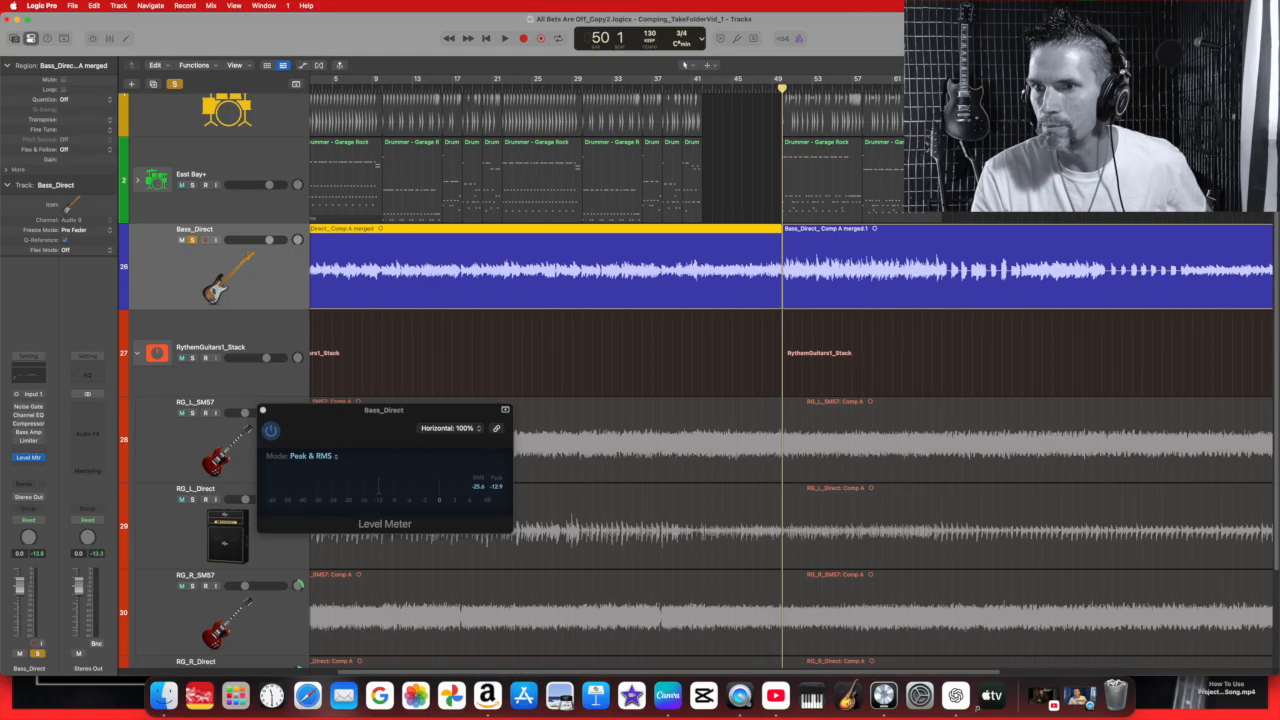
key("super+Right")
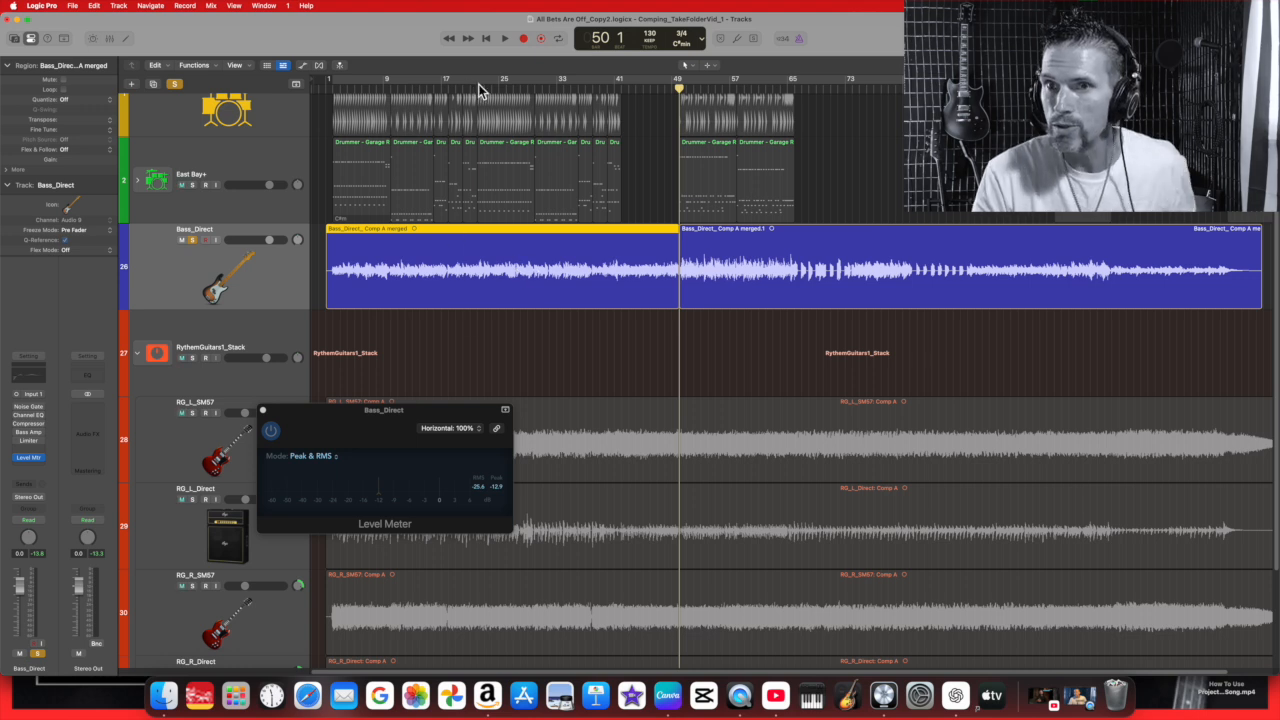
left_click_drag(337, 81, 670, 103)
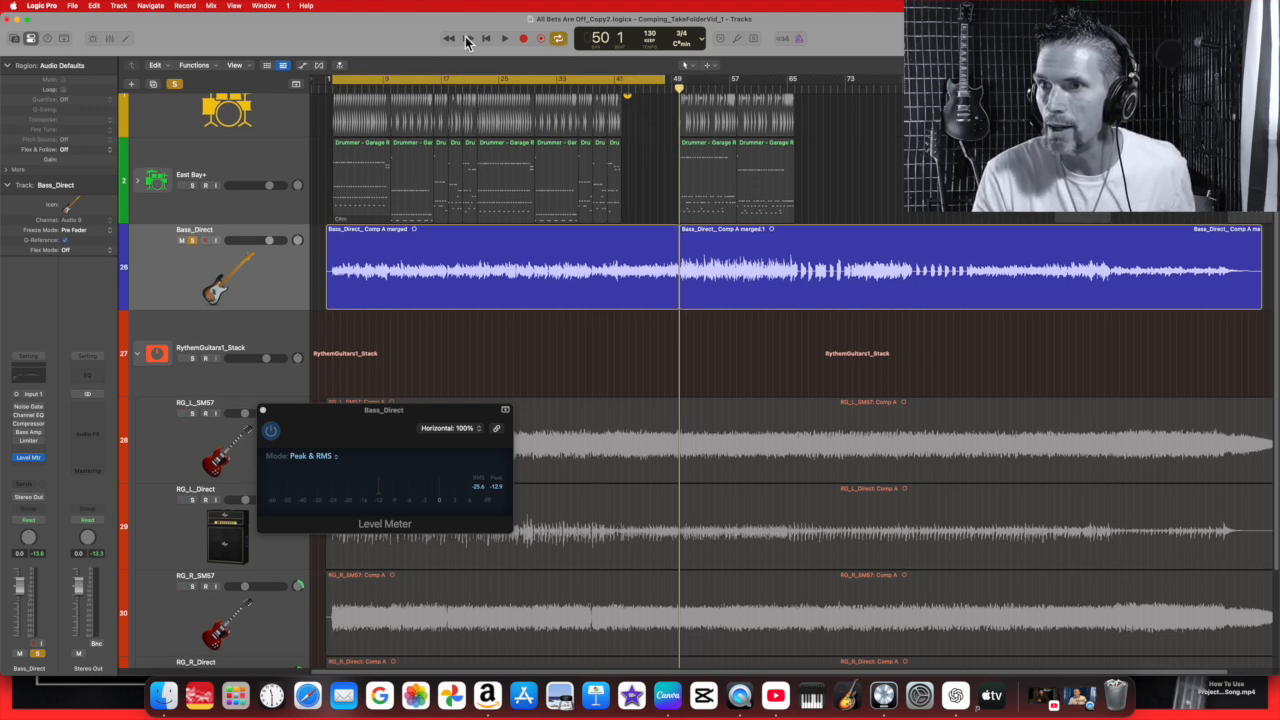
Play the cycled section from its start and around bars 17 and 14 to check the first bass region's levels.
left_click(505, 39)
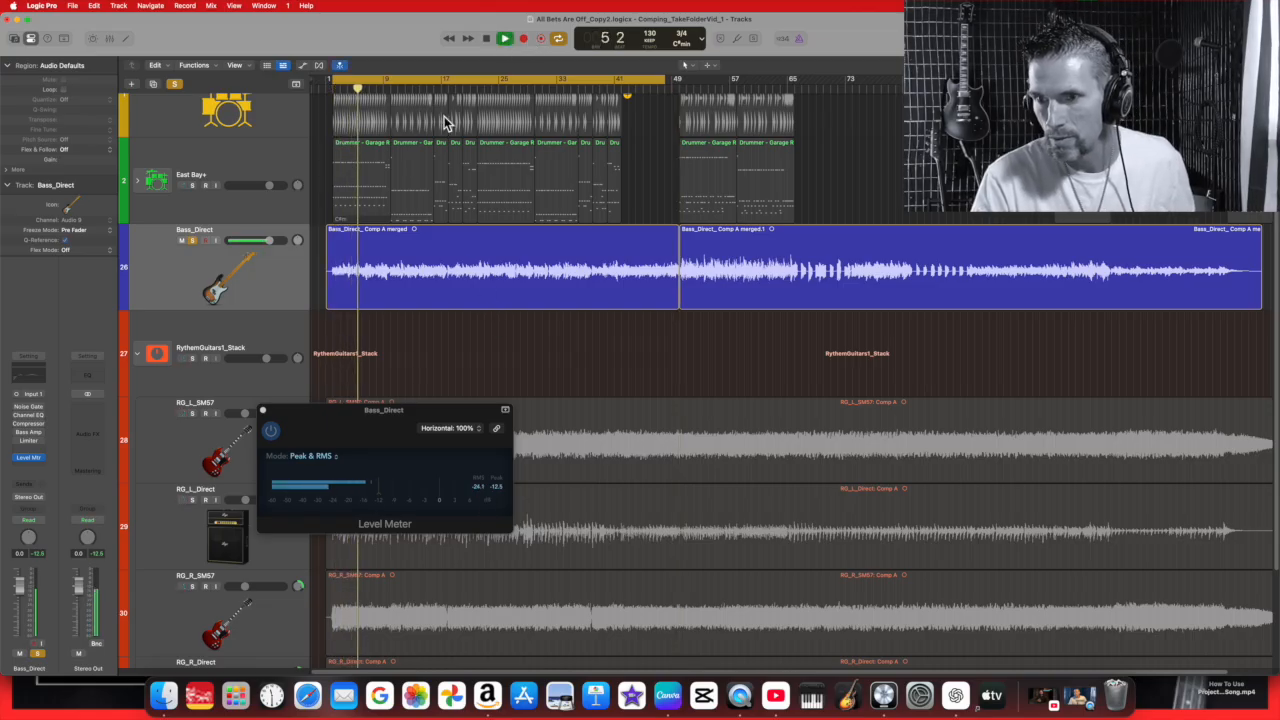
left_click(442, 90)
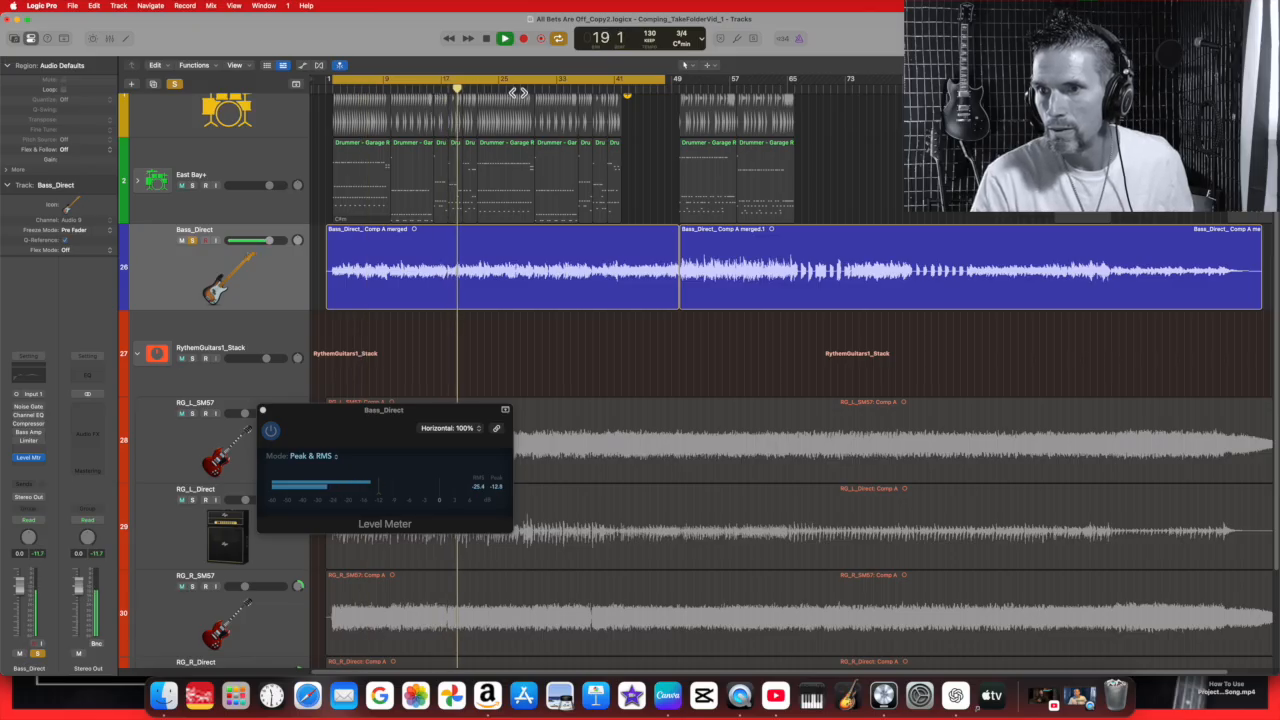
left_click(420, 89)
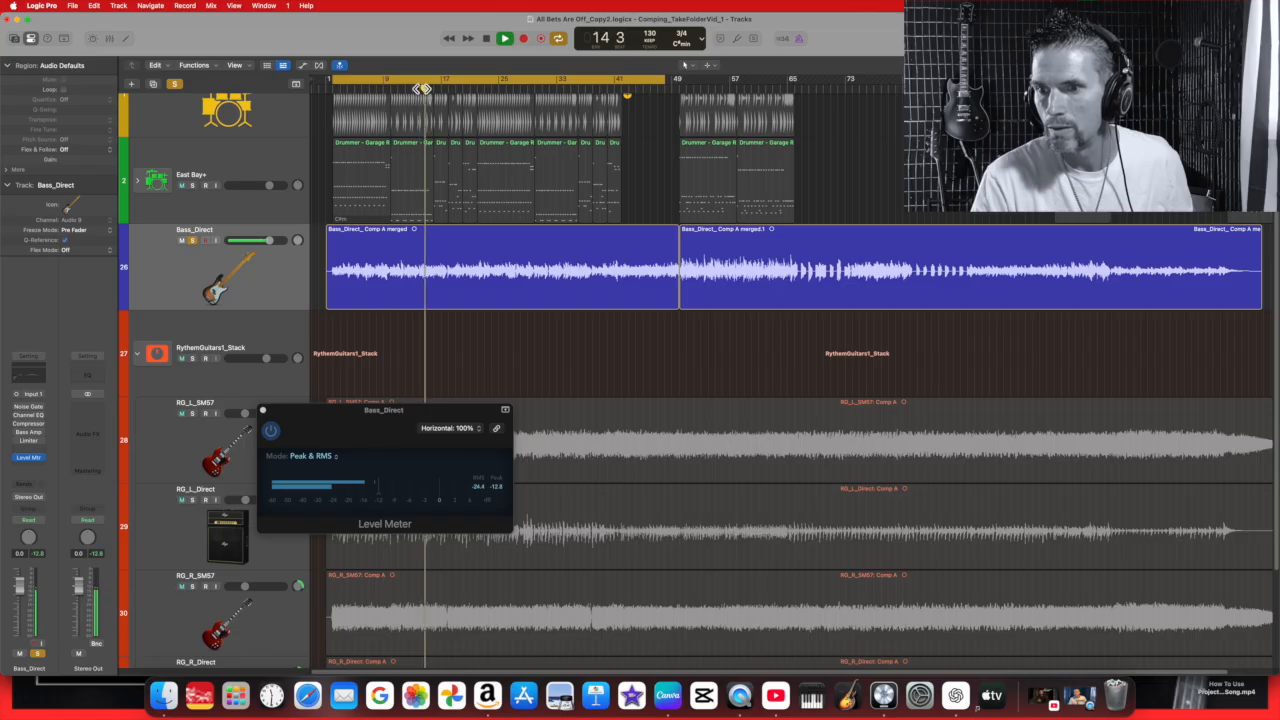
left_click(505, 37)
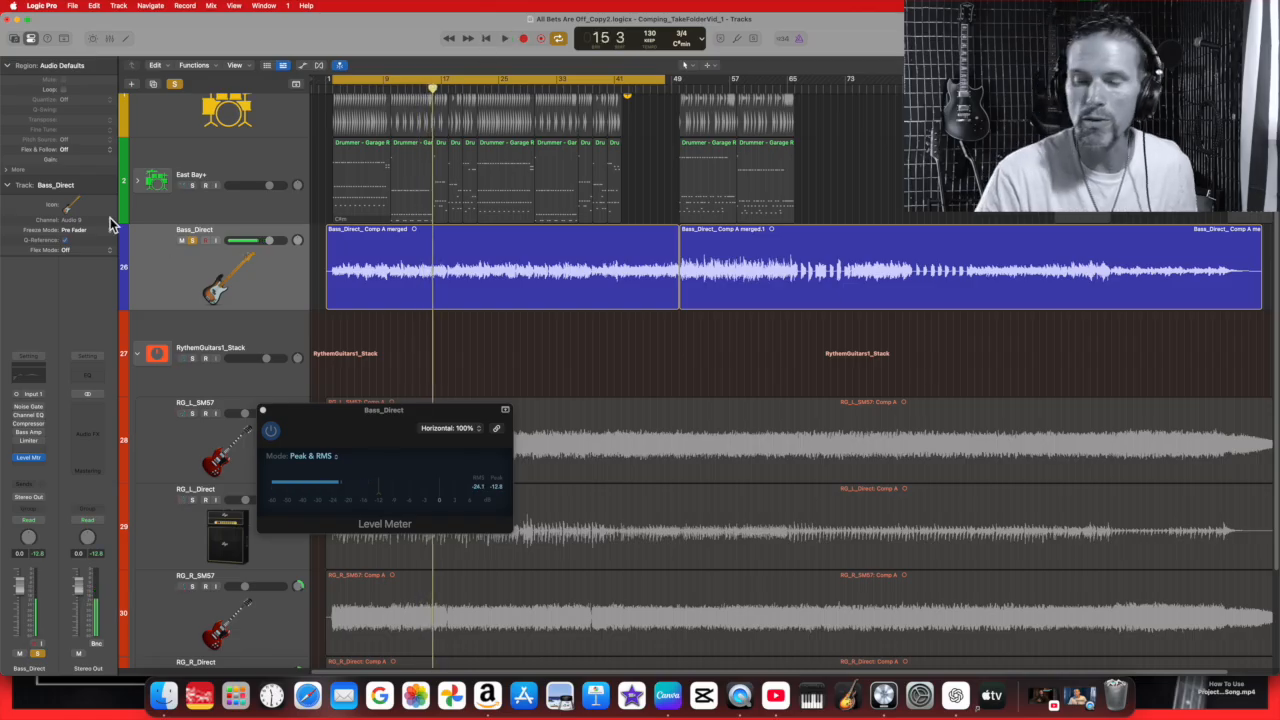
Select the bass region before bar 50, toggle the Inspector off and back on, and collapse its Track section.
left_click(475, 237)
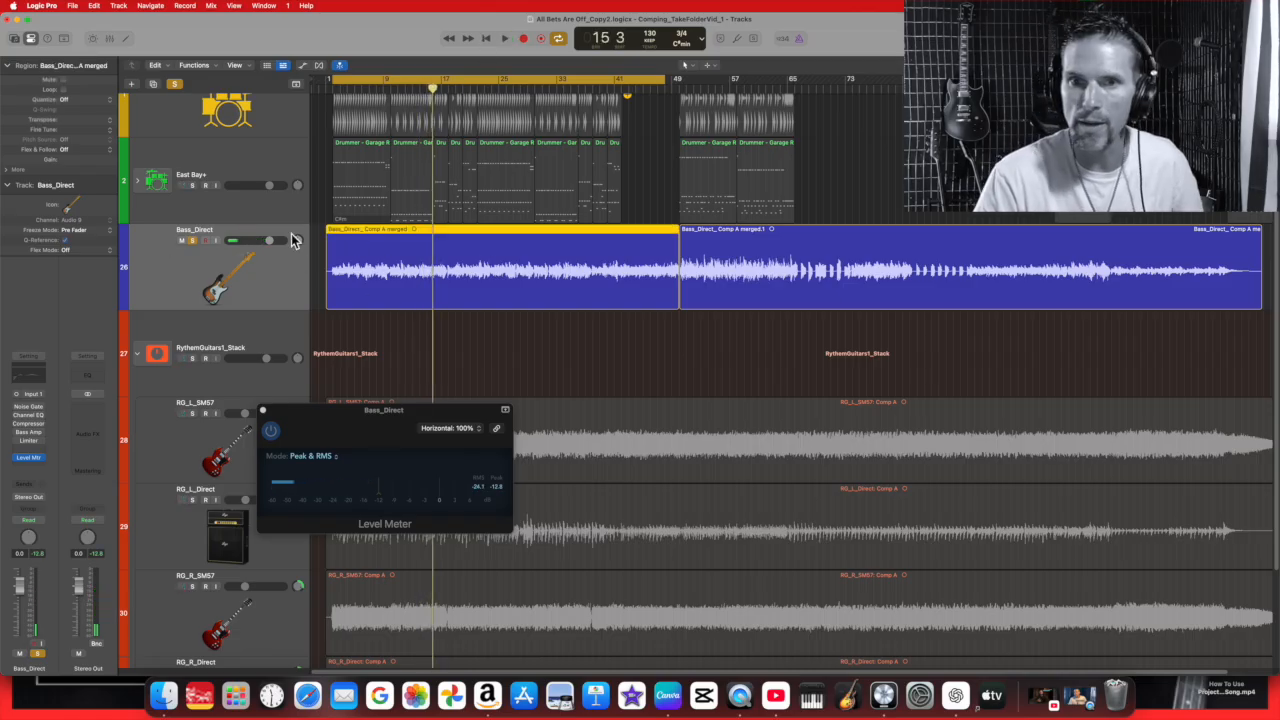
left_click(29, 40)
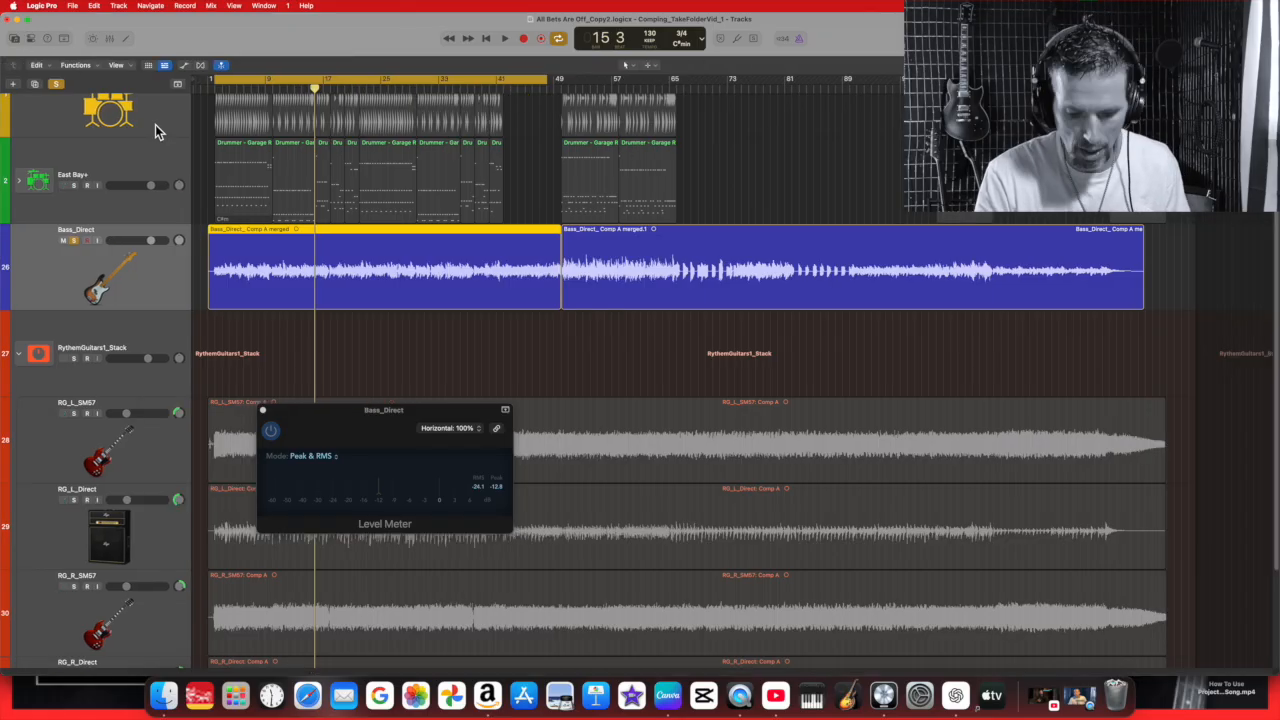
key("i")
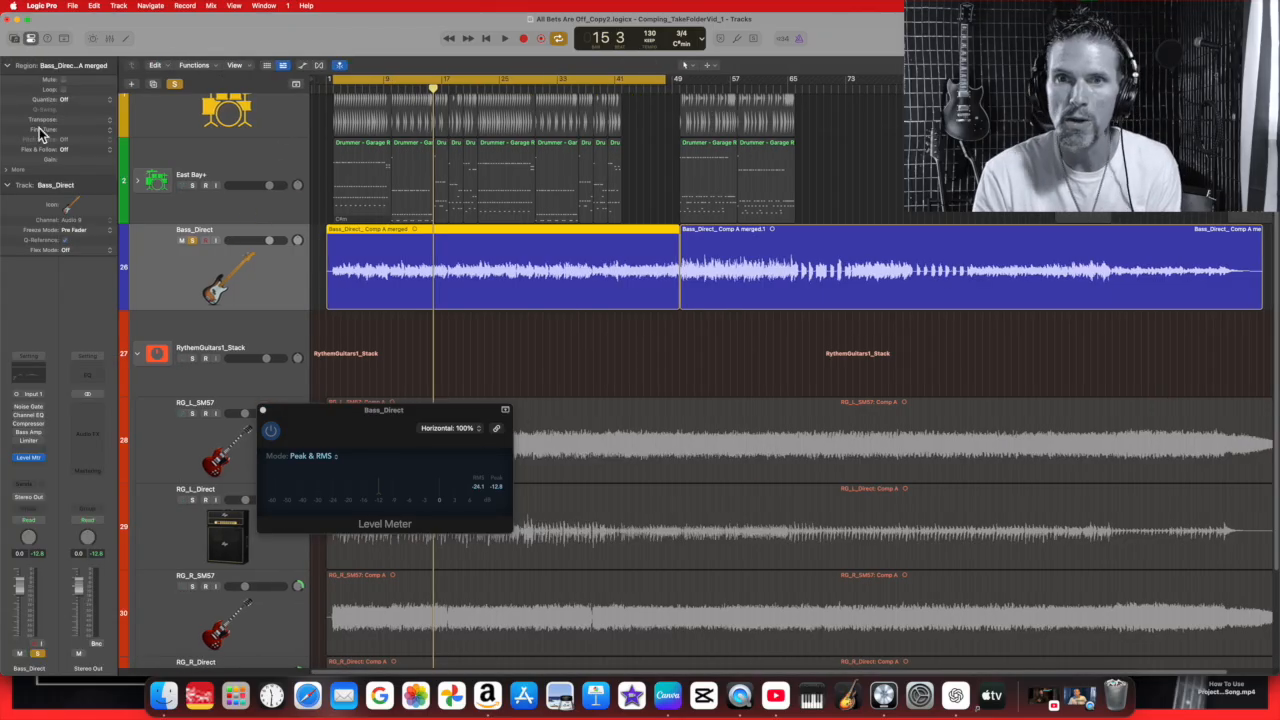
left_click(32, 40)
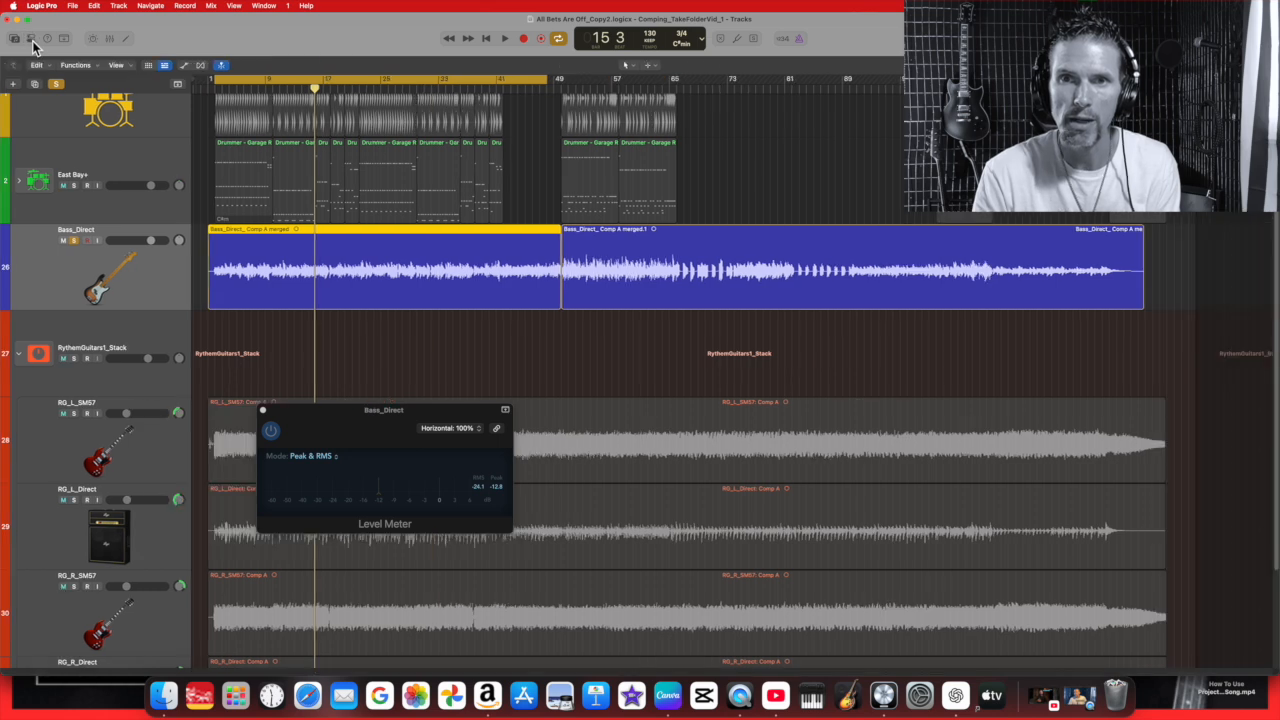
left_click(31, 40)
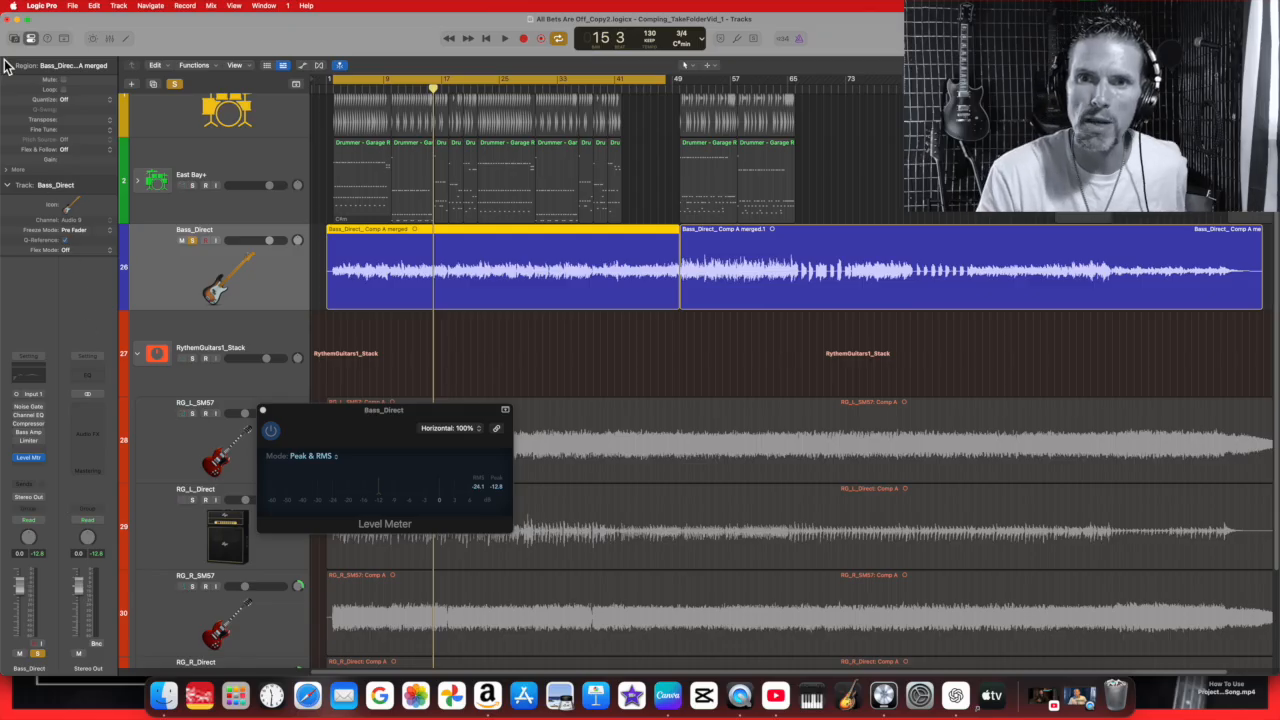
left_click(7, 186)
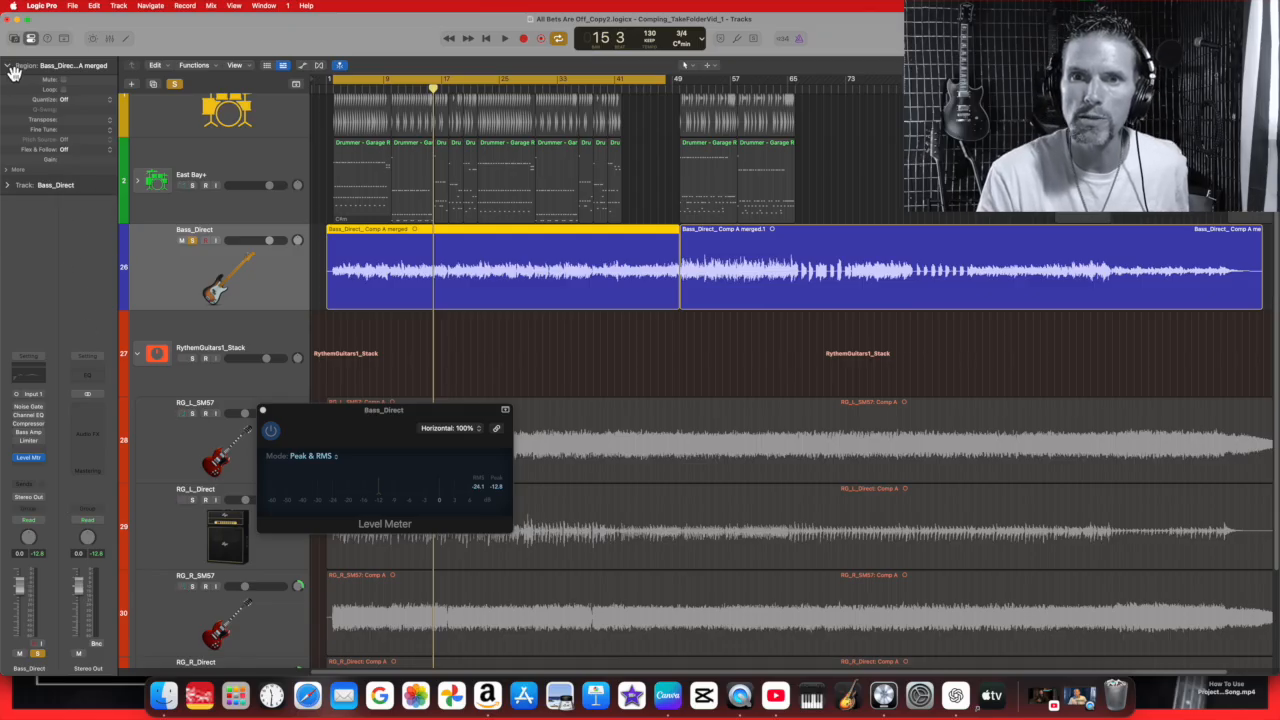
Set the gain of the bass region before bar 50 to +0.4 dB and play the cycled section.
left_click(7, 66)
left_click(12, 68)
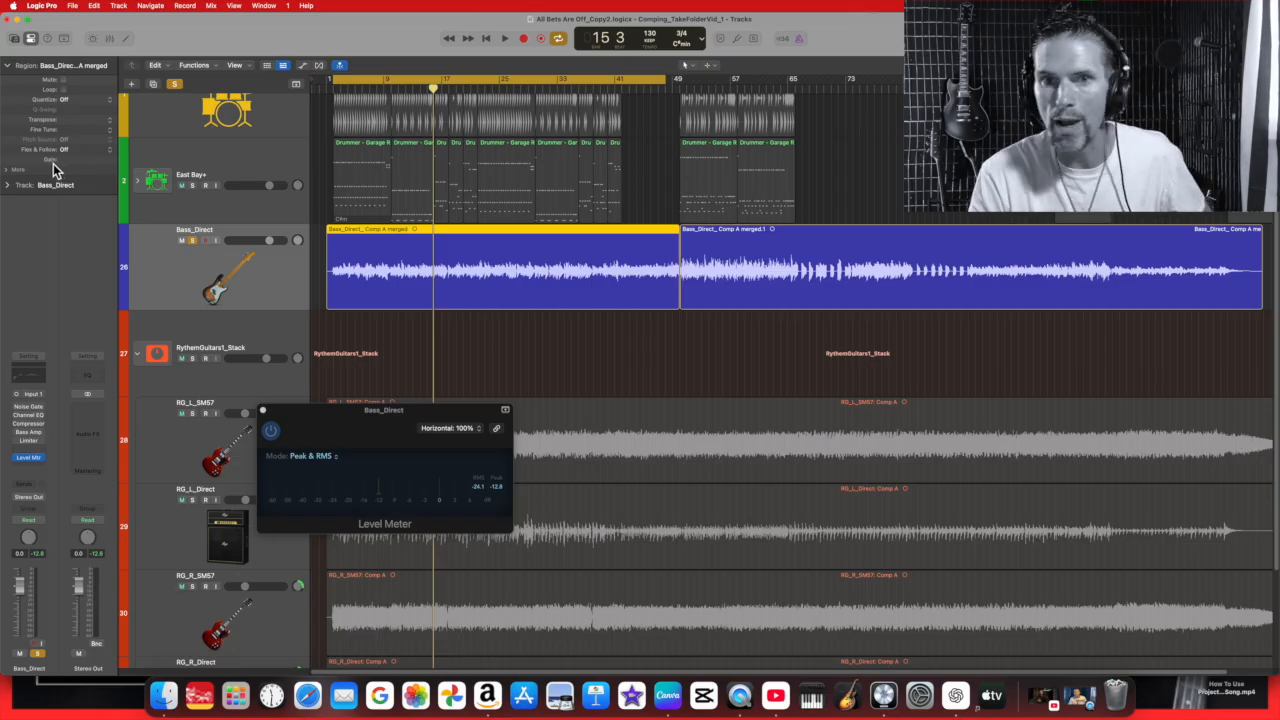
left_click_drag(86, 160, 86, 156)
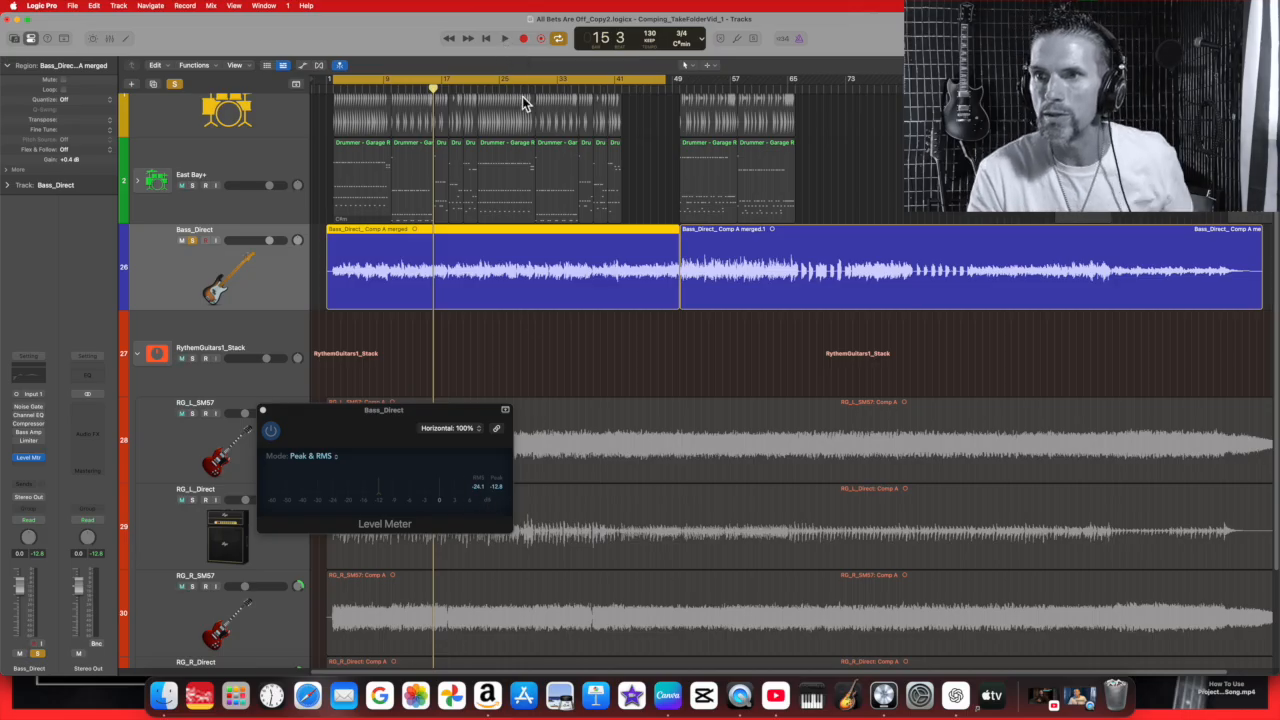
left_click(505, 37)
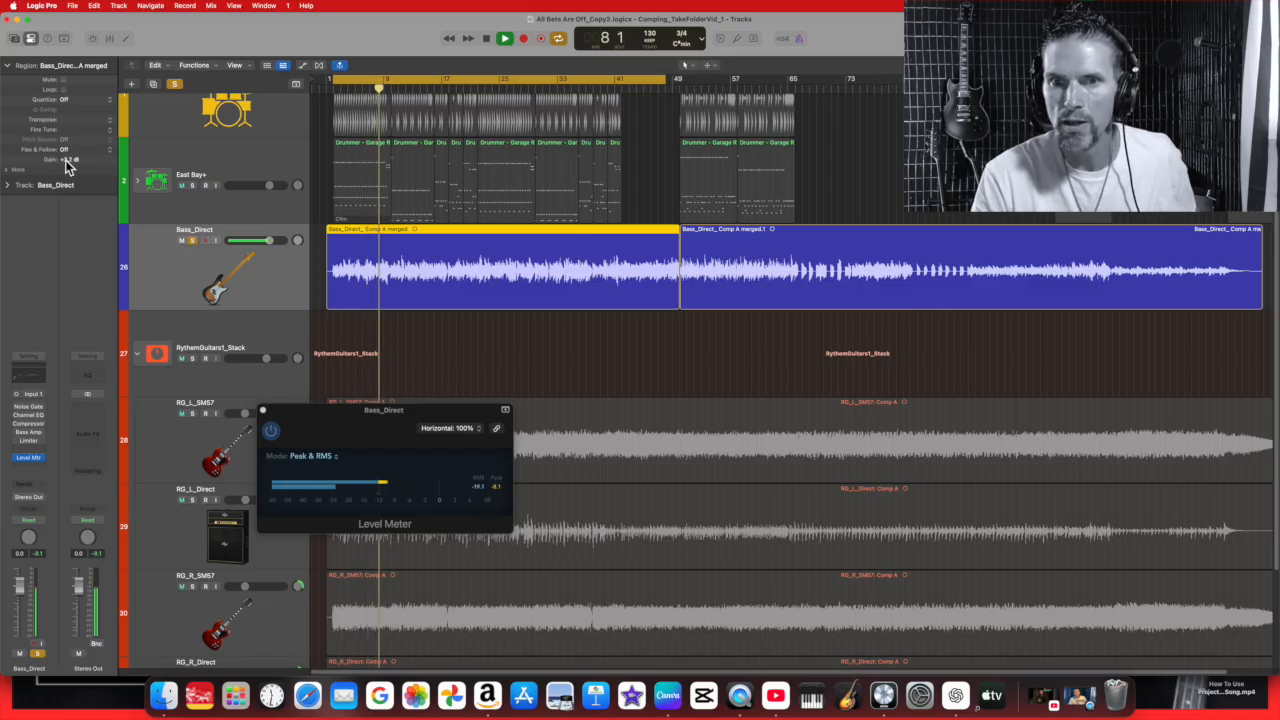
Compare the first bass region at -4.6 dB gain during playback, and set its gain to +3.2 dB.
left_click_drag(71, 160, 84, 263)
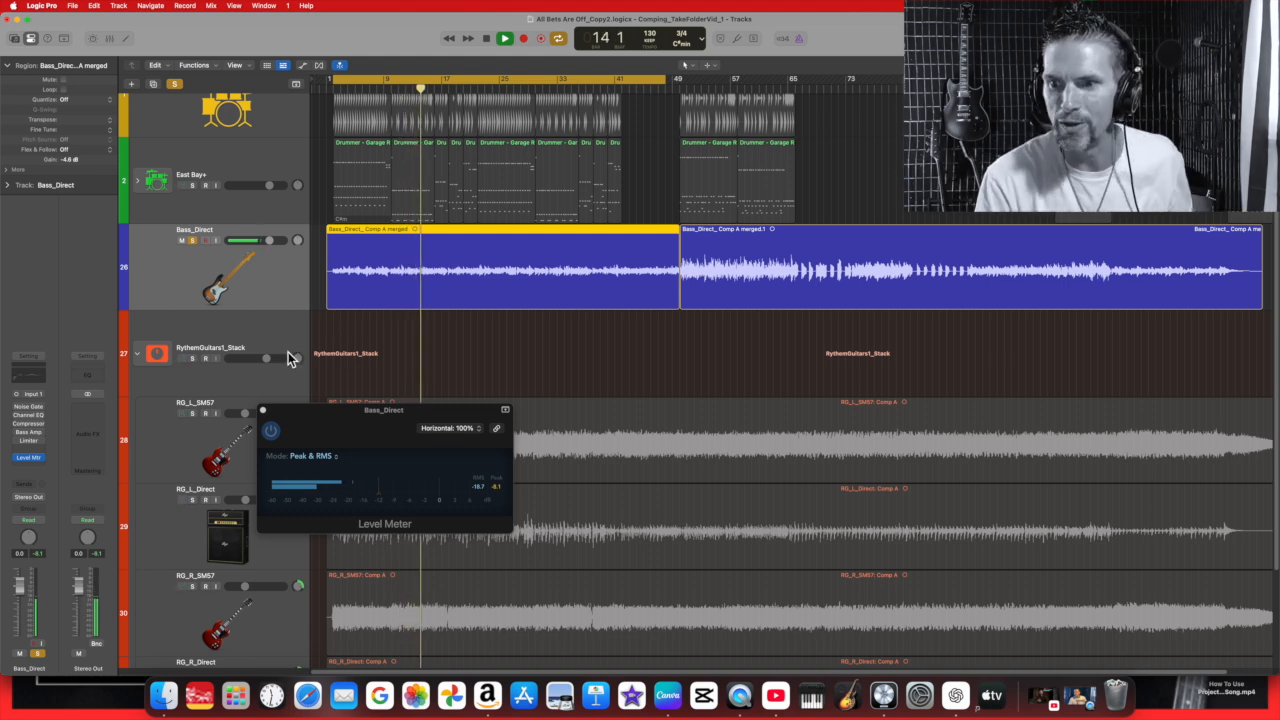
left_click(495, 497)
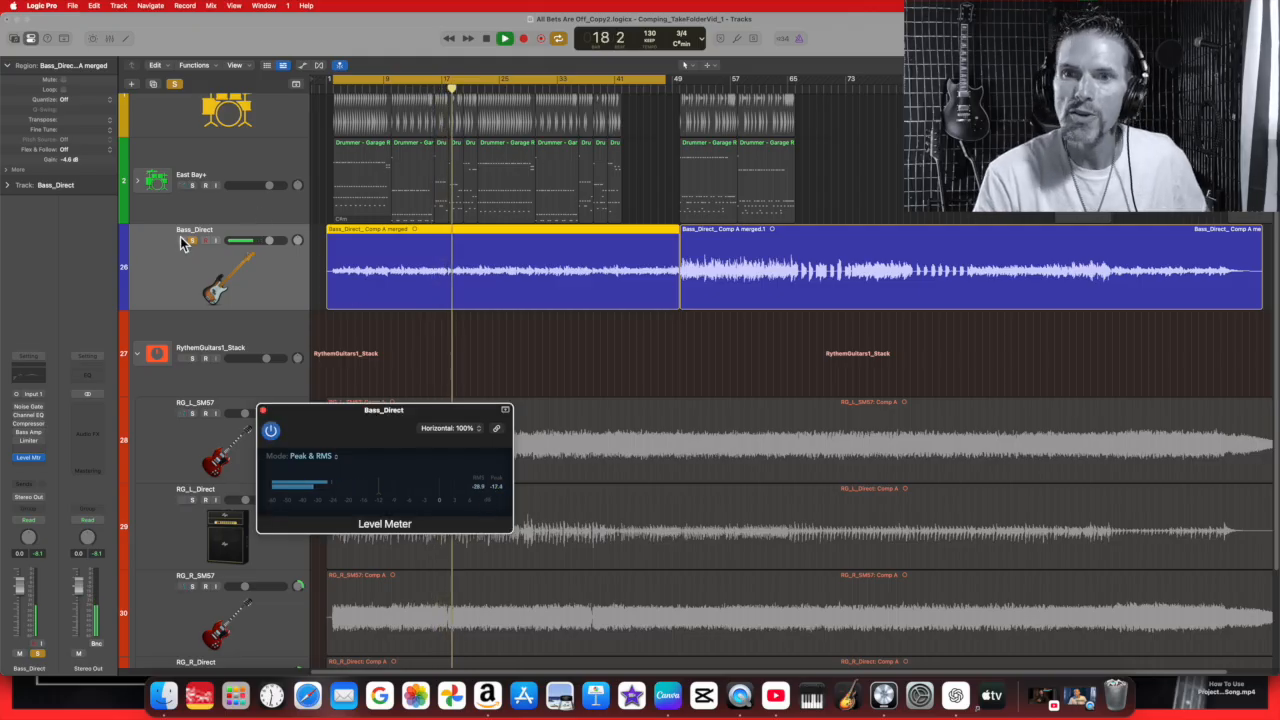
left_click_drag(75, 161, 75, 119)
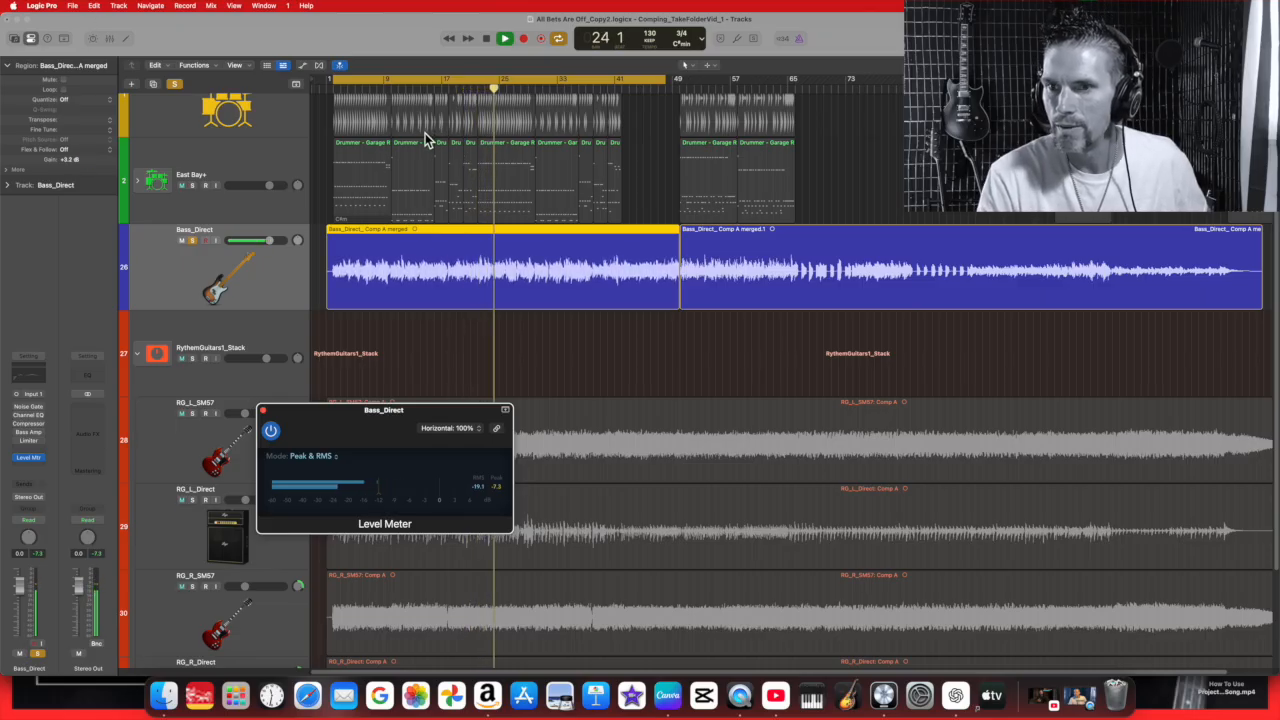
left_click(345, 91)
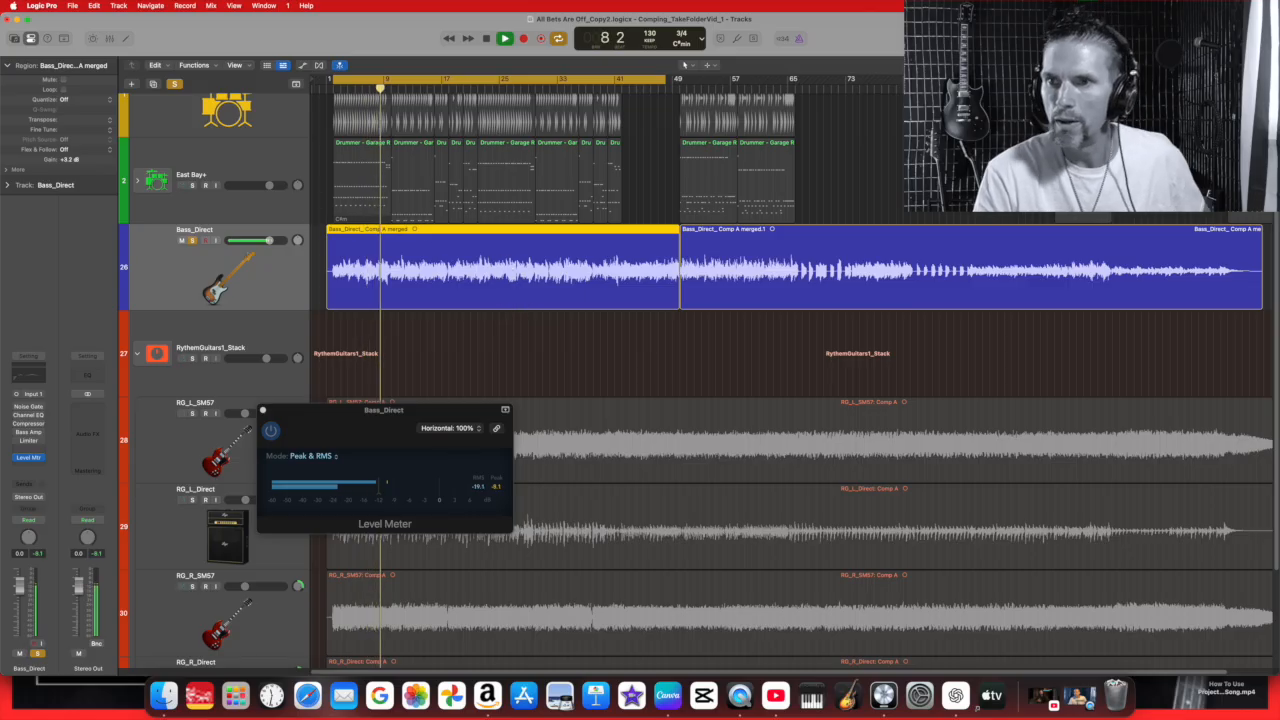
left_click(487, 38)
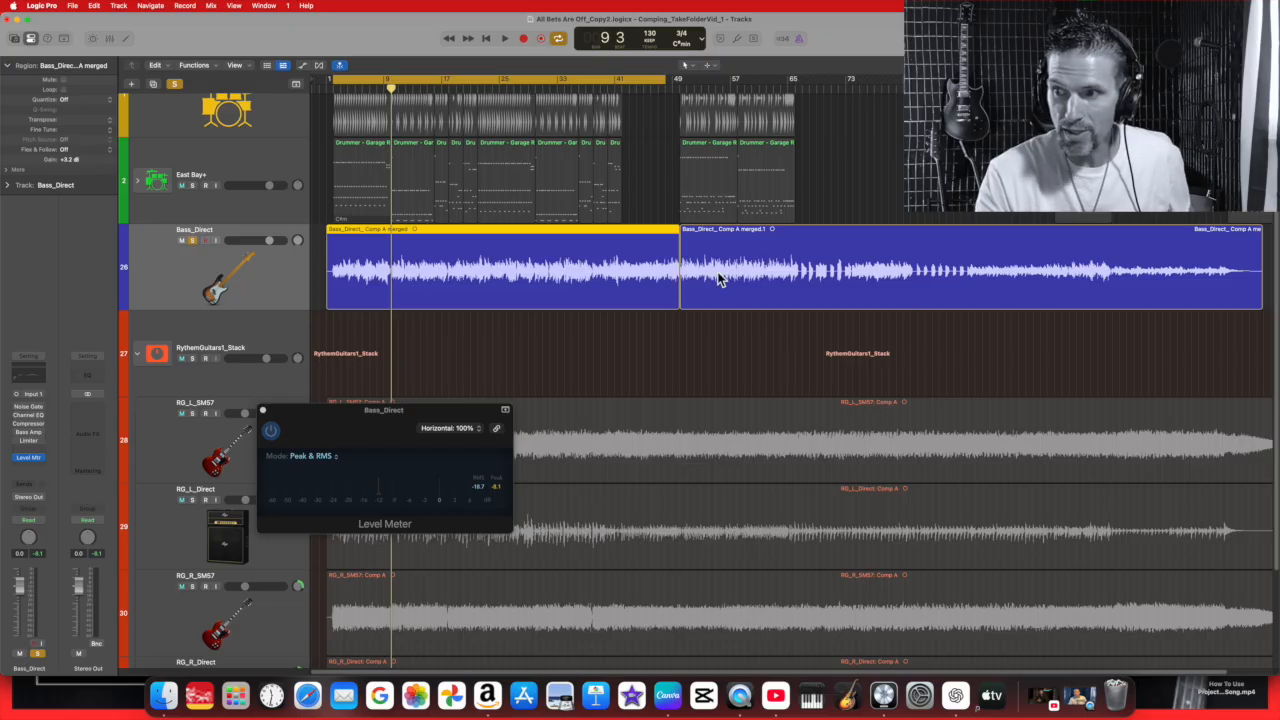
Play across the bar 50 split and around bar 38 to compare the levels of the first two bass regions.
left_click(684, 86)
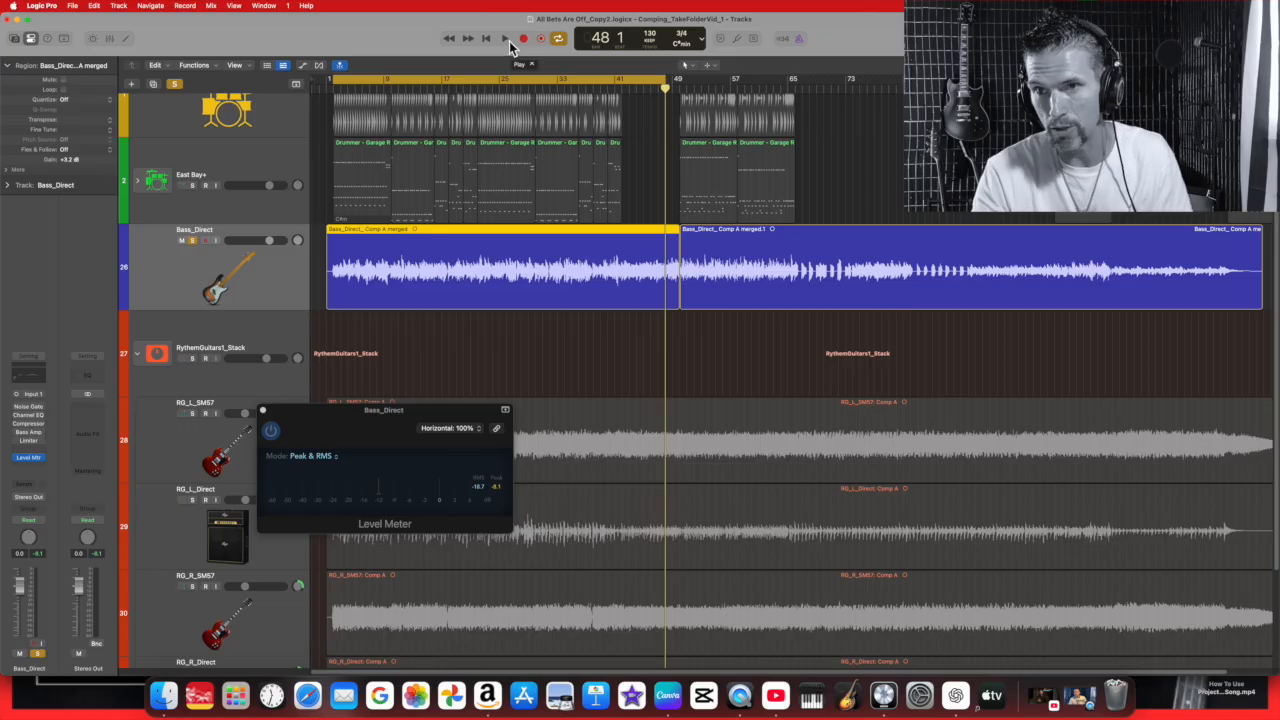
left_click(506, 42)
left_click(674, 99)
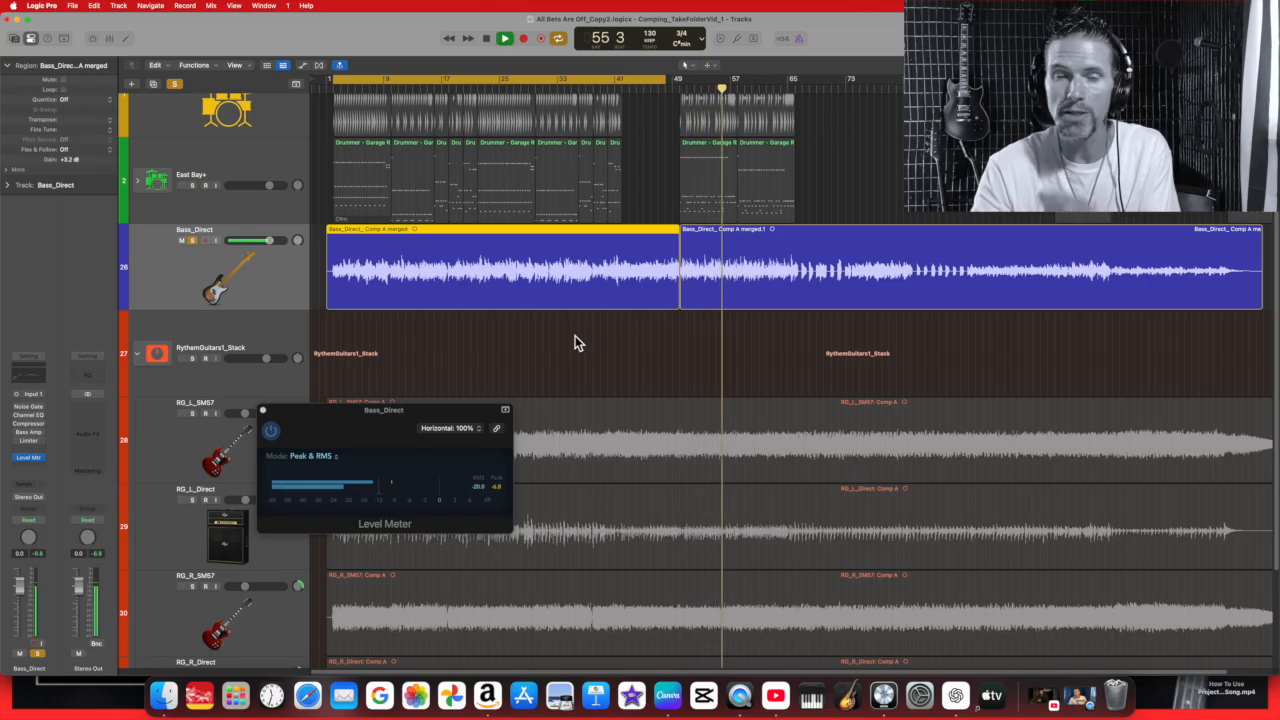
left_click(580, 90)
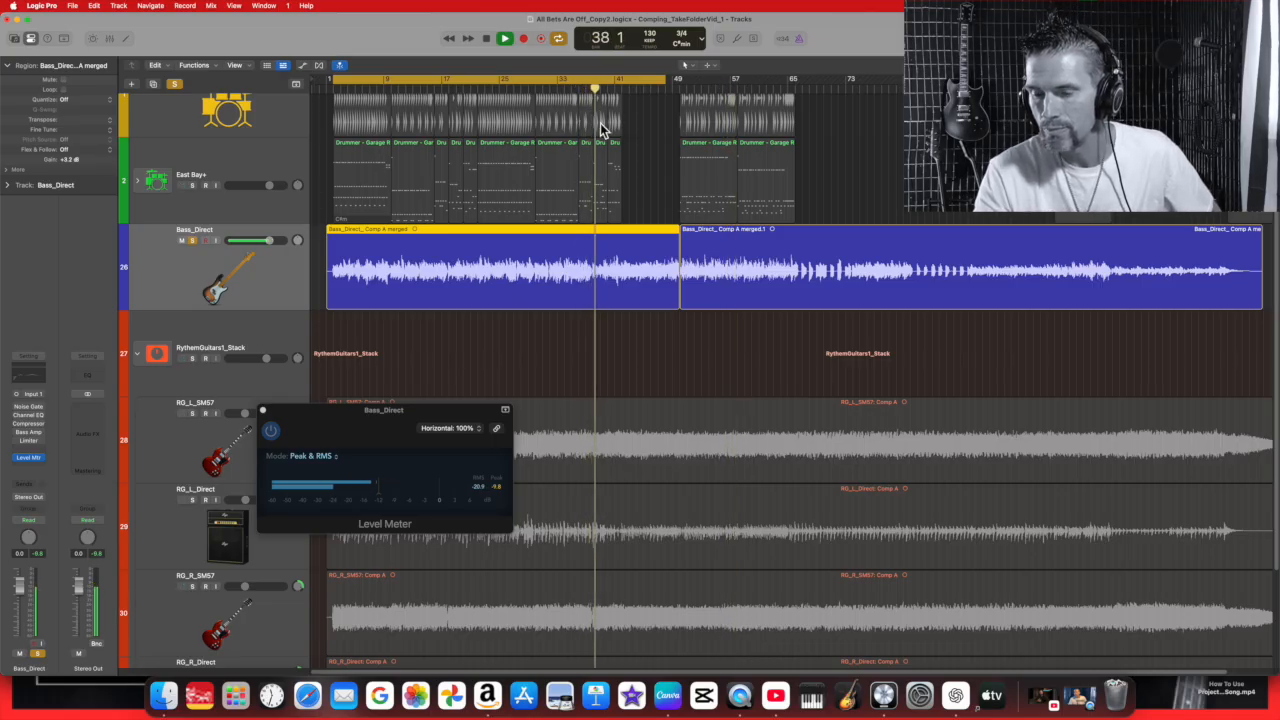
left_click(687, 89)
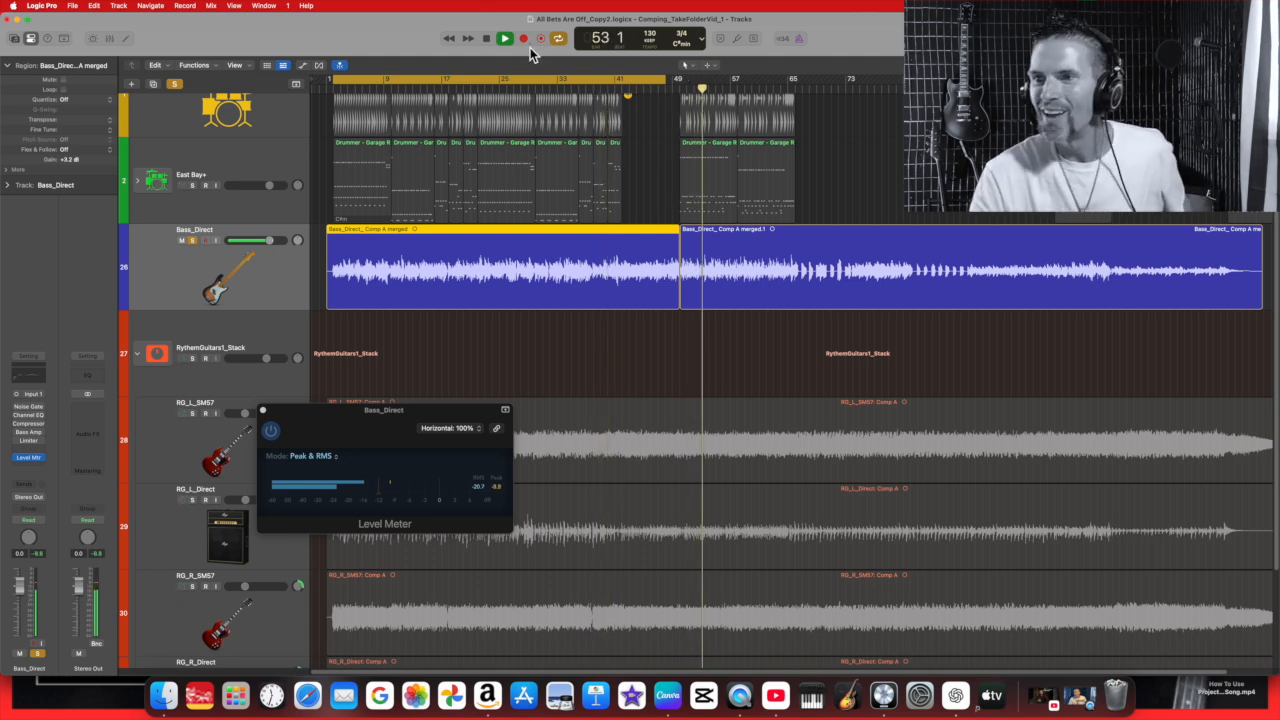
Move the cycle range to run from bar 66 beat 3 to bar 112 beat 3, and play its opening to check levels.
left_click(790, 104)
left_click(795, 89)
left_click_drag(625, 82, 1094, 90)
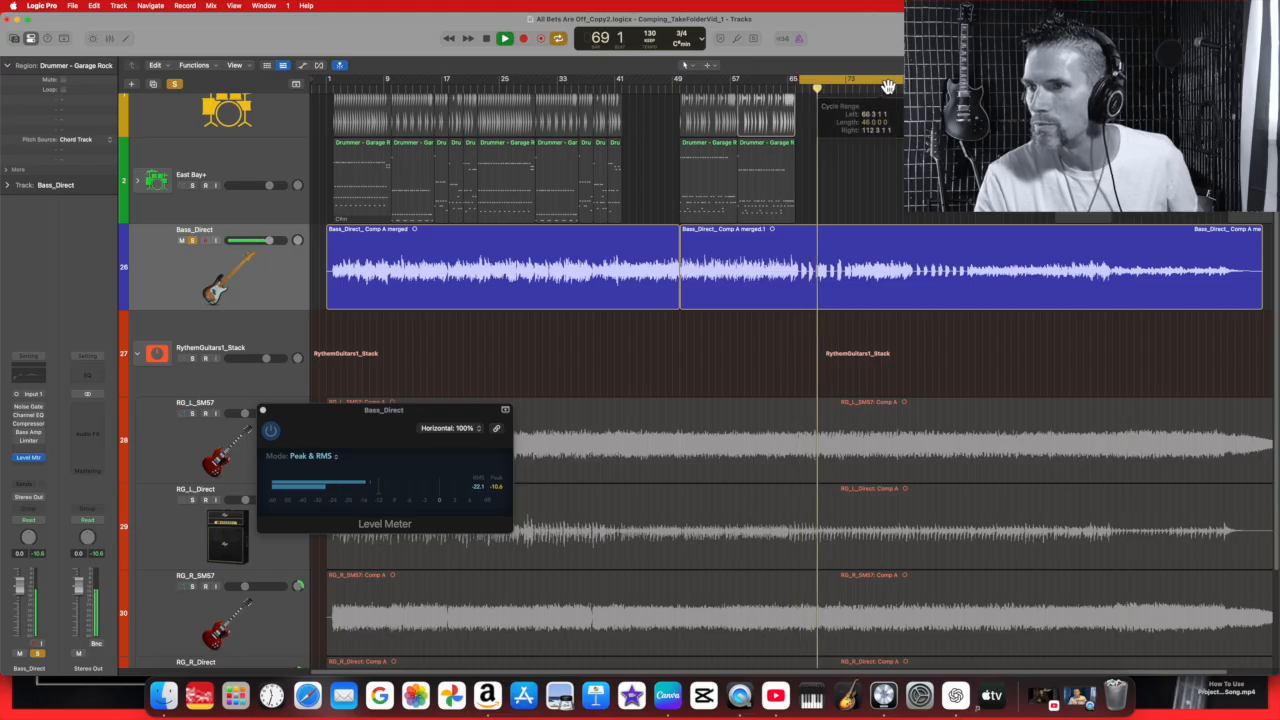
left_click(497, 494)
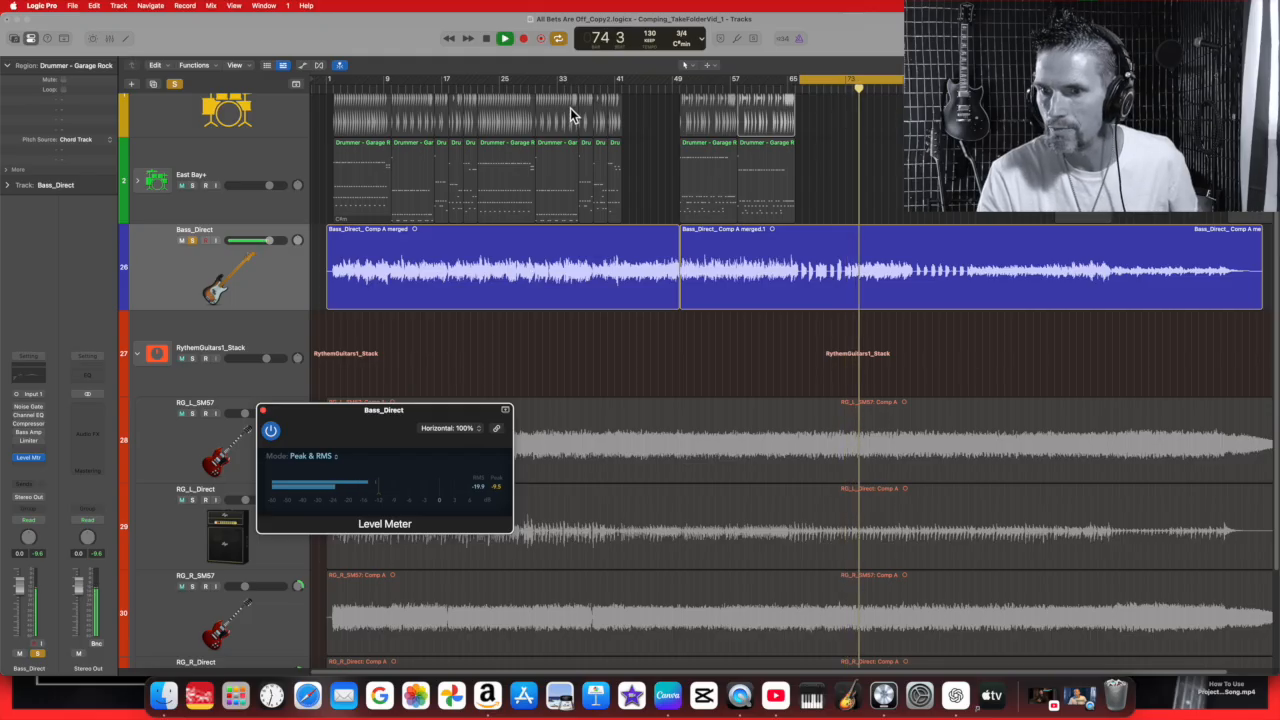
left_click(808, 88)
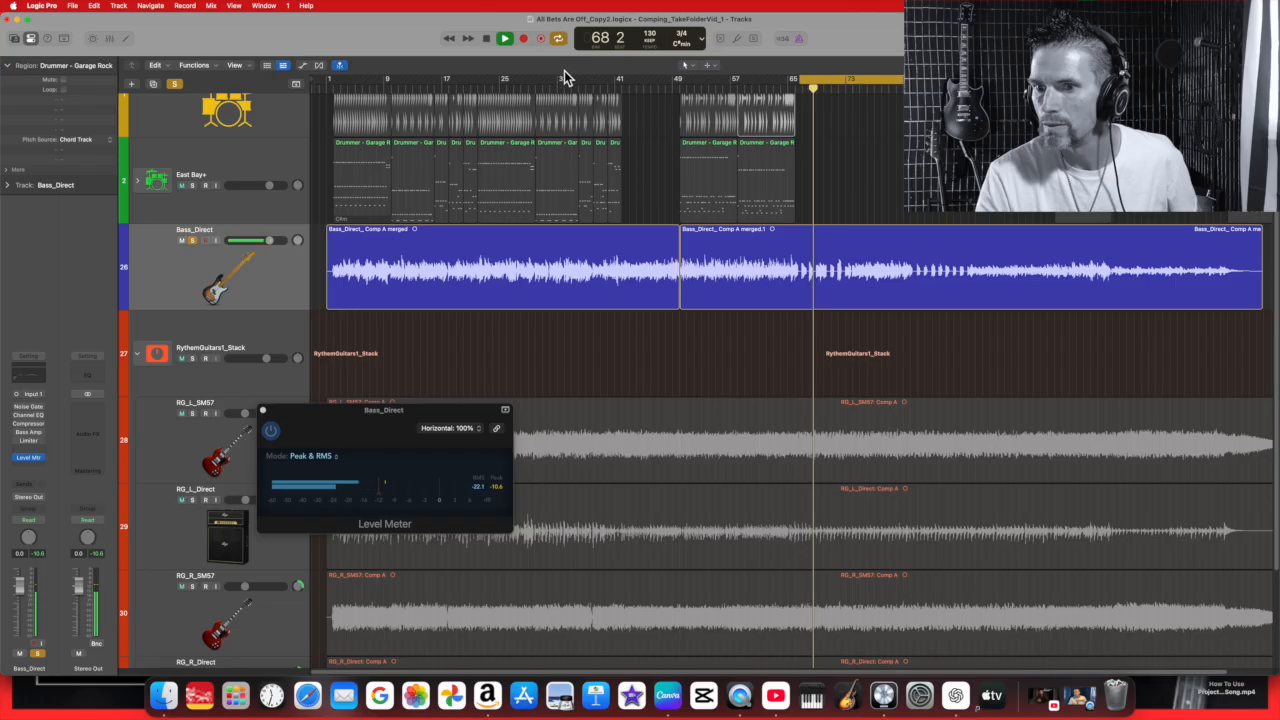
key("space")
Split the second Bass_Direct region at bar 66 beat 3.
left_click(800, 88)
left_click(795, 88)
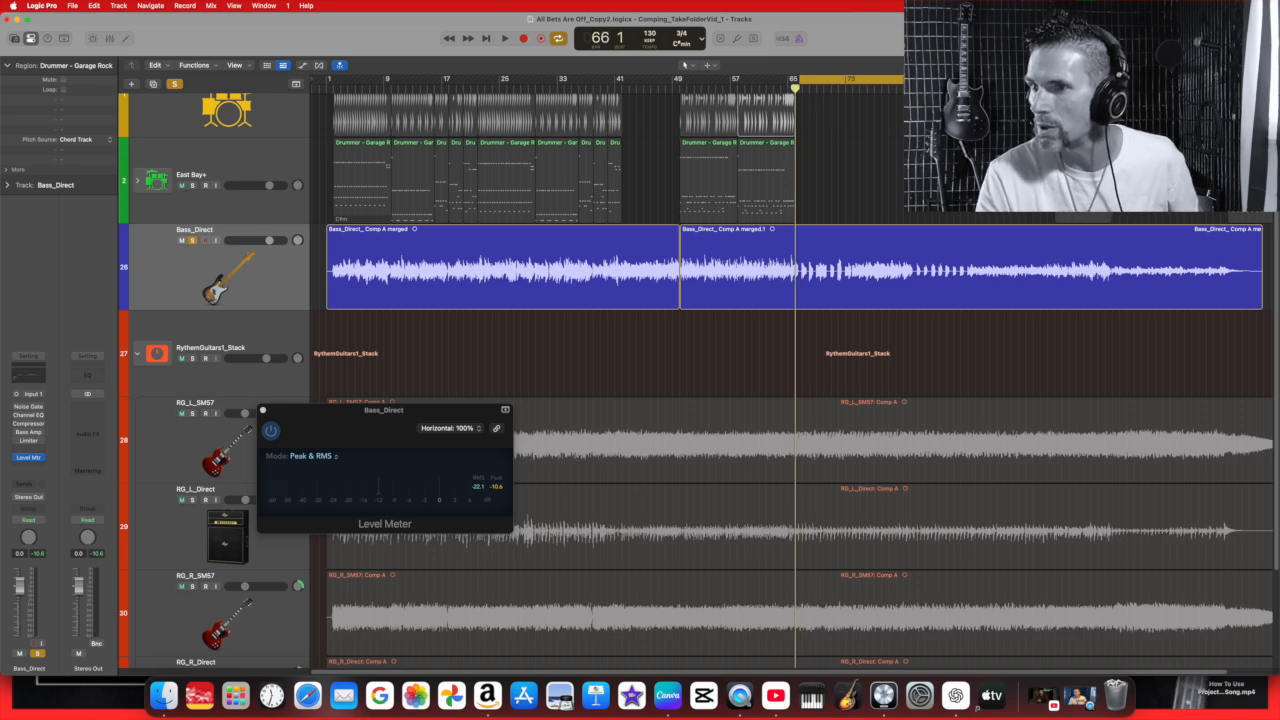
key("super+Right")
key("super+Right")
key("super+Right")
key("super+Right")
key("super+Right")
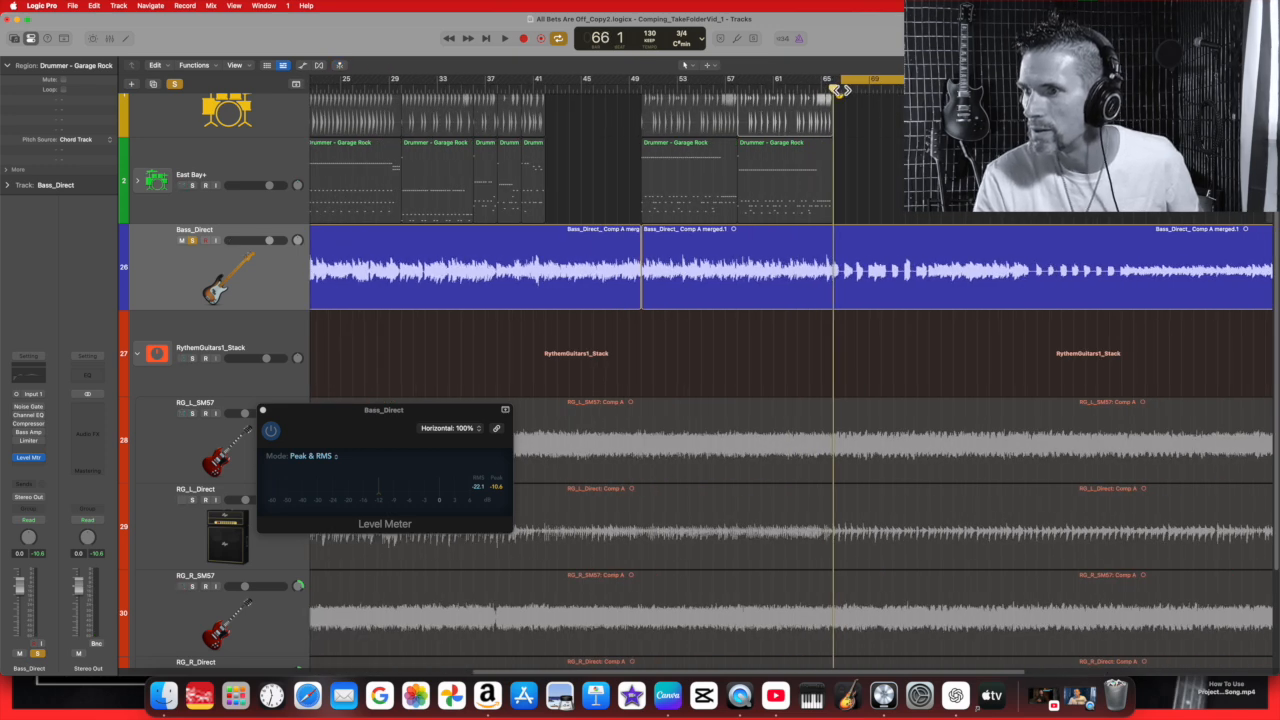
key("space")
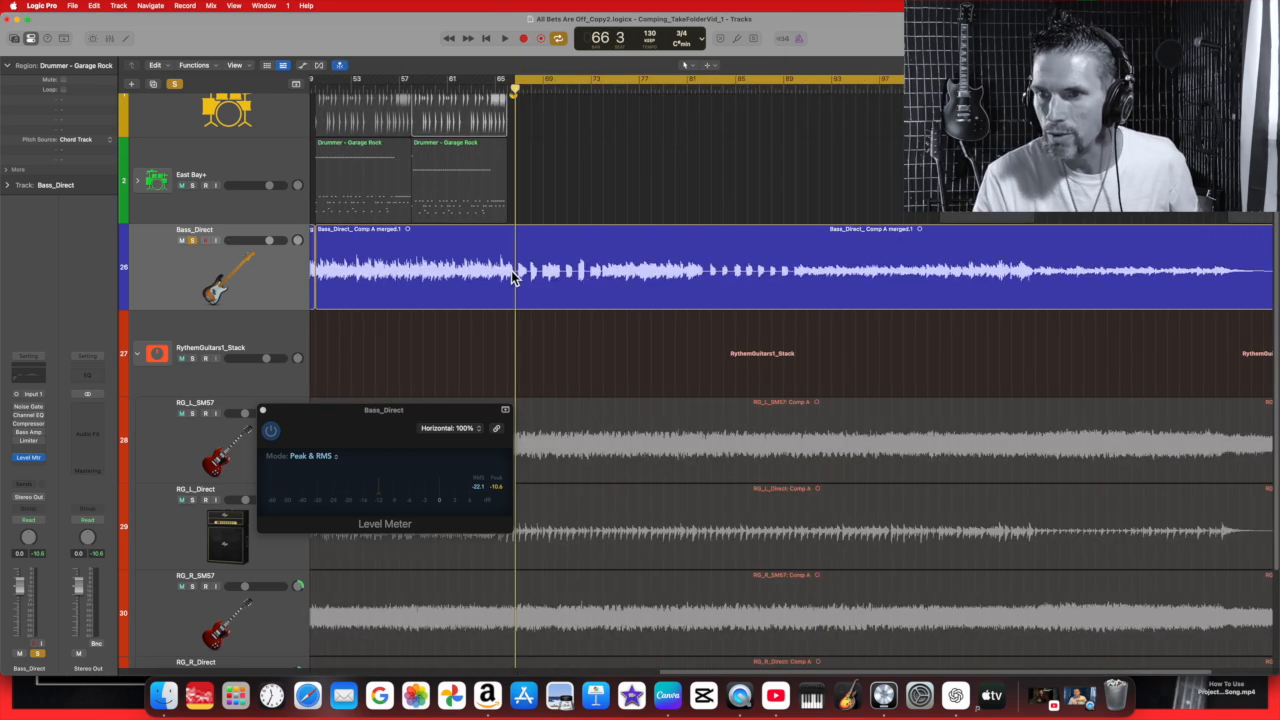
left_click(534, 238)
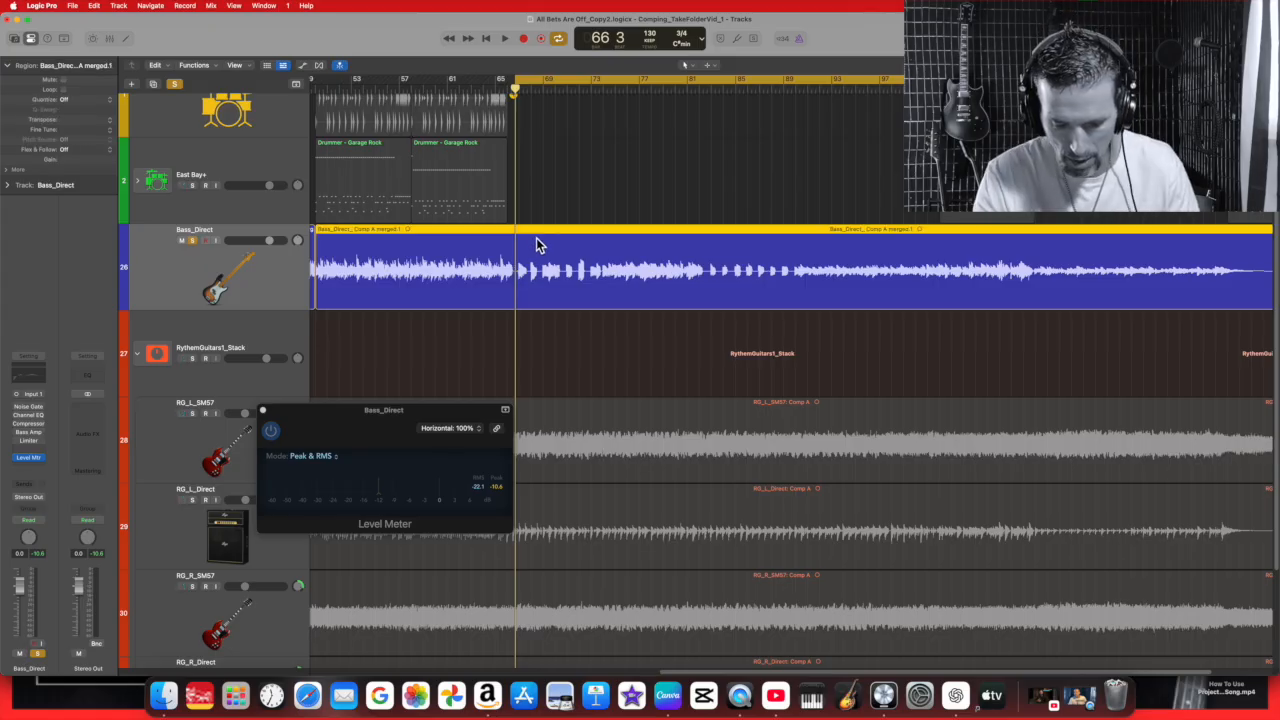
key("super+t")
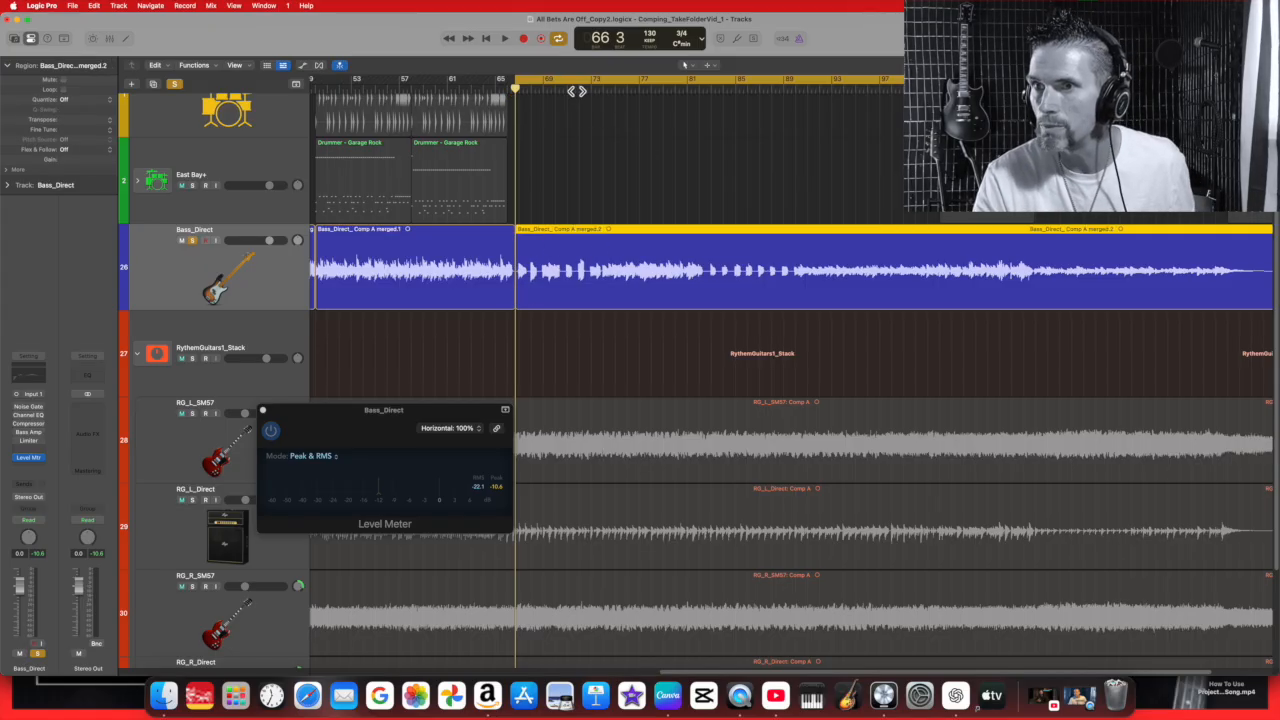
Play the bass region after bar 66 and again around bar 73 with cycling off to check its levels.
left_click(508, 40)
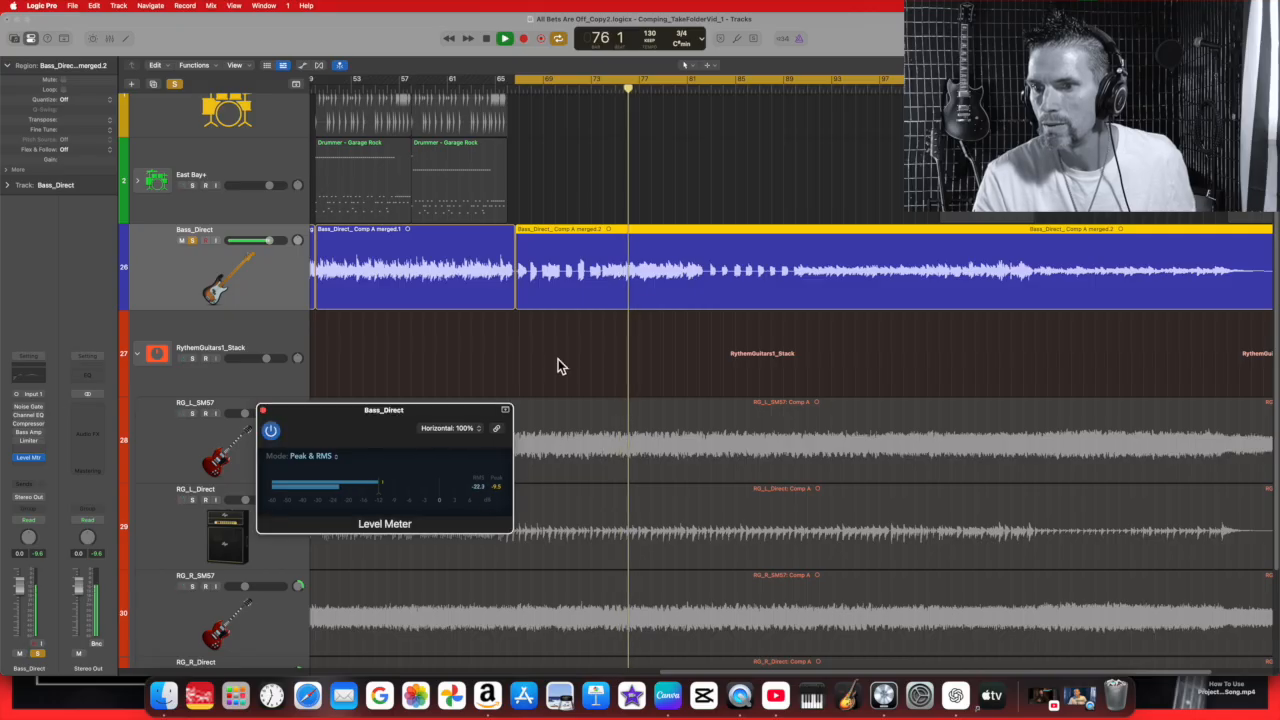
left_click(486, 39)
left_click(599, 90)
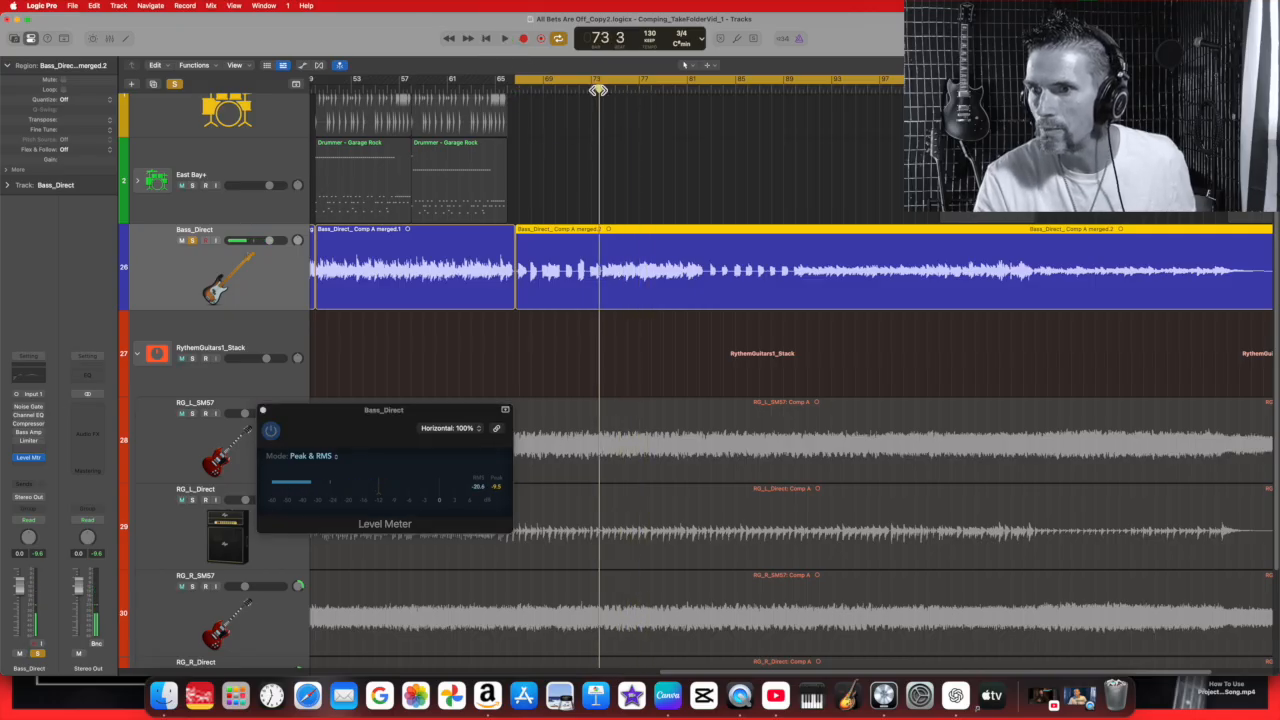
left_click(584, 92)
left_click(551, 81)
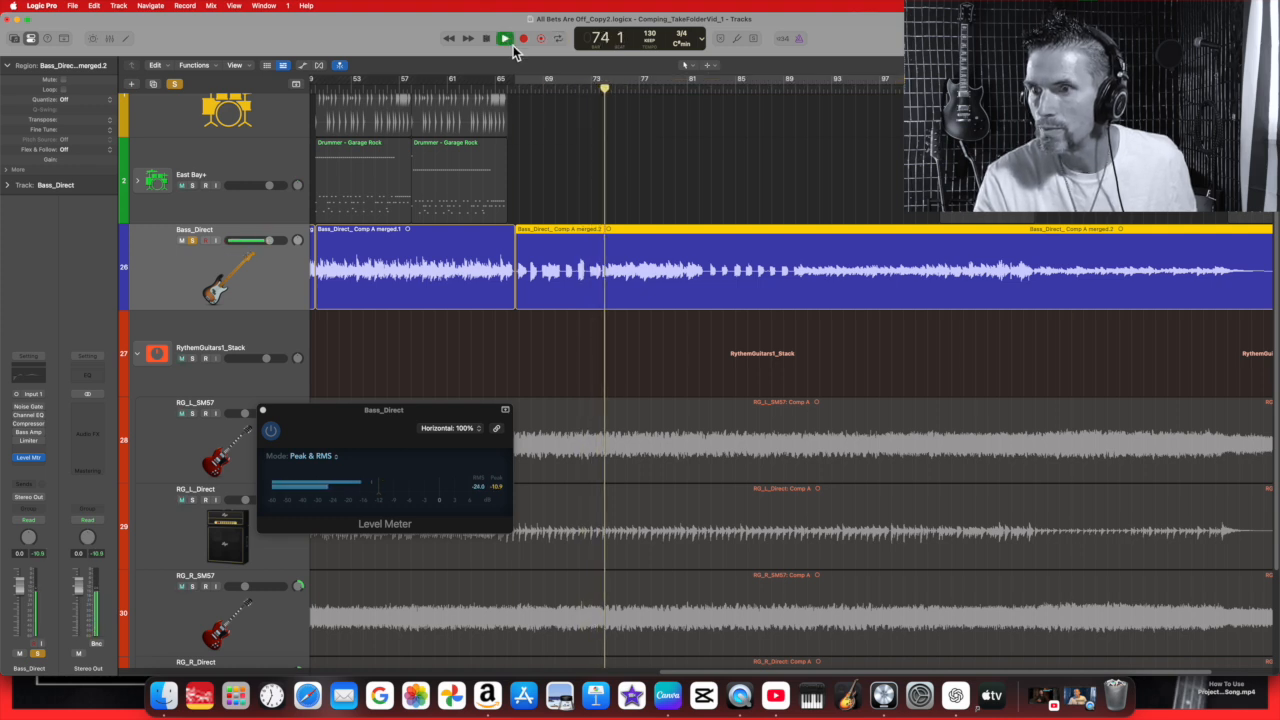
left_click(488, 39)
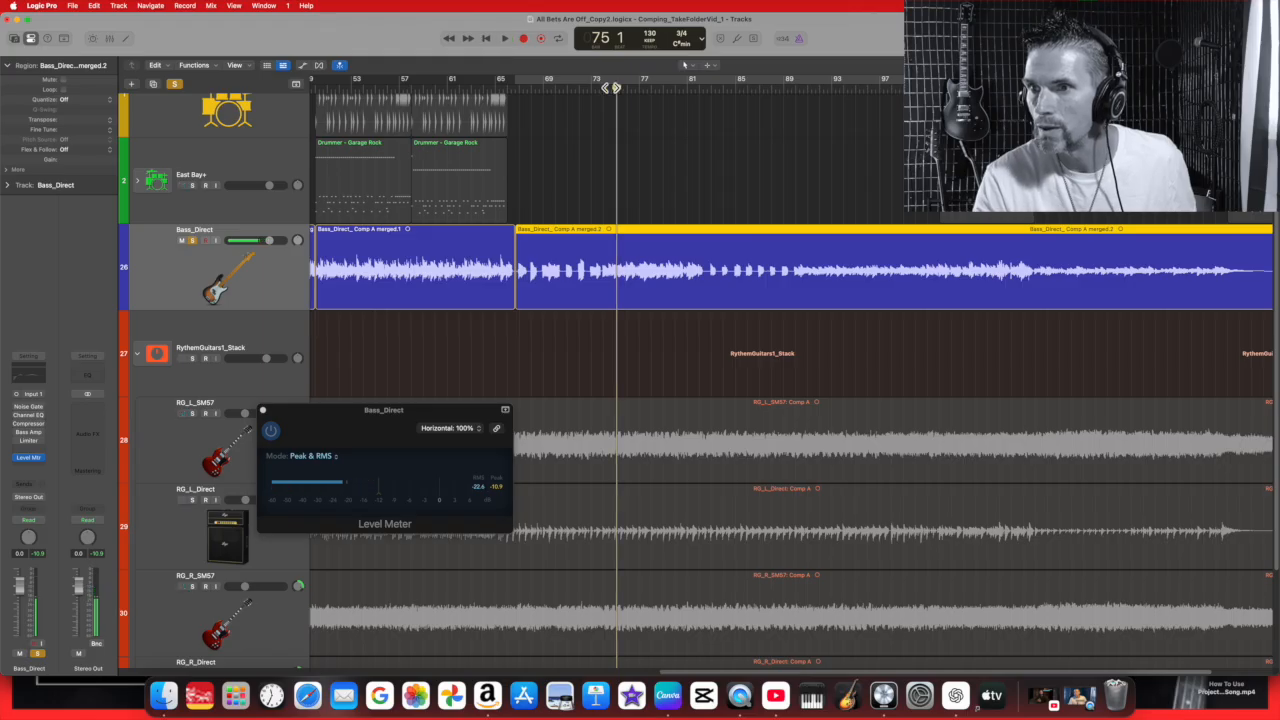
Split the bass region after bar 66 again at bar 73 beat 3.
left_click_drag(615, 90, 600, 90)
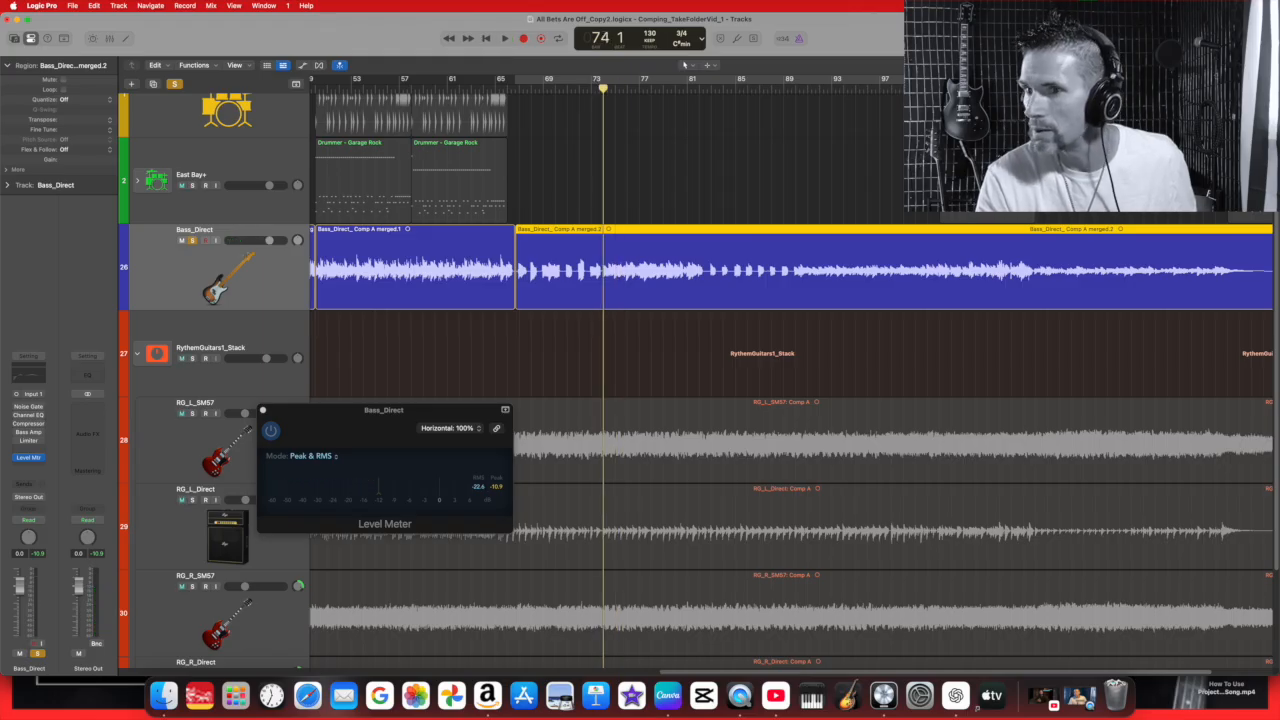
key("super+Right")
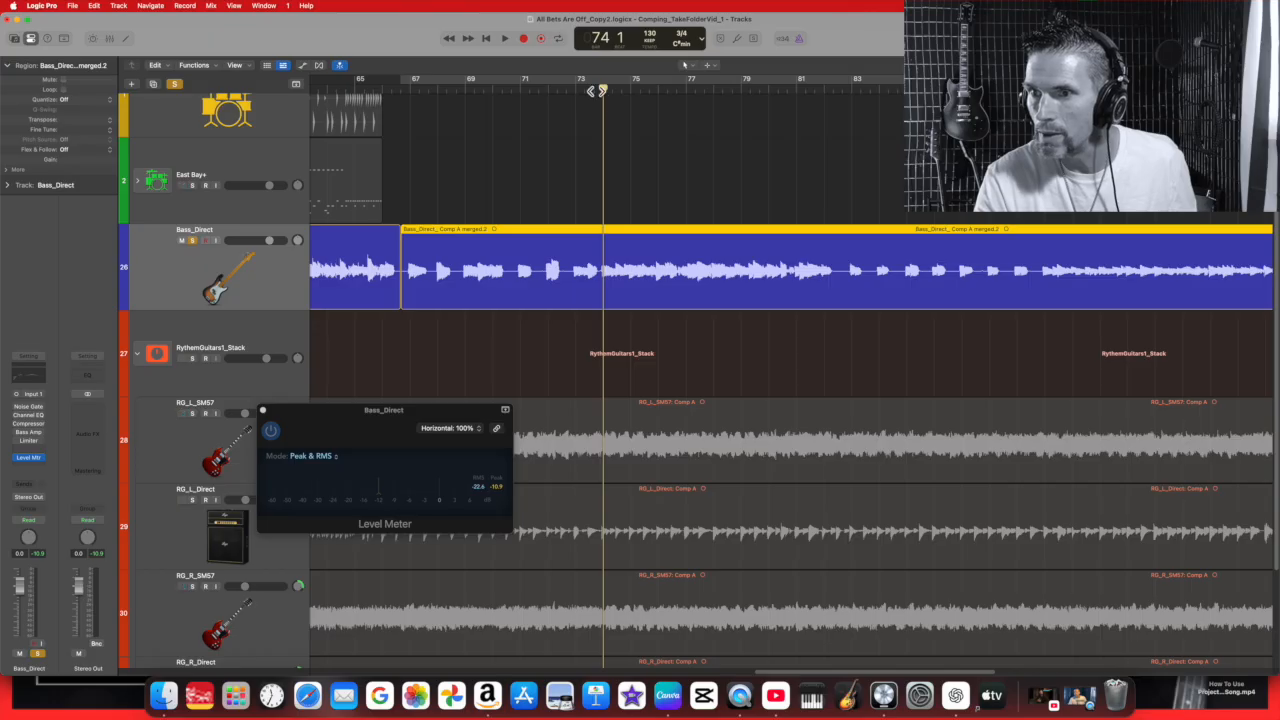
left_click_drag(601, 90, 598, 90)
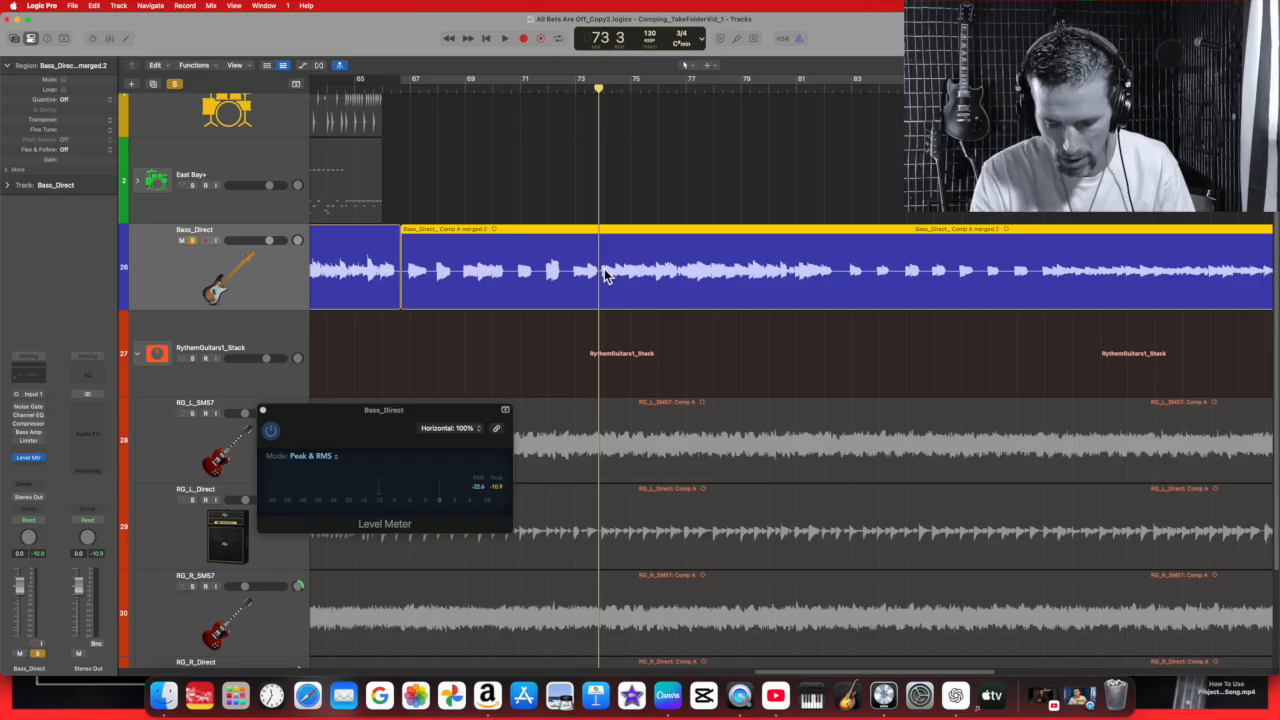
key("super+t")
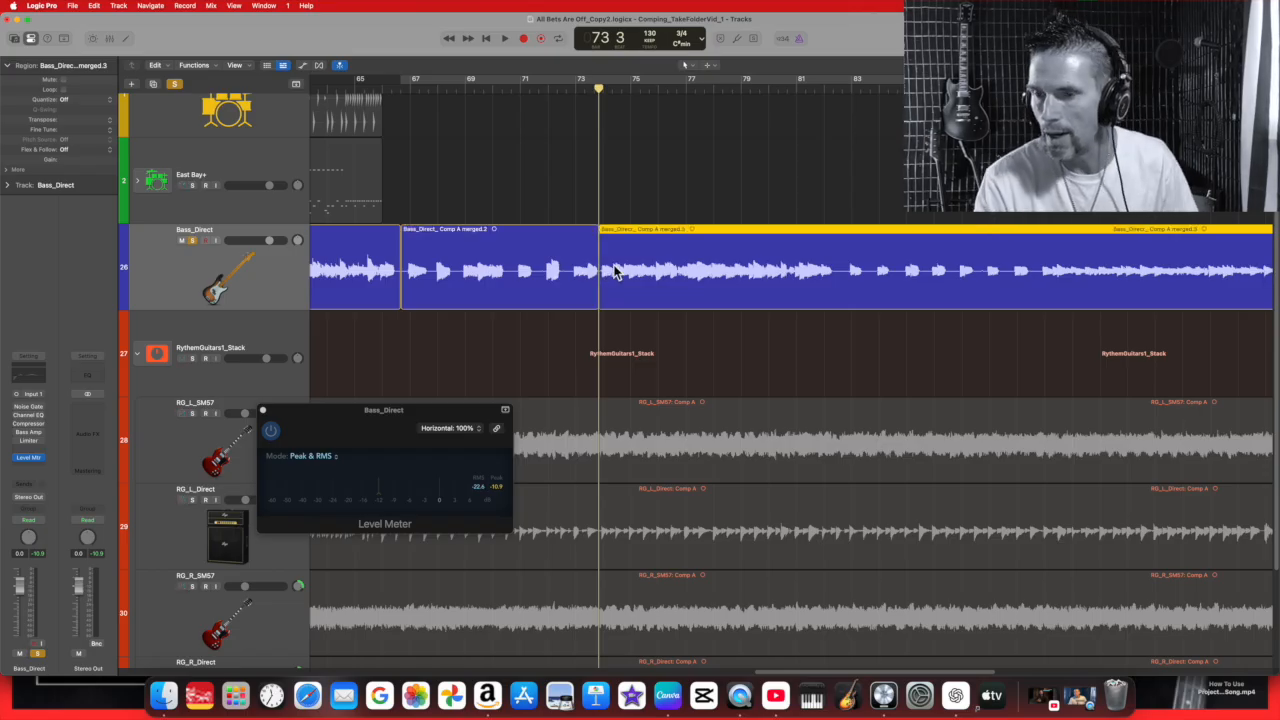
Set the gain of the bass region between bars 66 and 73 to +1.5 dB and play it cycled from bar 67 to 73.
left_click(521, 255)
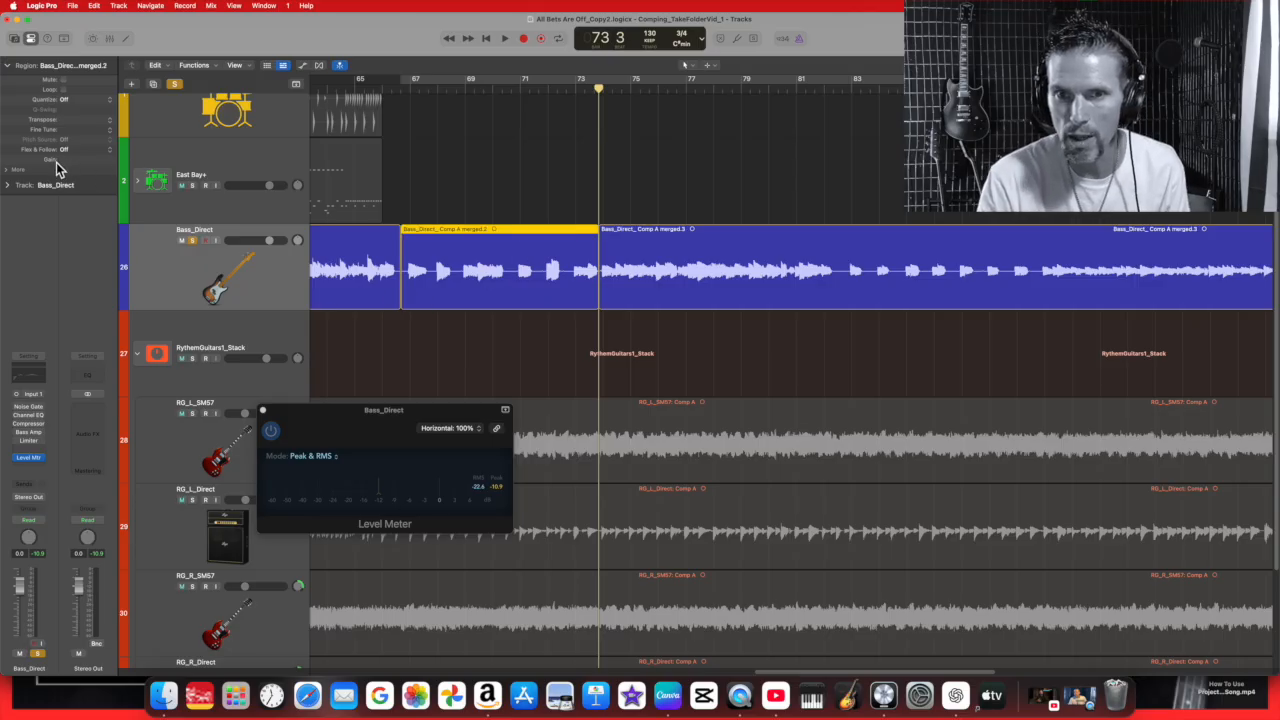
left_click_drag(72, 160, 72, 148)
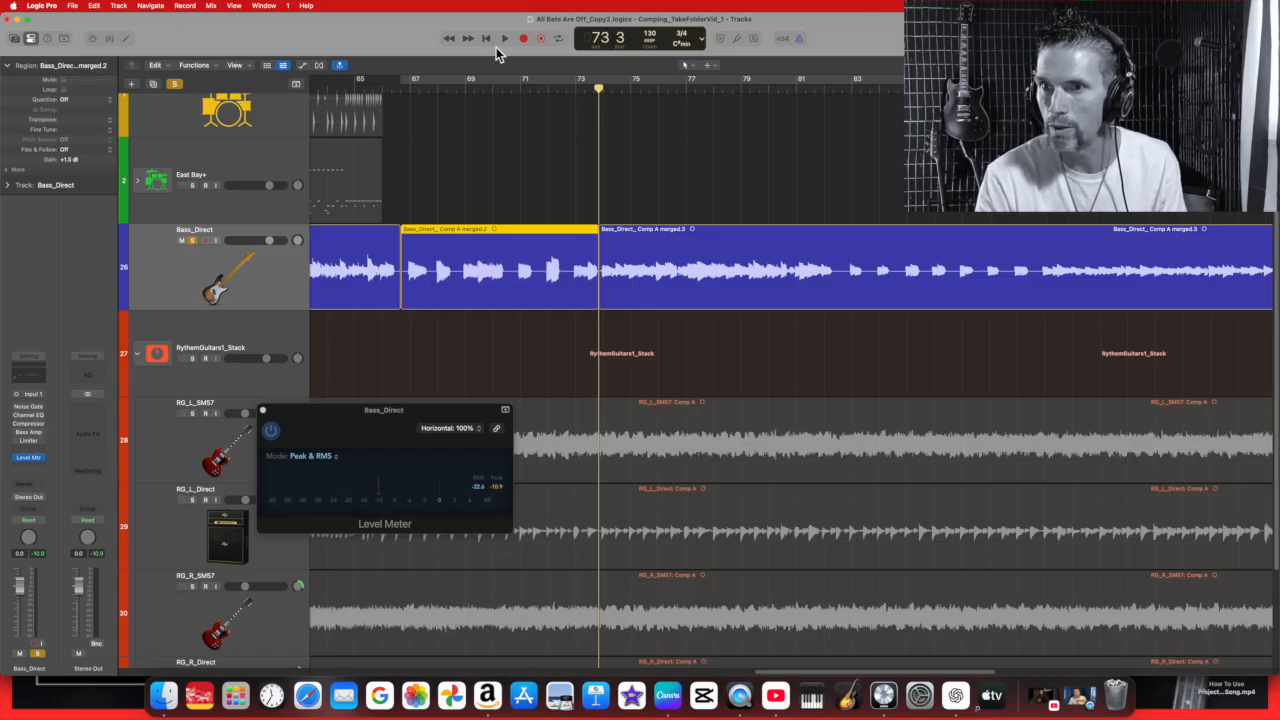
left_click_drag(411, 80, 586, 94)
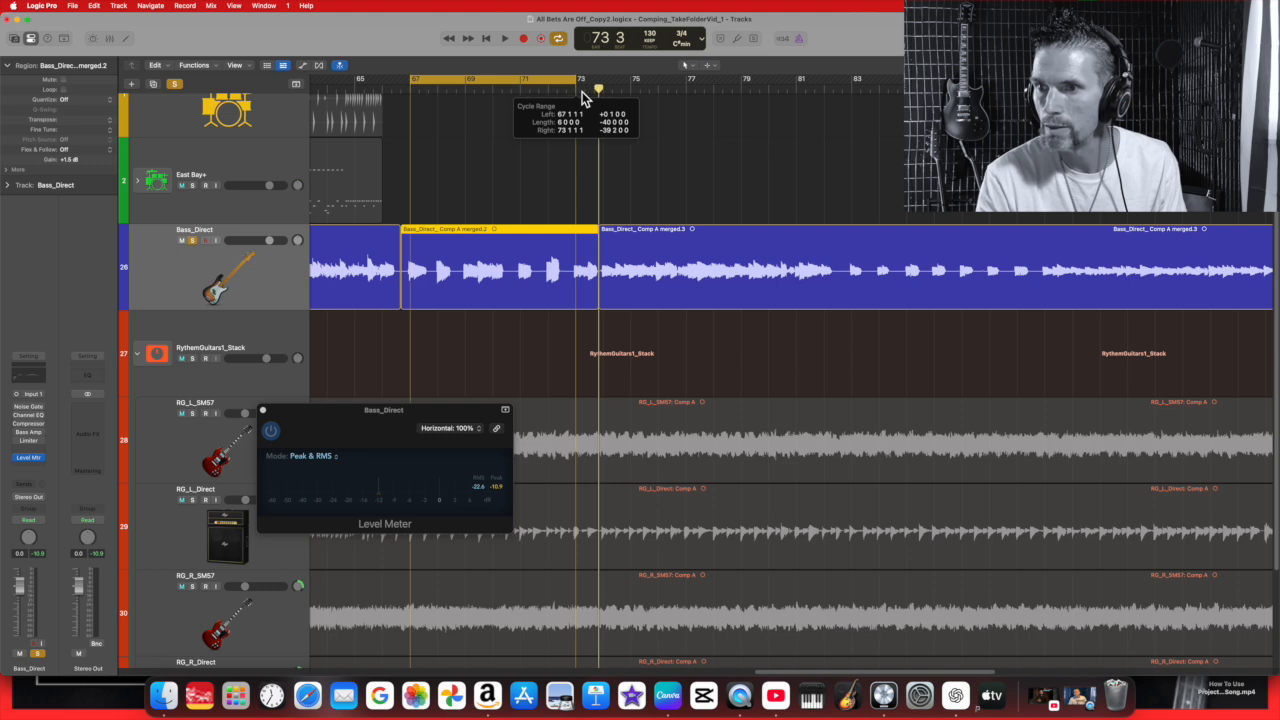
left_click(507, 38)
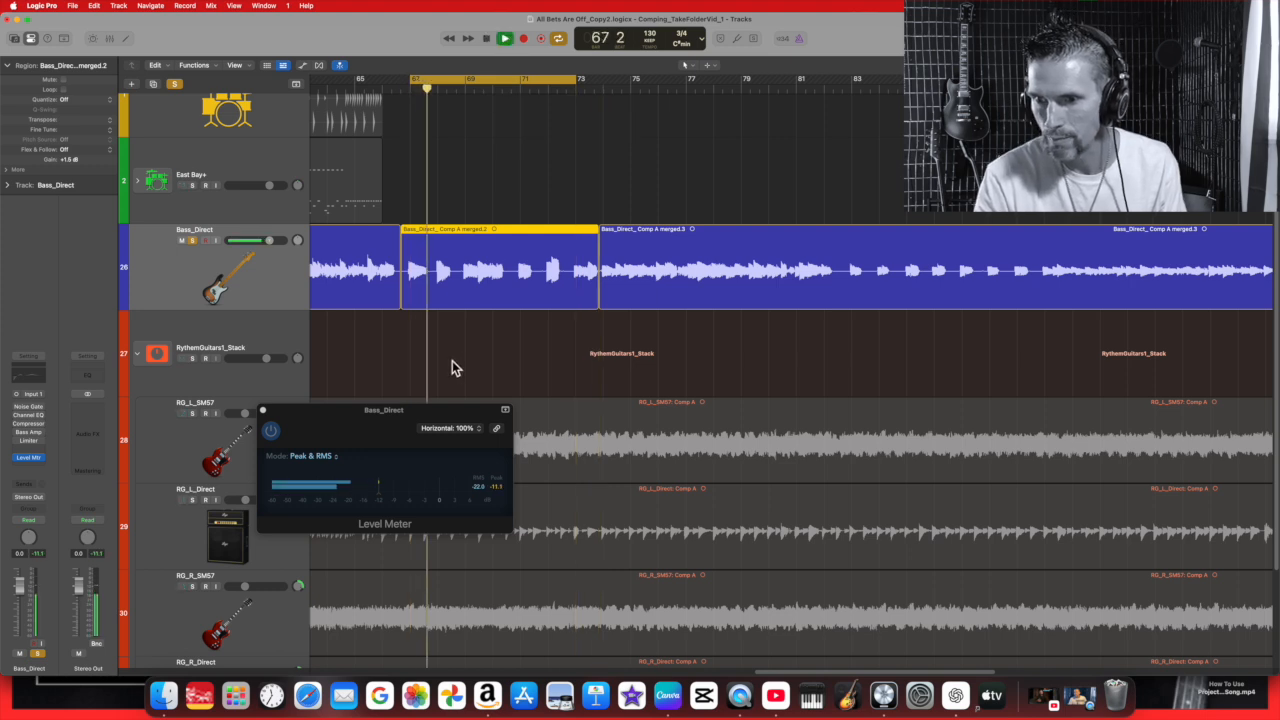
left_click(485, 42)
Move the cycle range to about bars 74 to 80 and play it with the level meter's peak reset.
left_click_drag(503, 82, 697, 84)
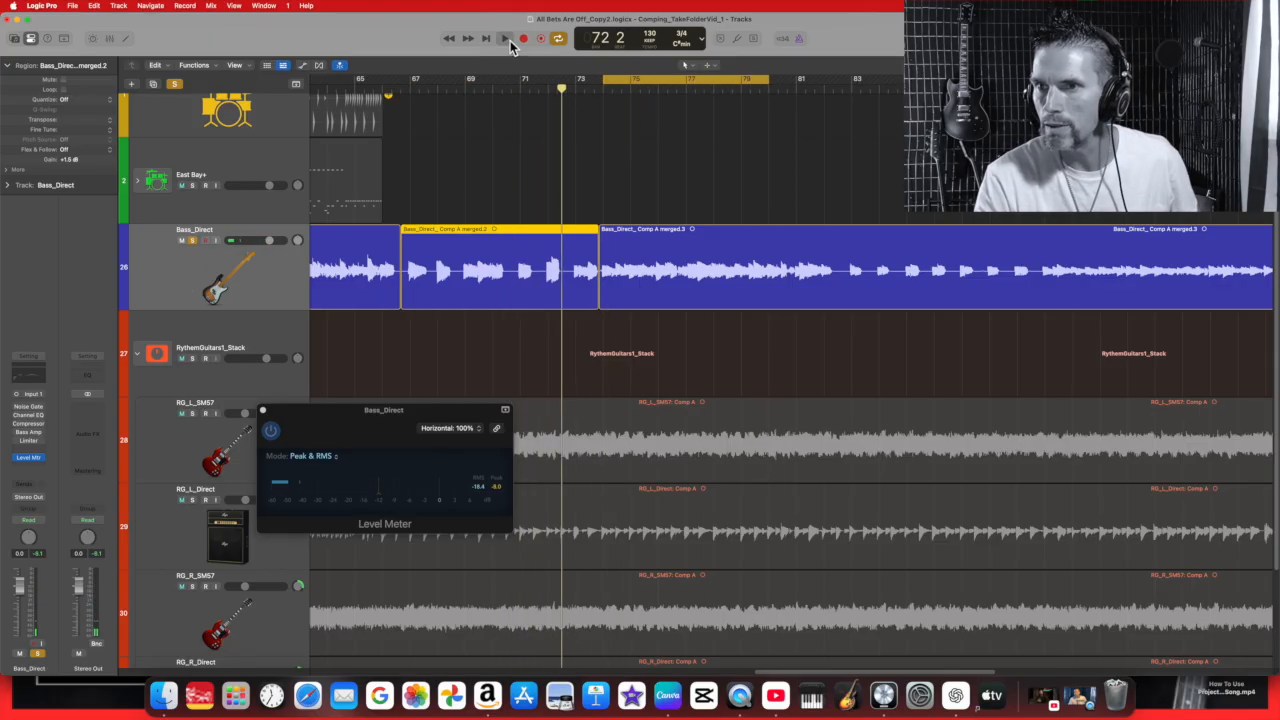
left_click(504, 38)
left_click(490, 500)
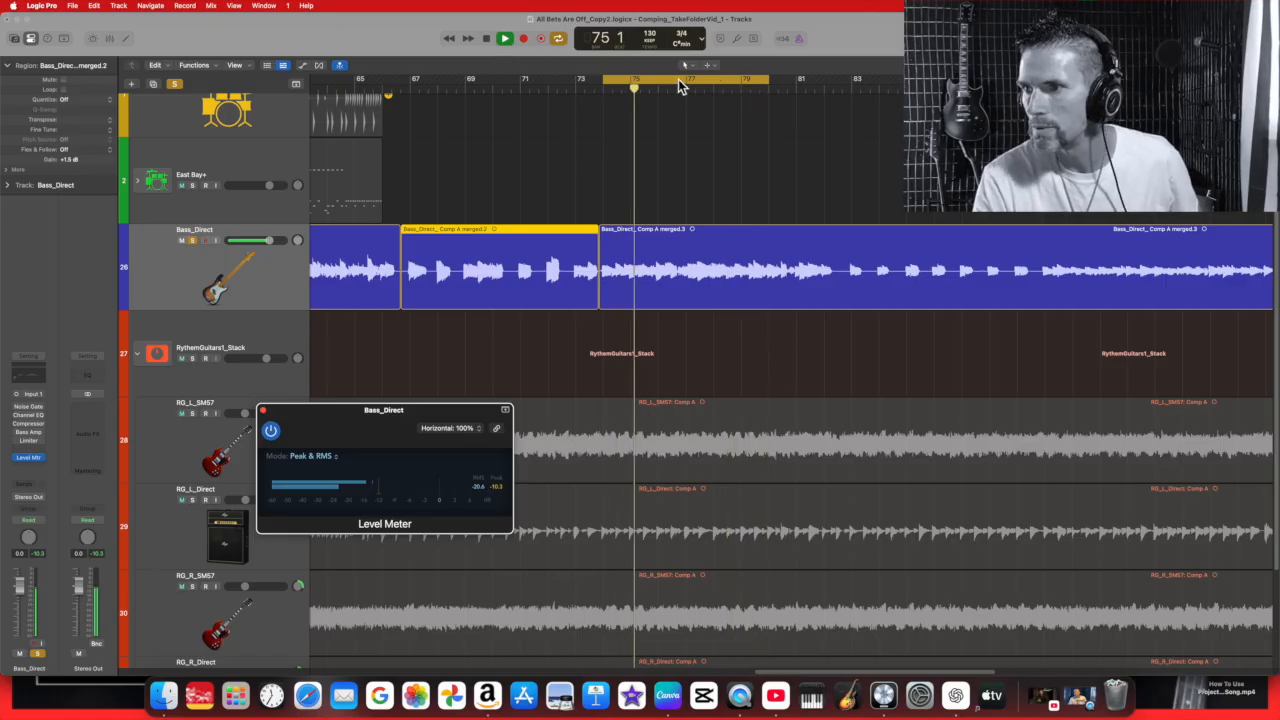
Move the cycle range to start near bar 83 and play the bass from there to check its levels.
left_click_drag(678, 80, 920, 80)
left_click(488, 39)
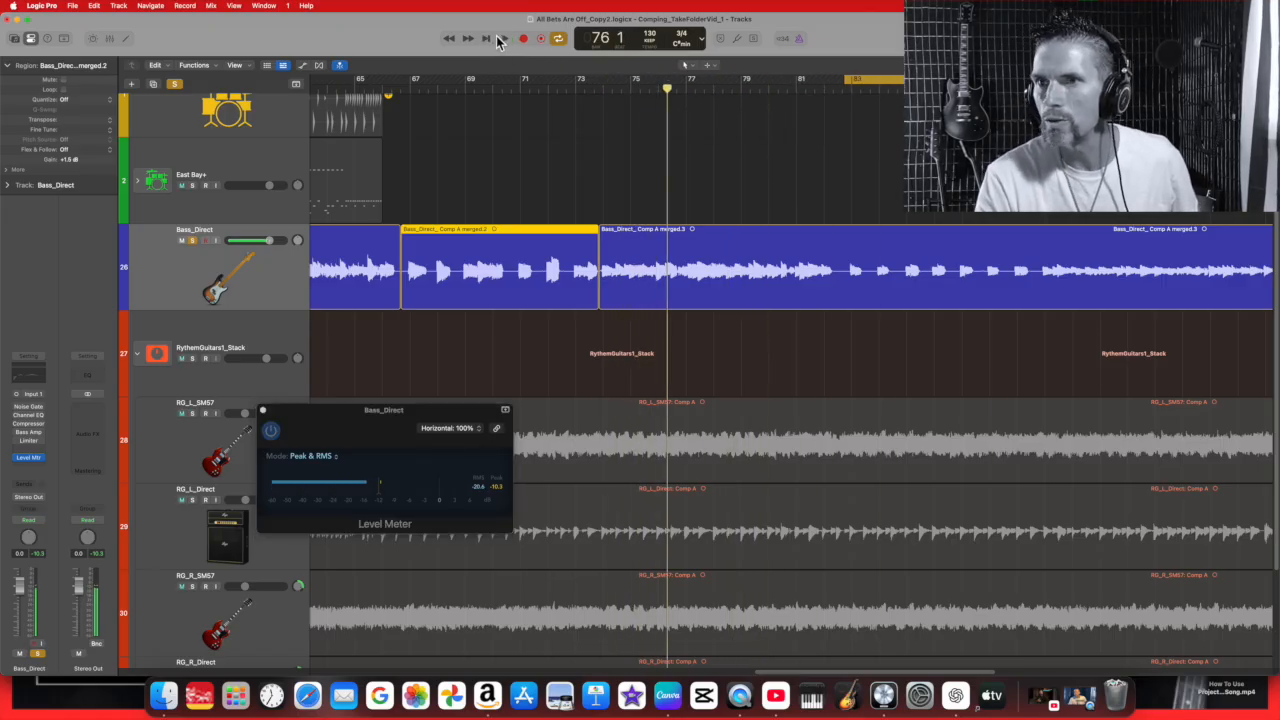
left_click(505, 38)
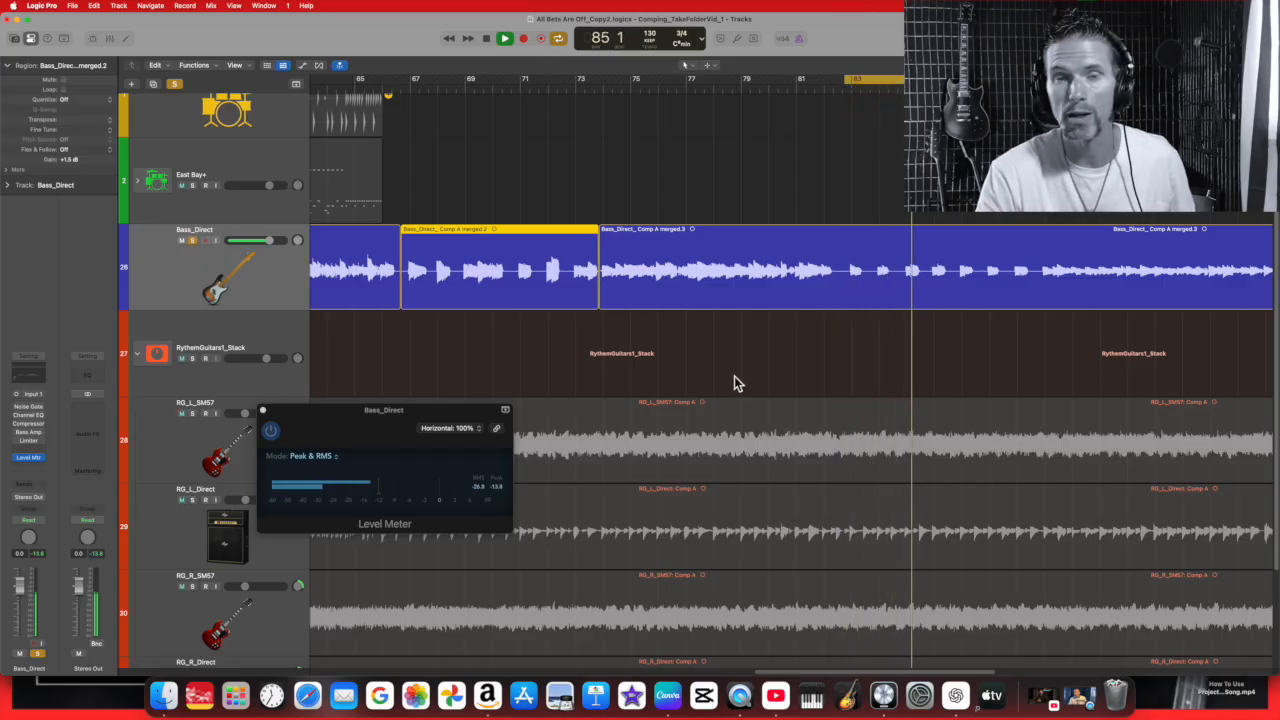
left_click(487, 40)
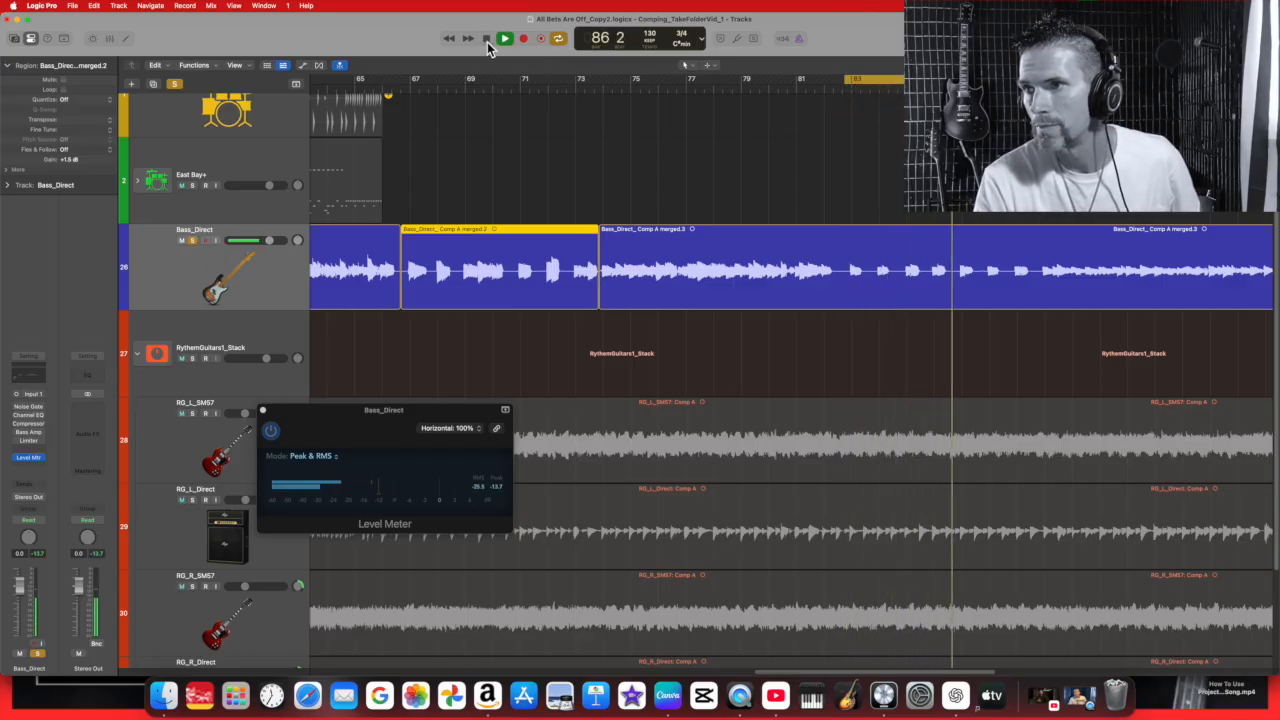
Split the bass region at bar 82 beat 3, where the quieter part begins.
left_click(843, 91)
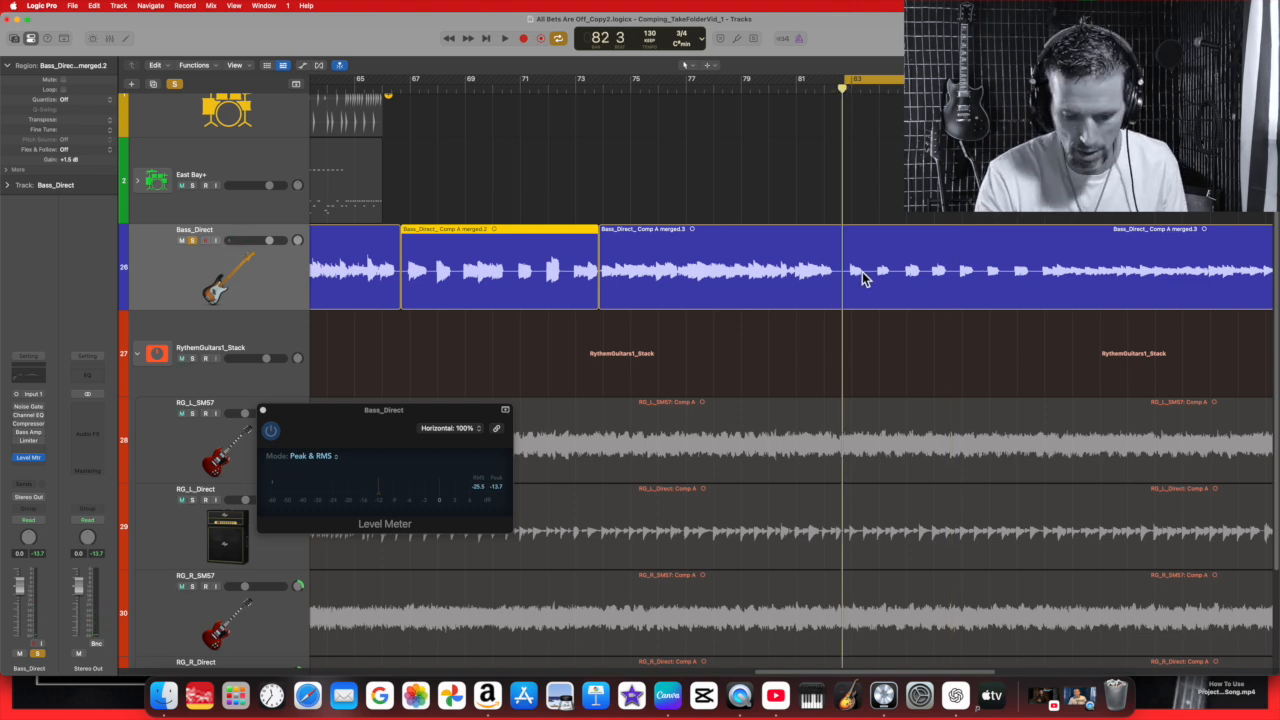
left_click(862, 275)
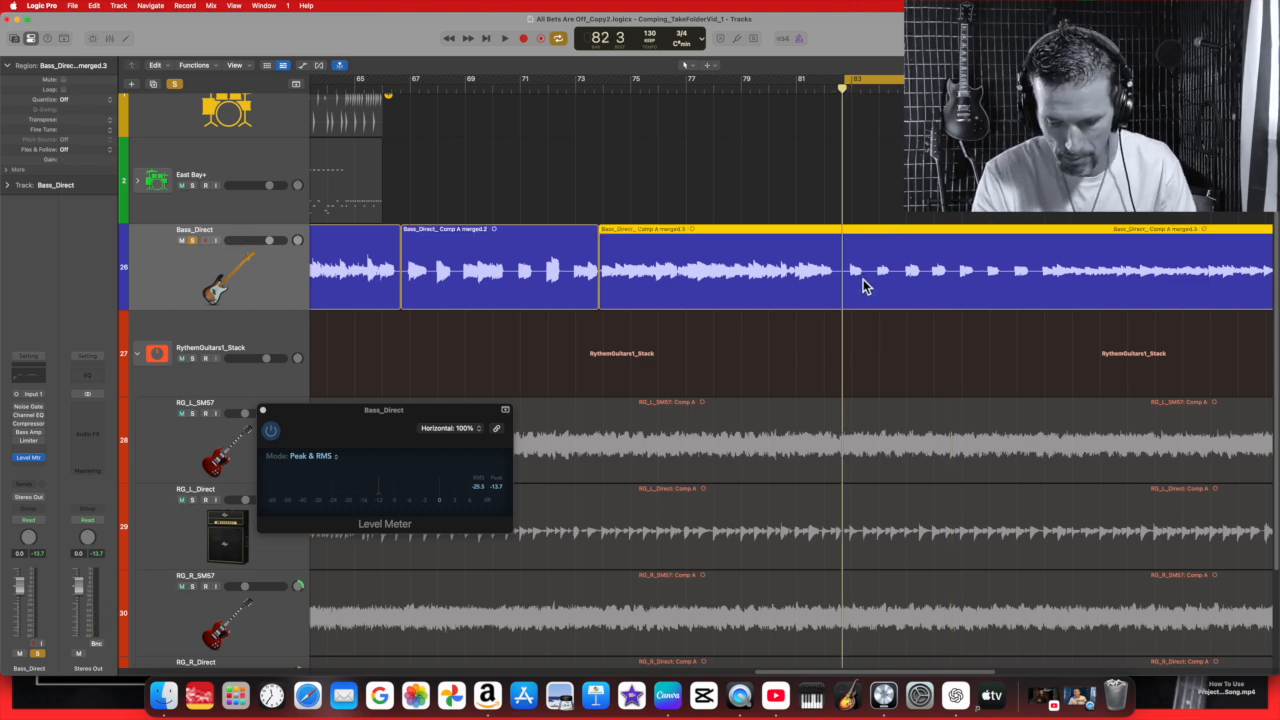
key("super+t")
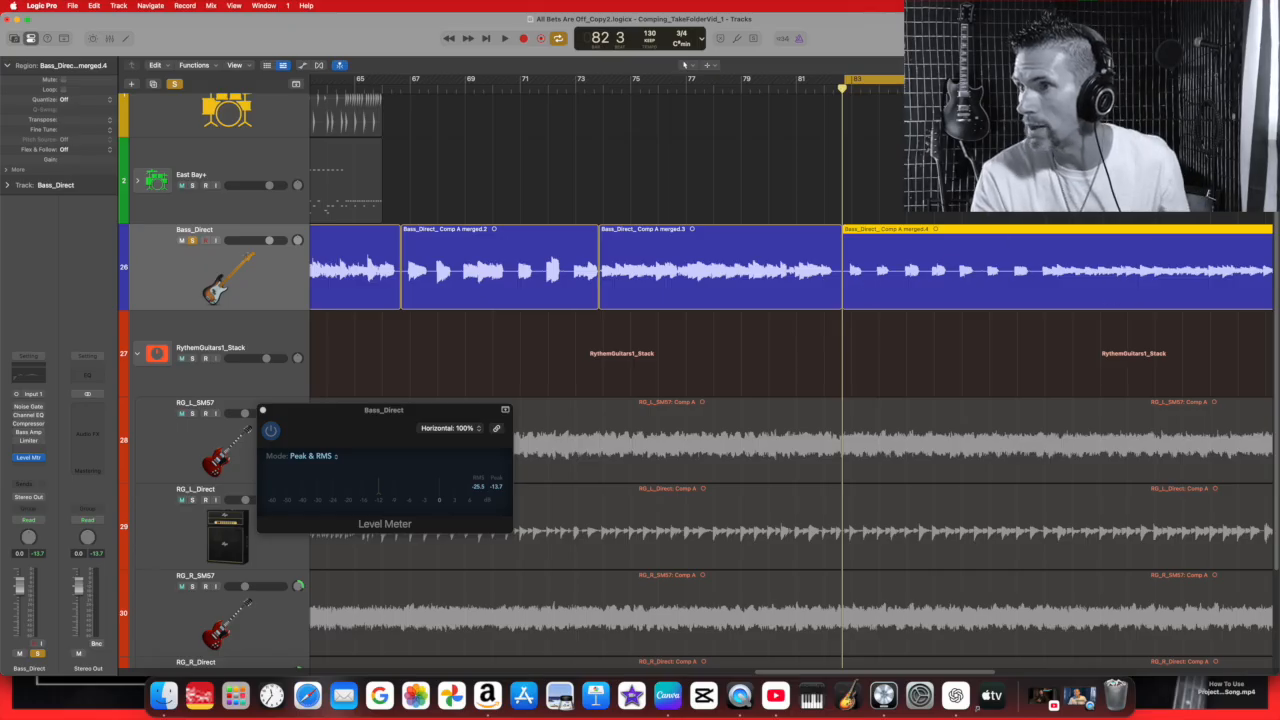
Play the bass region after bar 82 from about bar 86 with the level meter's peak reset.
left_click(505, 39)
left_click(1014, 88)
left_click(950, 87)
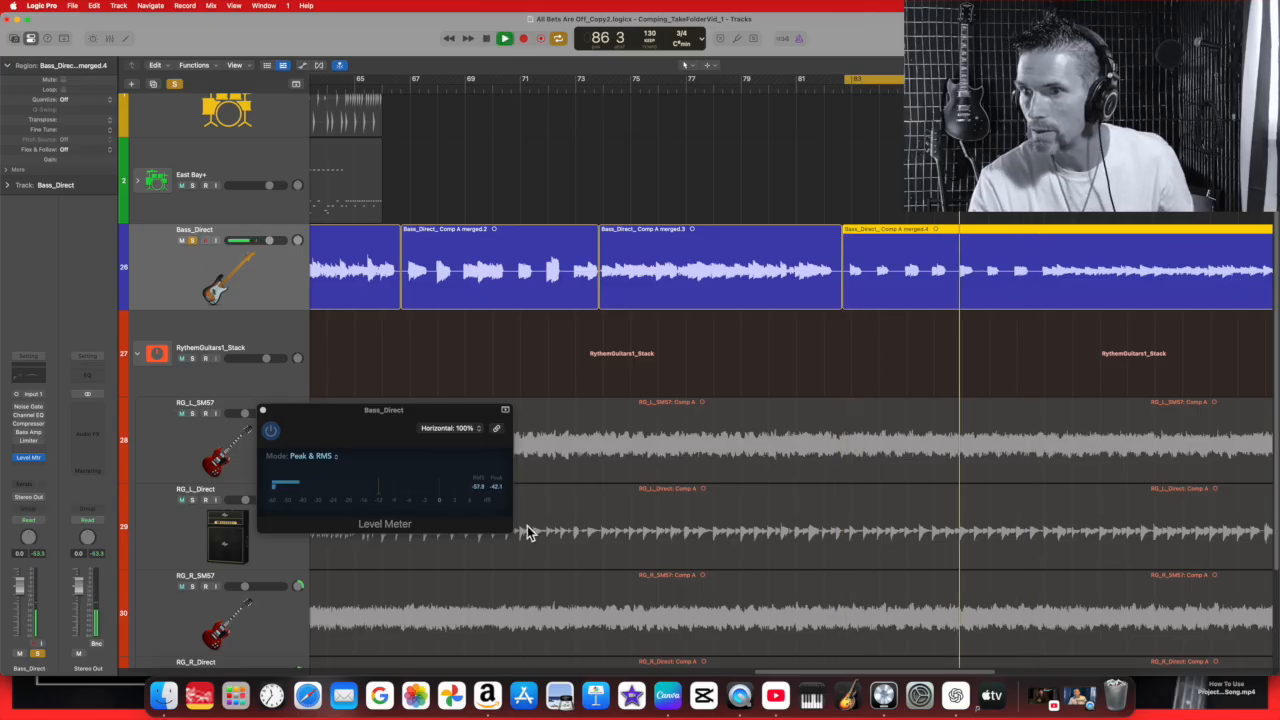
left_click(487, 491)
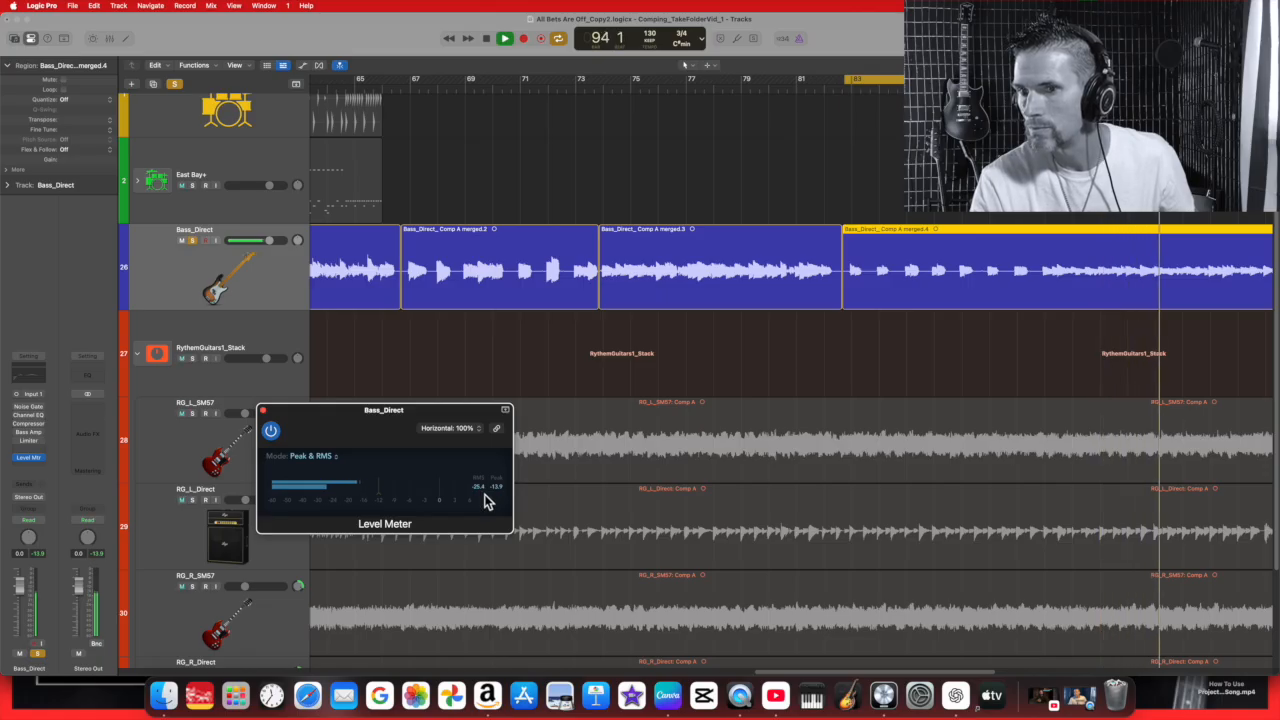
left_click(486, 38)
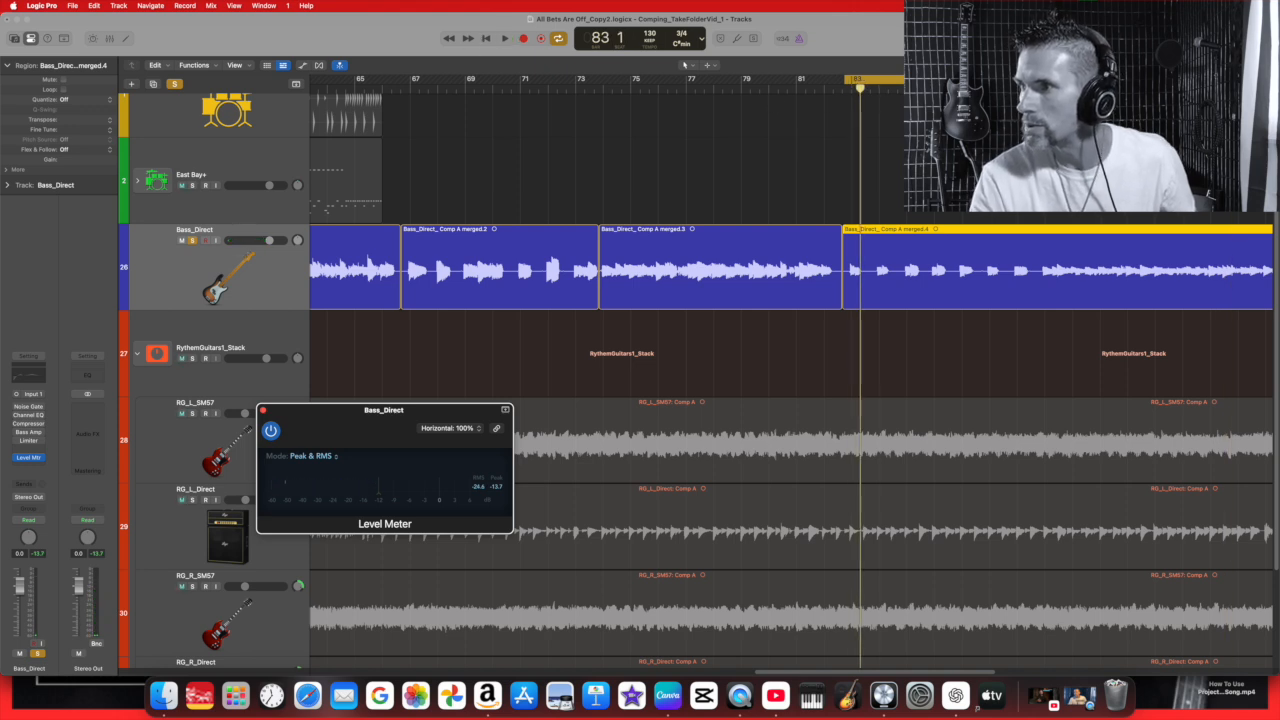
Move the cycle range further along the last bass region and play around bars 97 to 107 to compare levels.
key("super+Left")
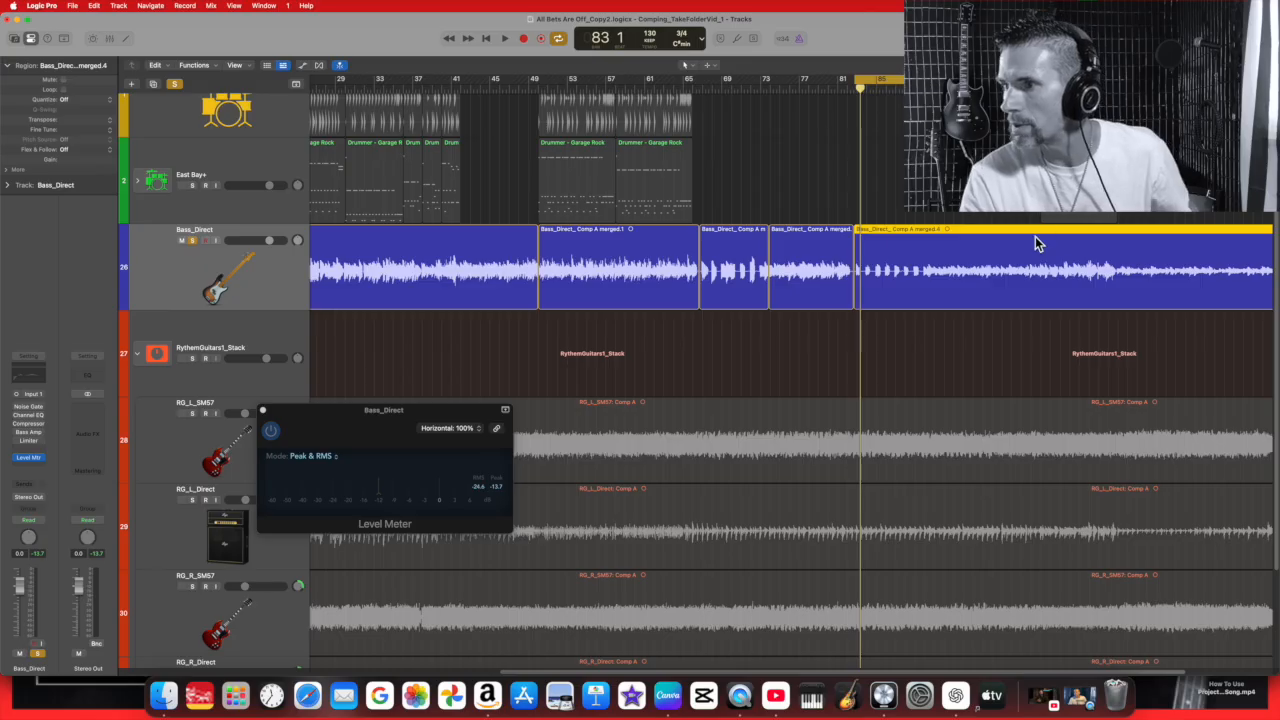
left_click_drag(930, 79, 1075, 79)
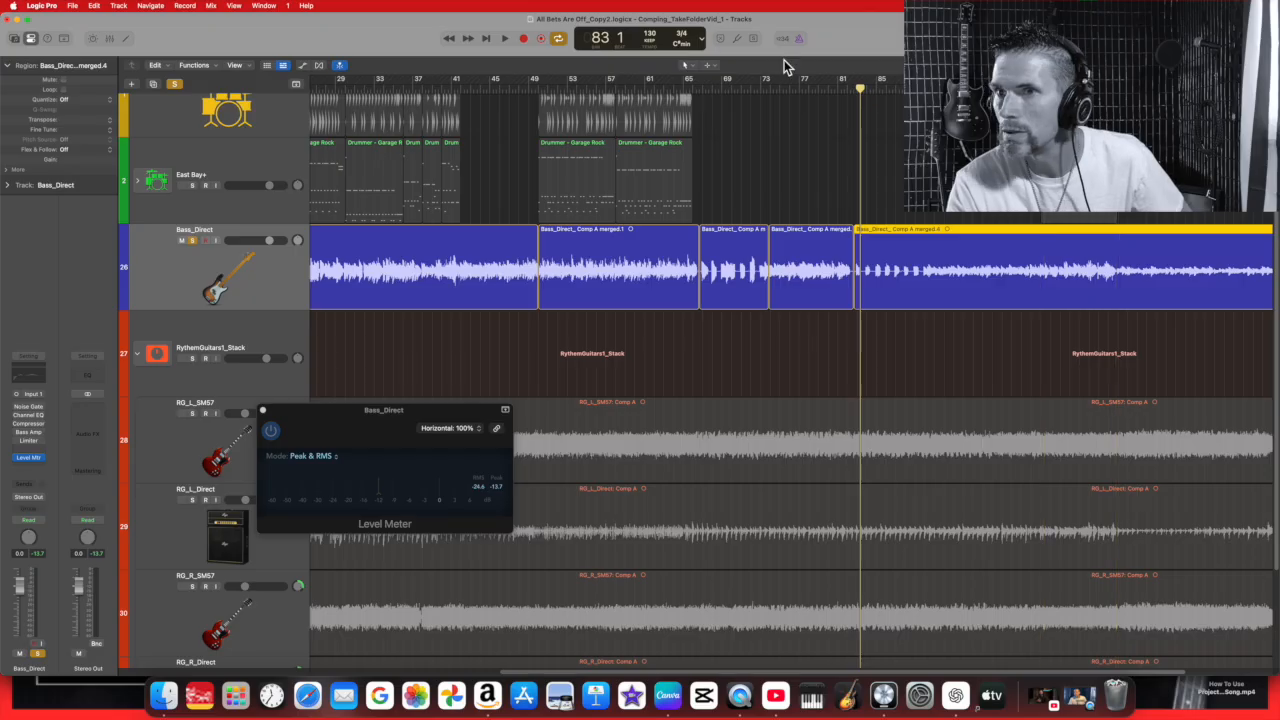
left_click(505, 40)
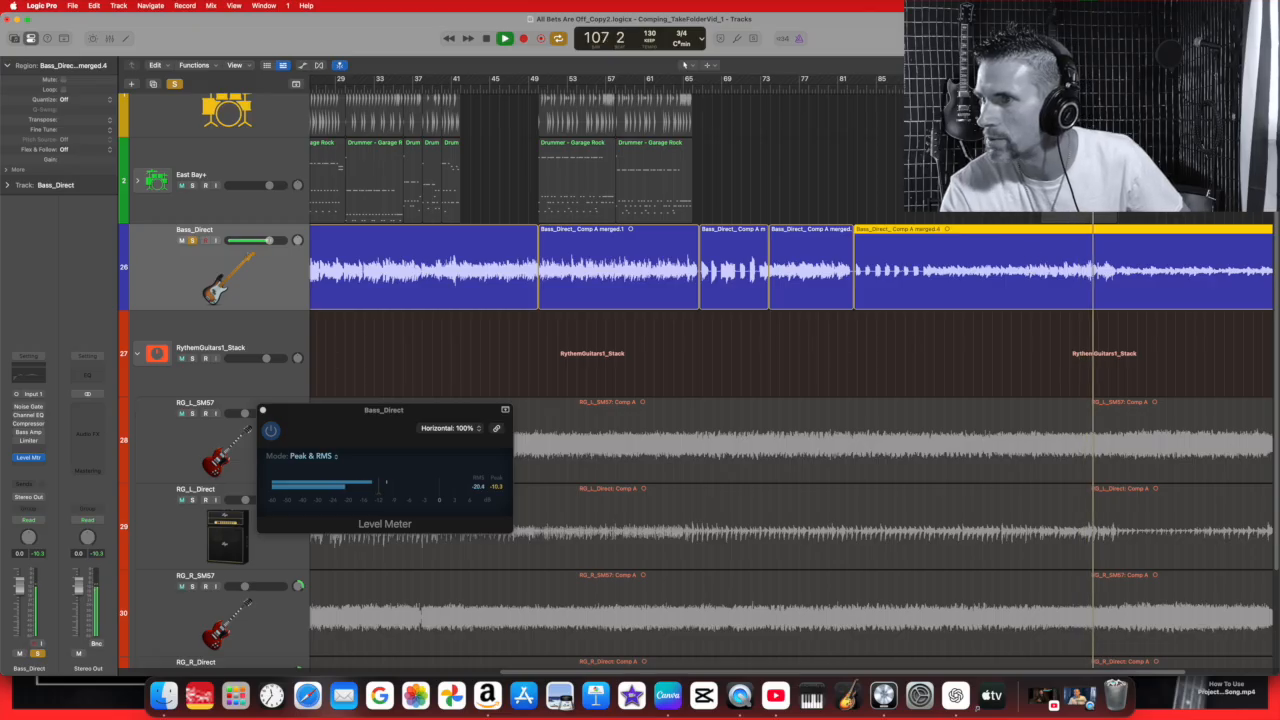
left_click(991, 88)
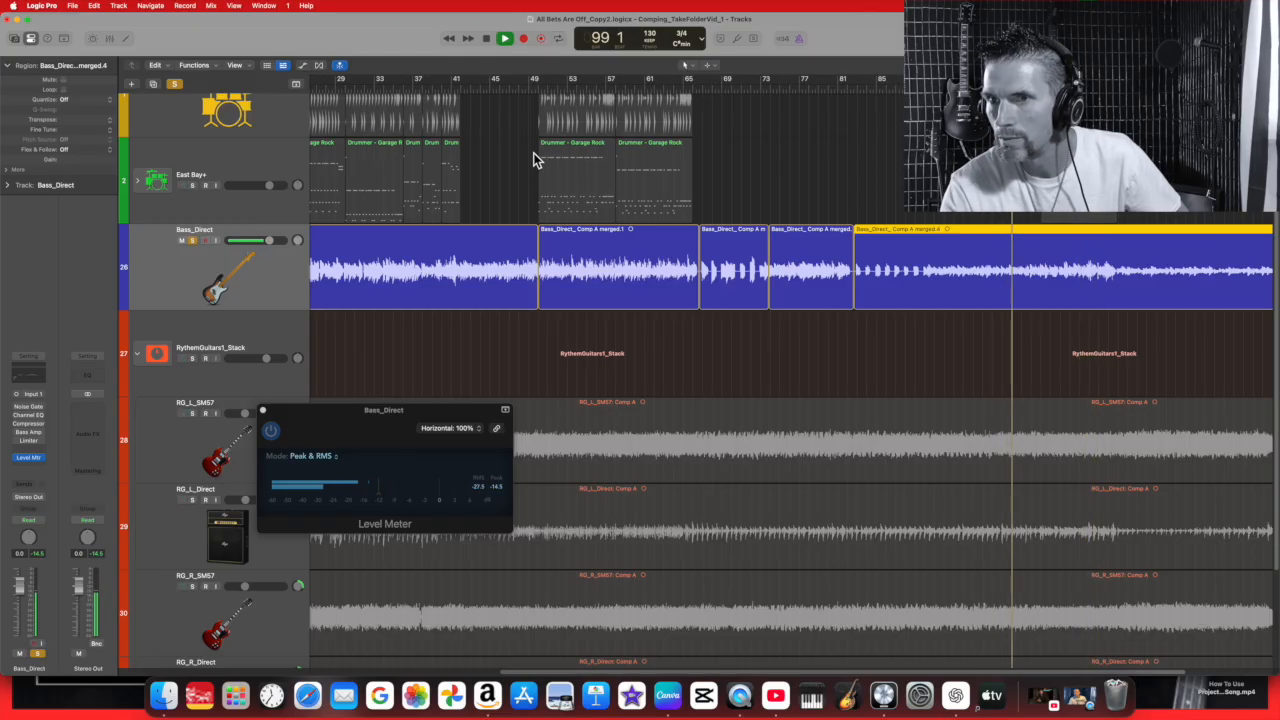
left_click(496, 44)
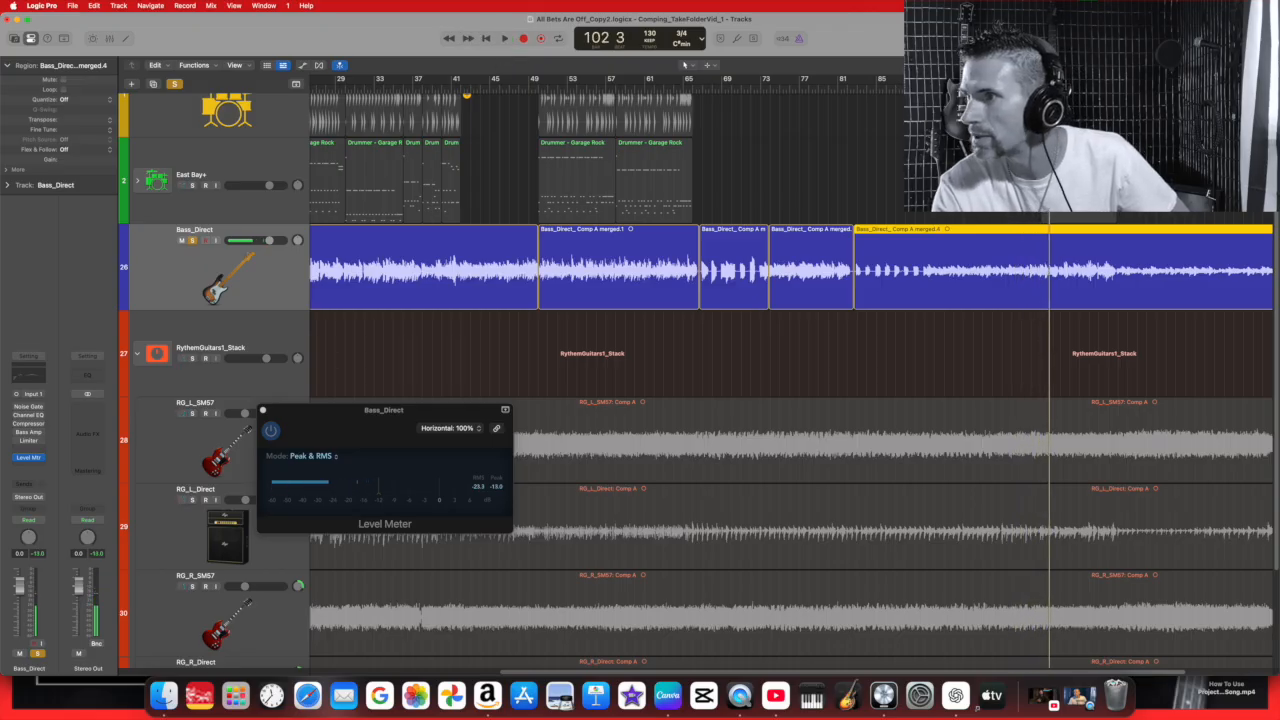
Play the bass closely from bar 100 to locate where its level changes.
key("super+Right")
key("super+Right")
key("super+Right")
key("super+Right")
key("super+Right")
key("super+Right")
key("super+Right")
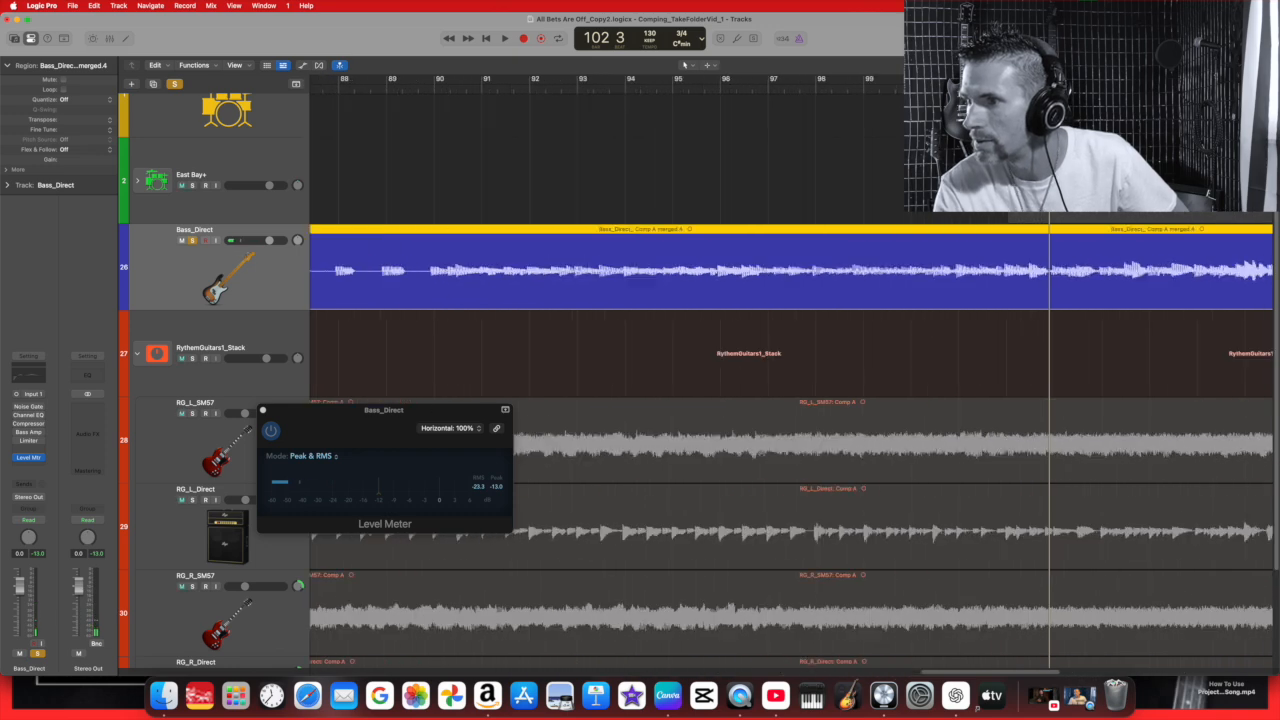
left_click(802, 92)
left_click(506, 40)
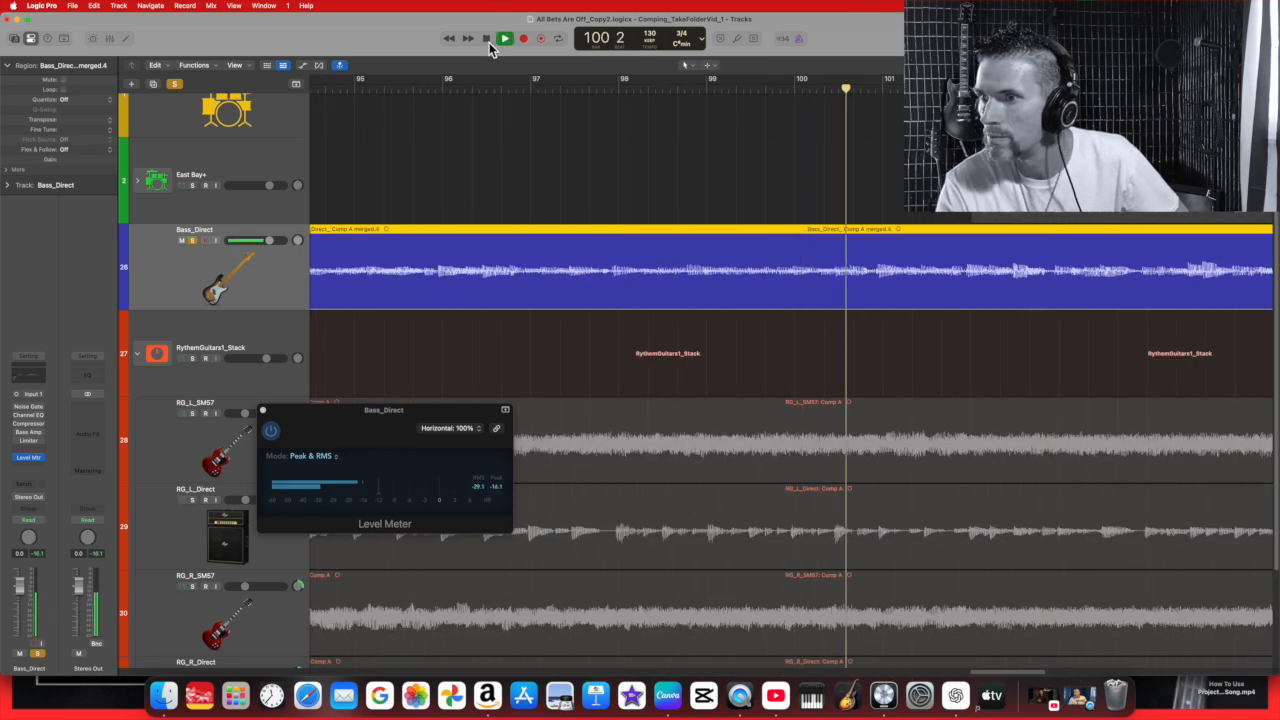
left_click(489, 42)
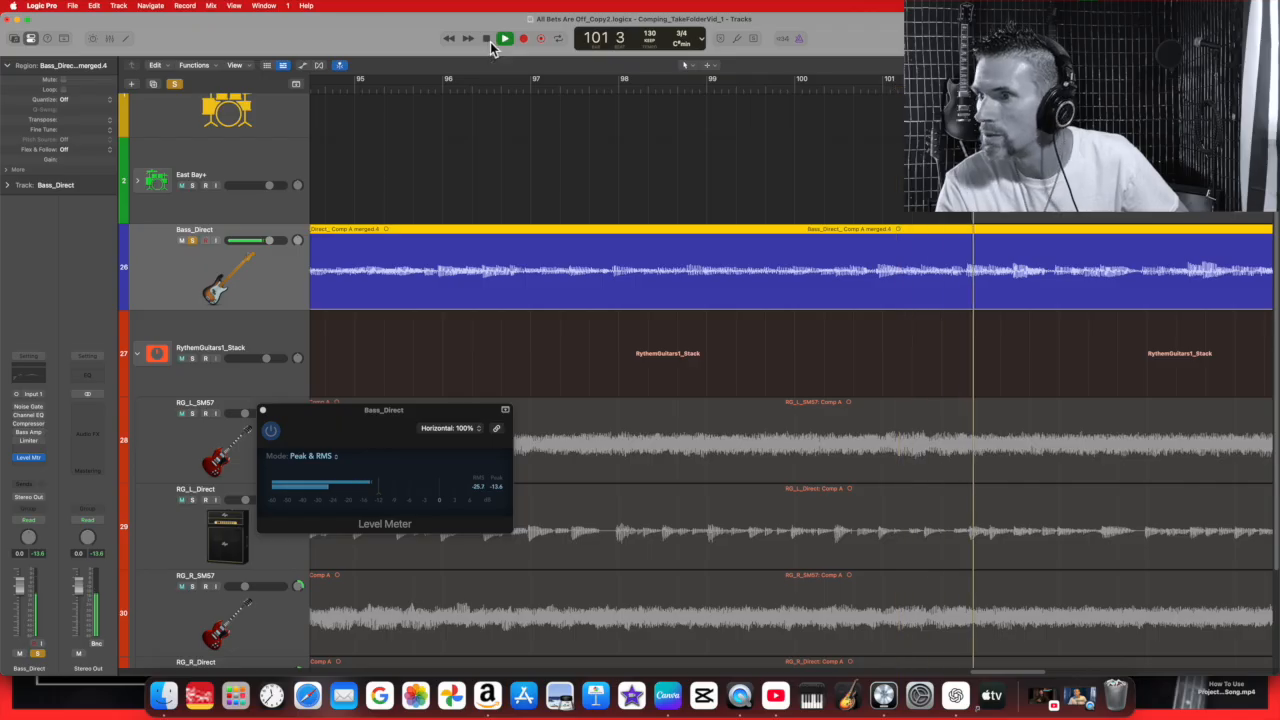
Split the last bass region at bar 101 beat 3.
left_click(964, 90)
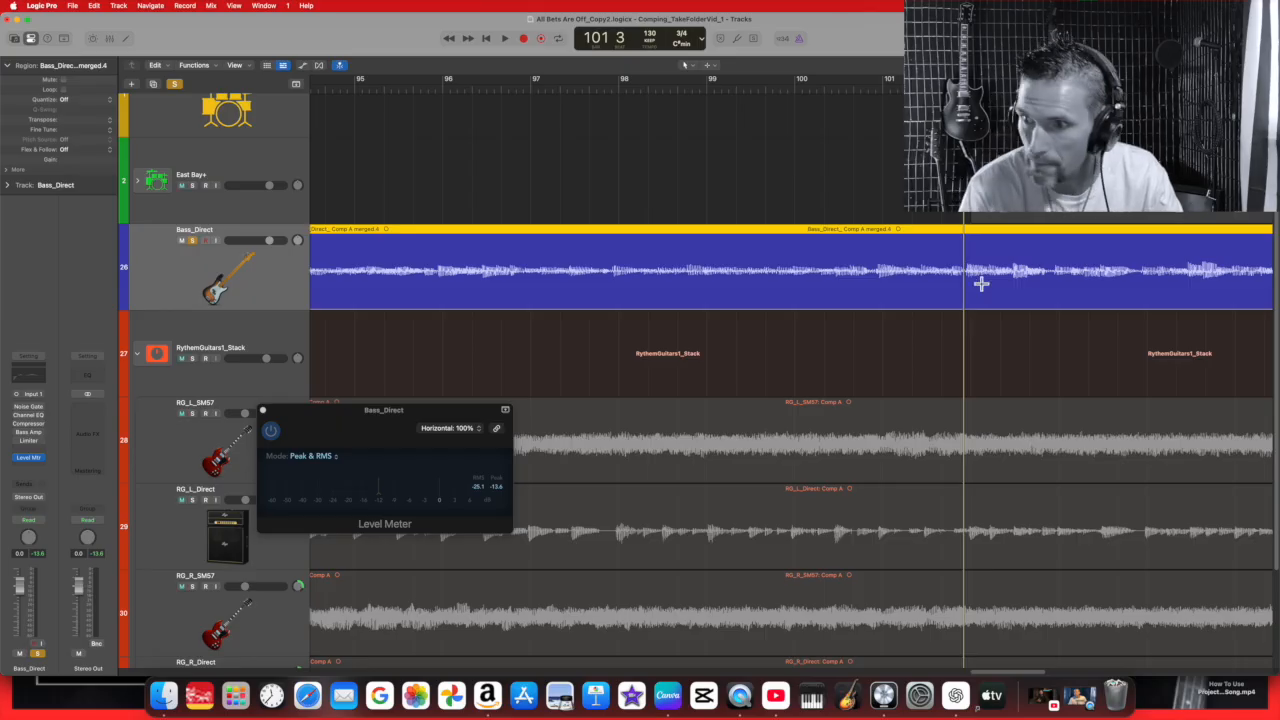
key("super+t")
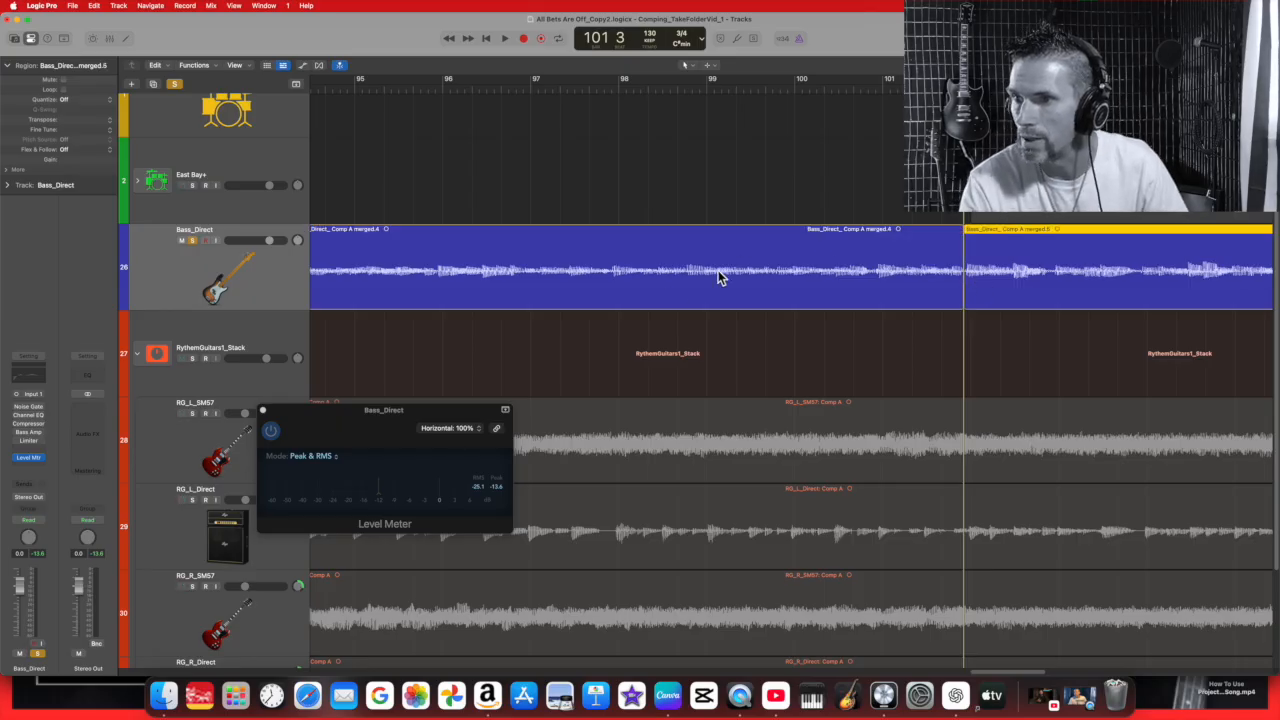
Select the bass region between bars 82 and 101 and play into it from about bar 80, resetting the level meter.
left_click(713, 242)
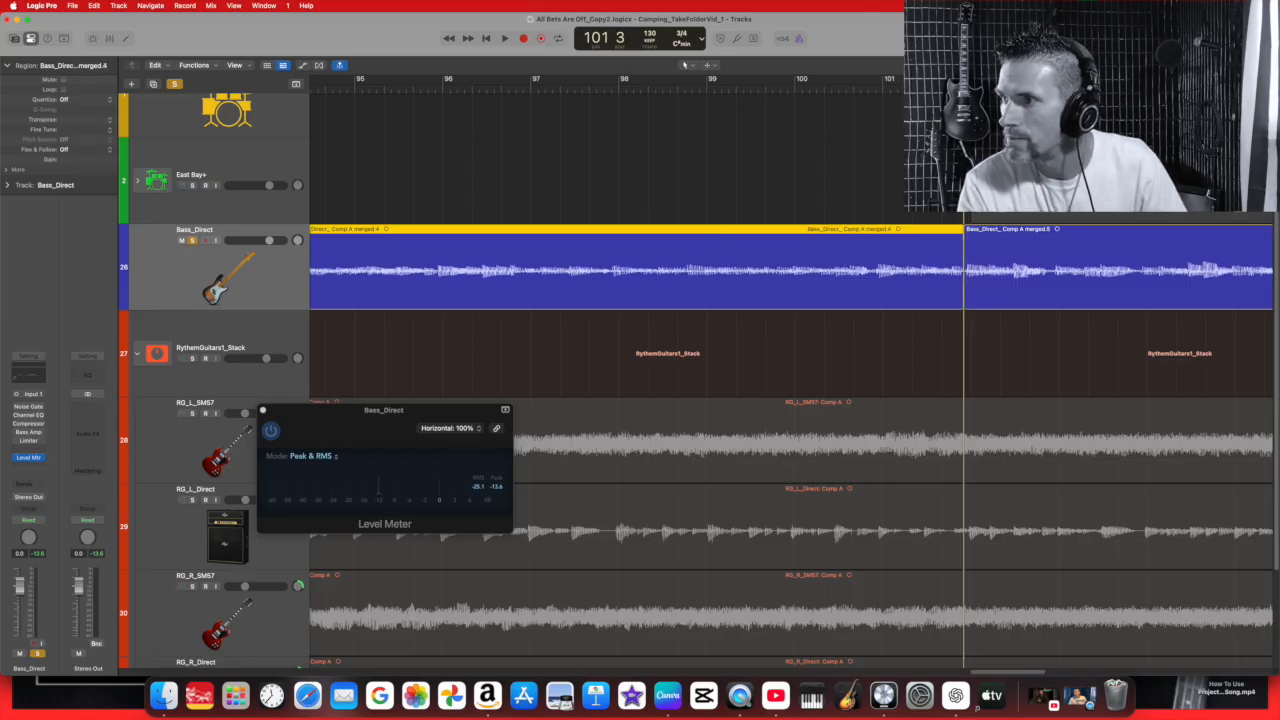
key("super+Left")
key("super+Left")
key("super+Left")
key("super+Left")
key("super+Left")
key("super+Left")
key("super+Left")
key("super+Left")
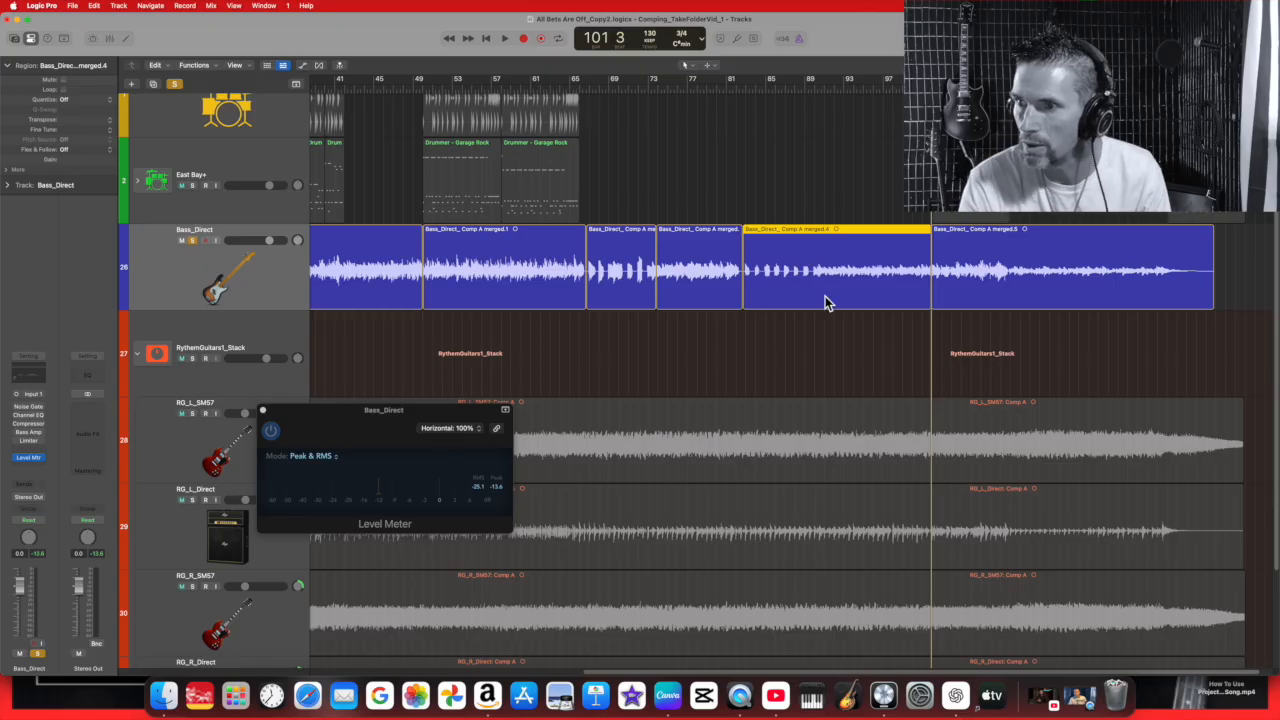
left_click(716, 90)
left_click(504, 40)
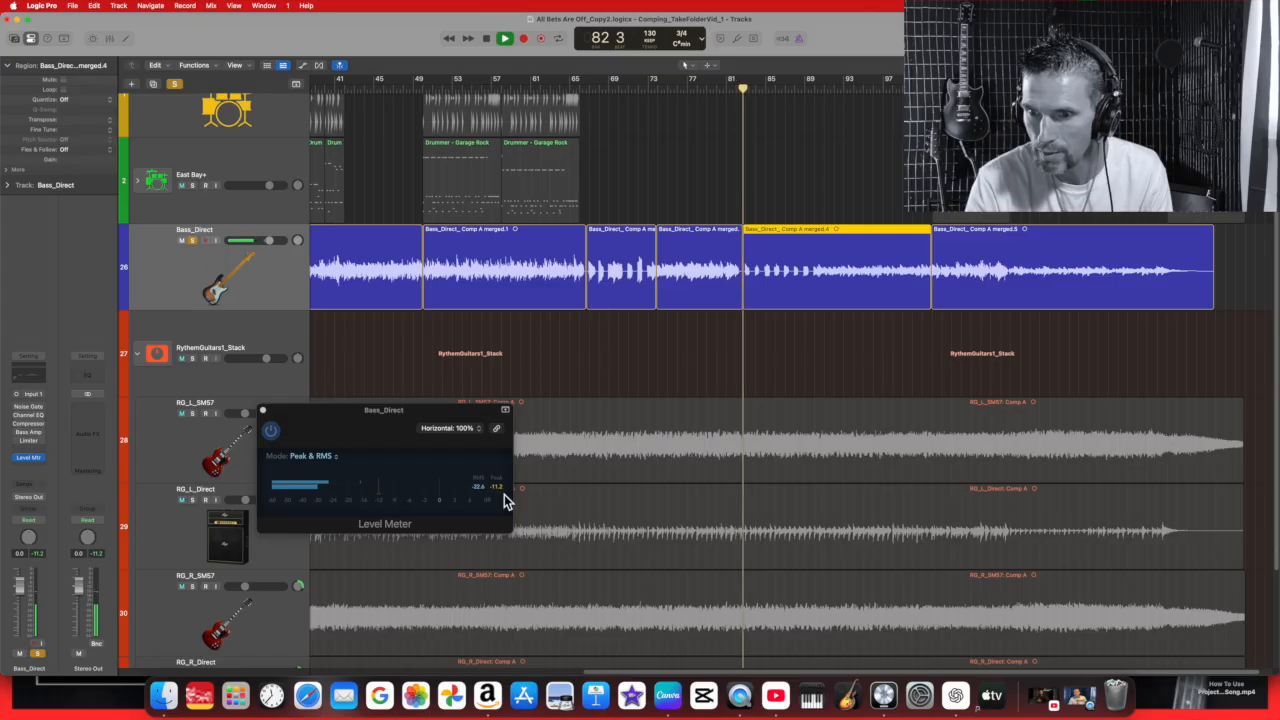
left_click(480, 494)
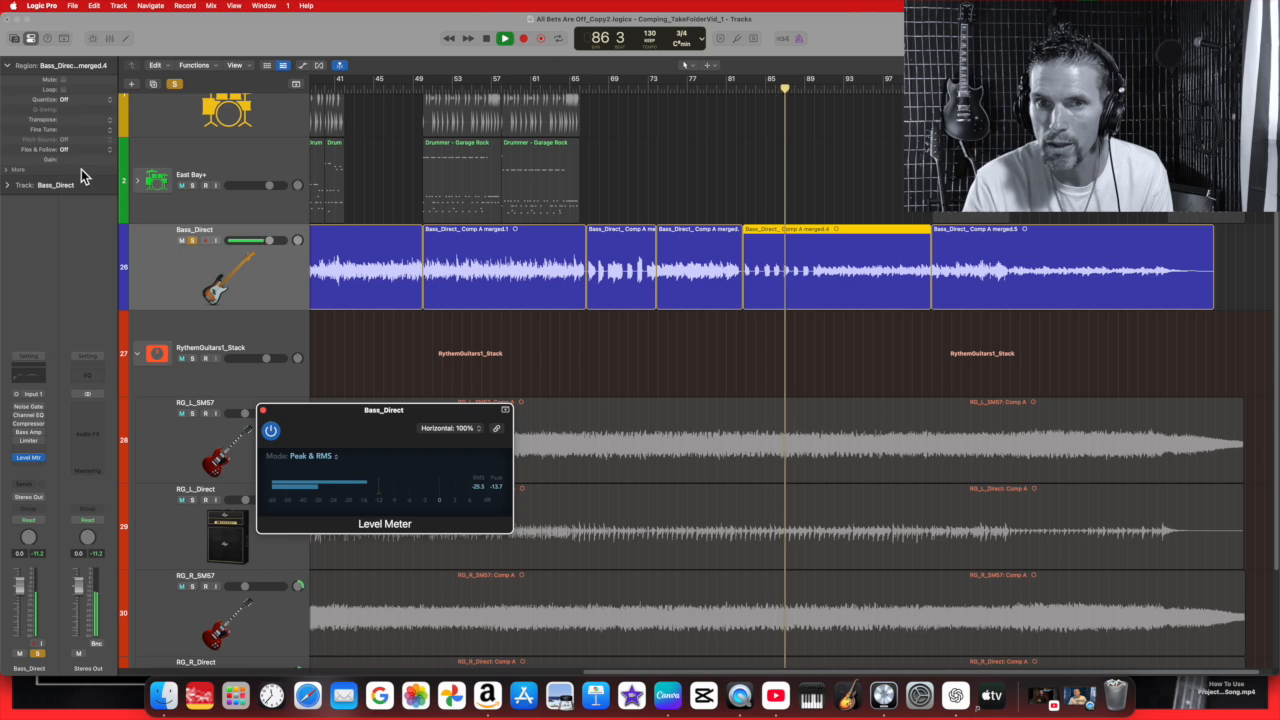
Set the gain of the bass region between bars 82 and 101 to +5.0 dB, replaying it from about bar 84.
left_click_drag(86, 160, 86, 138)
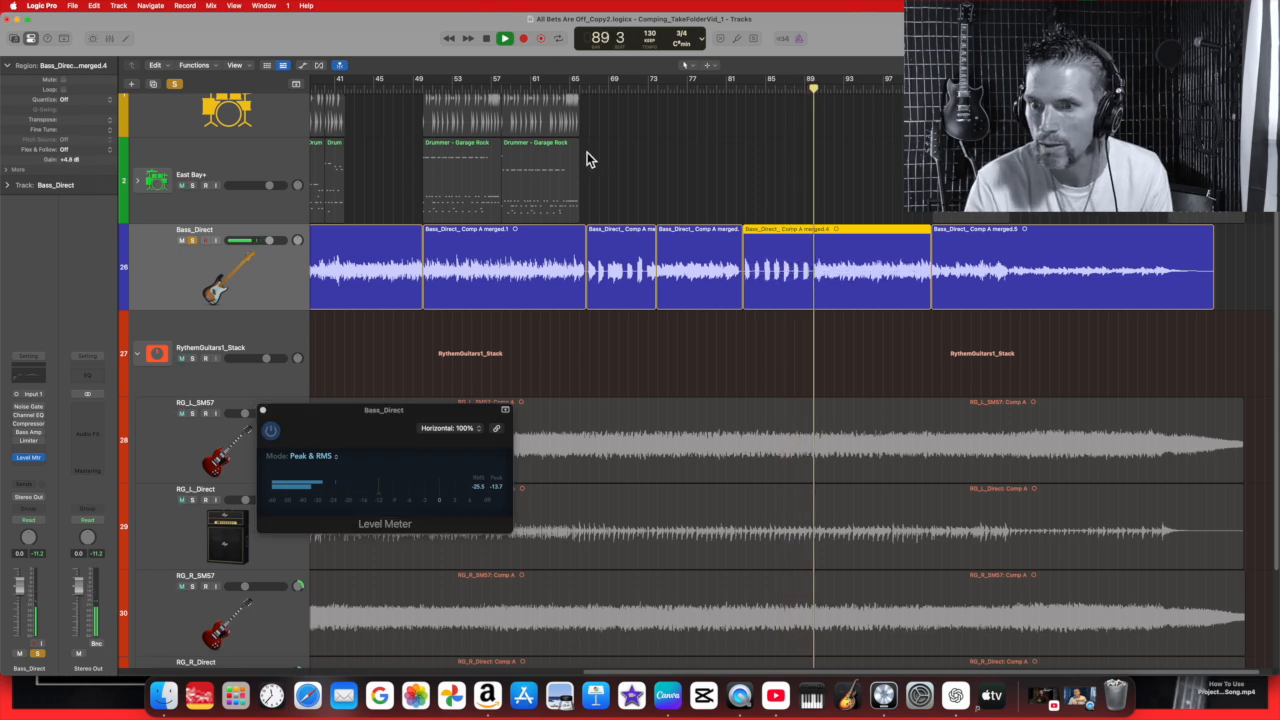
left_click(764, 90)
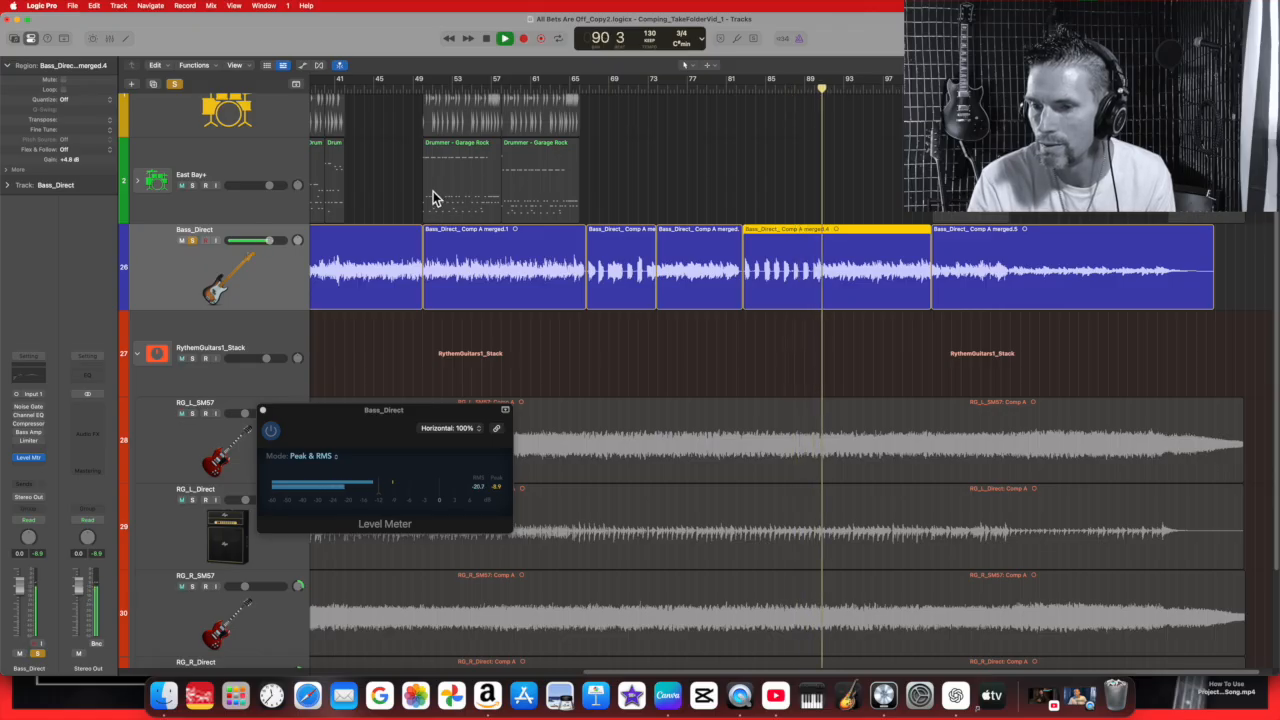
left_click_drag(71, 162, 72, 157)
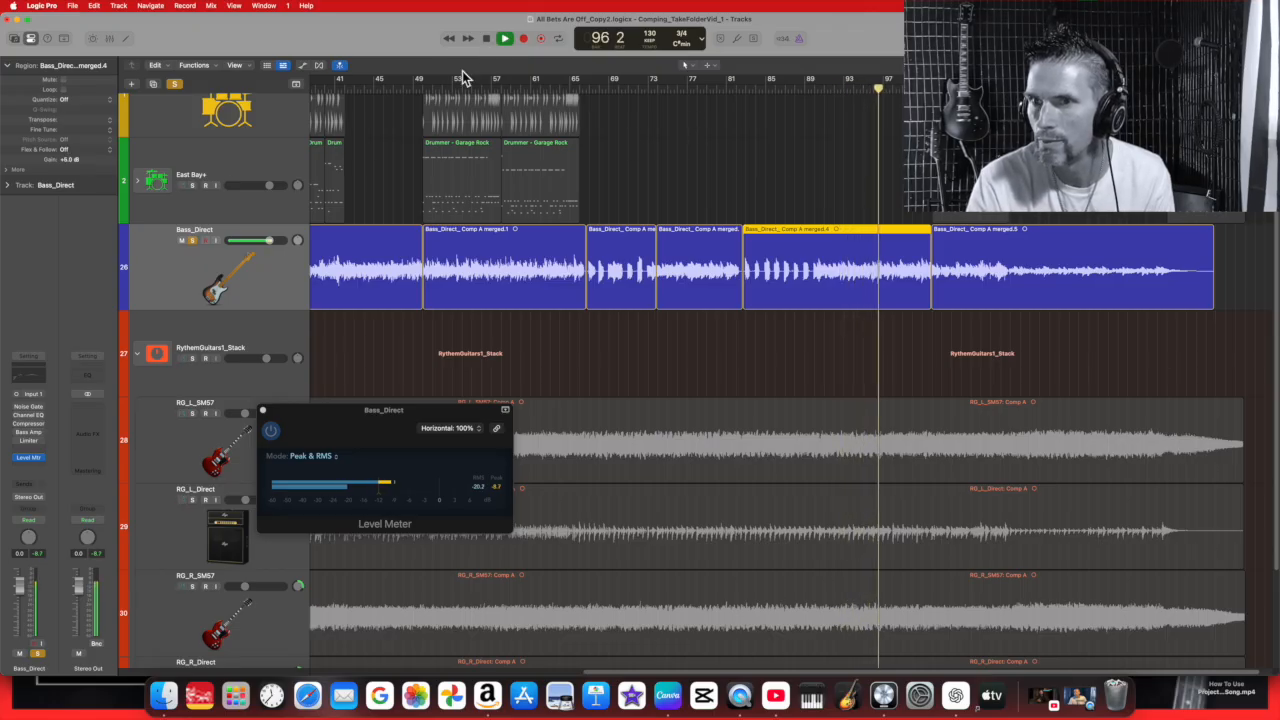
left_click(486, 39)
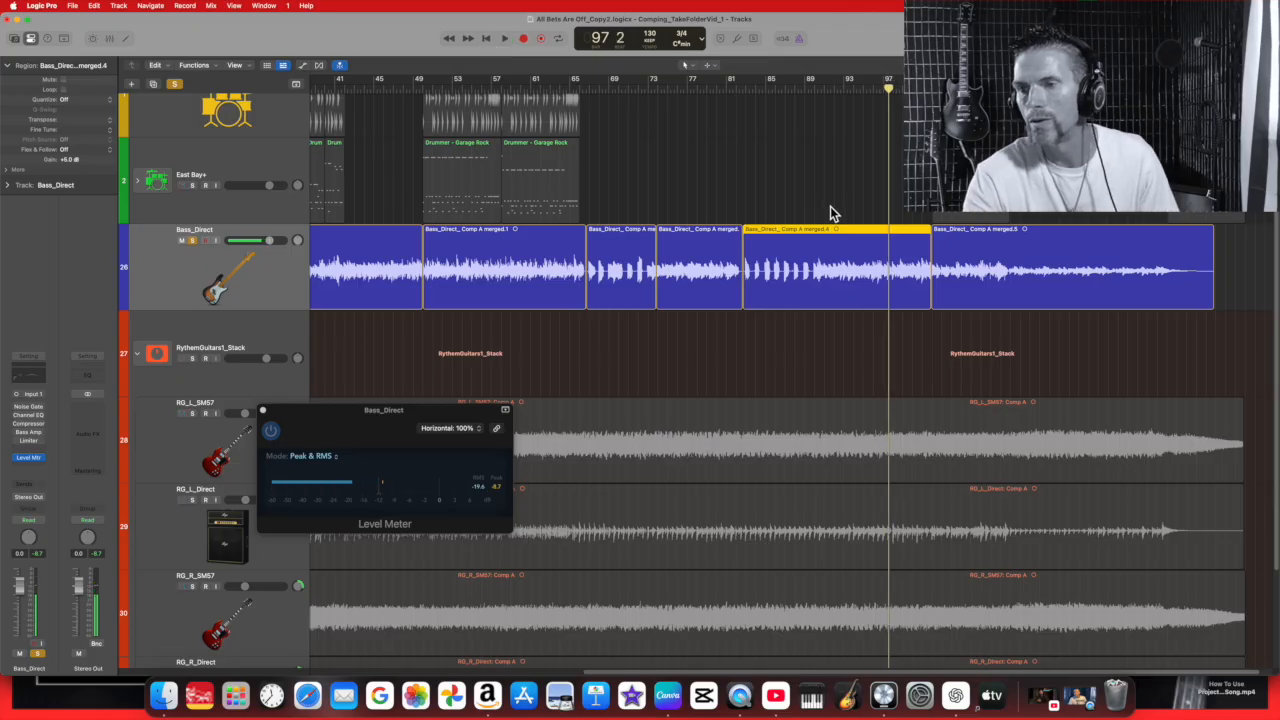
Play the final bass region from about bar 101 to check its levels and return the playhead to bar 110.
left_click(922, 88)
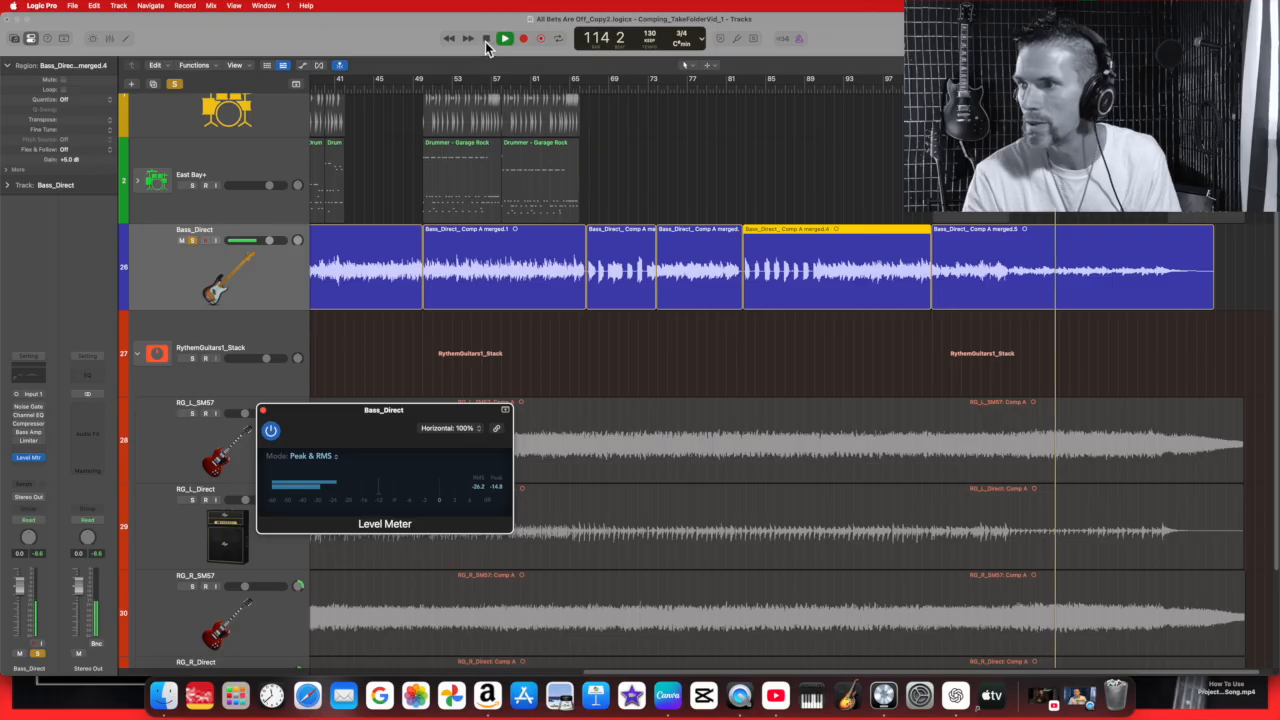
key("comma")
key("comma")
key("comma")
key("comma")
key("comma")
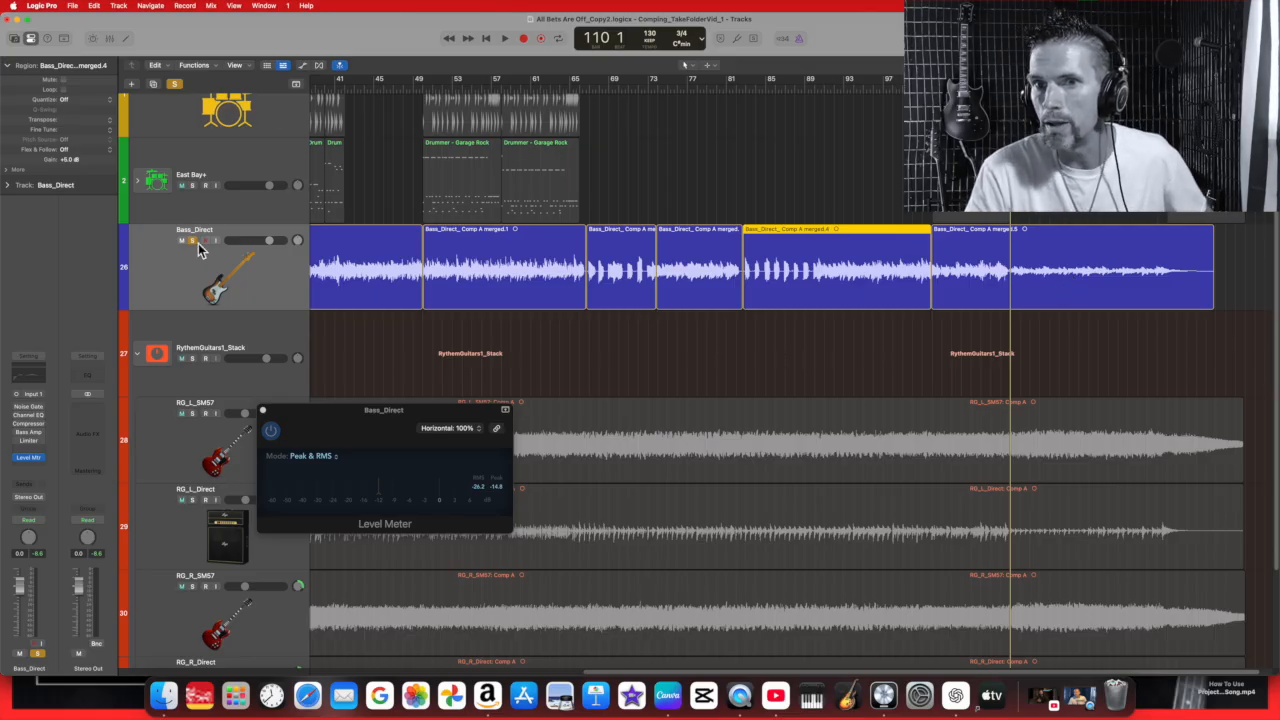
Turn off solo mode and play the full mix from bar 110.
scroll(229, 160, "up", 2)
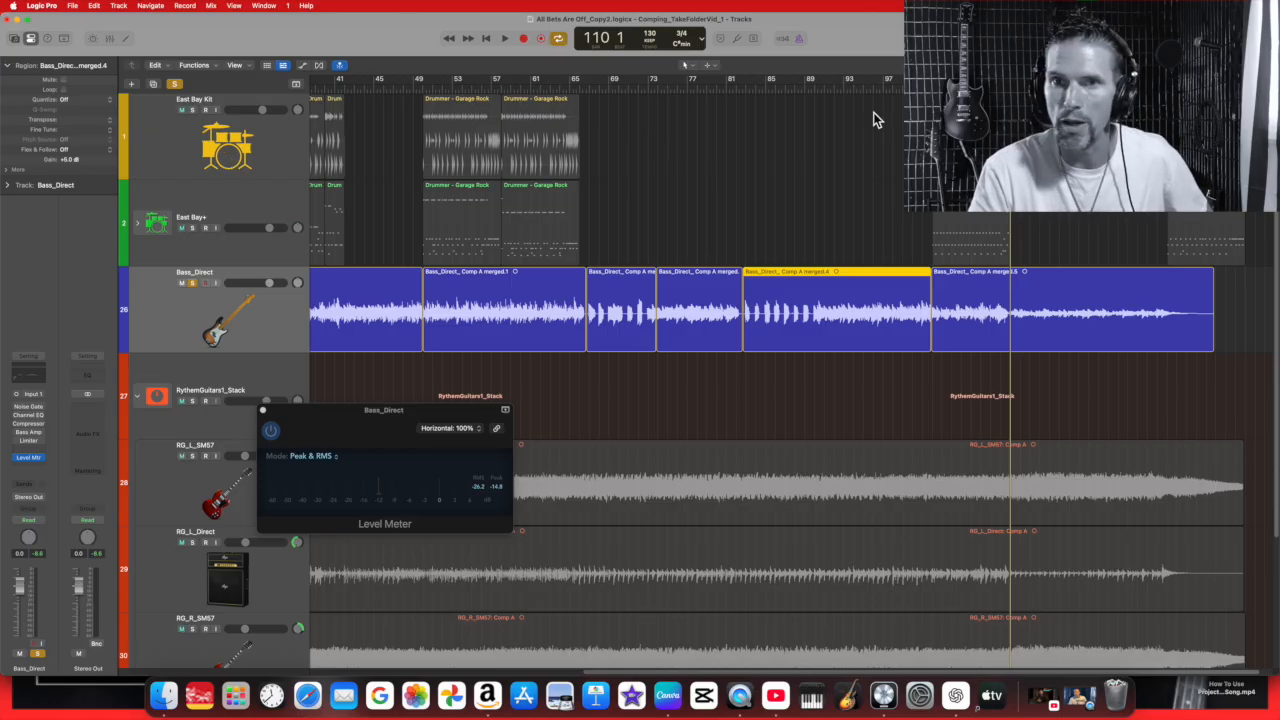
left_click(175, 84)
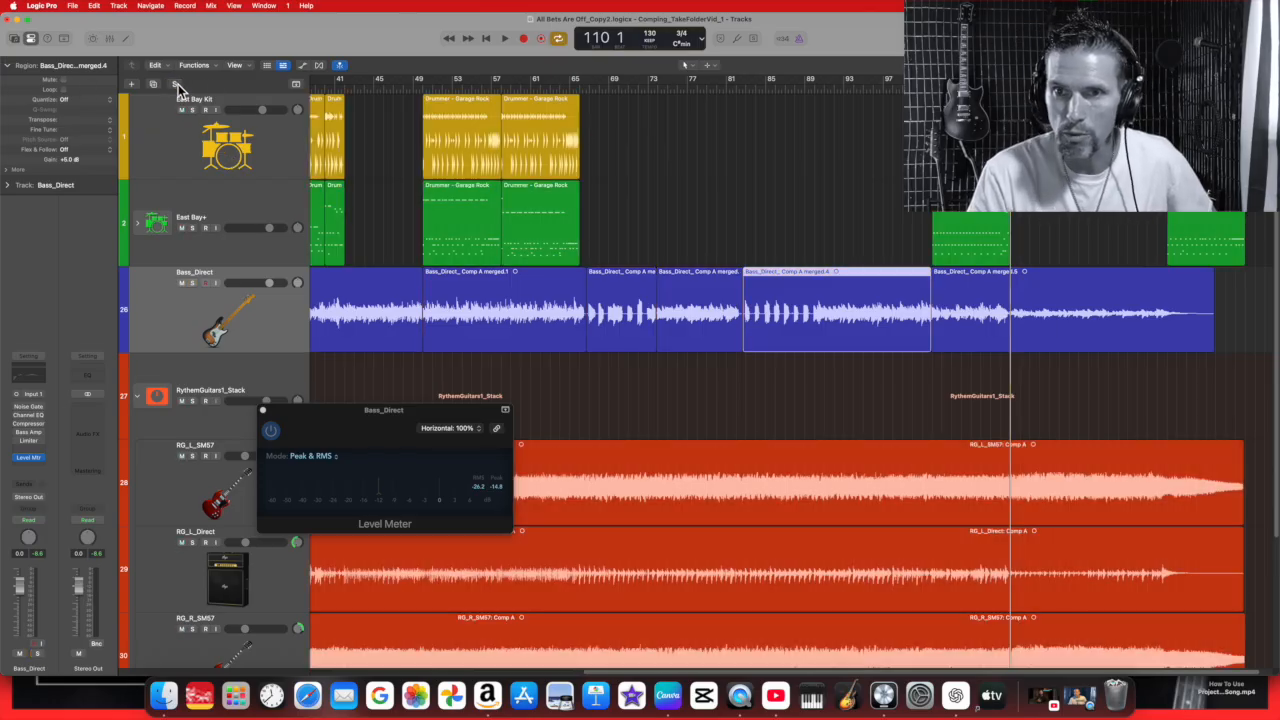
left_click(505, 38)
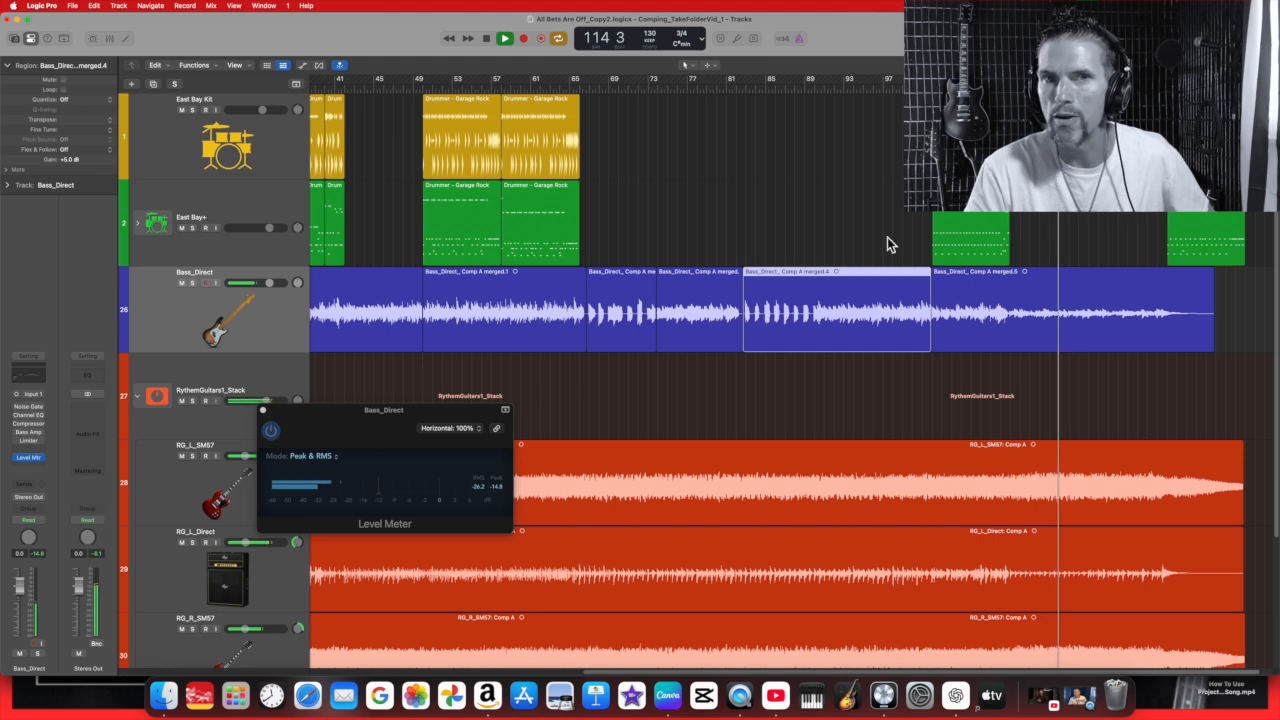
Play the full mix from about bar 53 and raise the RythemGuitars1_Stack volume slightly.
scroll(300, 350, "down", 3)
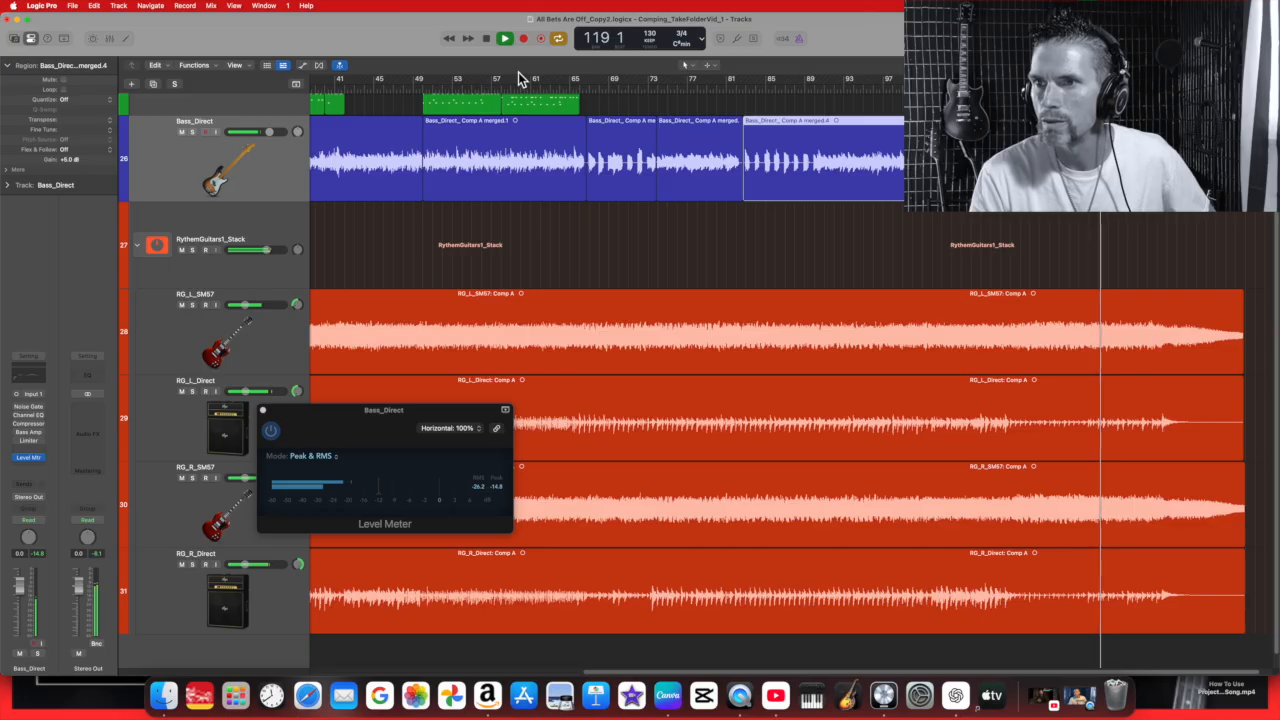
left_click(595, 86)
left_click(458, 87)
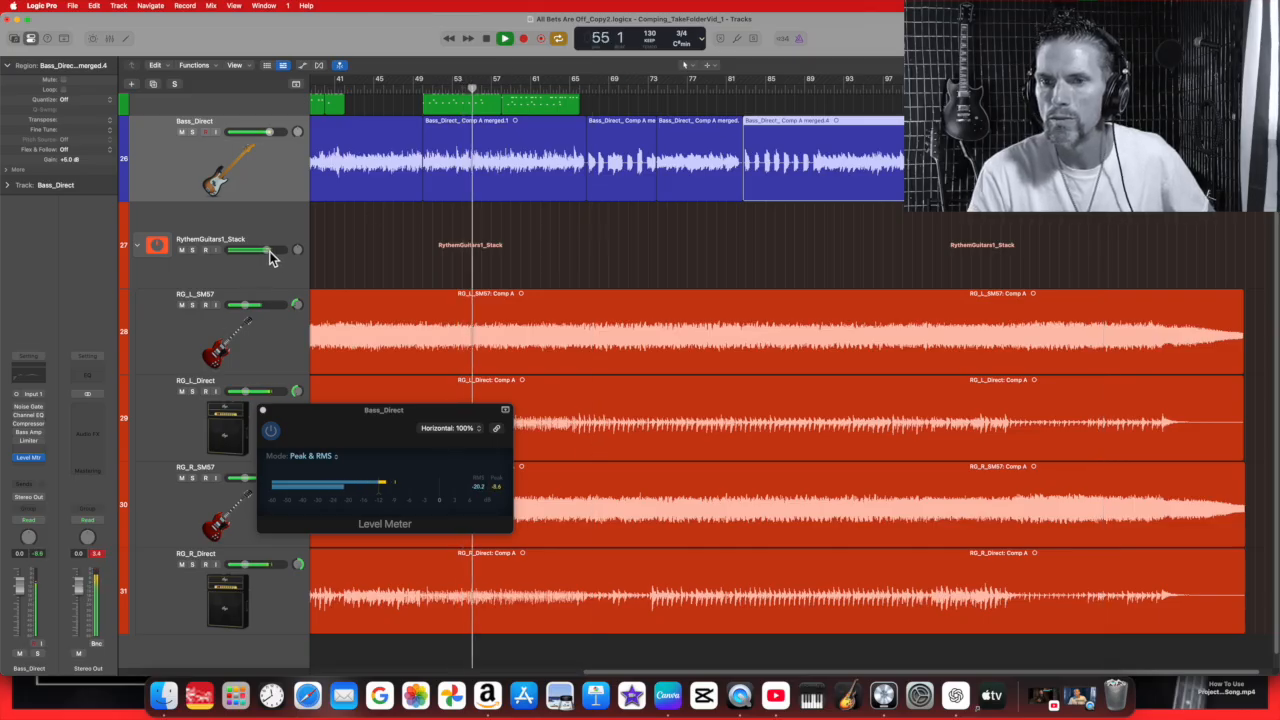
left_click_drag(270, 258, 270, 249)
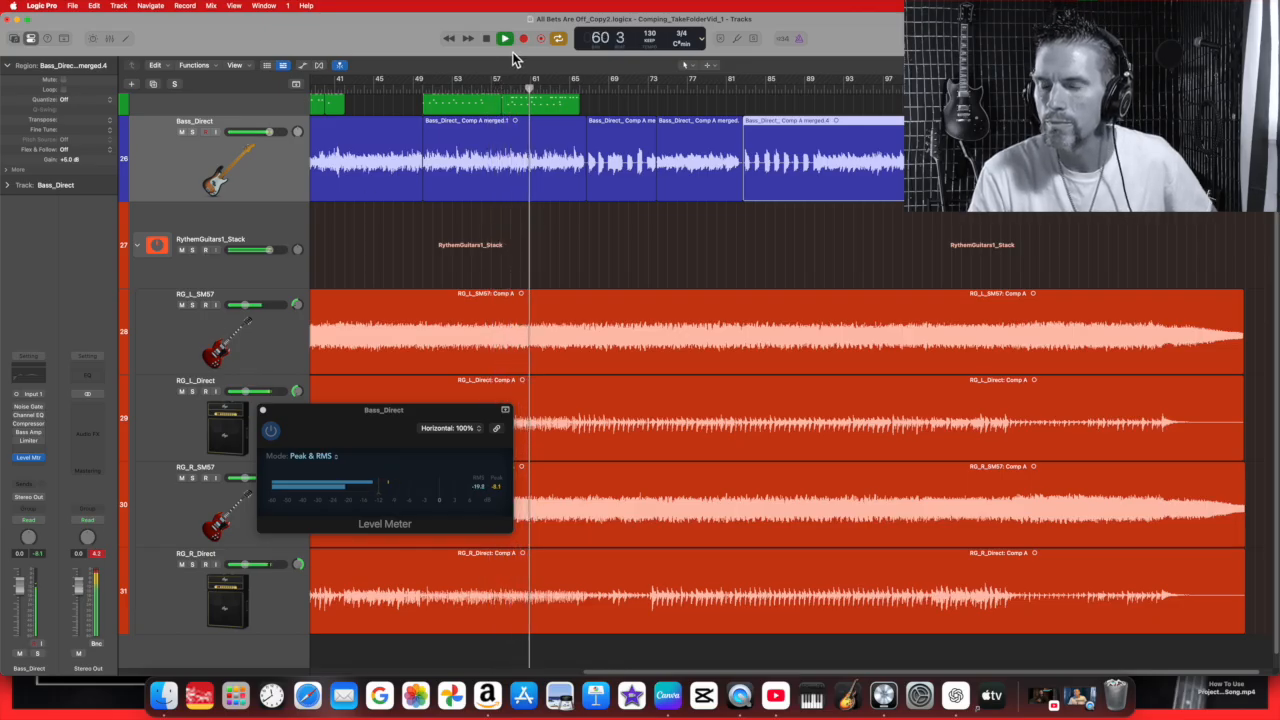
Lower the volumes of the individual rhythm guitar tracks slightly while the full mix plays.
left_click_drag(245, 305, 243, 305)
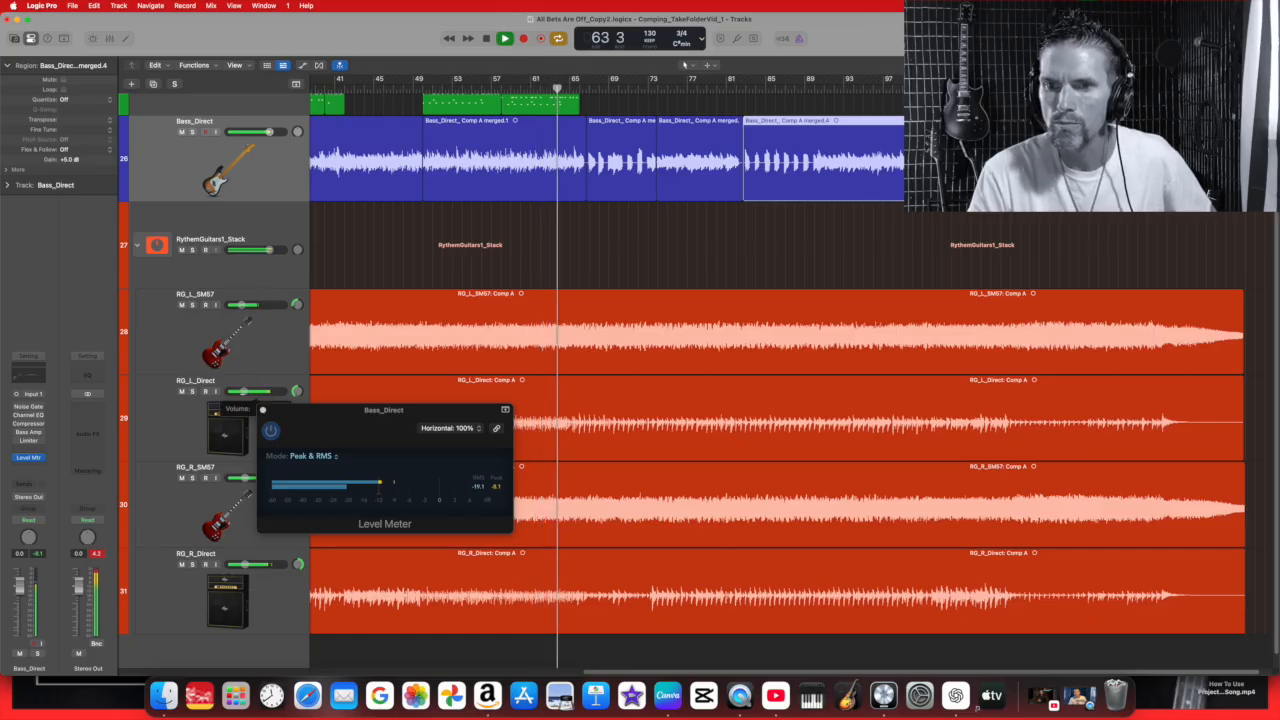
left_click_drag(246, 565, 245, 565)
Turn the East Bay Kit track's volume all the way down and mute the track.
scroll(250, 400, "up", 3)
mouse_move(262, 112)
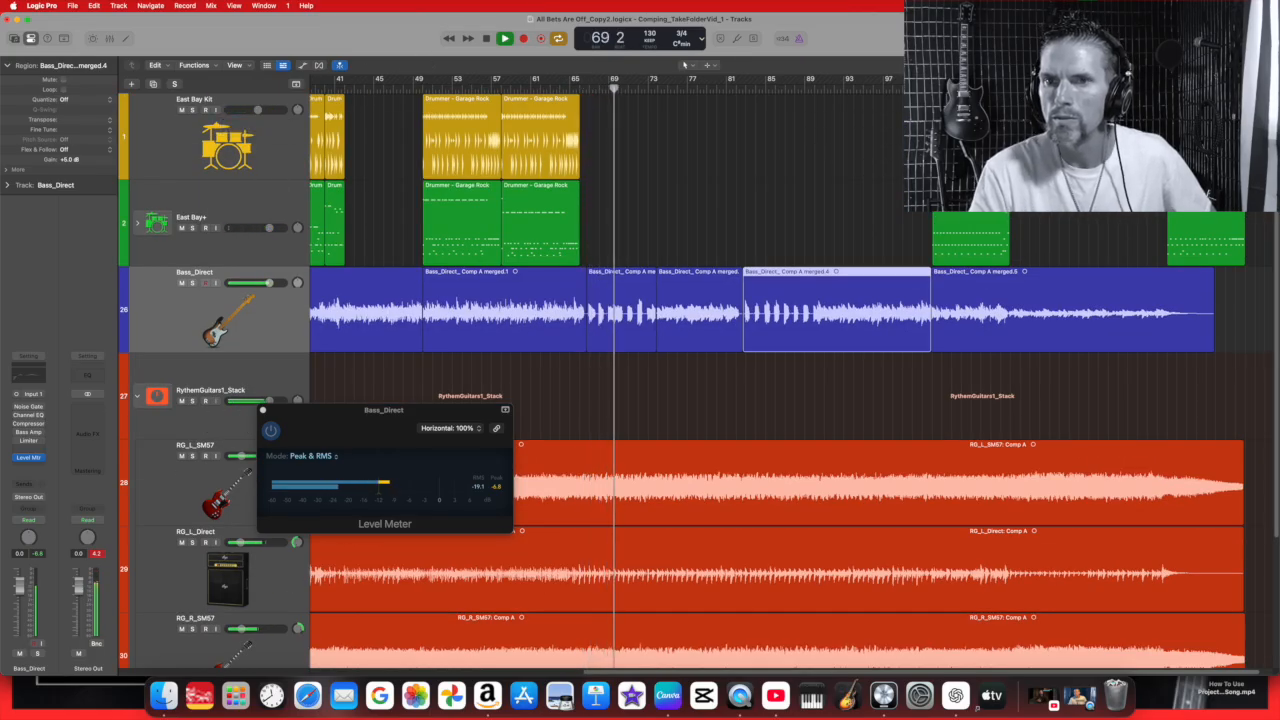
left_click_drag(258, 110, 137, 126)
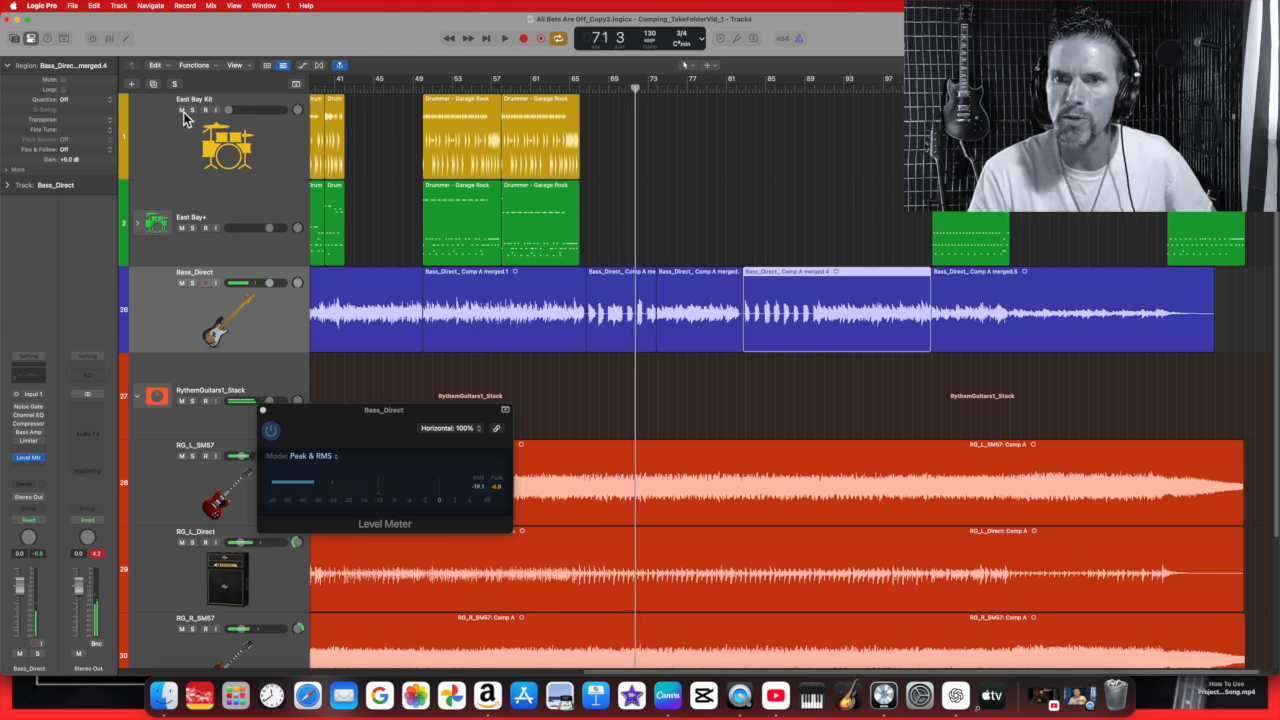
left_click(181, 110)
Replay the mix from about bar 53, lower the East Bay+ volume slightly, and move the Level Meter window clear of the track headers.
left_click(505, 42)
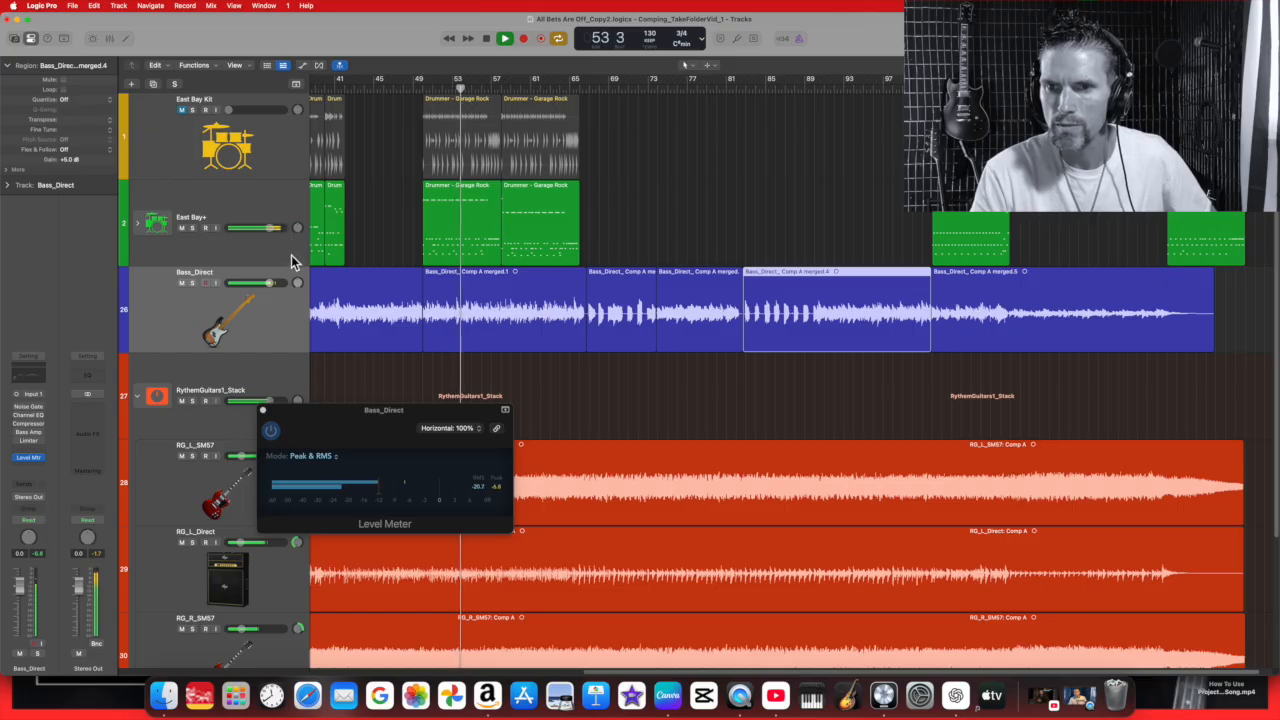
left_click_drag(270, 229, 264, 230)
scroll(285, 383, "down", 2)
left_click_drag(306, 413, 570, 347)
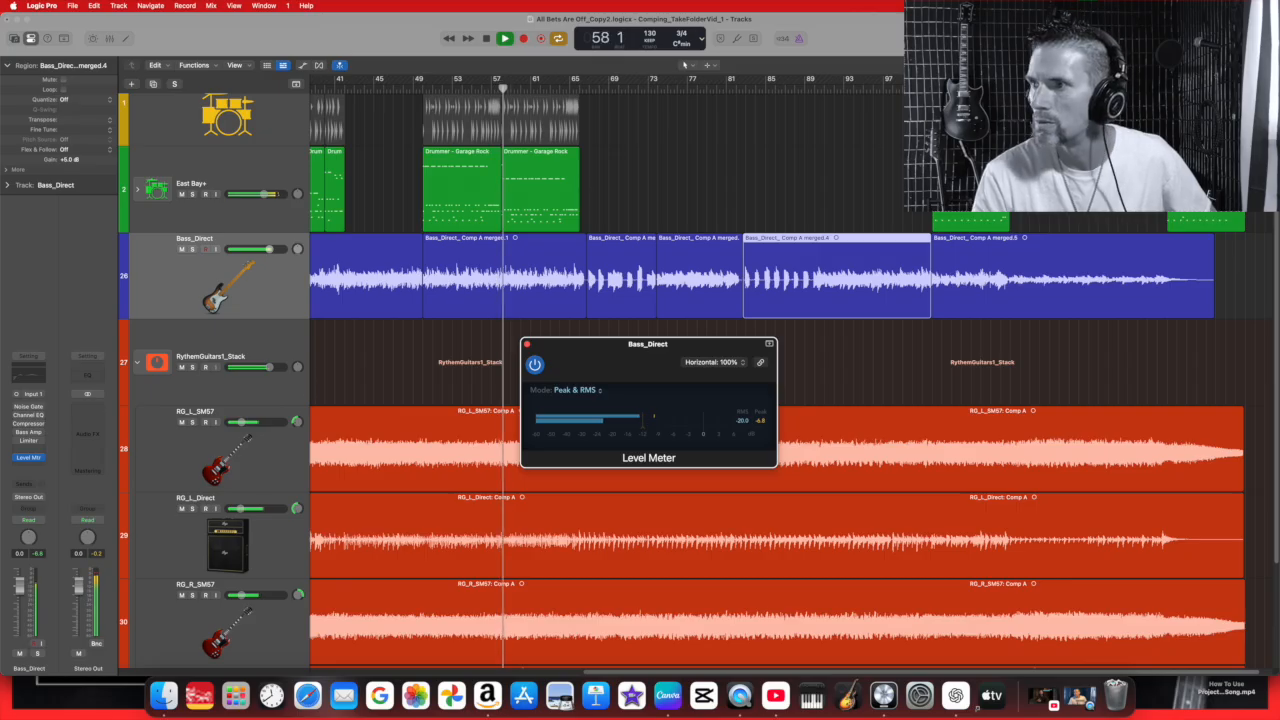
Reduce the track heights and fine-tune the rhythm guitar volumes, with RG_R_Direct at -22.5 dB and RG_R_SM57 at -18.5 dB, ending playback.
key("super+Up")
key("super+Up")
key("super+Up")
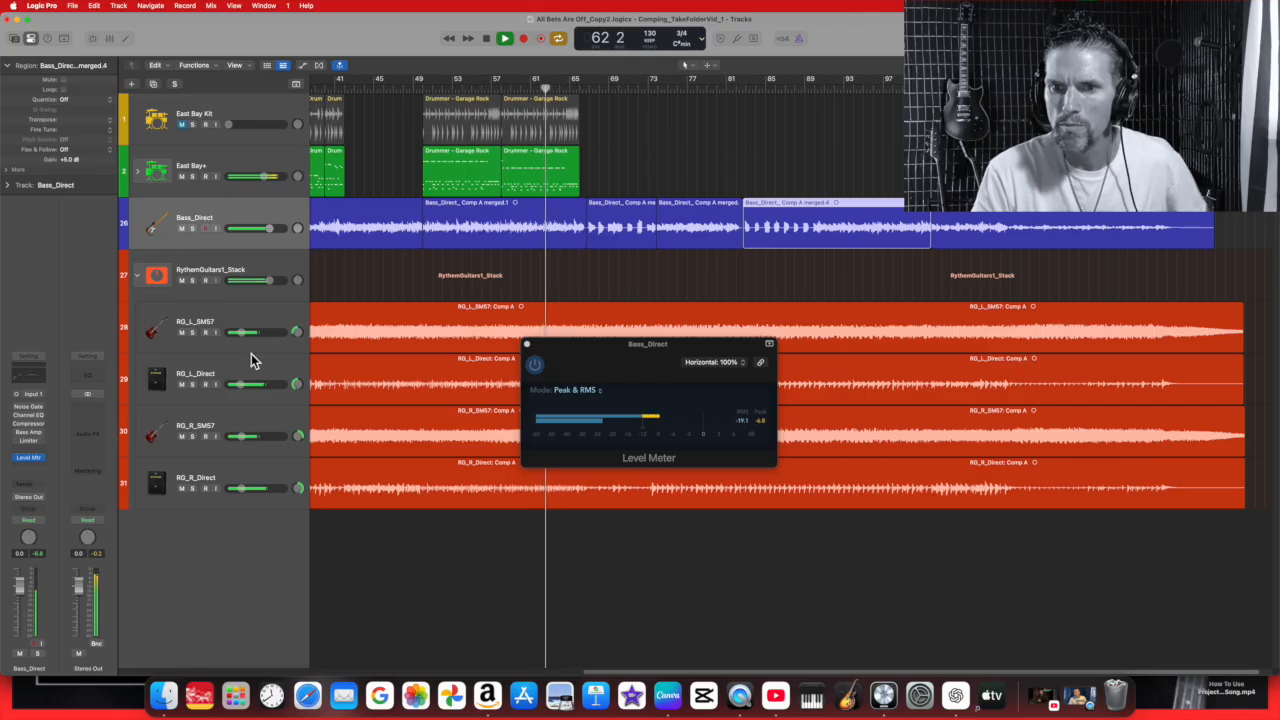
left_click_drag(246, 386, 245, 386)
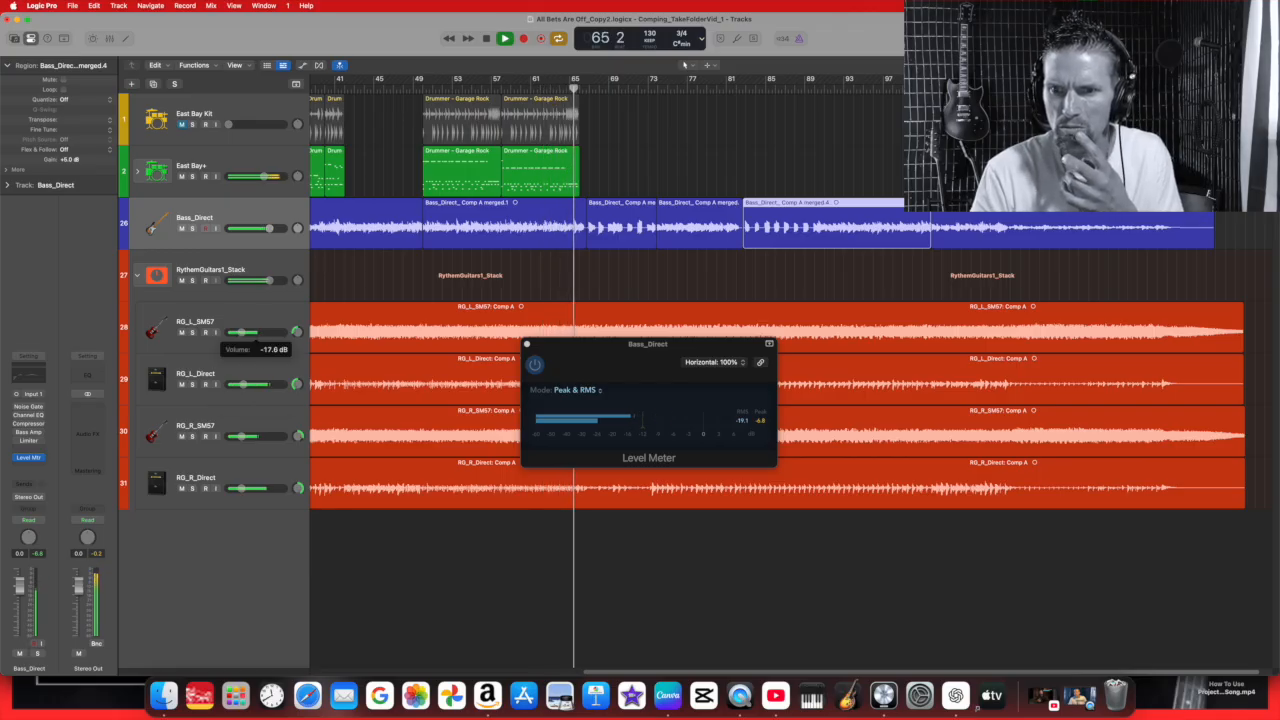
left_click_drag(246, 488, 244, 488)
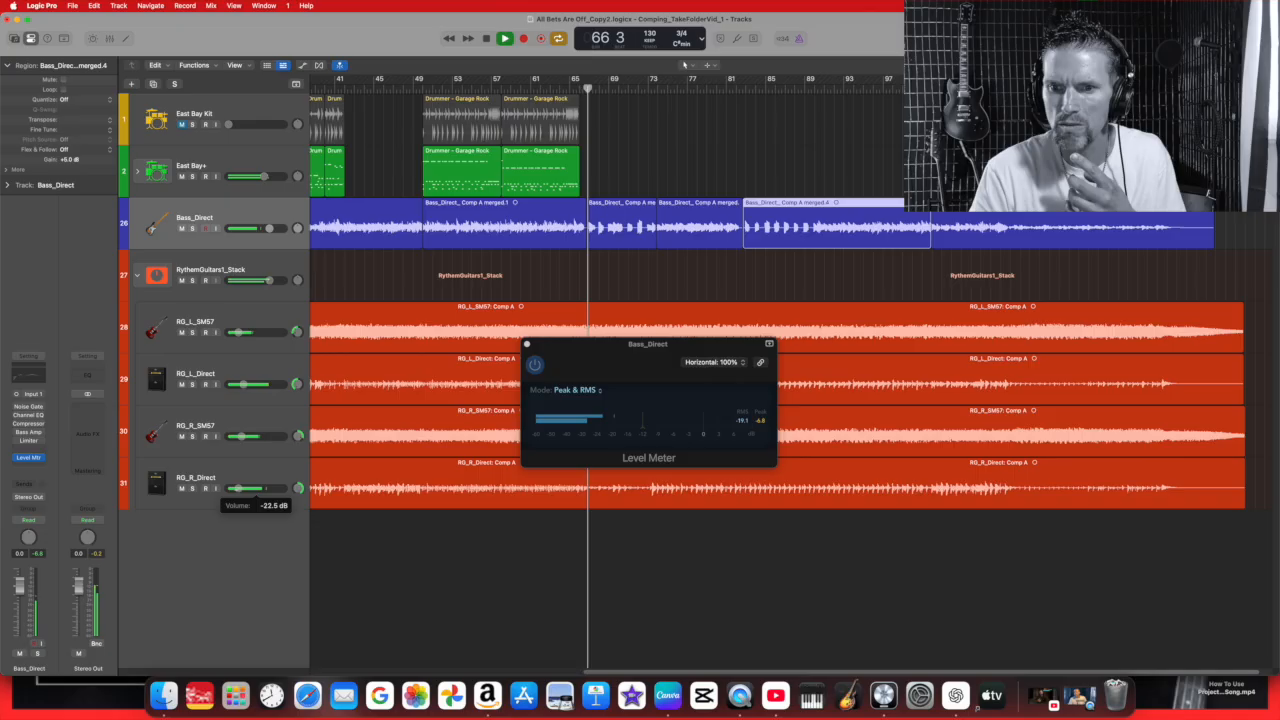
left_click(242, 436)
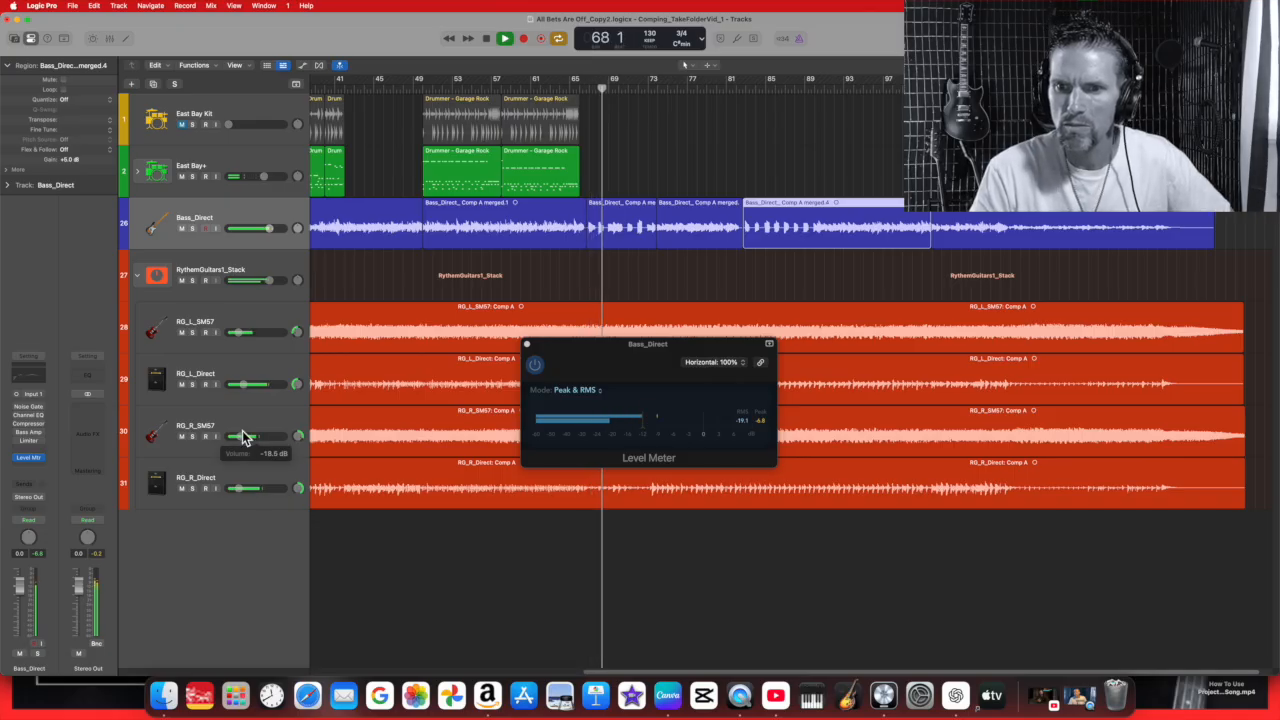
left_click_drag(240, 334, 245, 334)
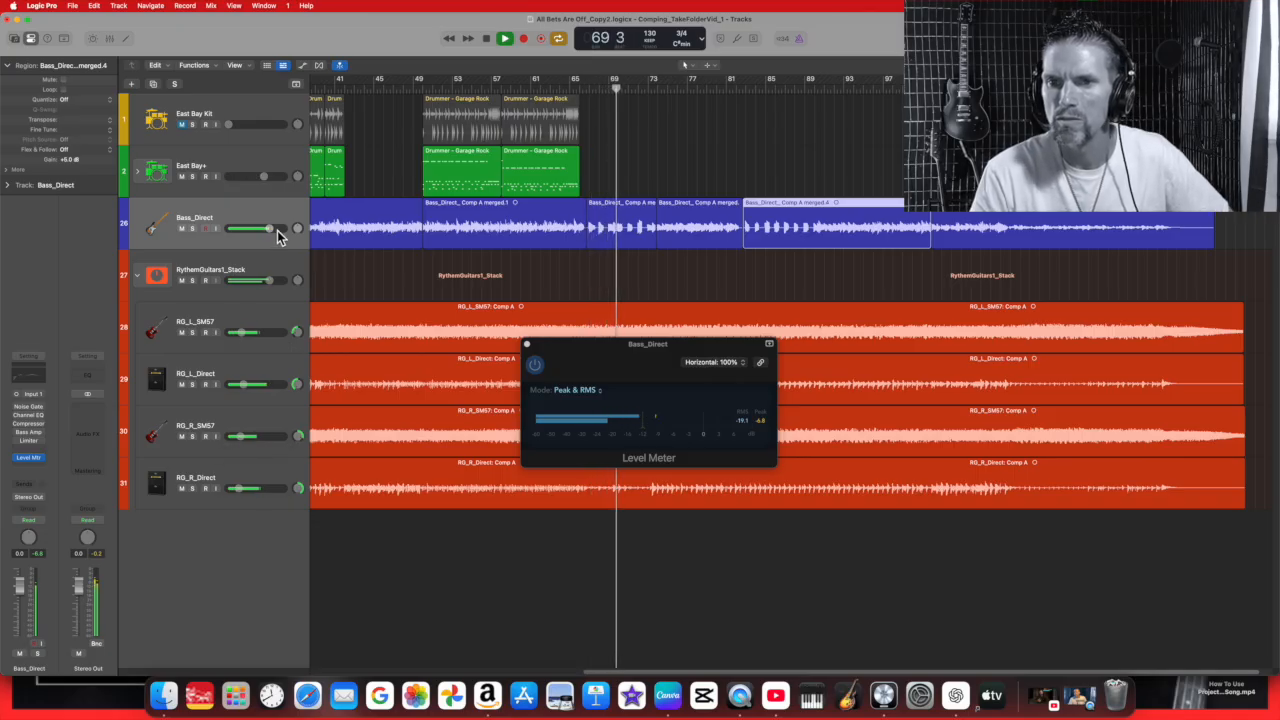
left_click(487, 39)
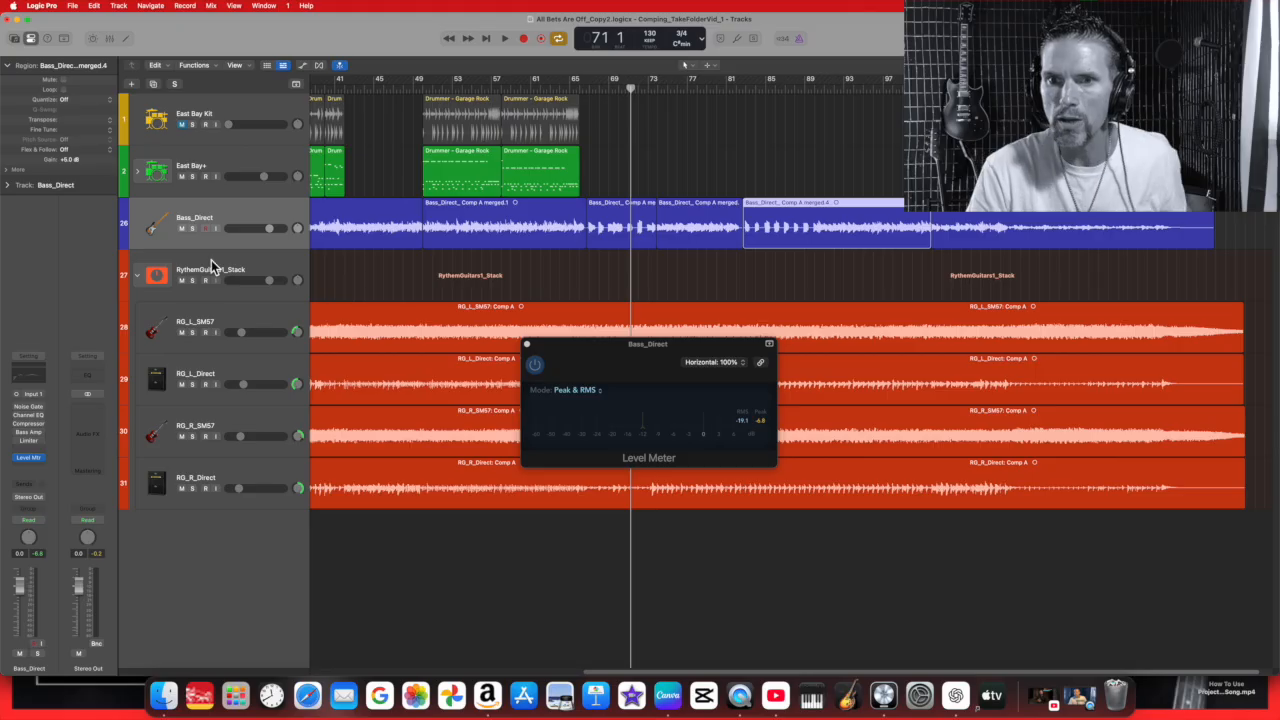
Solo the Bass_Direct track and play it from bar 110, resetting the Level Meter readings.
left_click(193, 230)
left_click(1010, 89)
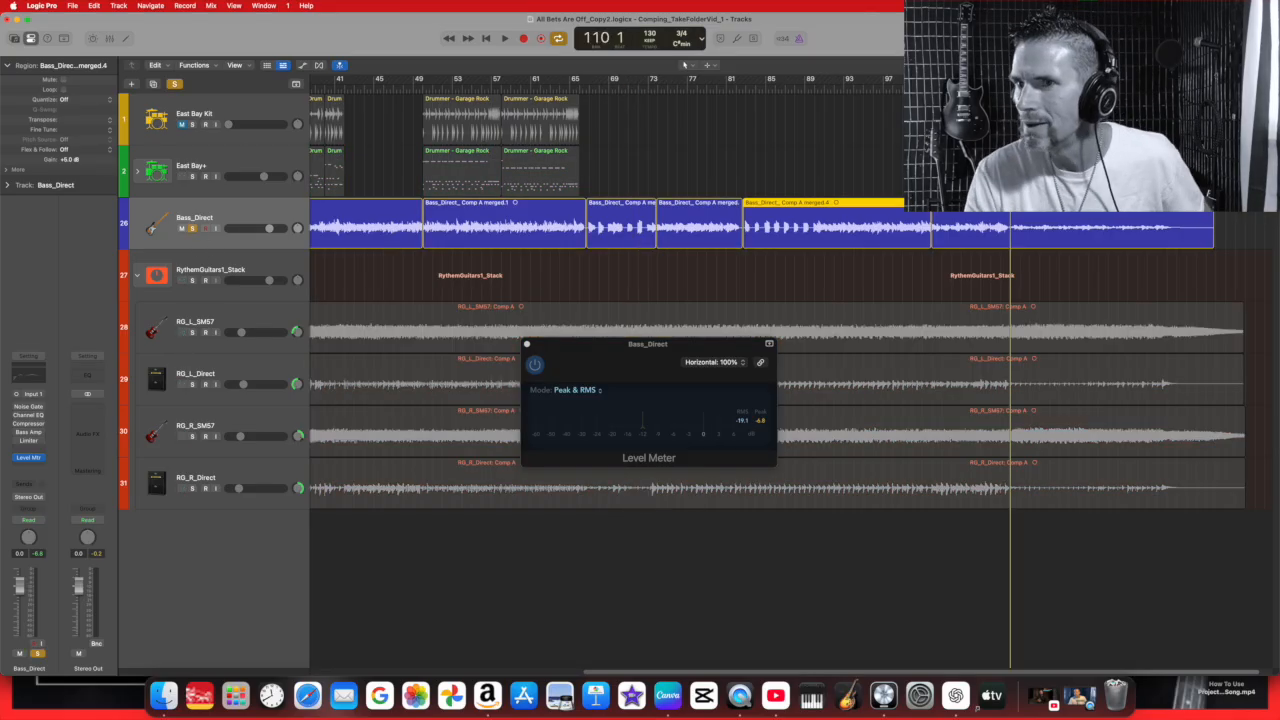
left_click(503, 38)
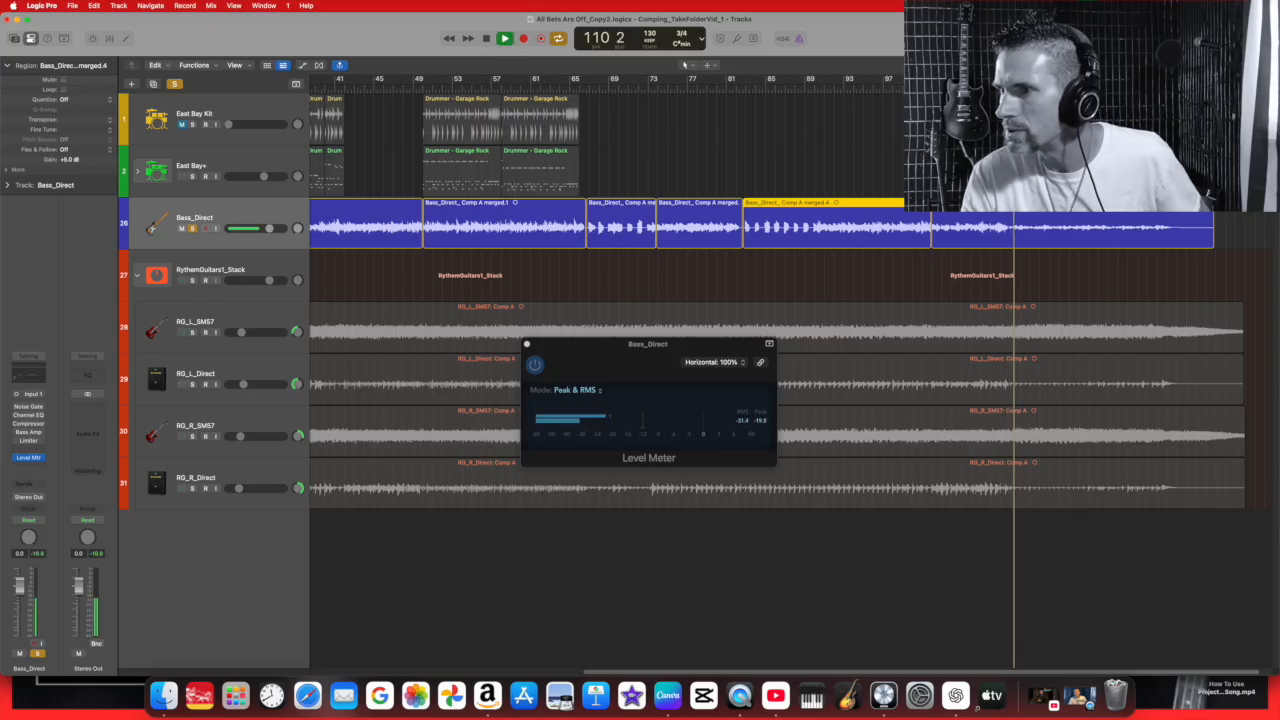
left_click(758, 424)
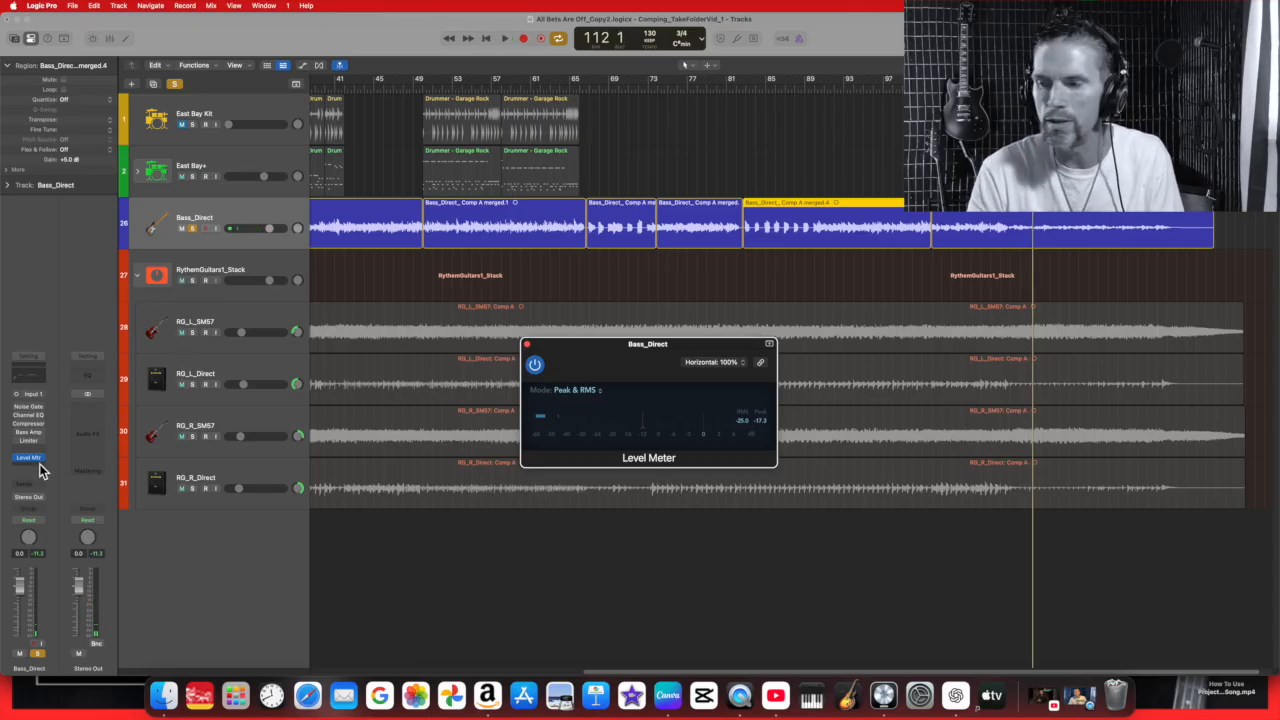
Place the playhead at the bass level drop at bar 109 beat 3 and play from there.
left_click(1014, 84)
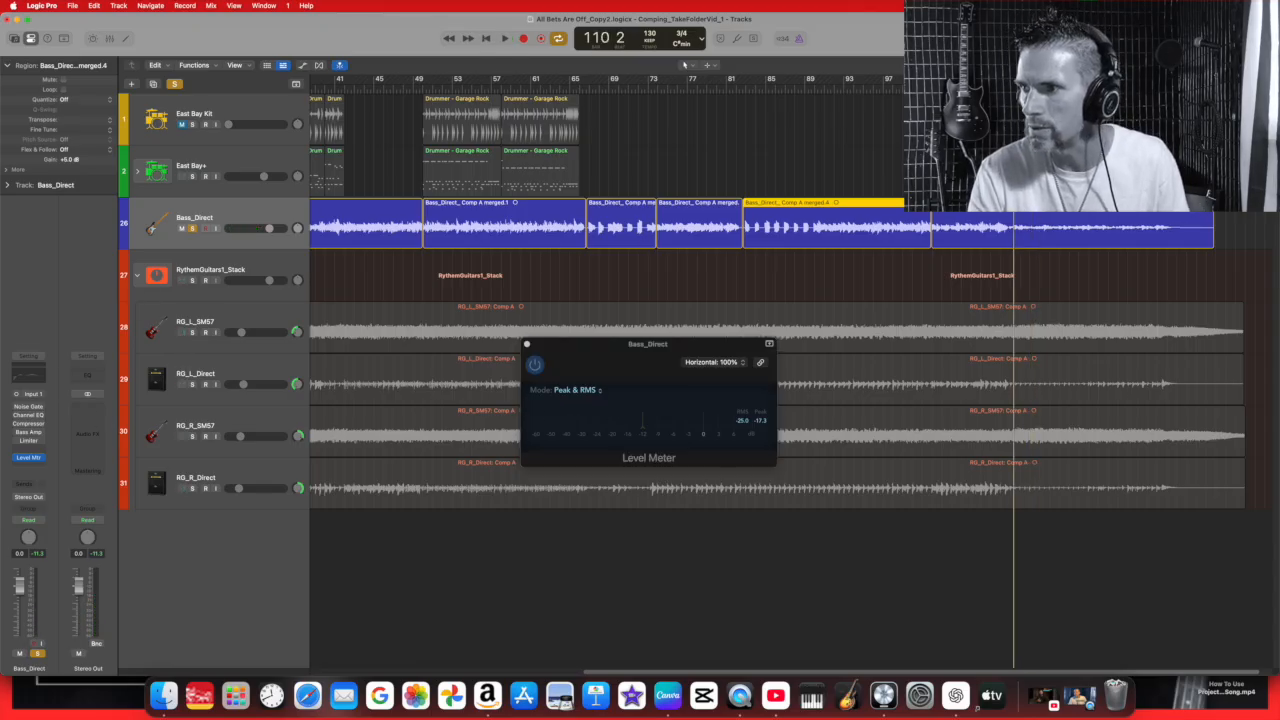
left_click_drag(1014, 84, 1010, 84)
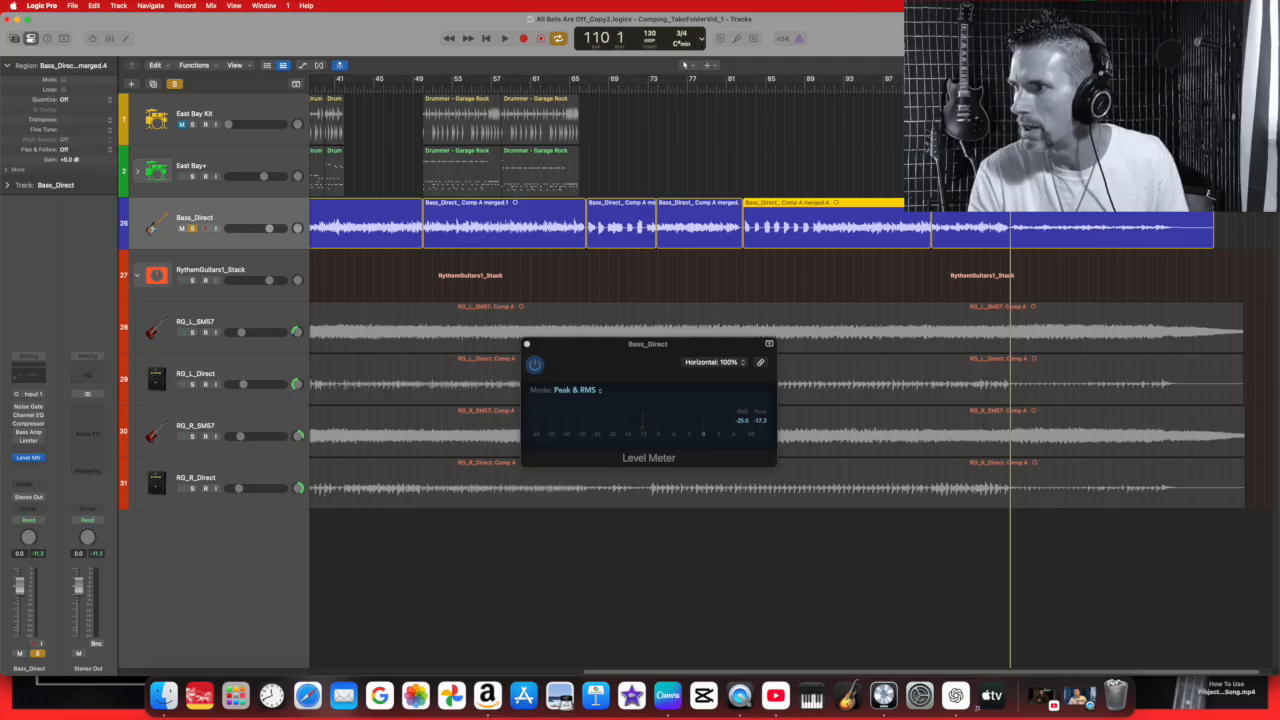
key("super+Right")
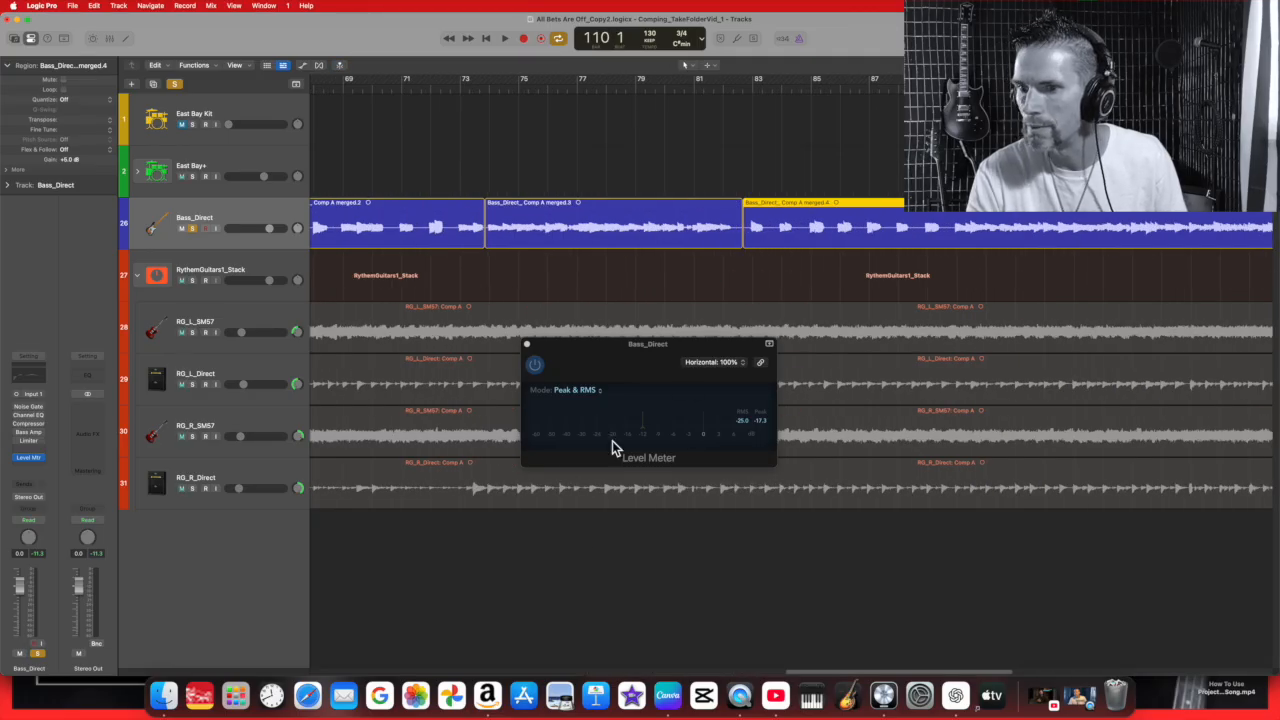
left_click_drag(822, 678, 988, 680)
left_click_drag(847, 90, 844, 89)
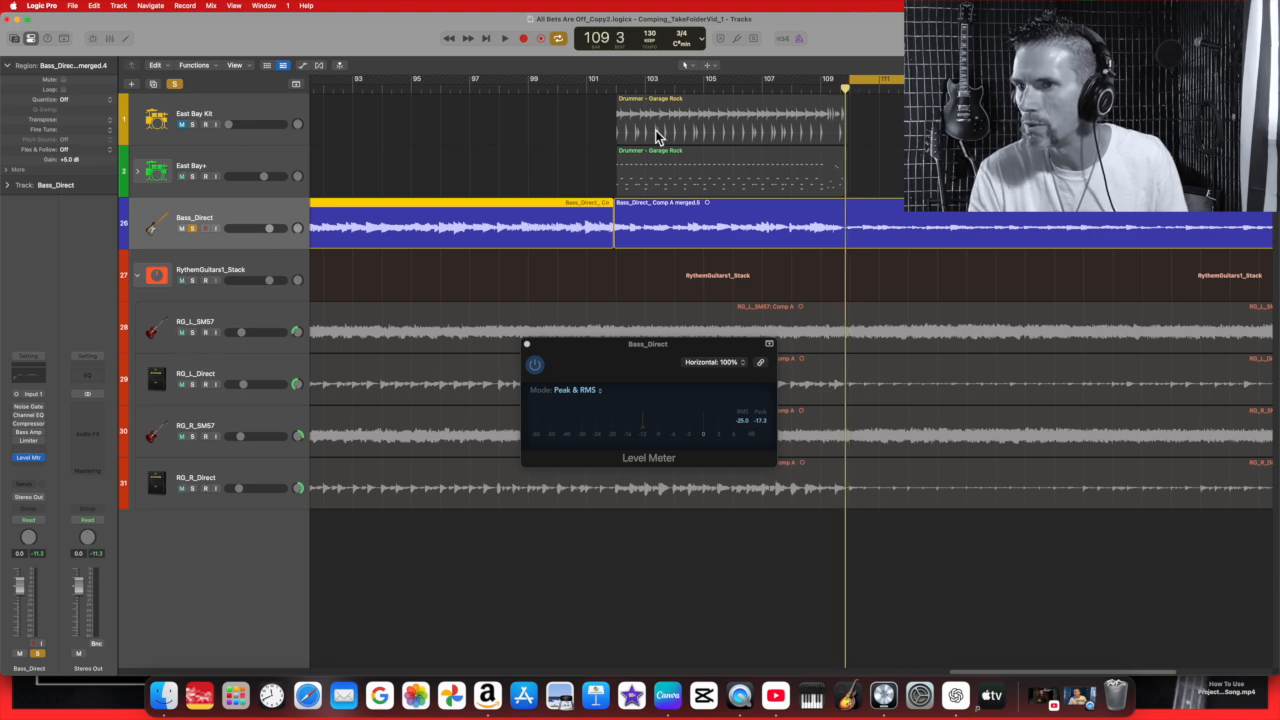
left_click(506, 41)
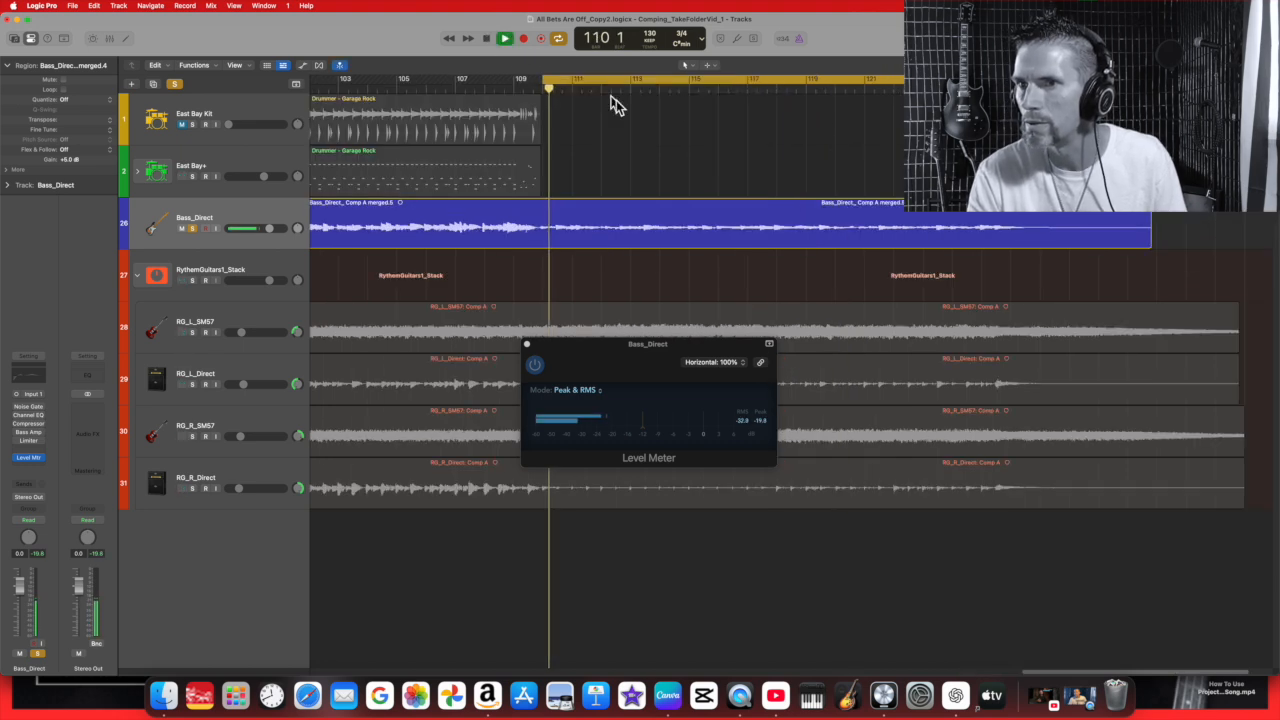
Select the final bass region and replay it from about bar 103 with the Level Meter readings reset.
left_click(355, 96)
left_click(357, 88)
left_click(480, 223)
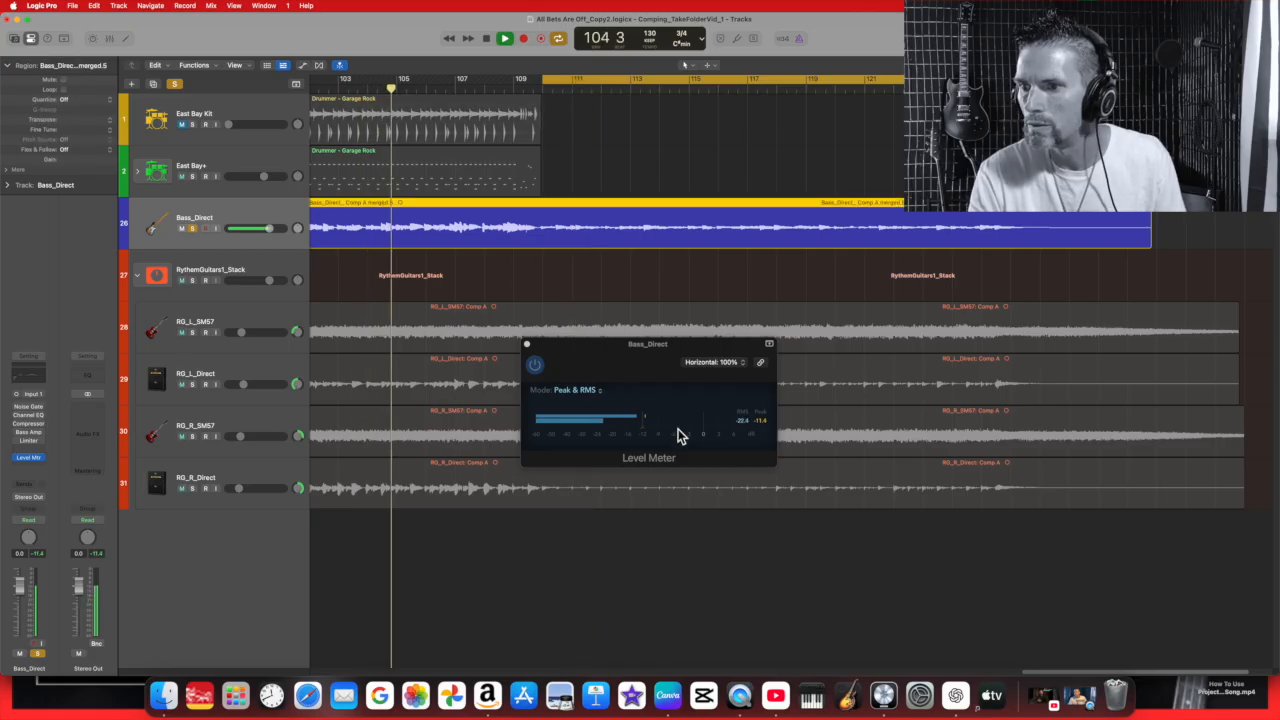
left_click(752, 423)
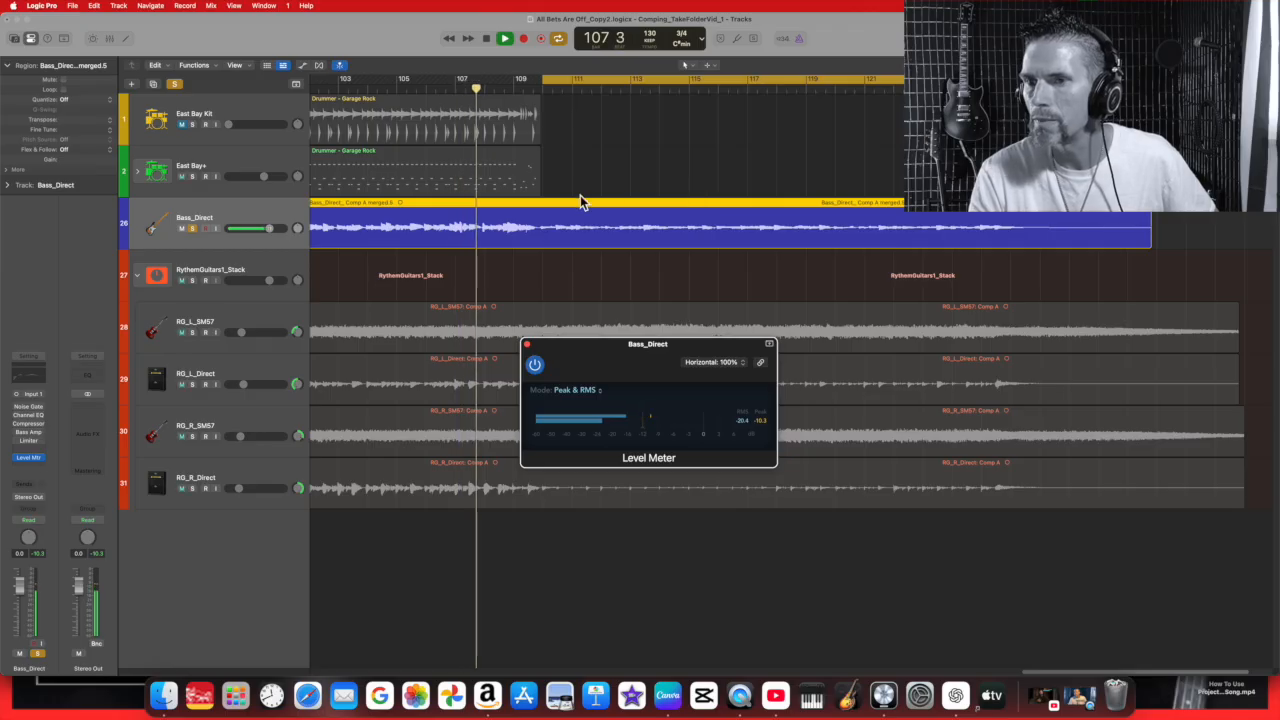
Compare the bass levels across the region boundary near bar 102, replaying from about bar 99 and resetting the meter.
left_click(335, 88)
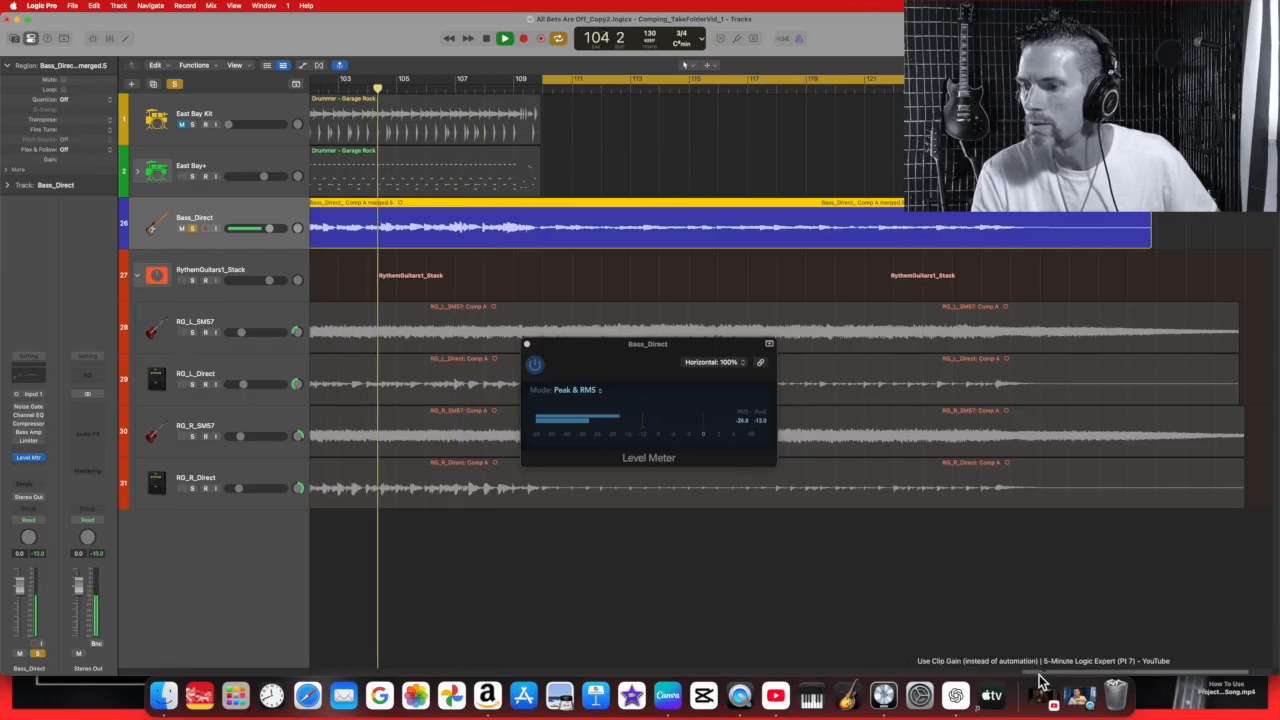
scroll(833, 443, "left", 6)
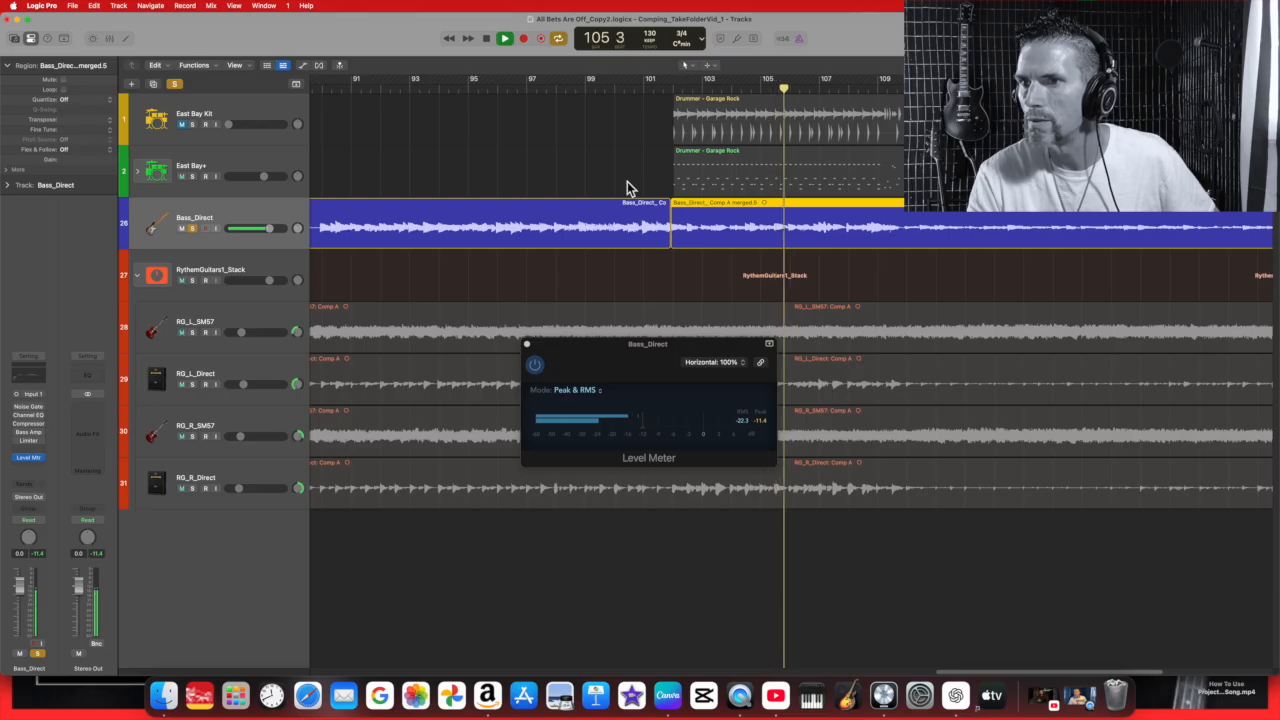
left_click(588, 86)
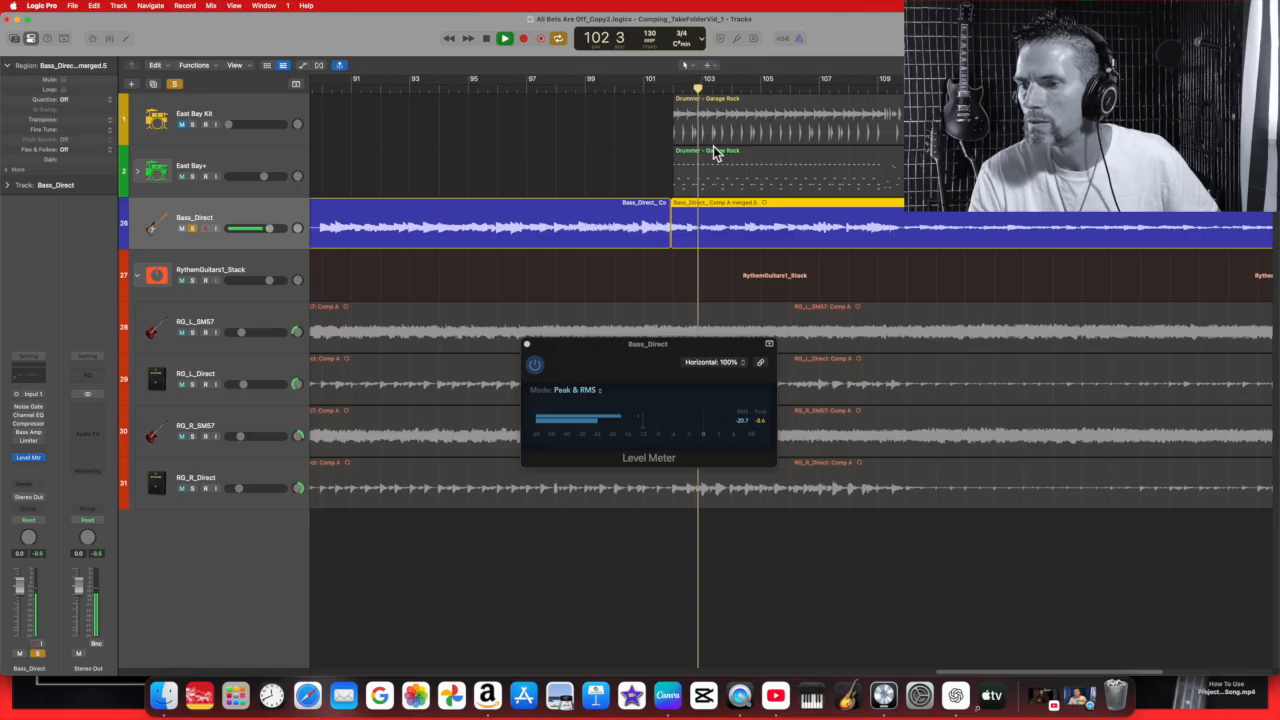
left_click(744, 424)
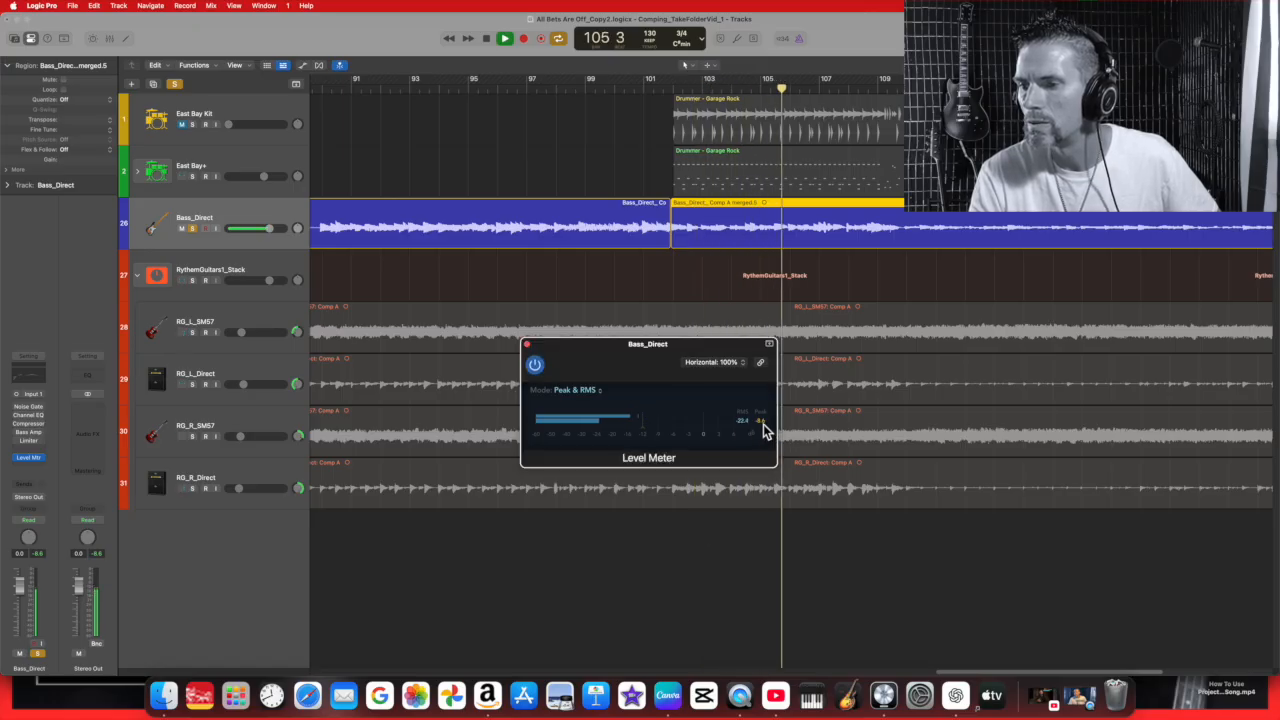
left_click(487, 39)
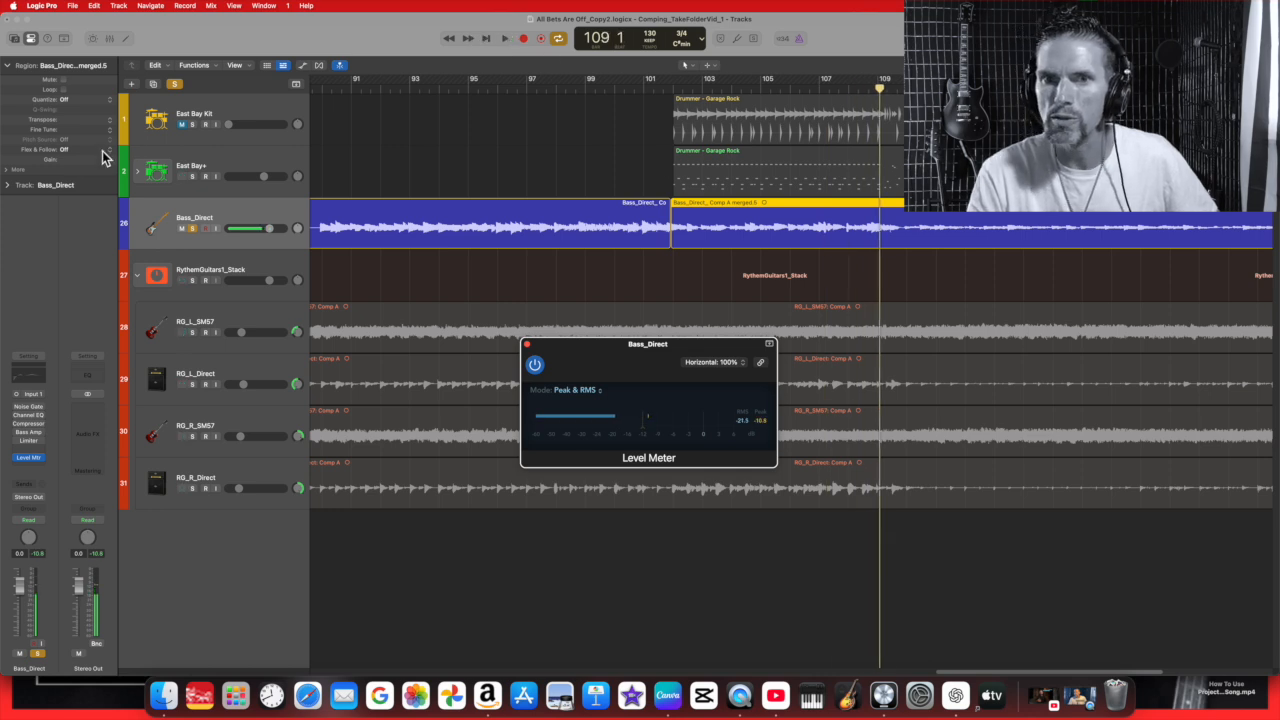
Set the final bass region's gain to +2.3 dB and replay it with the Level Meter readings reset.
left_click_drag(64, 159, 68, 157)
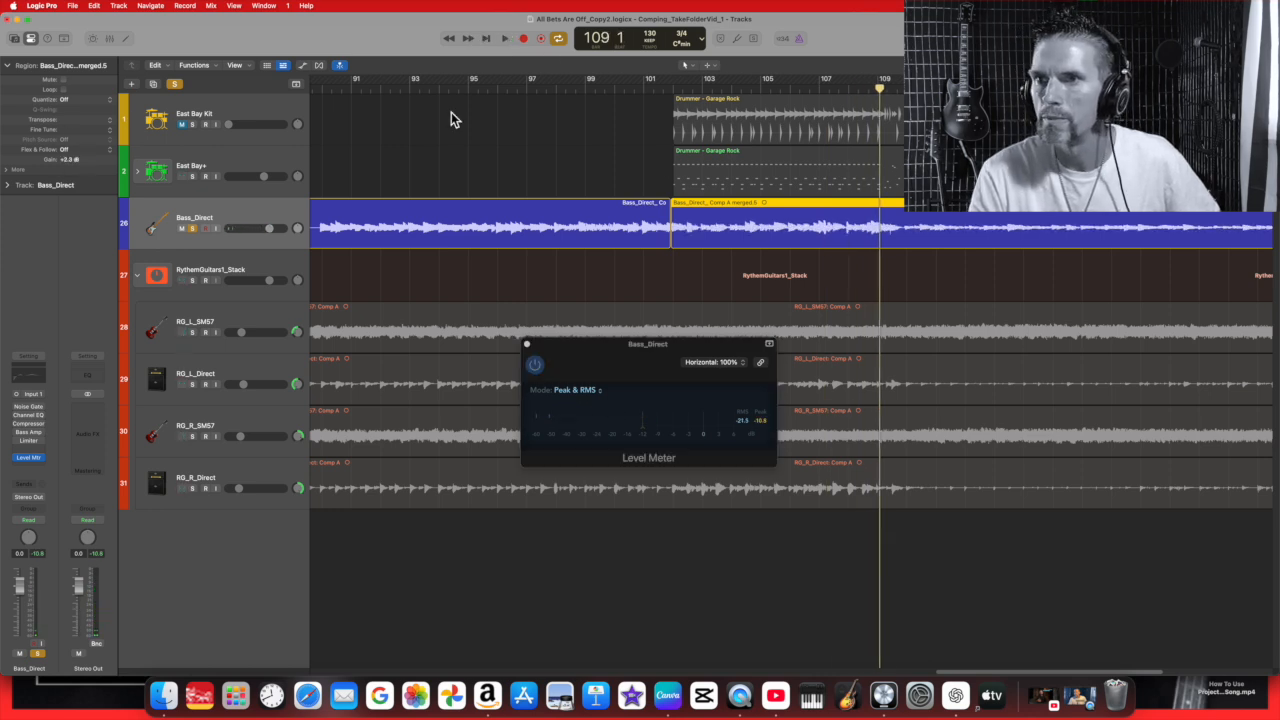
left_click(505, 40)
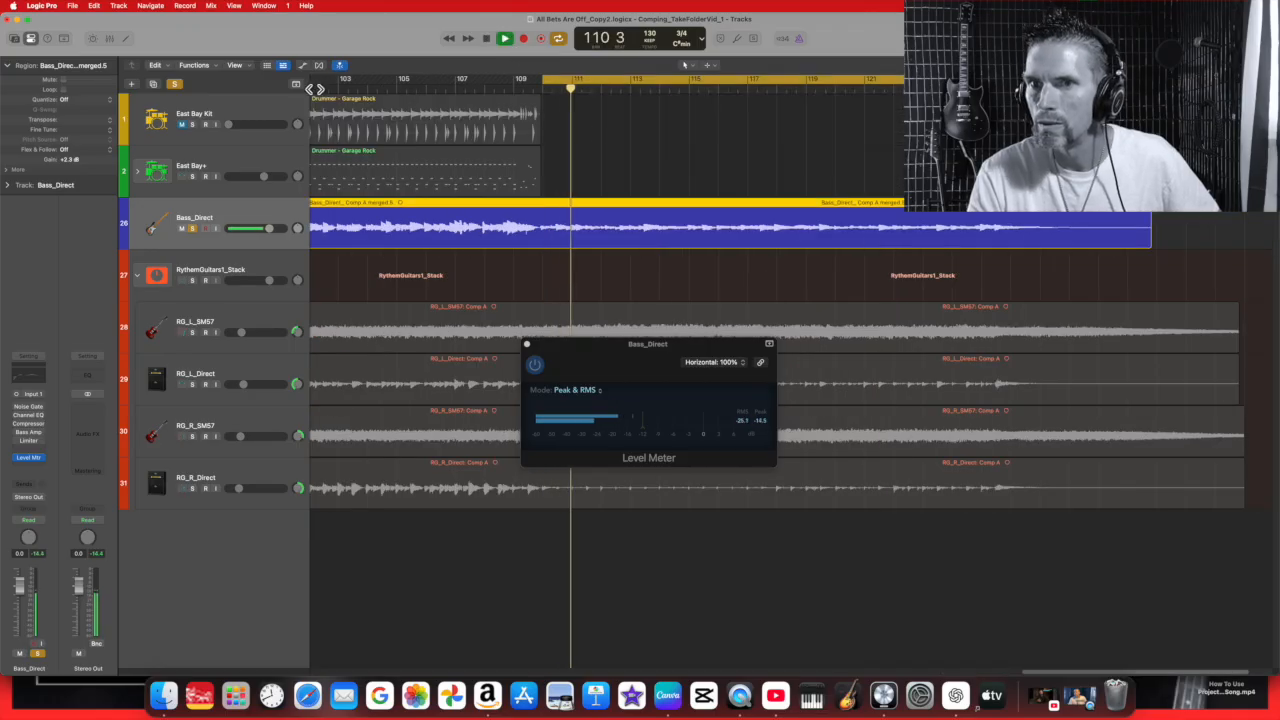
left_click(747, 428)
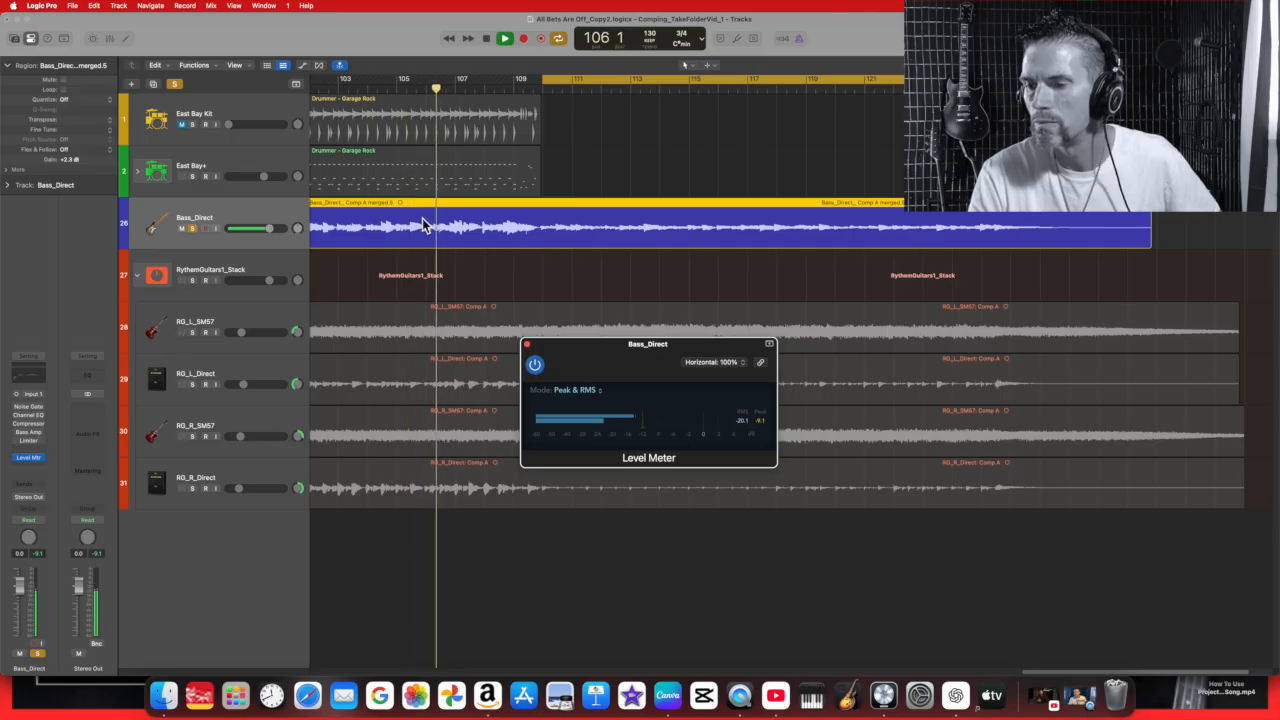
Stop playback and split the final bass region at bar 109 beat 3.
left_click(487, 40)
left_click(538, 88)
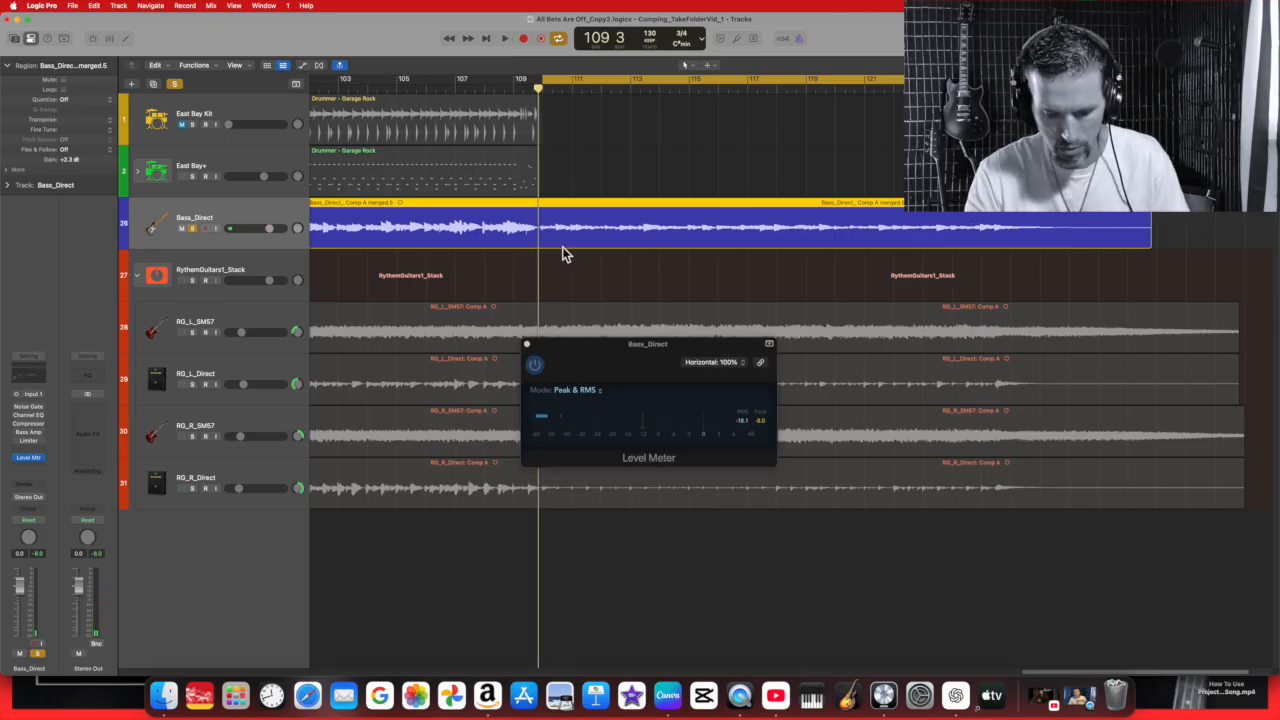
key("super+t")
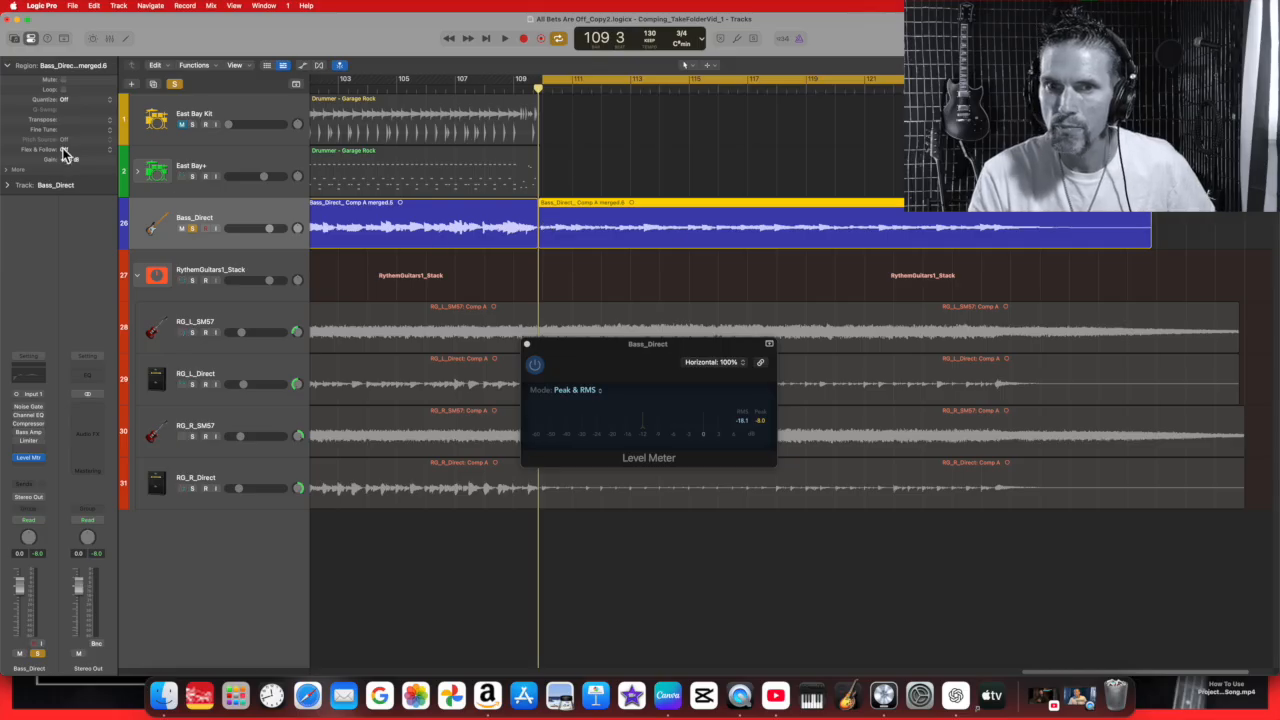
Set the gain of the new last bass region to +4.7 dB during playback and recheck its levels with the meter reset.
left_click(510, 38)
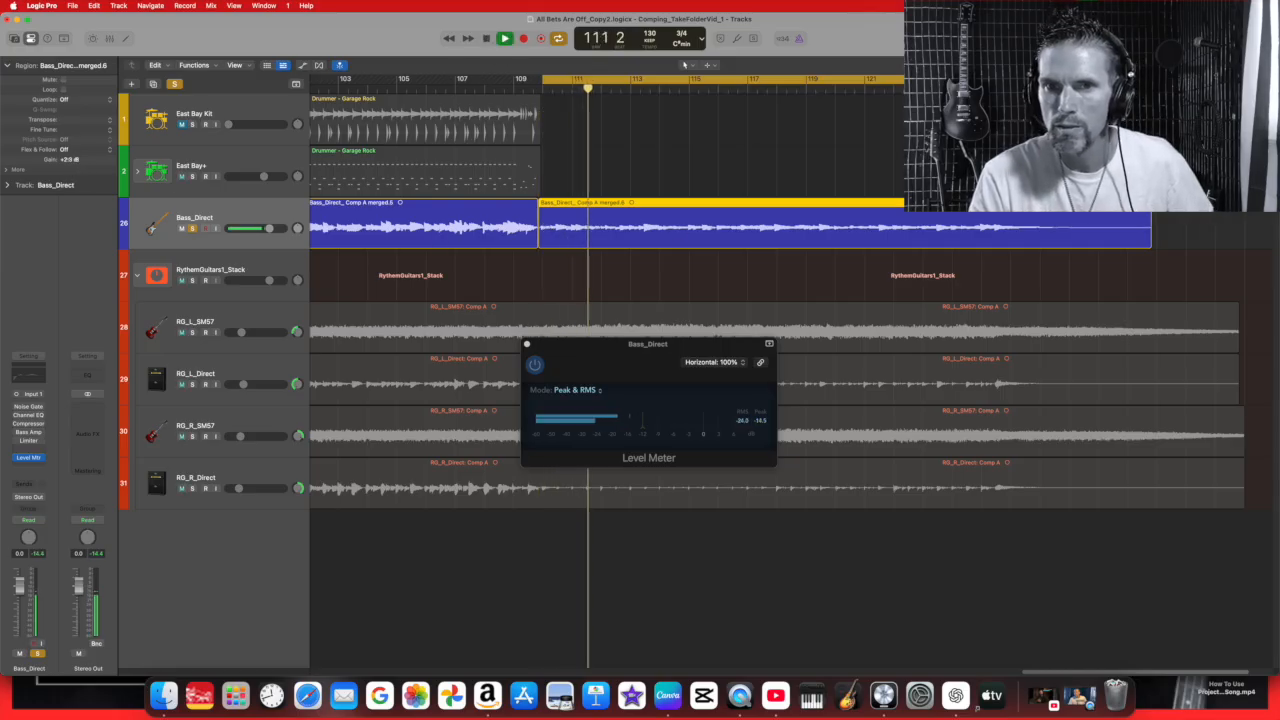
left_click_drag(70, 161, 70, 132)
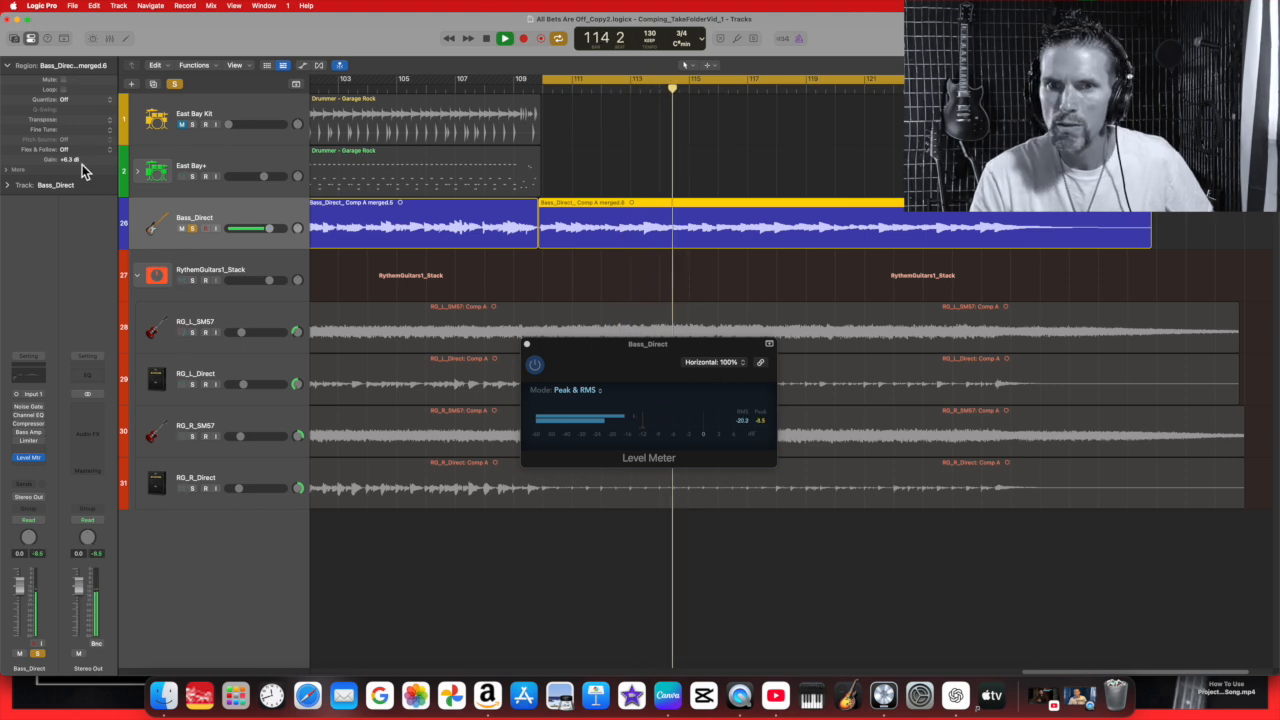
left_click_drag(71, 161, 73, 192)
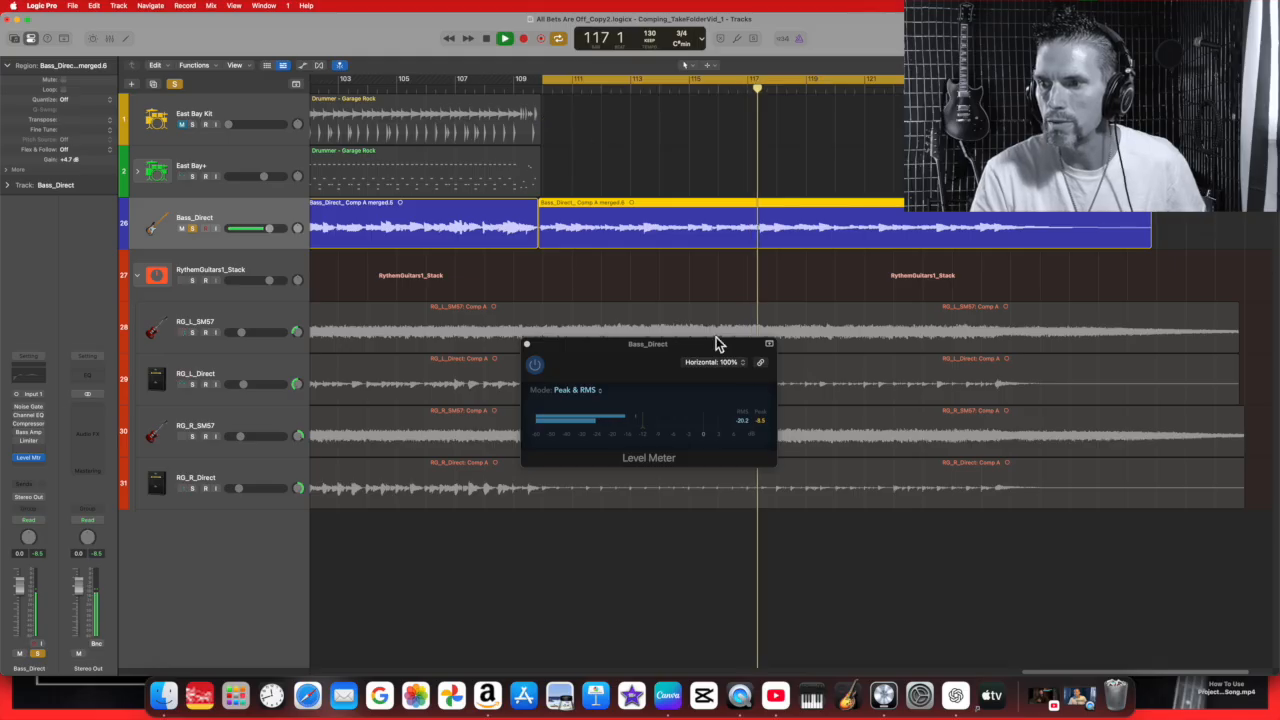
left_click(757, 424)
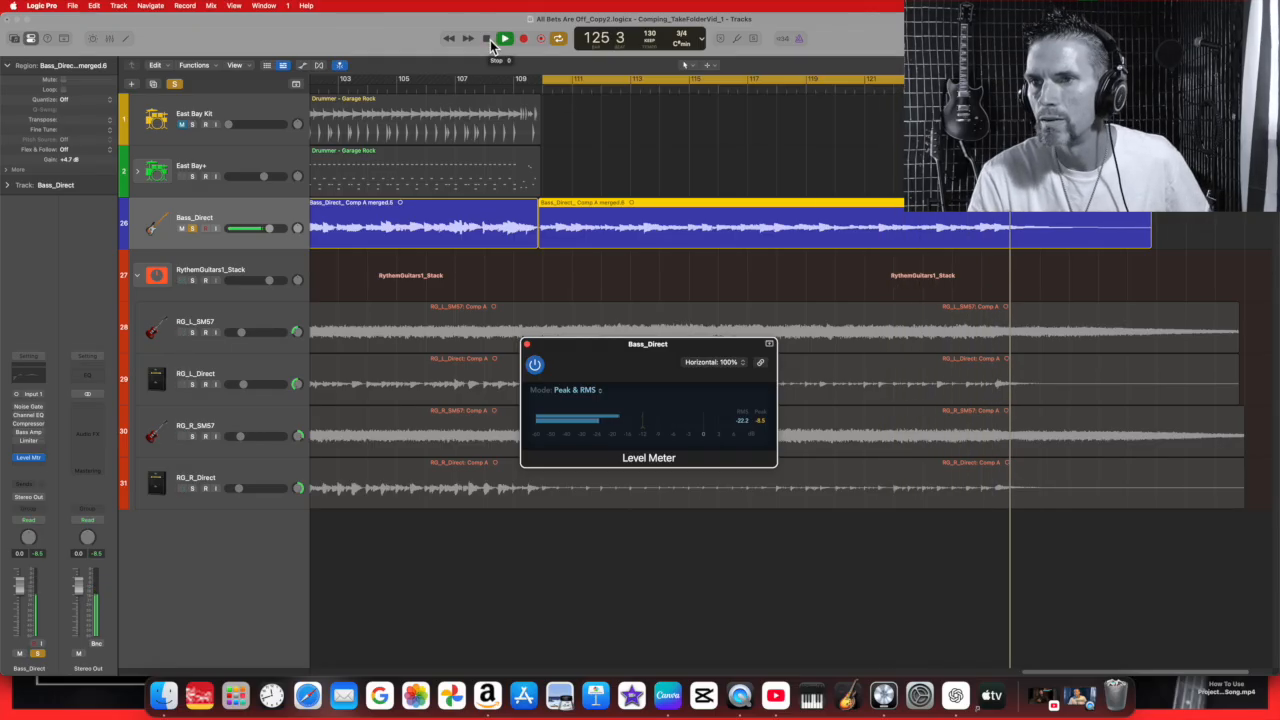
Stop the end-section loop, cycle across the whole song, and play the bass from the start with the Level Meter readings reset.
left_click(664, 84)
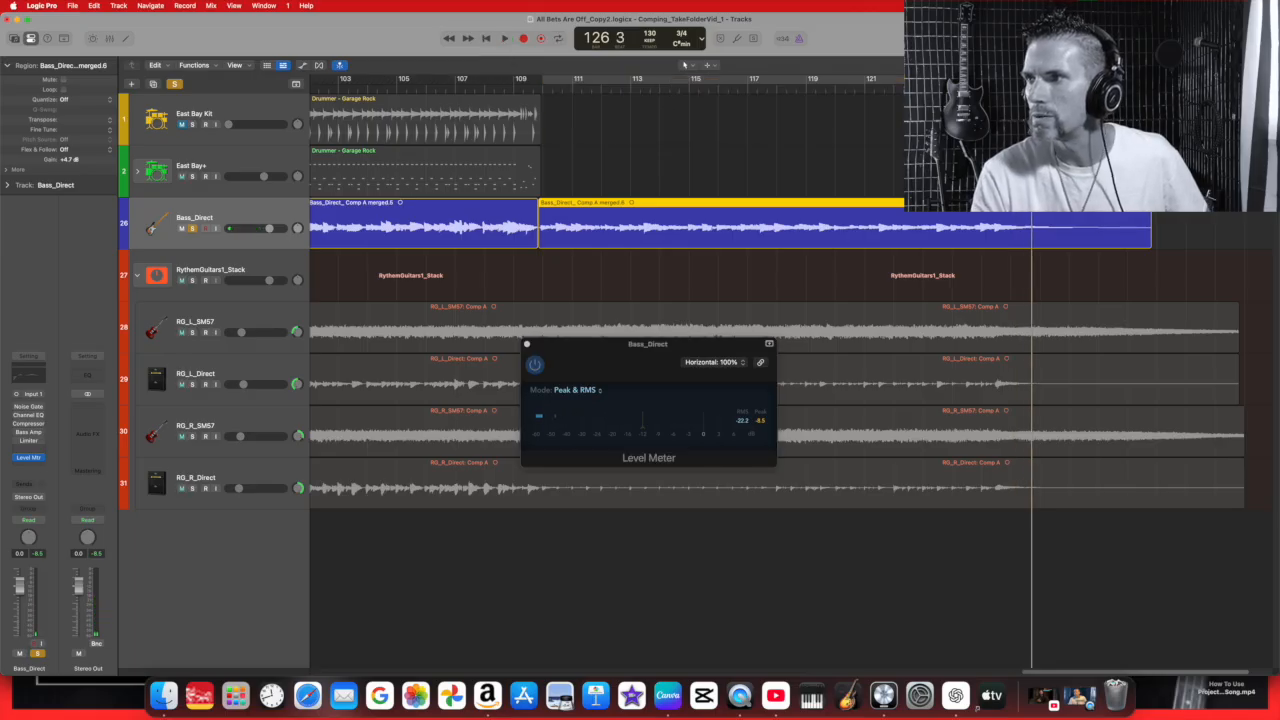
key("z")
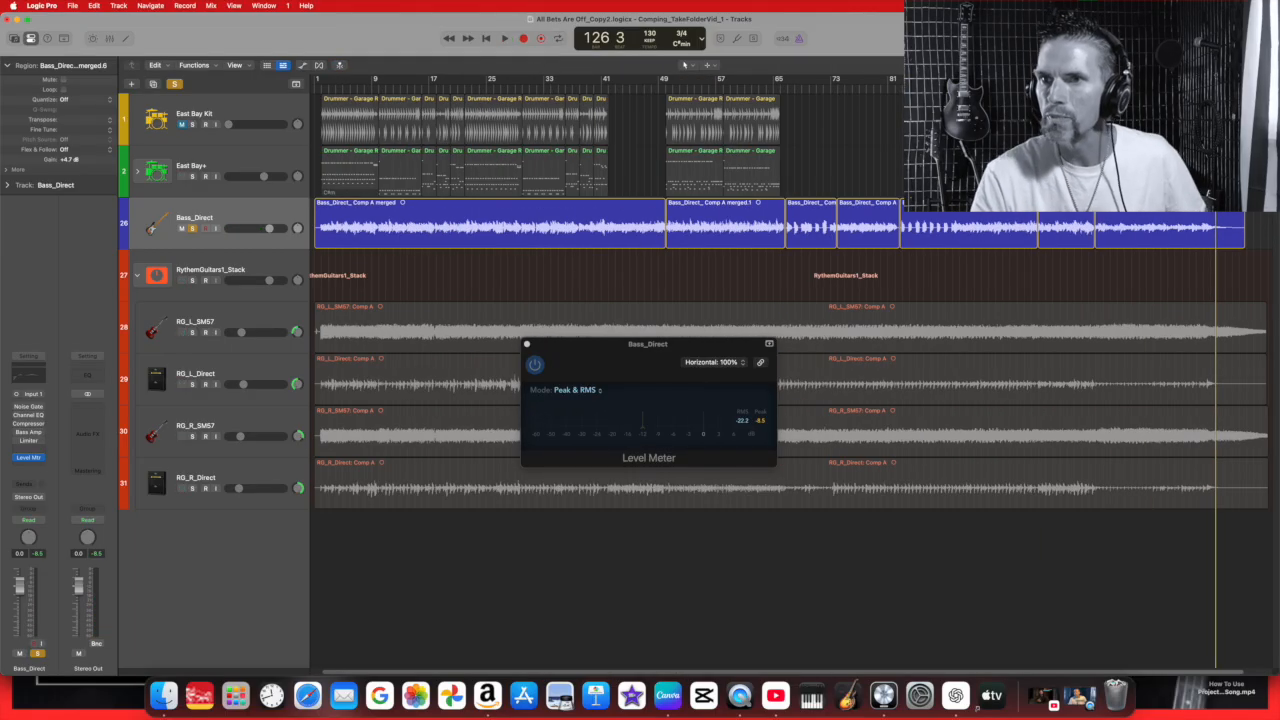
left_click_drag(322, 87, 1175, 82)
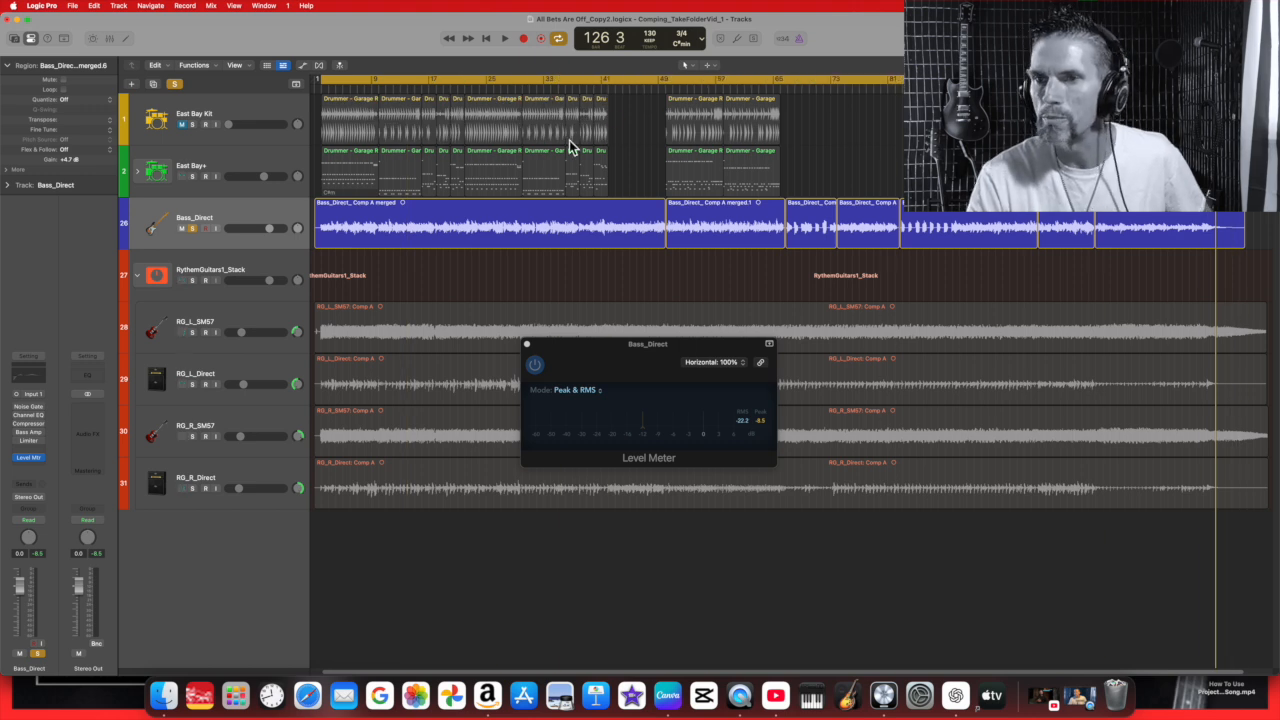
left_click(506, 39)
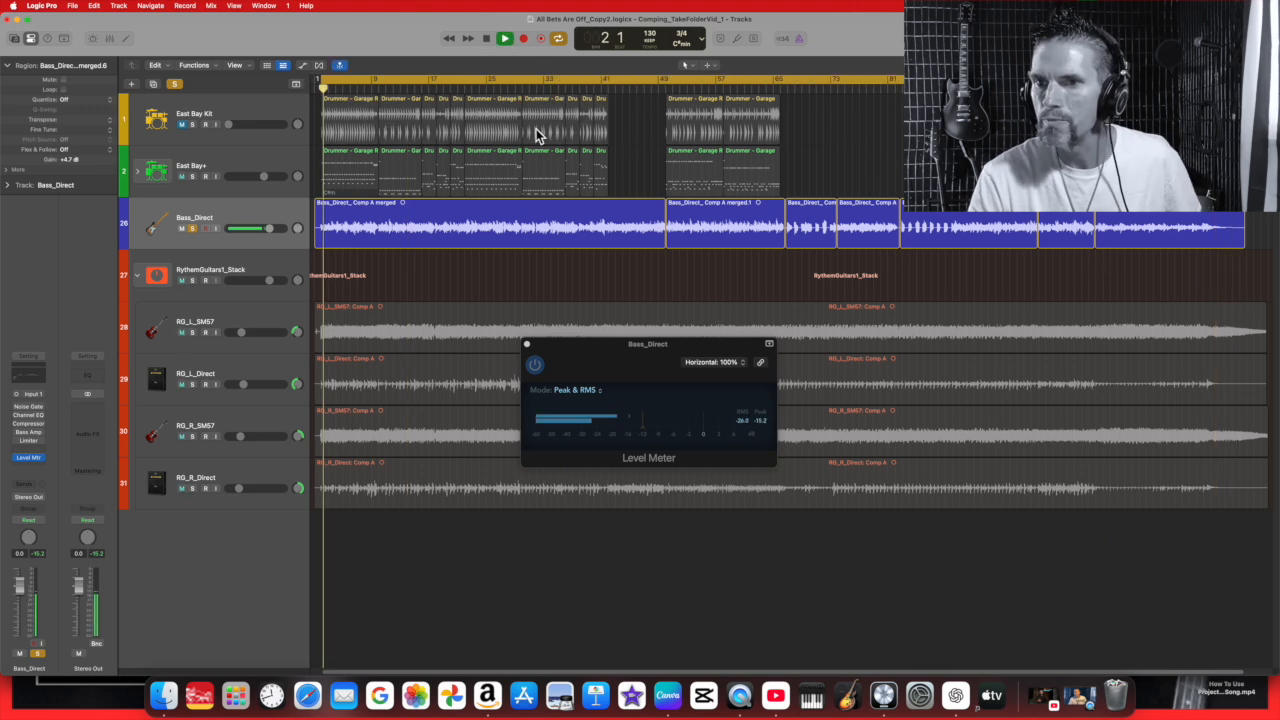
left_click(749, 420)
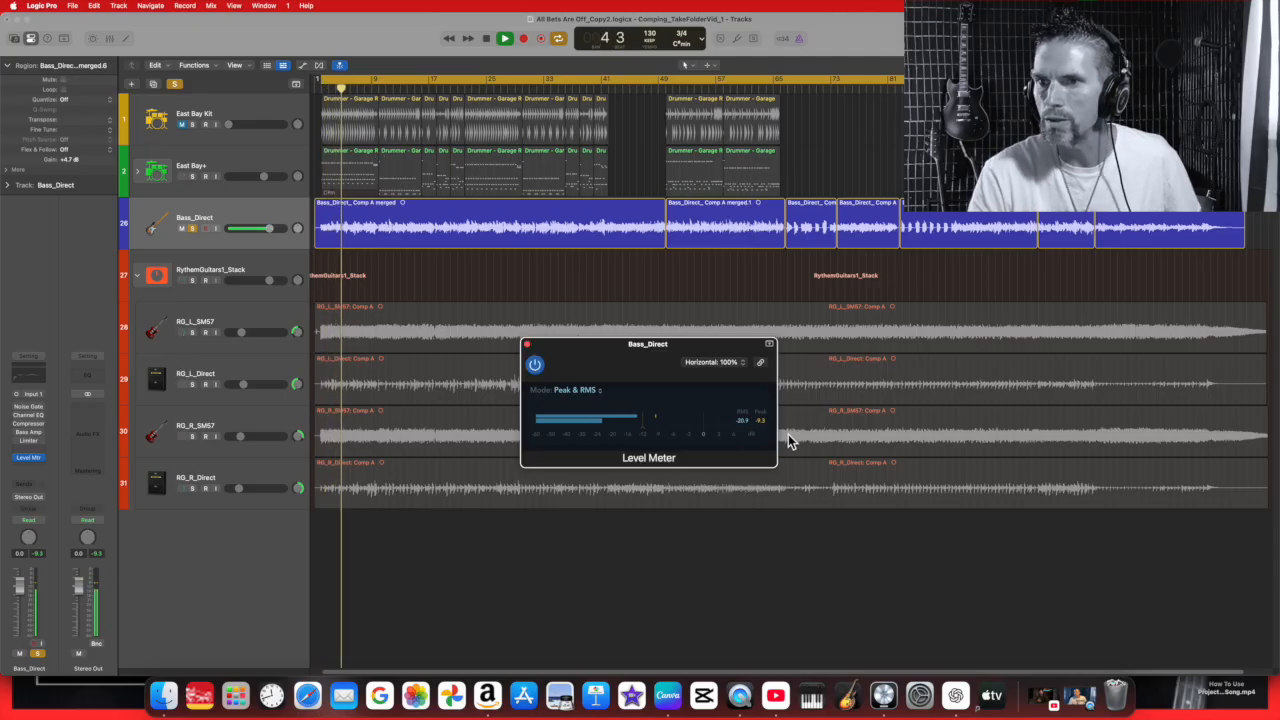
Check the bass levels from about bars 28 and 46 with the meter reset, stop playback and turn off the cycle.
left_click(512, 89)
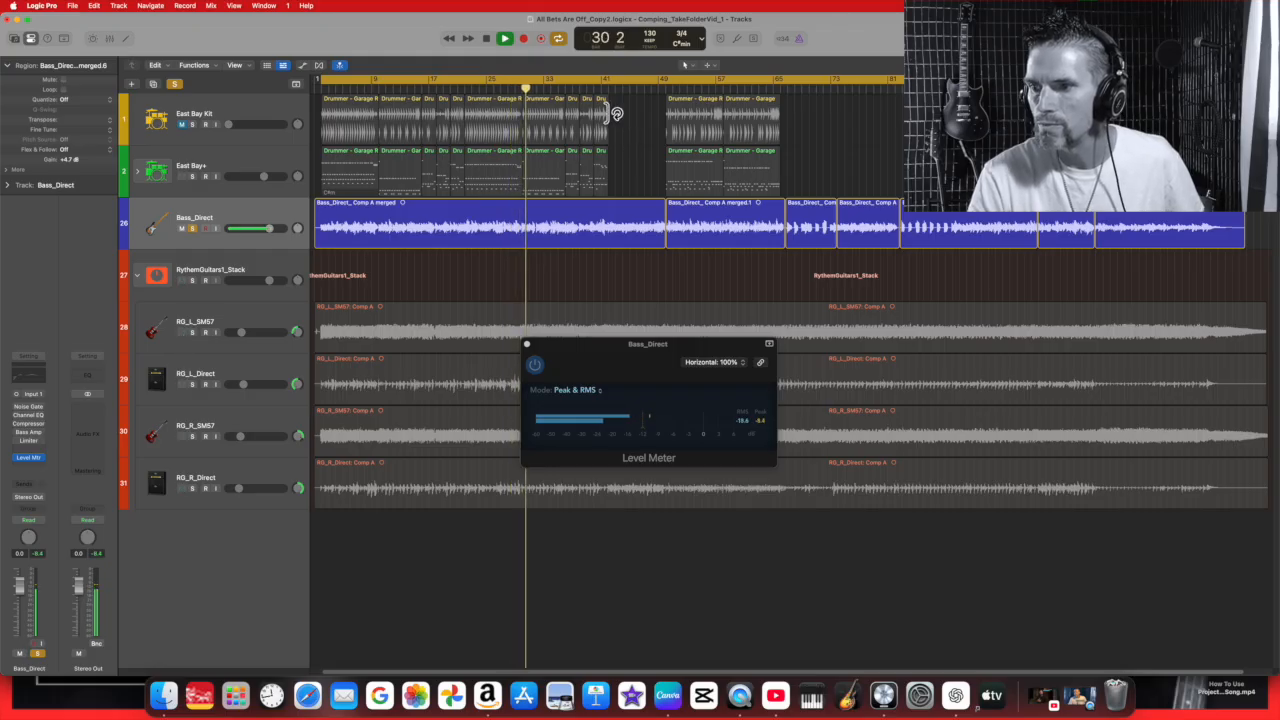
left_click(748, 430)
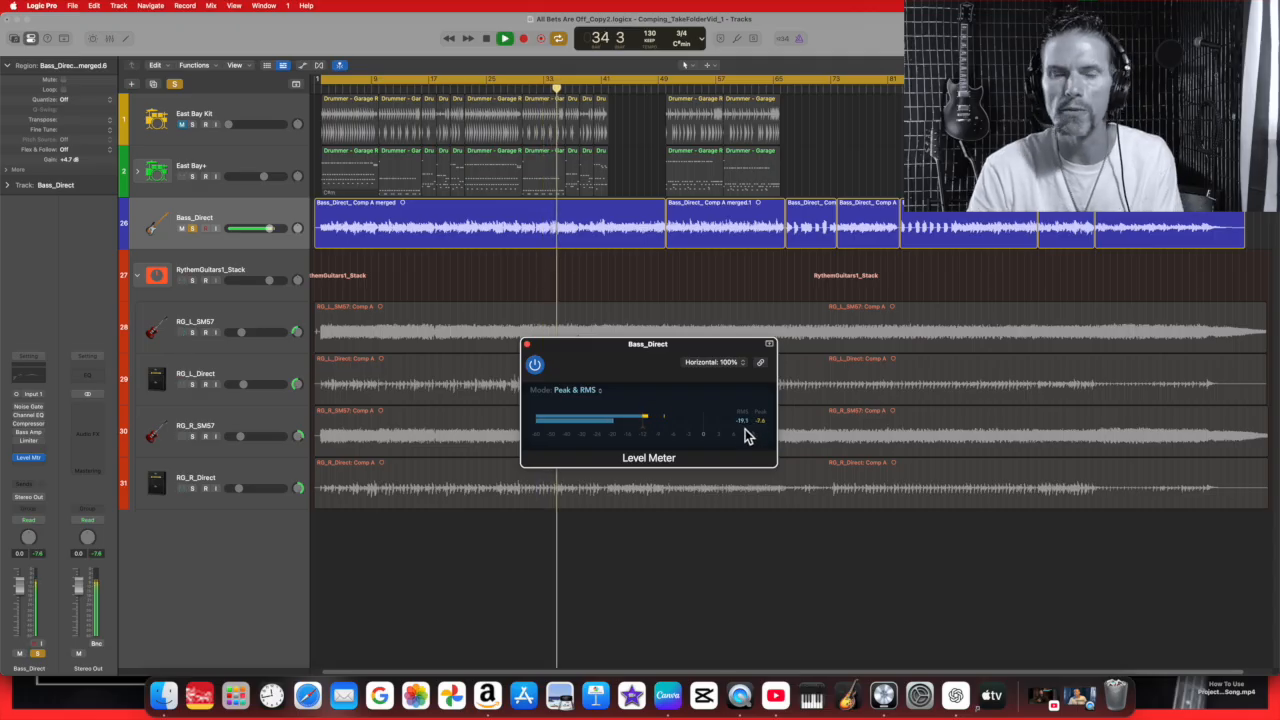
left_click(642, 92)
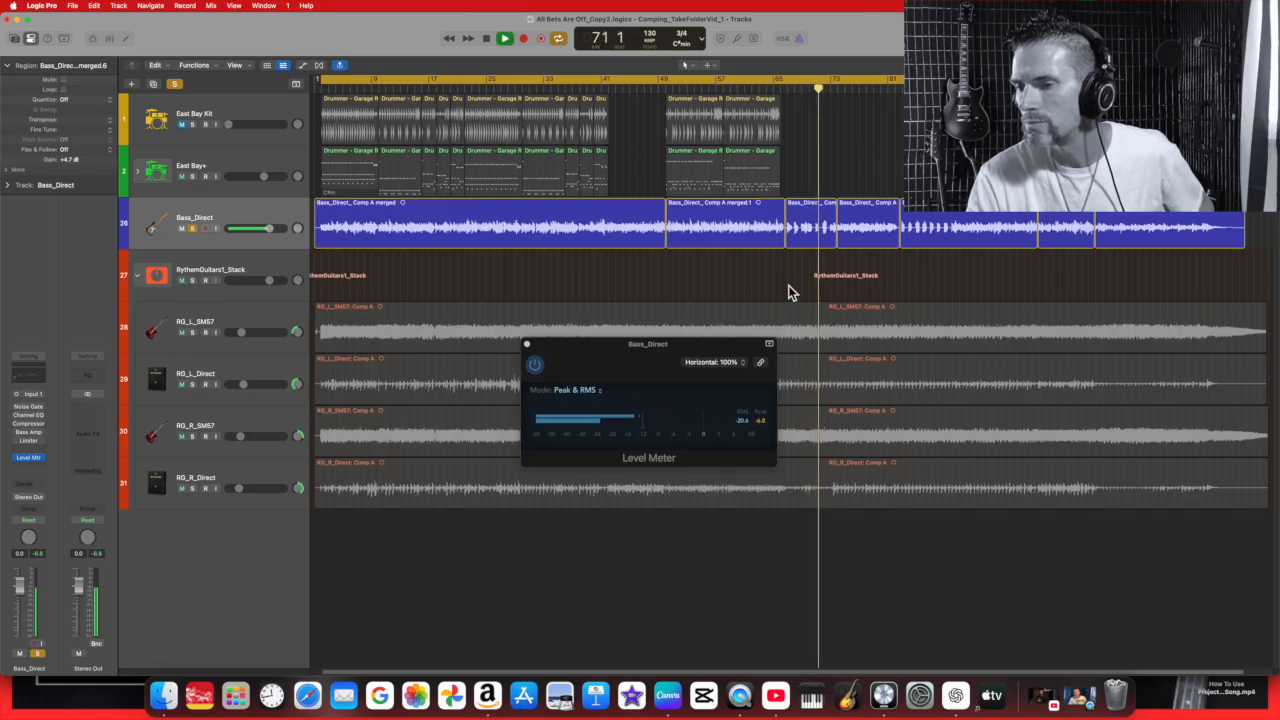
left_click(486, 38)
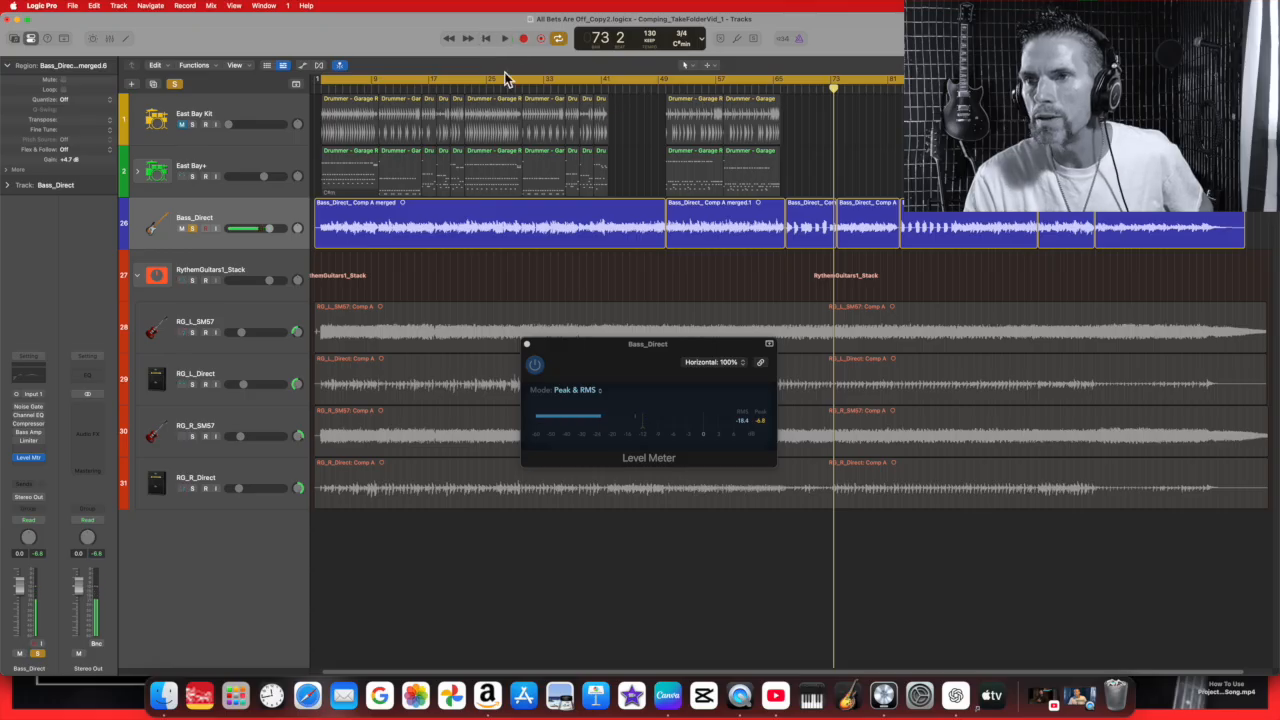
left_click(618, 84)
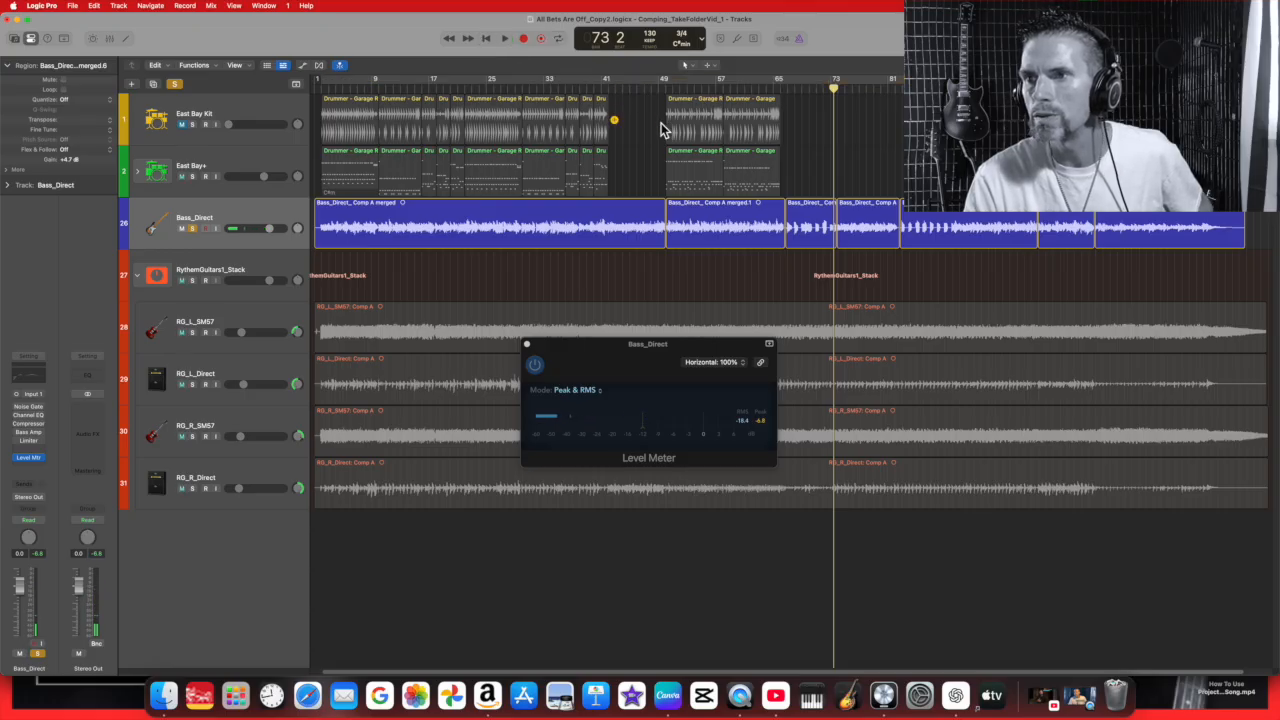
Play the bass from bar 48 across the region boundary at bar 50, listening to the transition.
left_click(650, 86)
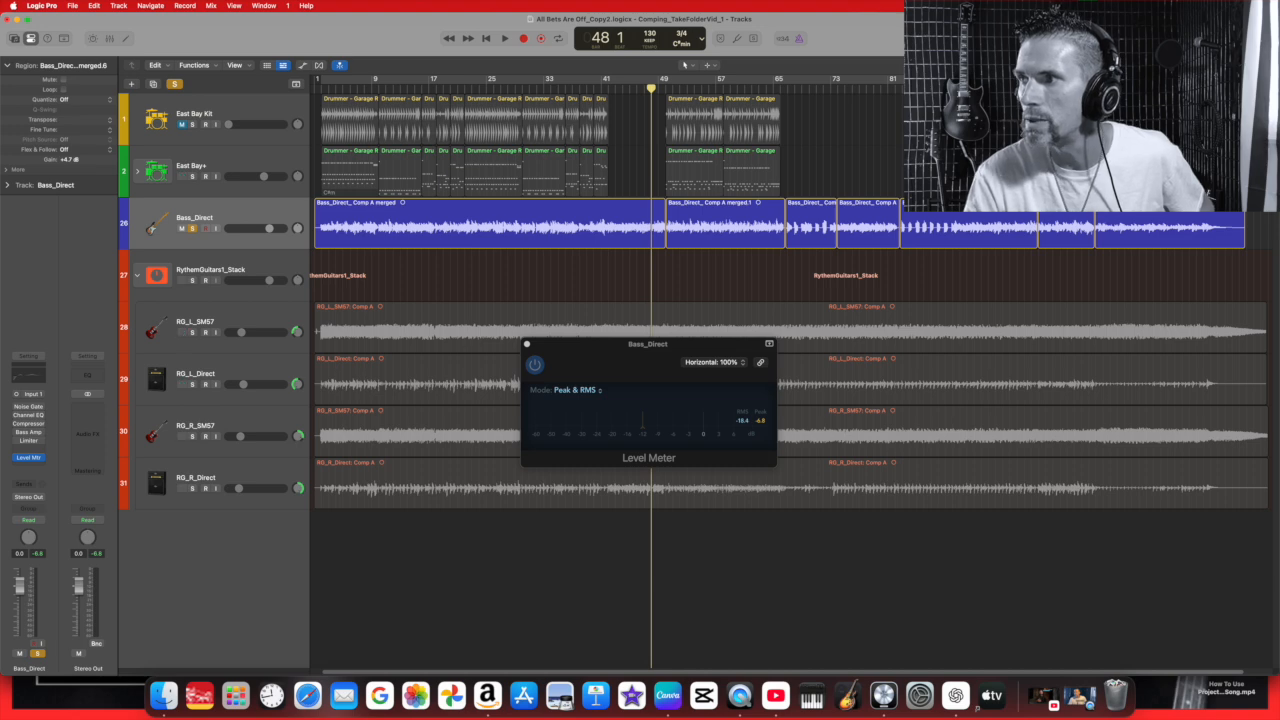
left_click_drag(1228, 65, 1240, 65)
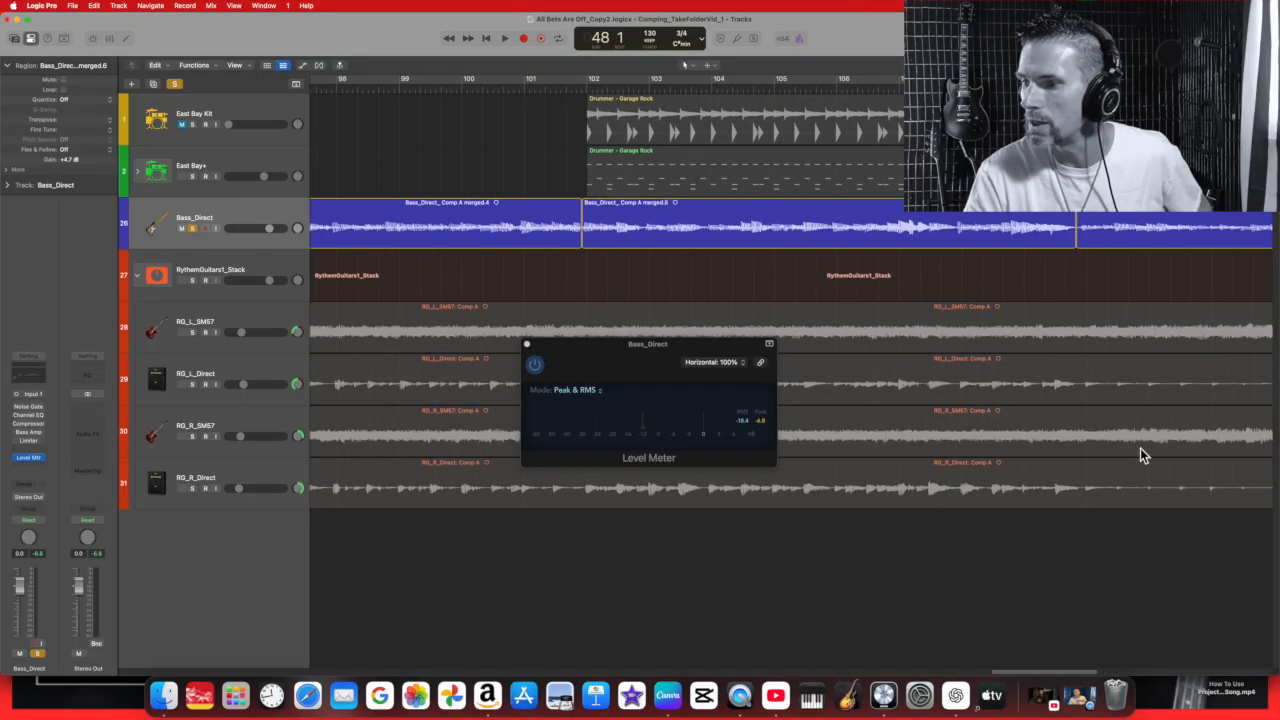
left_click_drag(1037, 673, 655, 673)
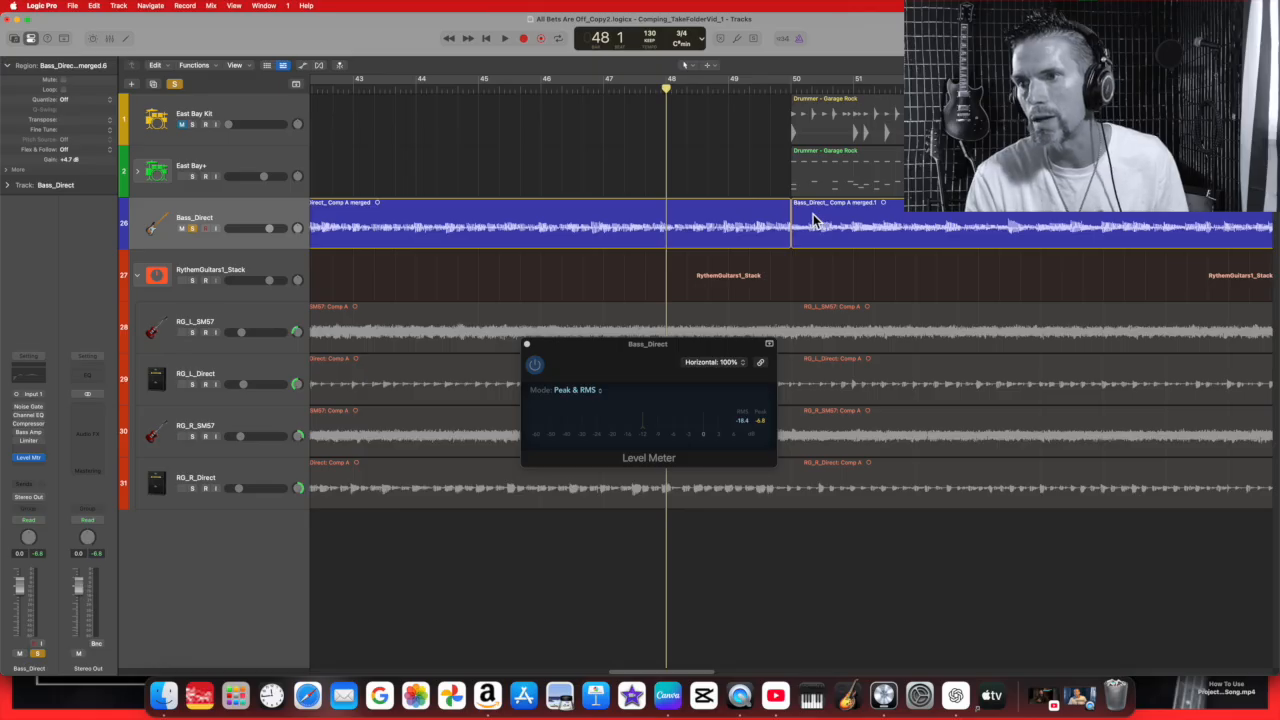
left_click(503, 40)
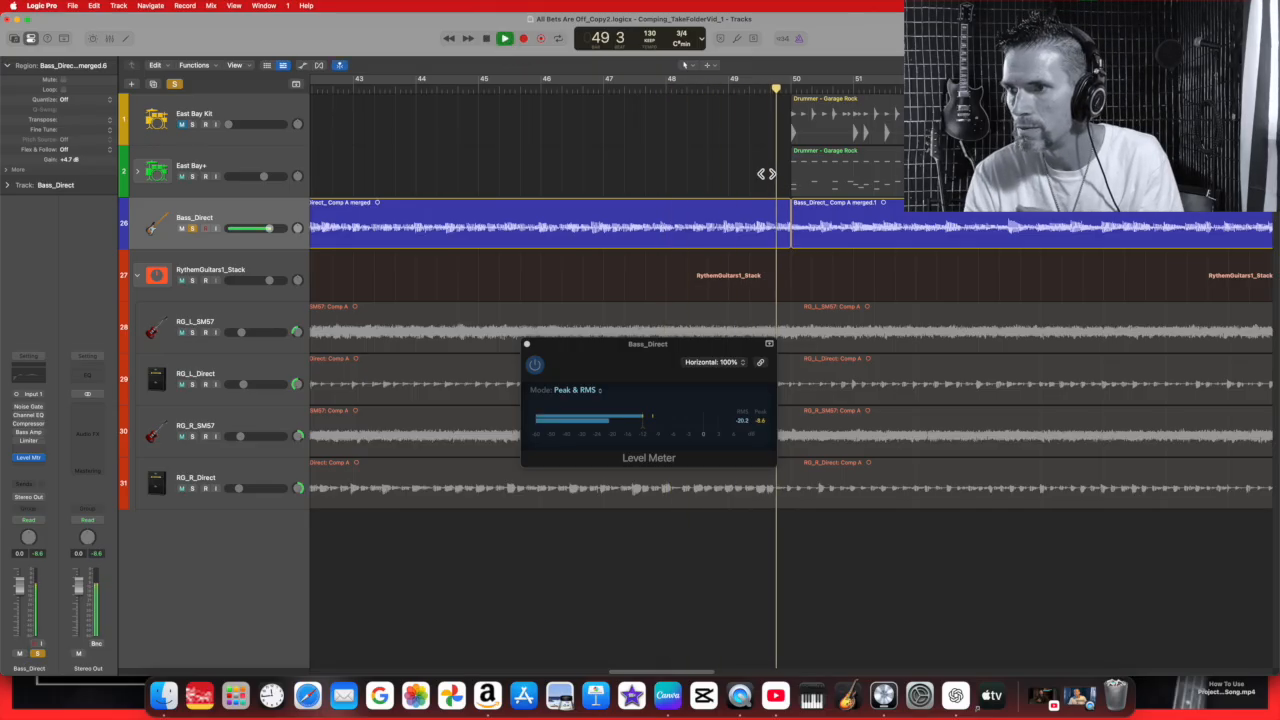
left_click(486, 39)
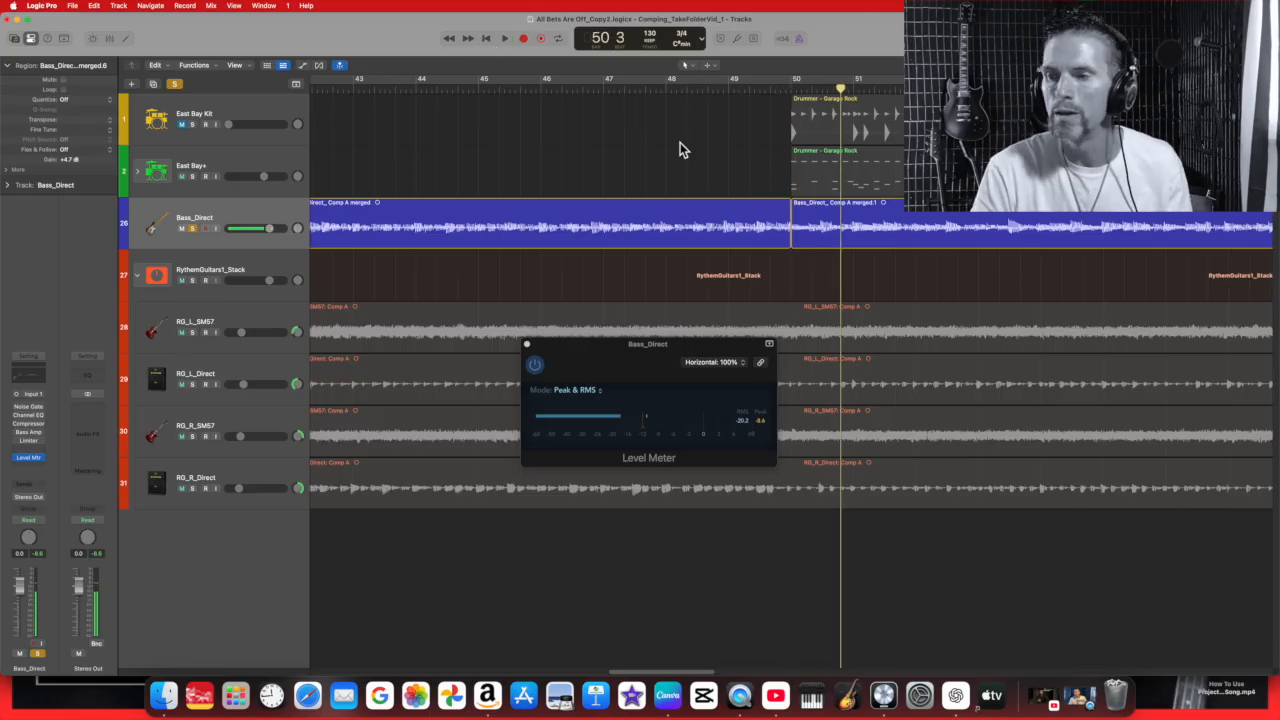
Try extending the start of the bass region at bar 50 slightly earlier over the preceding region, and undo the change.
left_click(790, 238)
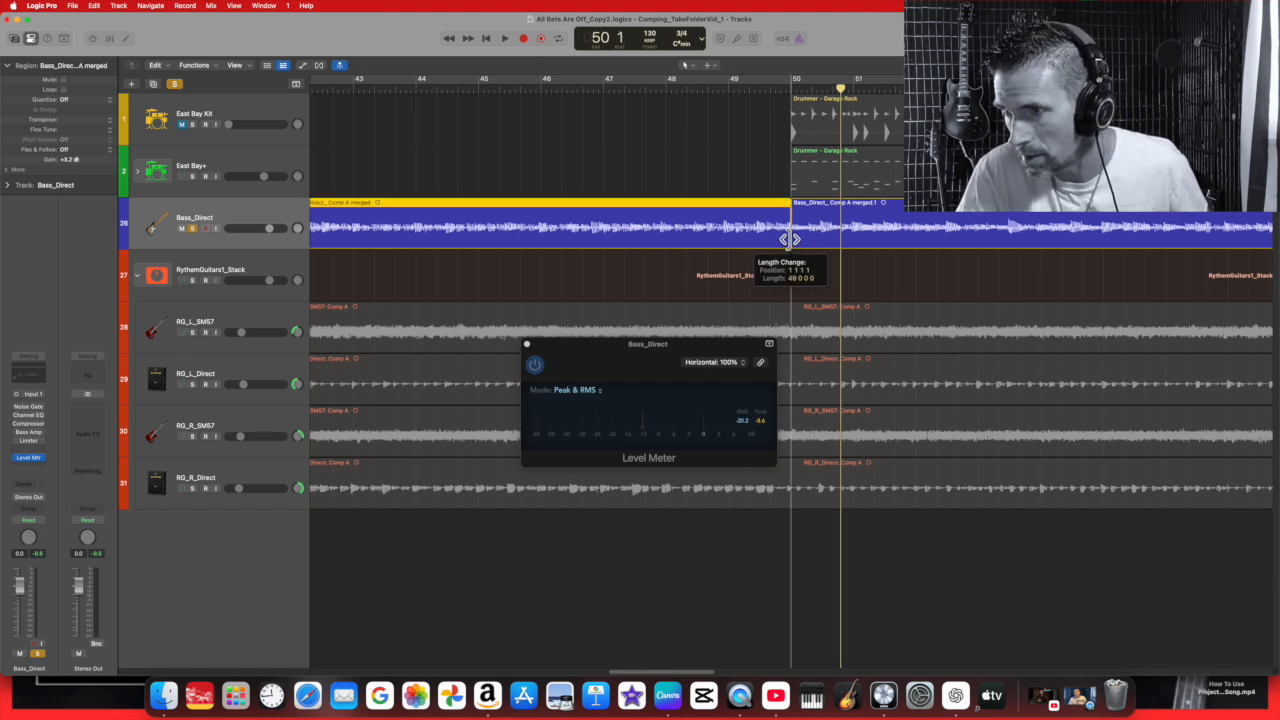
scroll(791, 238, "up", 10)
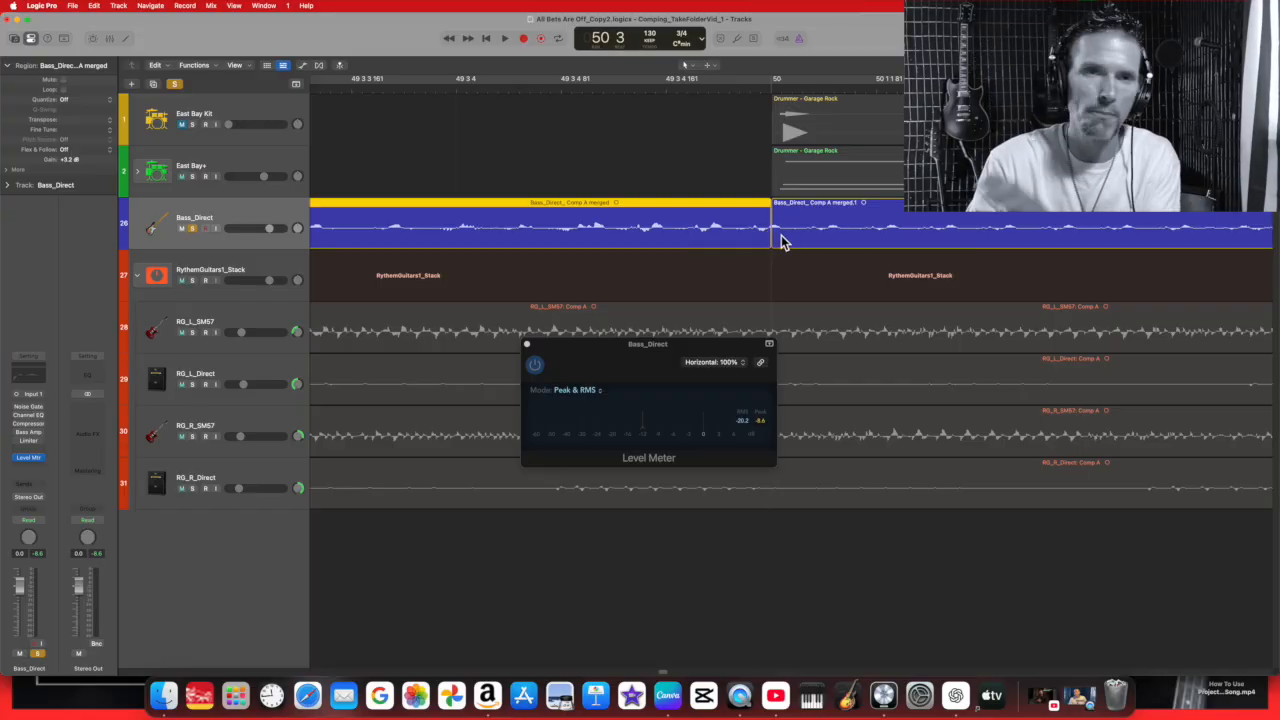
left_click(781, 239)
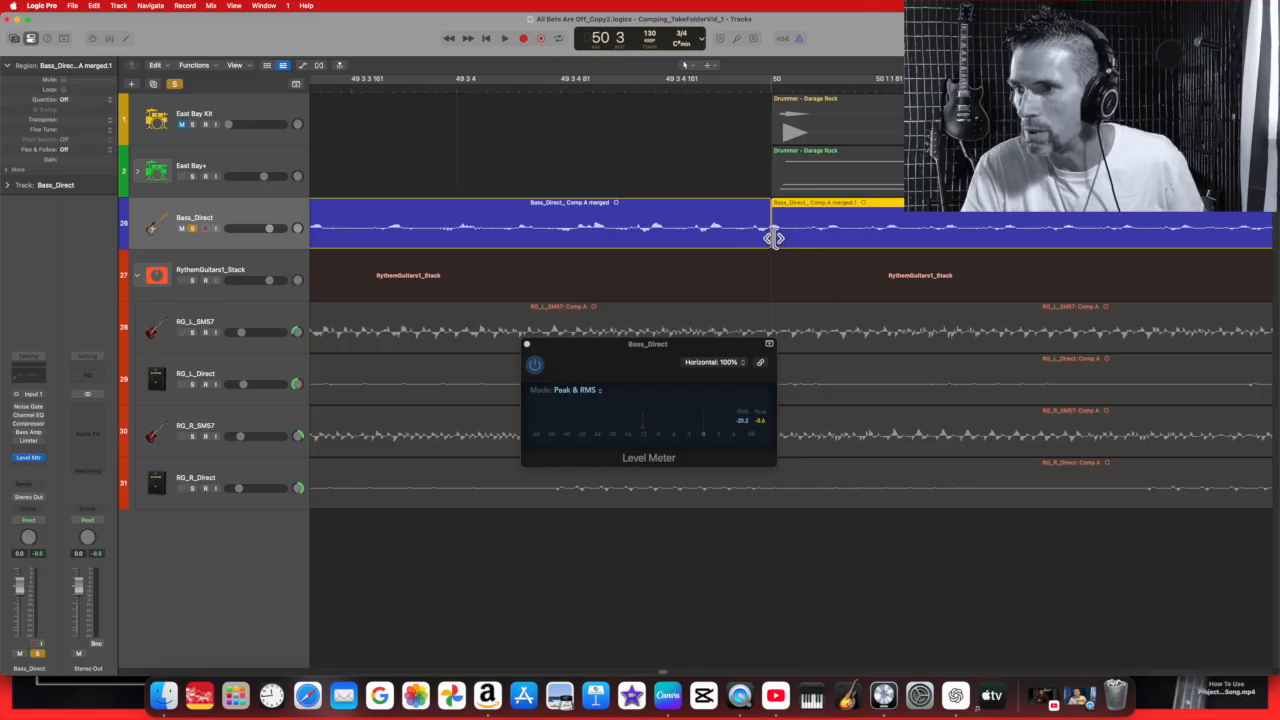
left_click_drag(773, 237, 767, 237)
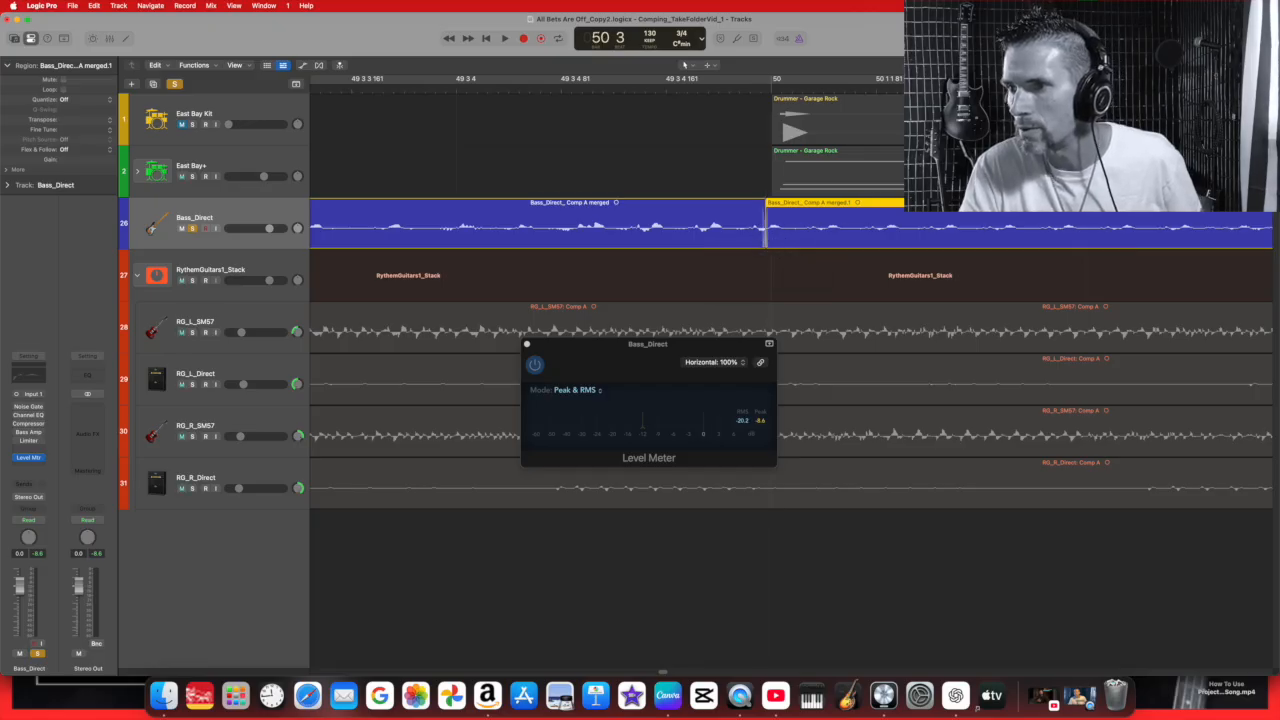
left_click(93, 8)
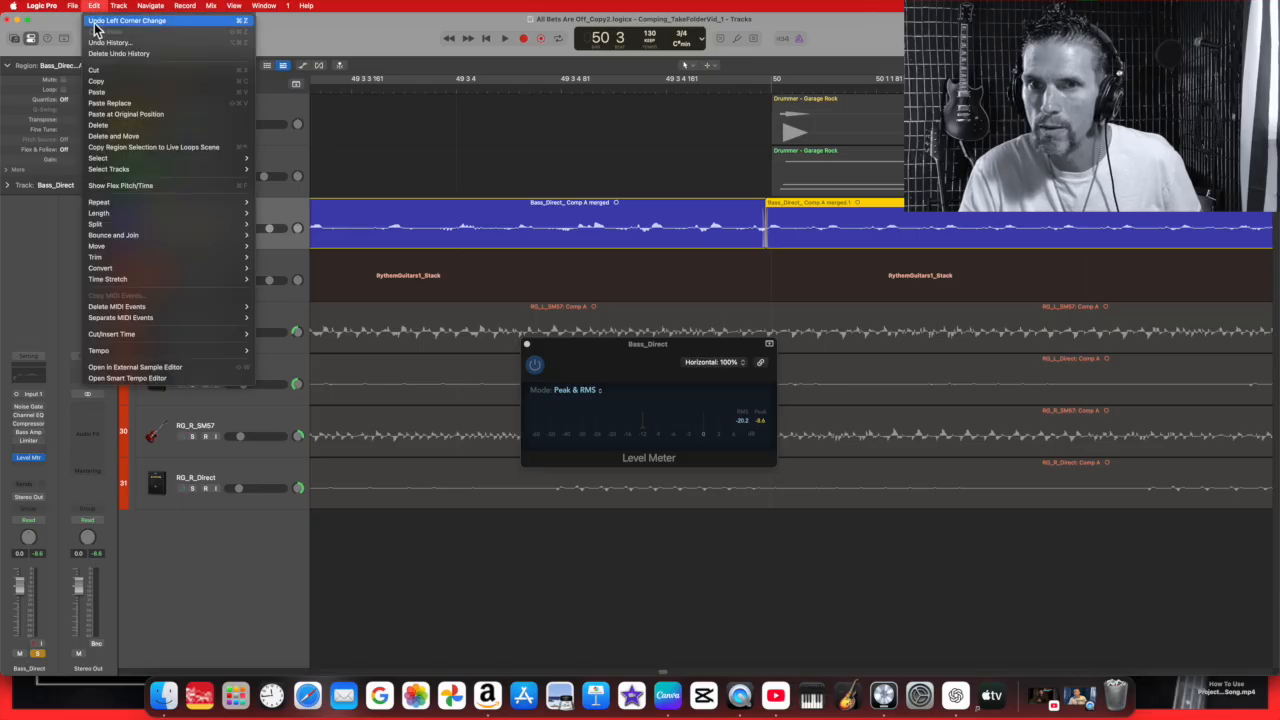
left_click(130, 20)
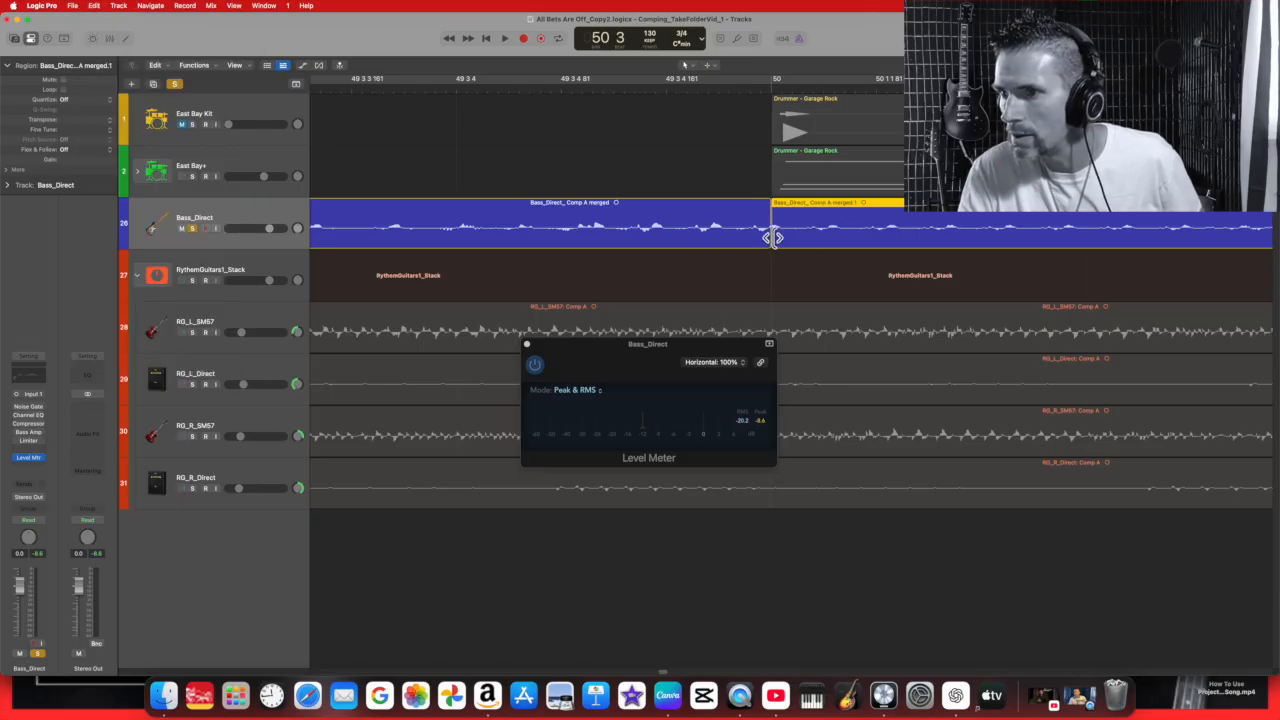
Extend the start of the bass region at bar 50 slightly over the preceding region to form a crossfade, and play the join.
left_click_drag(773, 235, 759, 238)
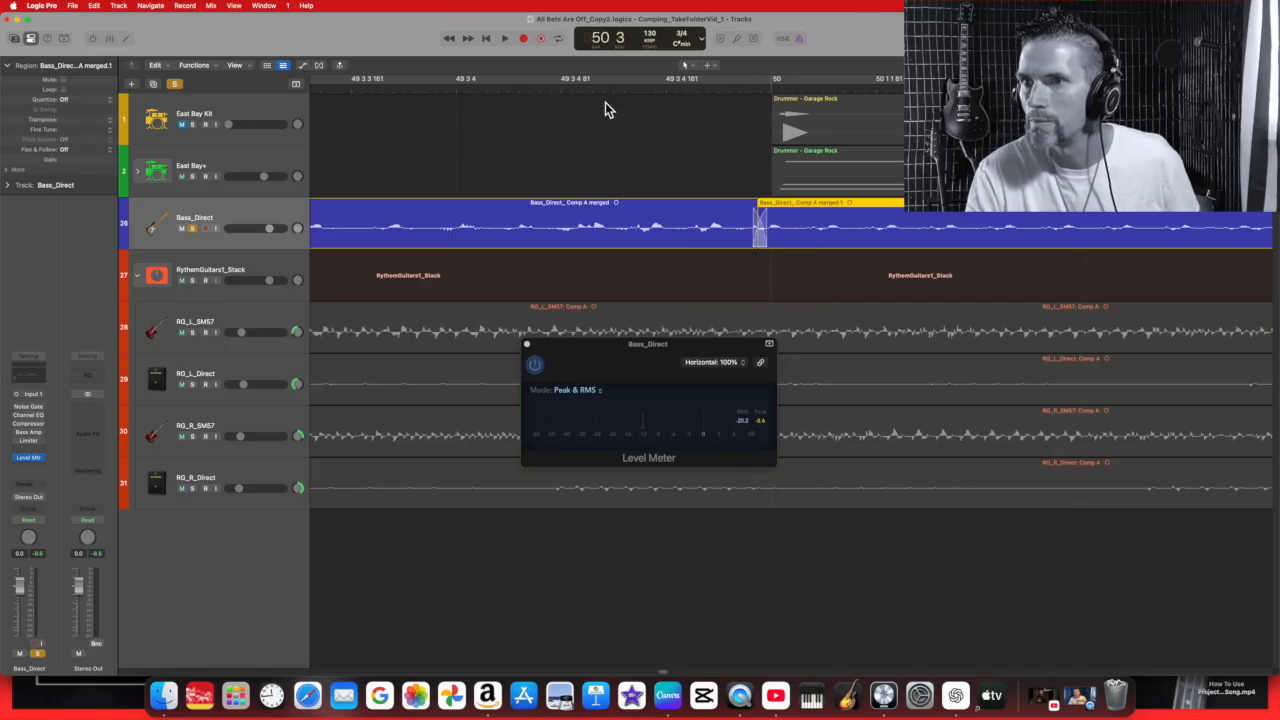
left_click(504, 38)
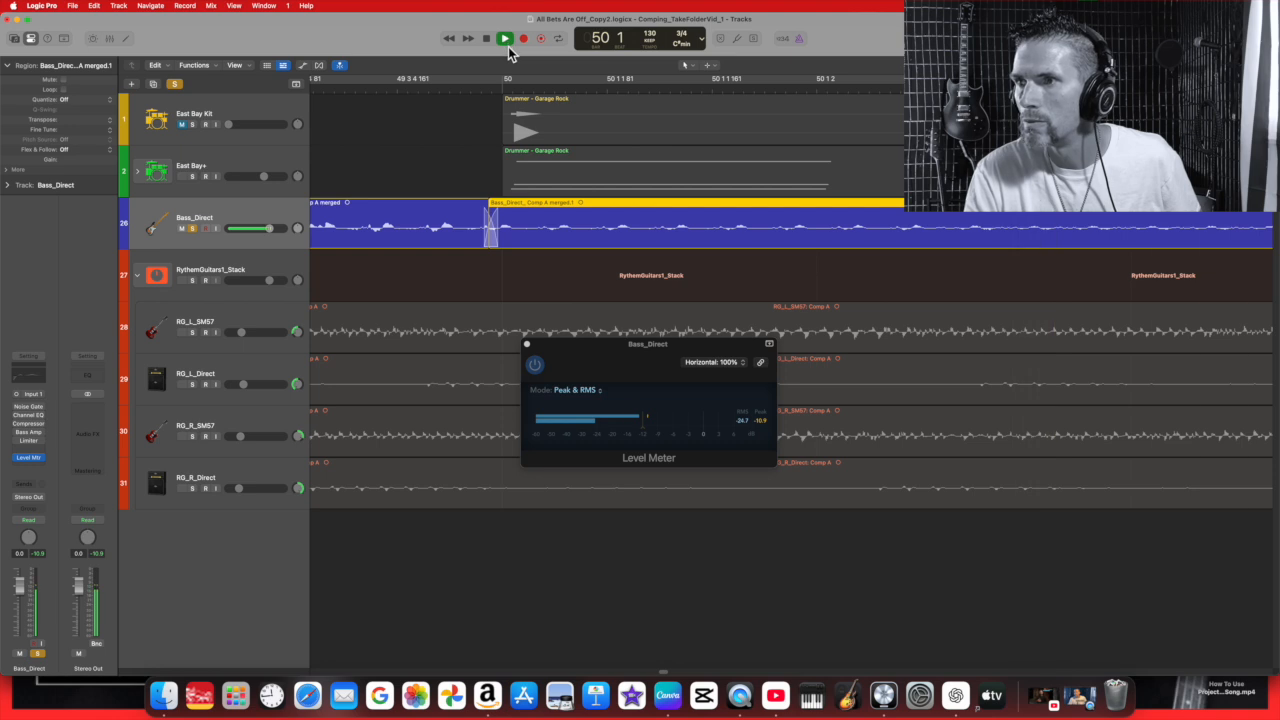
left_click(487, 38)
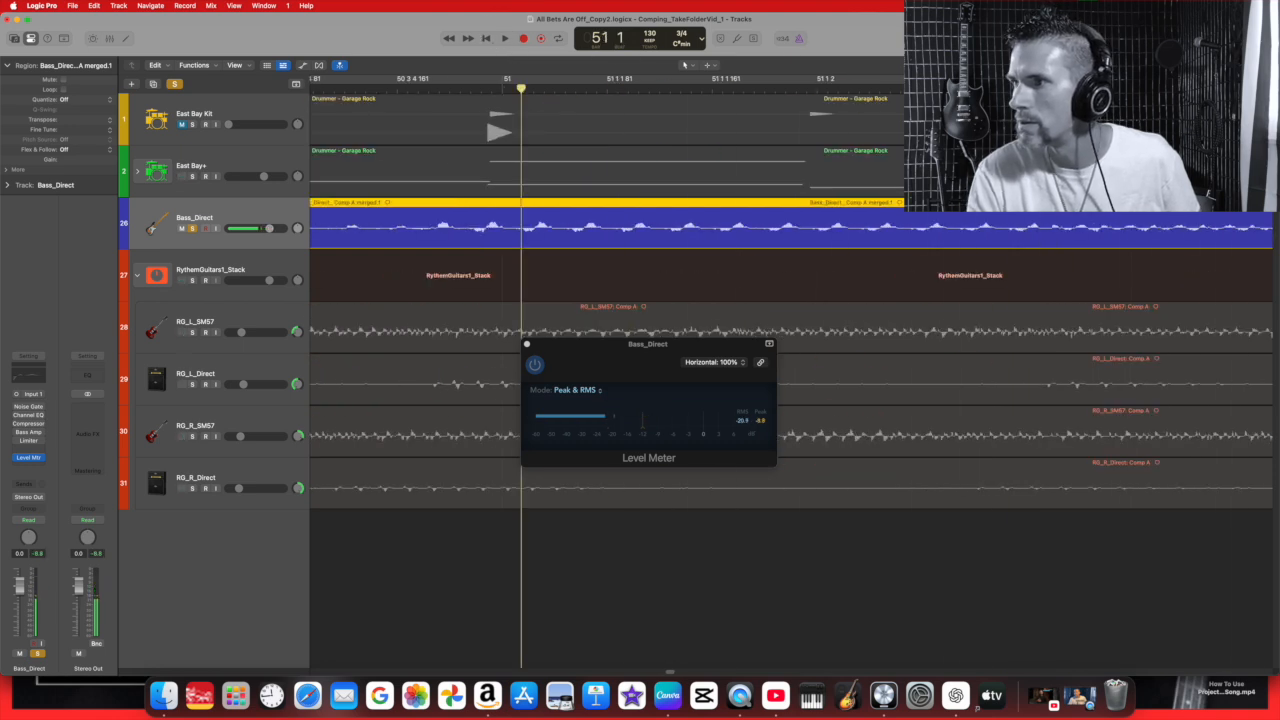
Replay the bass through the crossfade at bar 50 and stop just after it.
key("super+Left")
key("super+Left")
key("super+Left")
key("super+Left")
key("super+Left")
key("super+Left")
key("super+Left")
key("super+Left")
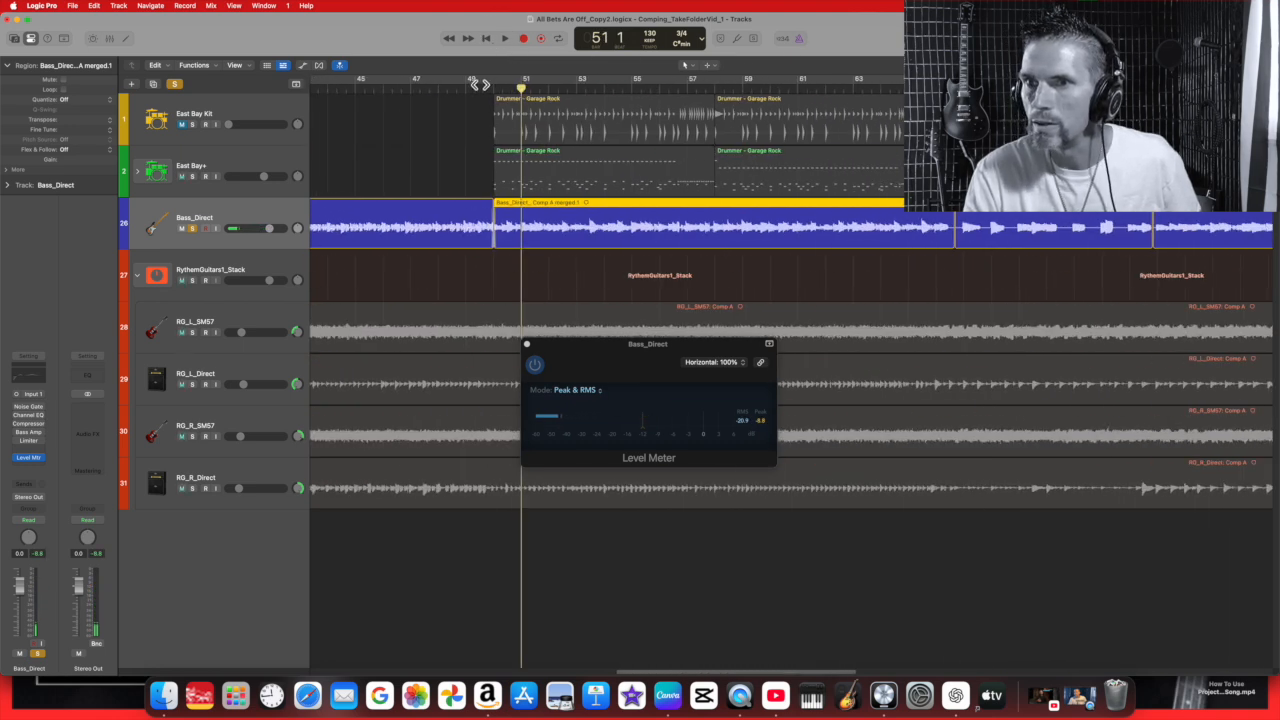
left_click(504, 38)
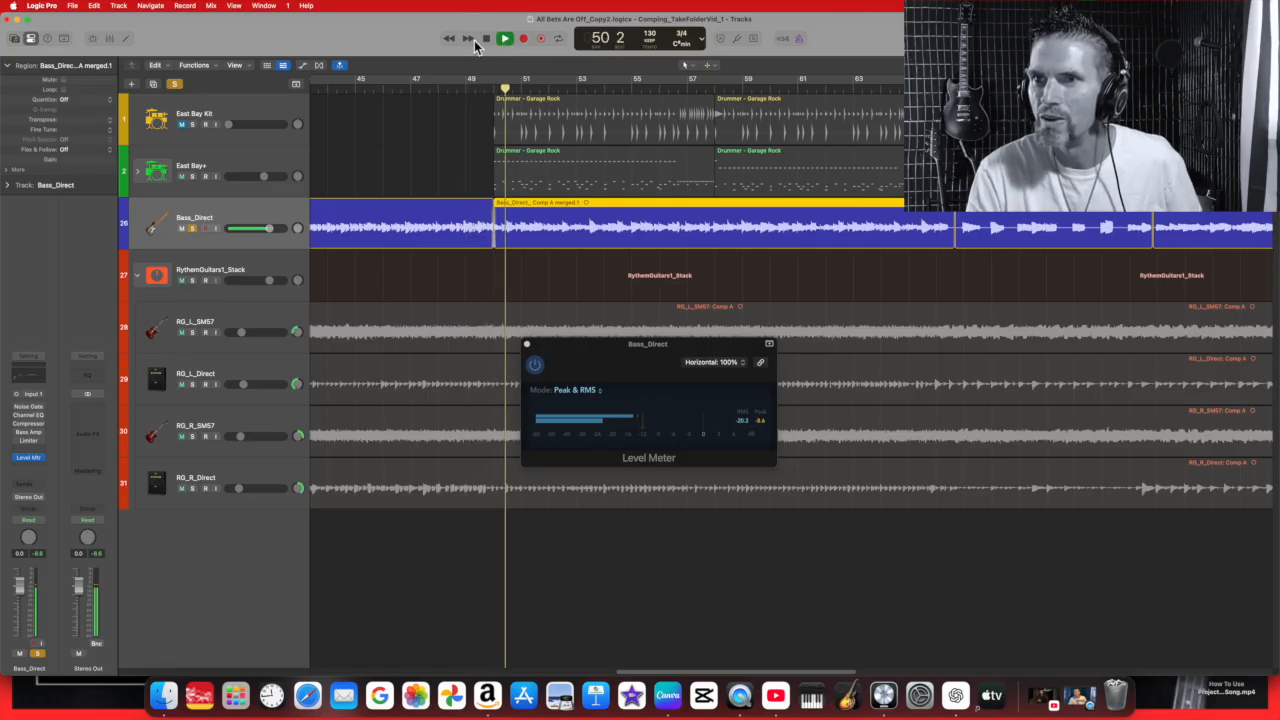
left_click(492, 40)
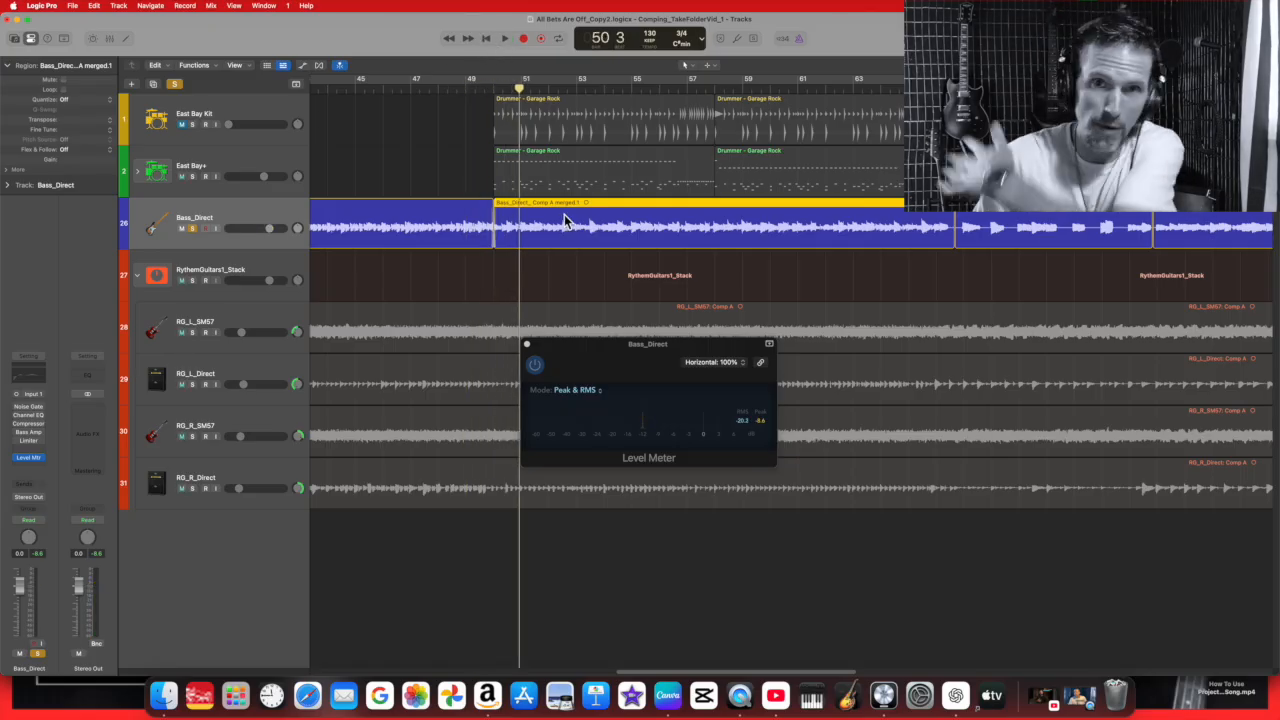
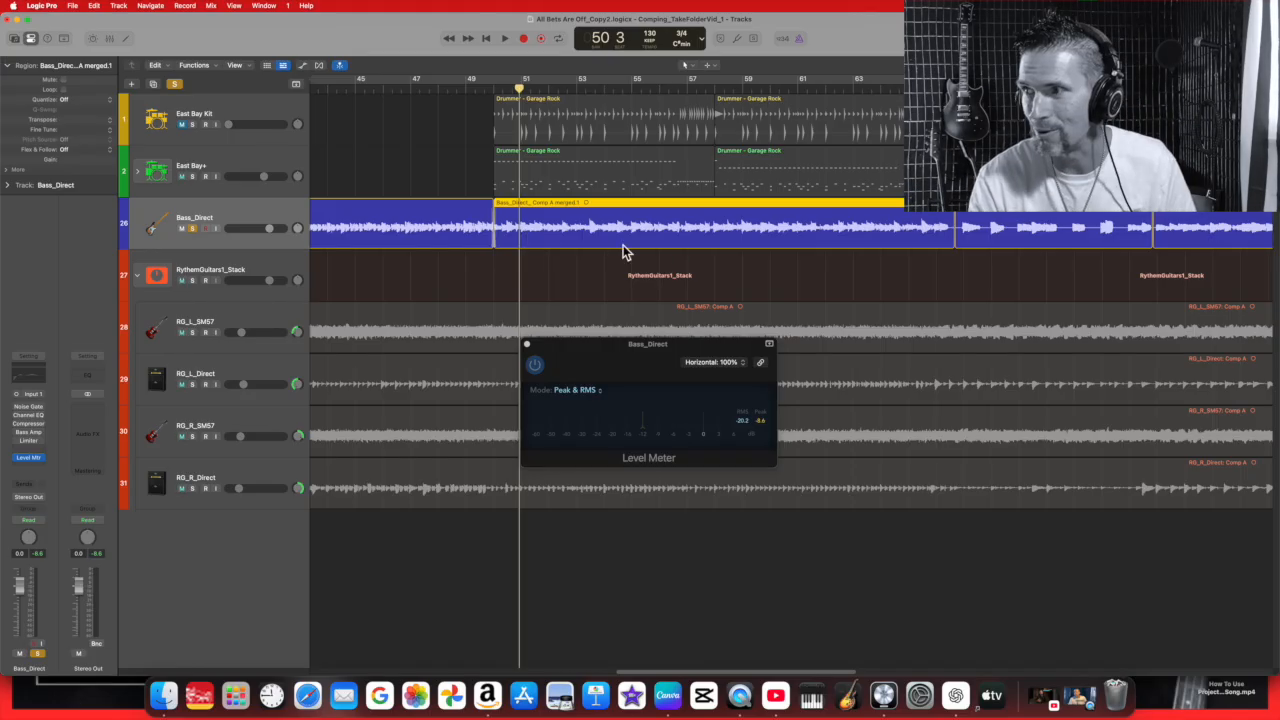
key("super+Right")
key("super+Right")
key("super+Right")
key("super+Right")
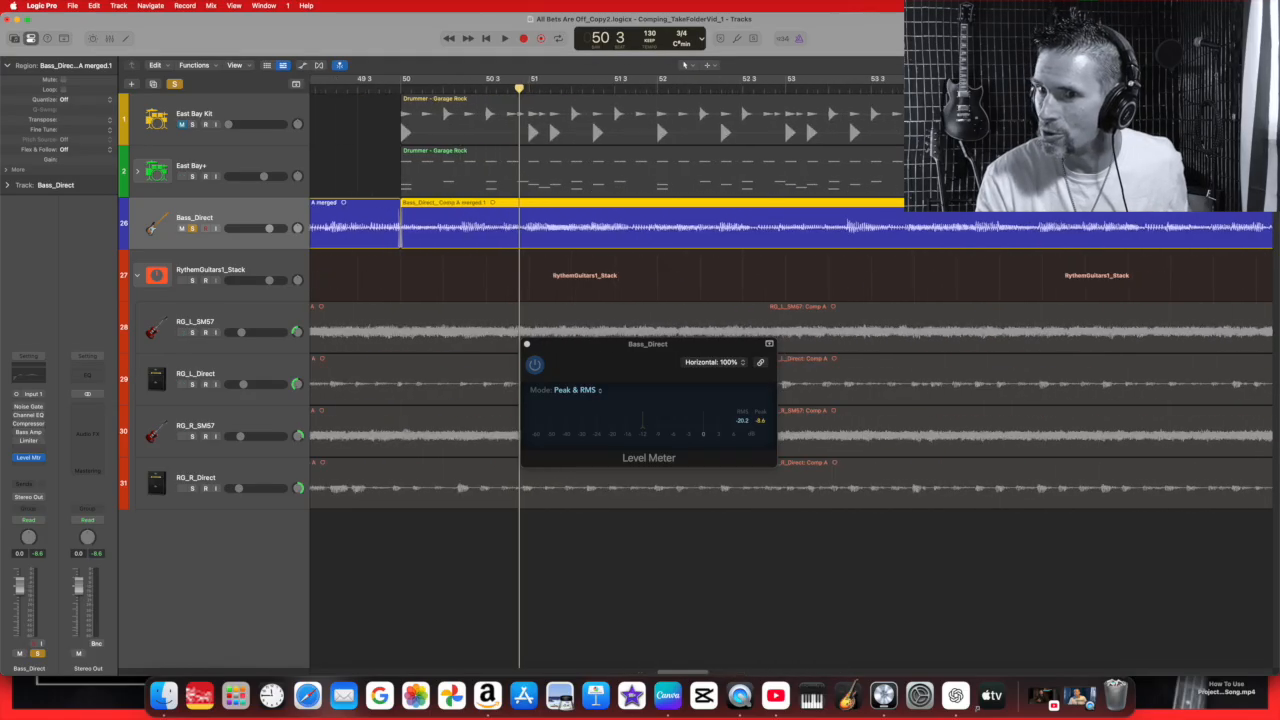
key("super+Left")
key("super+Left")
key("super+Left")
key("super+Left")
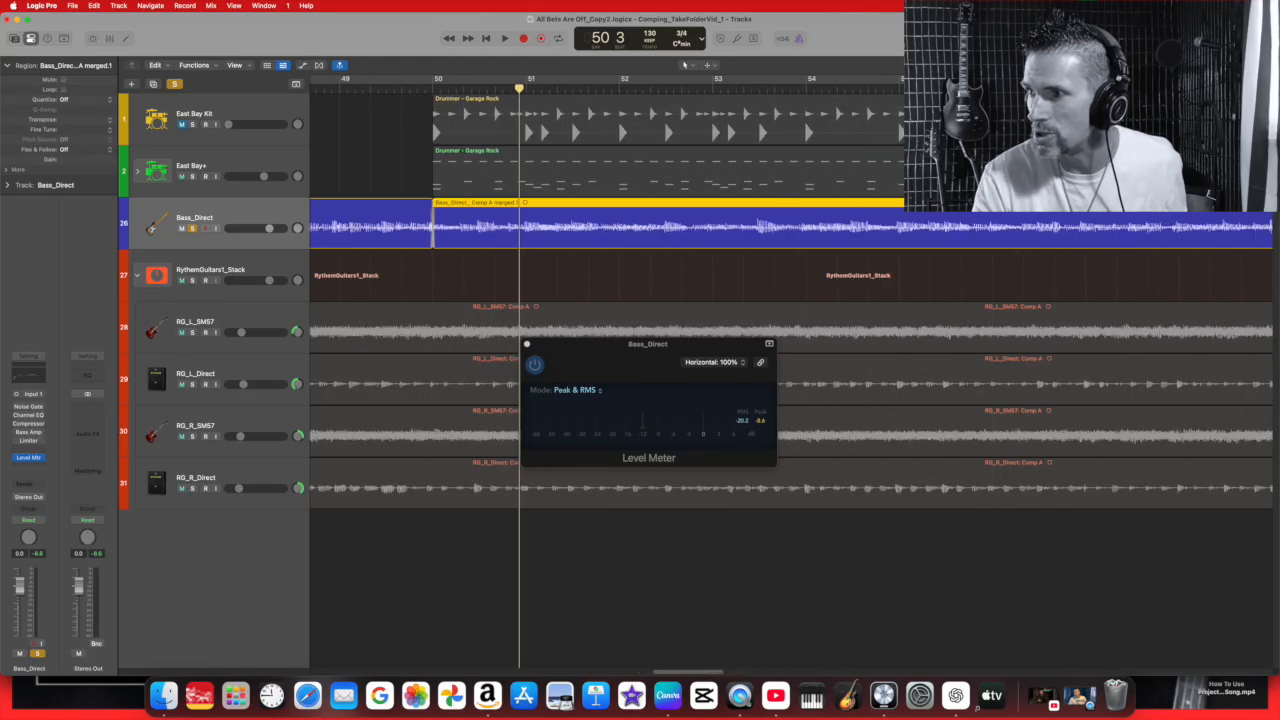
Place the playhead at bar 66 beat 2 and extend the start of the following bass region slightly earlier to form a crossfade.
left_click(912, 88)
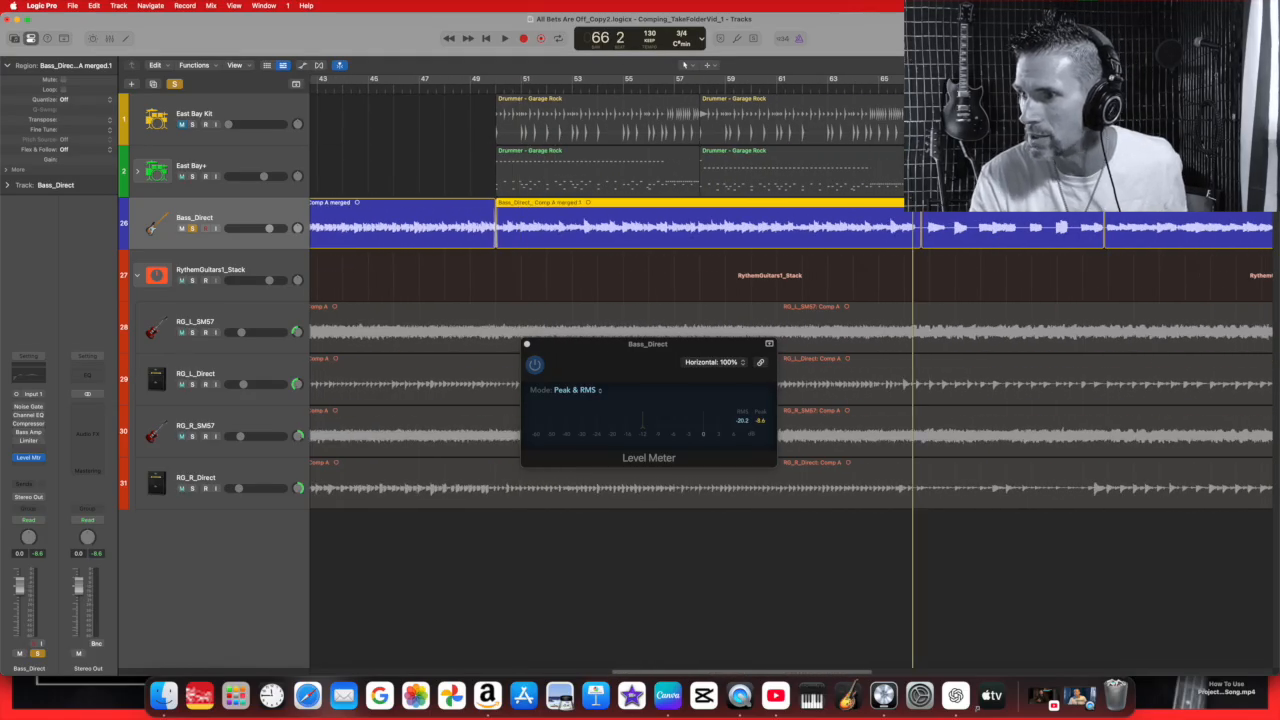
left_click(914, 88)
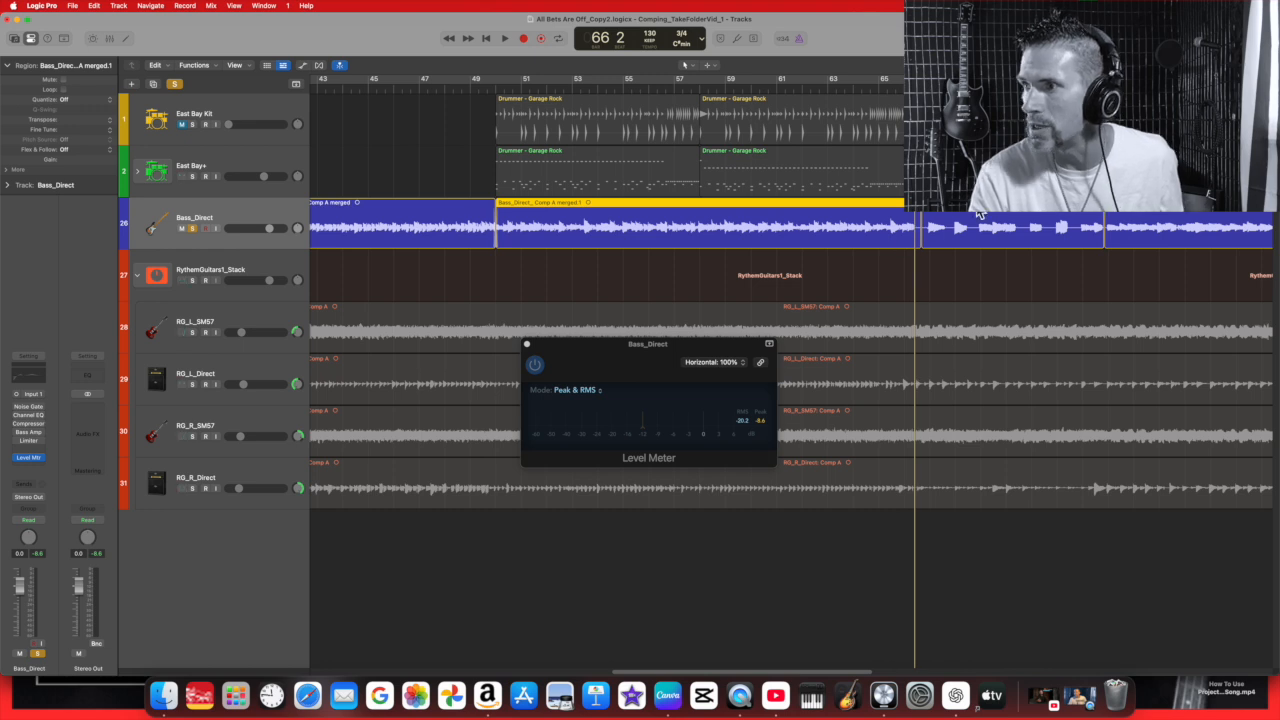
key("super+Right")
key("super+Right")
key("super+Right")
key("super+Right")
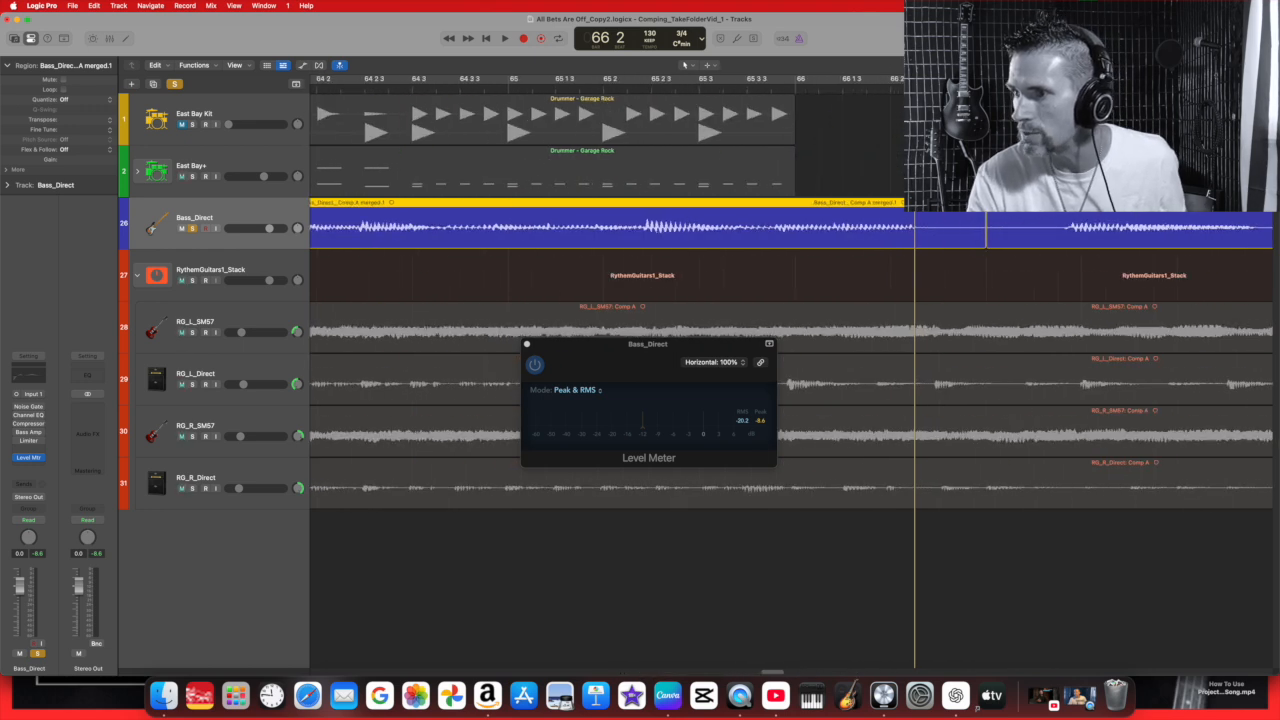
left_click(988, 237)
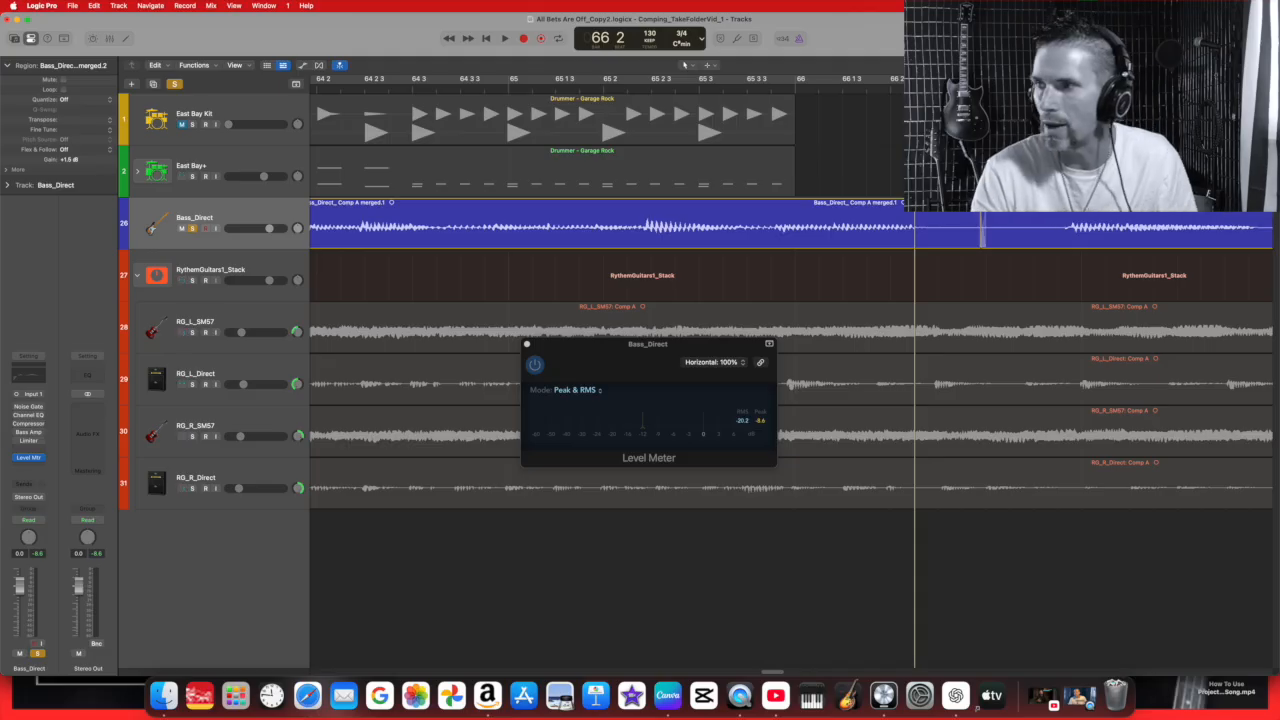
key("super+Left")
key("super+Left")
key("super+Left")
key("super+Left")
key("super+Left")
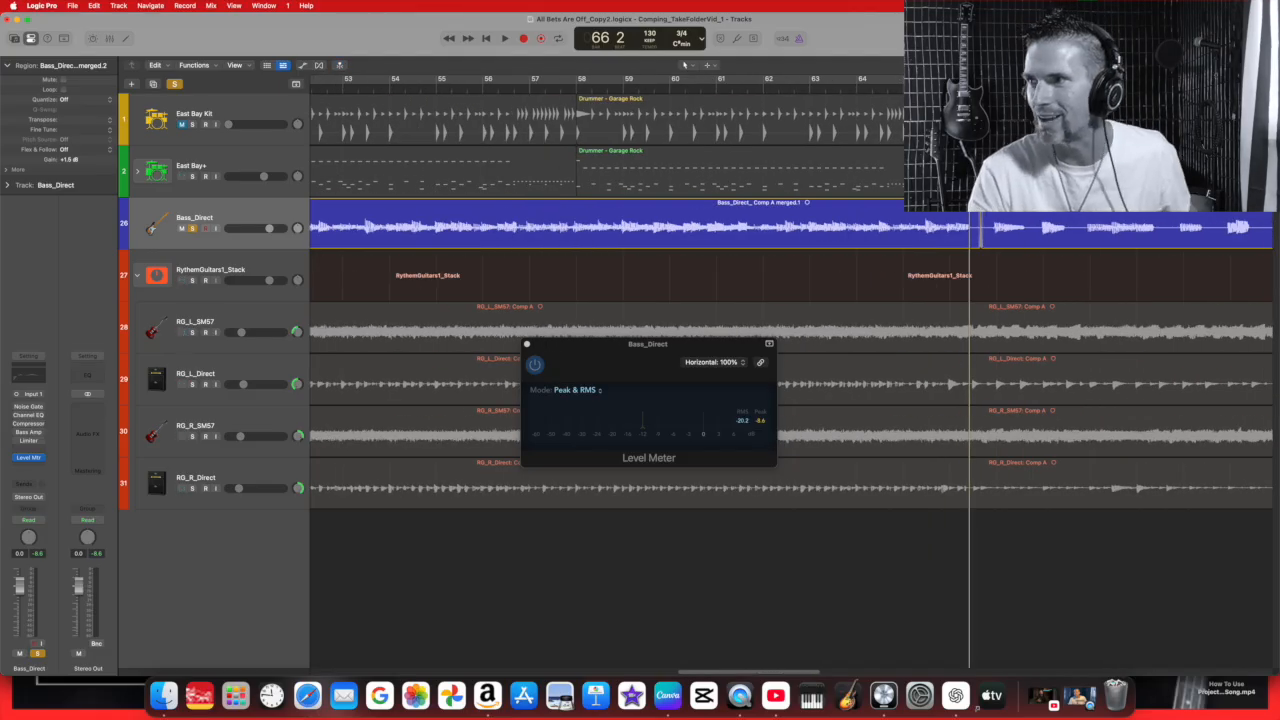
Overlap the two bass regions at the join just after bar 73 beat 3 to form a short crossfade, and play through it.
key("super+Left")
key("super+Left")
key("super+Left")
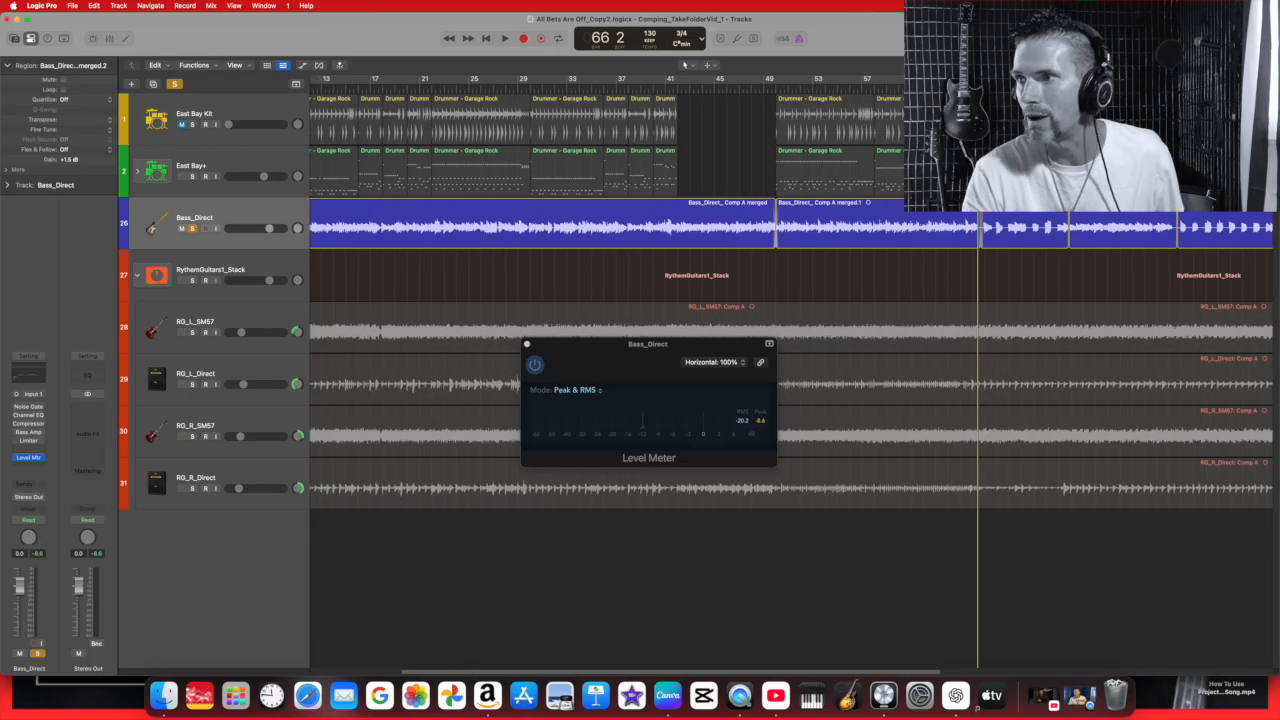
left_click(1067, 85)
key("super+Right")
key("super+Right")
key("super+Right")
key("super+Right")
key("super+Right")
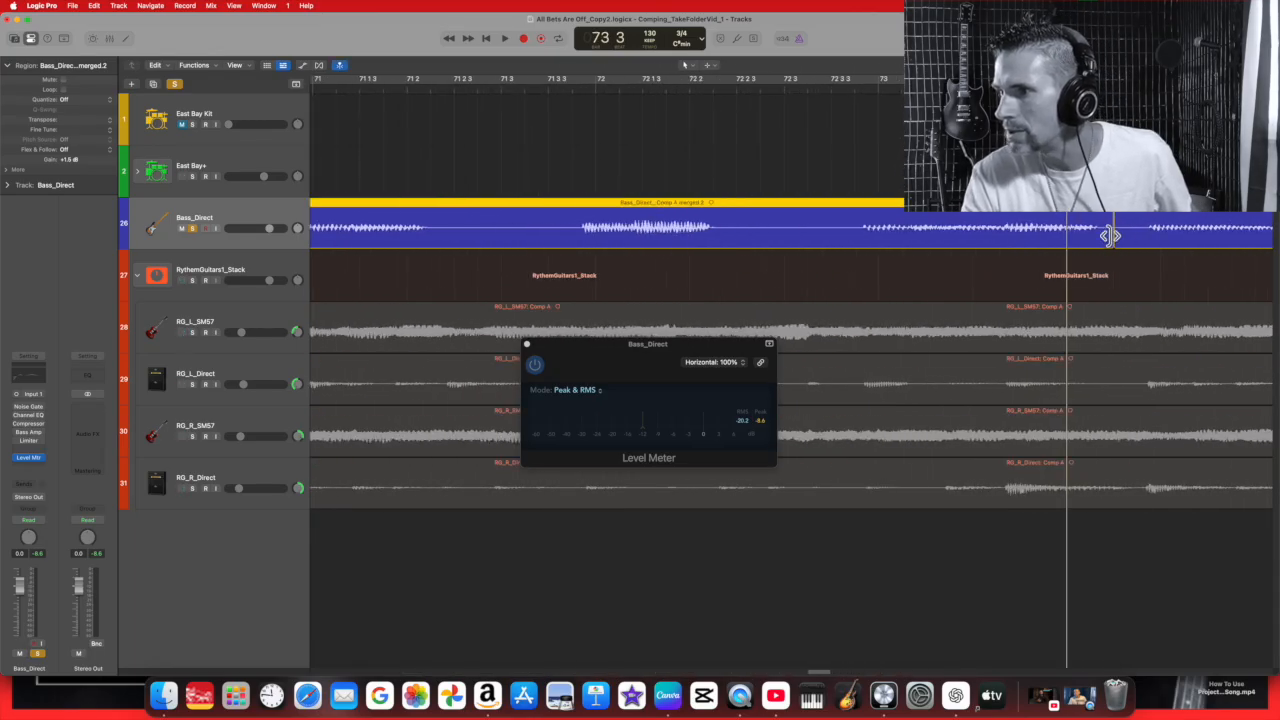
left_click_drag(1111, 236, 1116, 236)
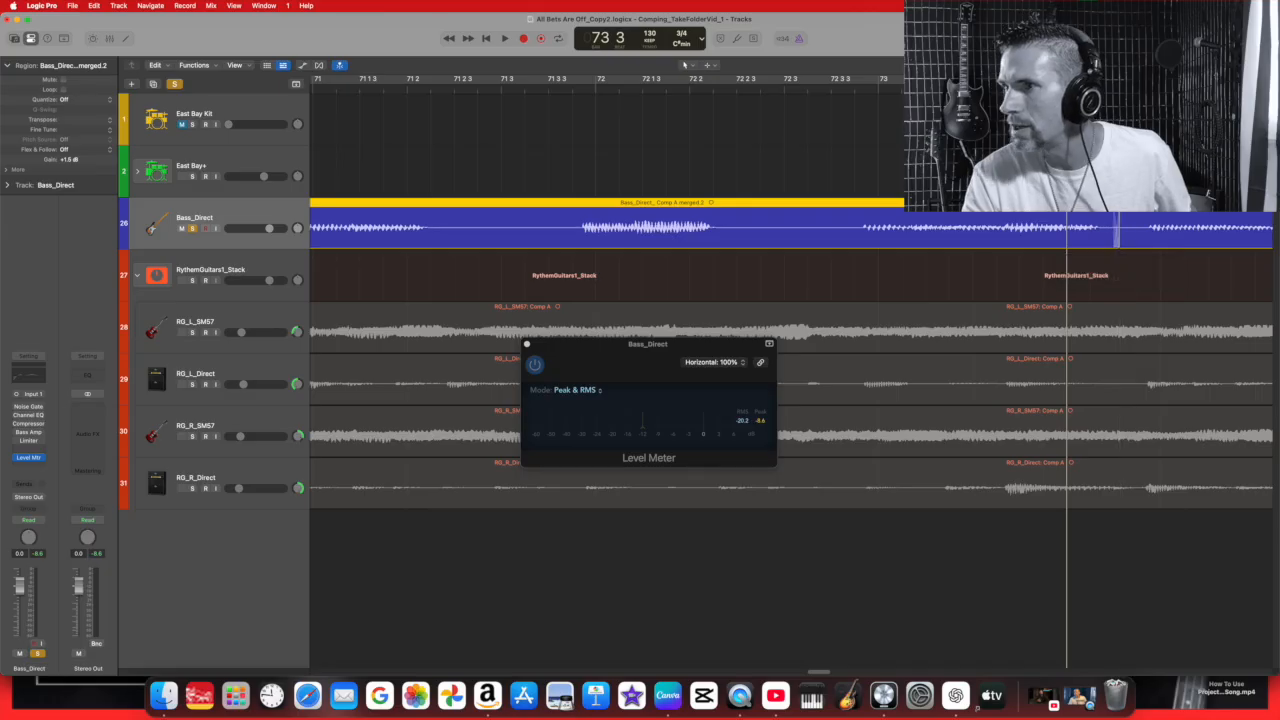
left_click(505, 39)
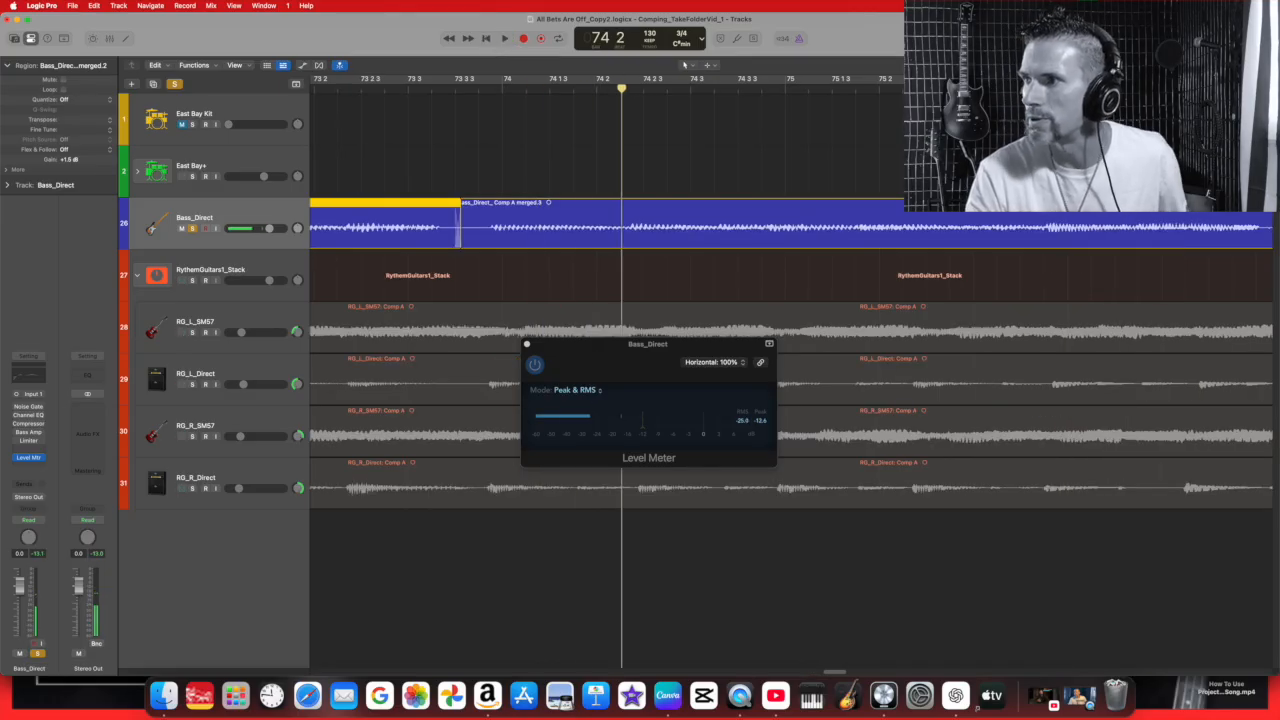
Play the bass from bar 100 beat 3 across the region join near bar 102 and stop just after it.
key("super+Left")
key("super+Left")
key("super+Left")
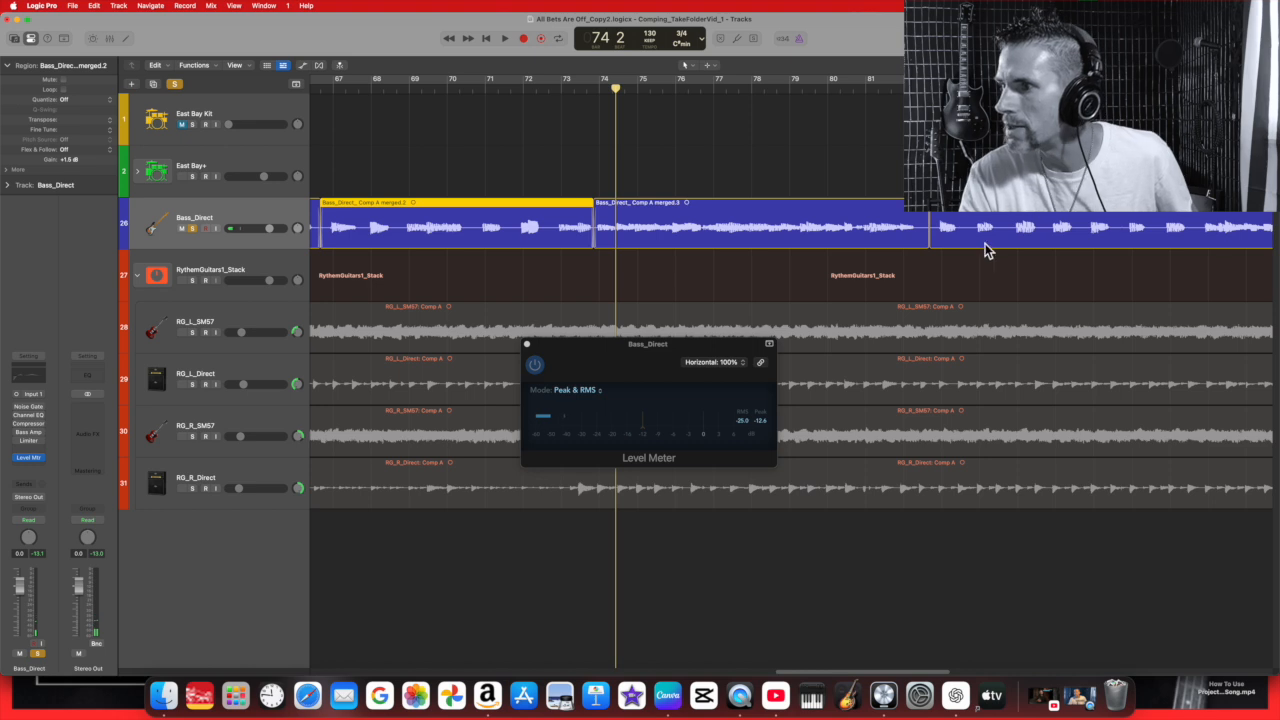
key("super+Left")
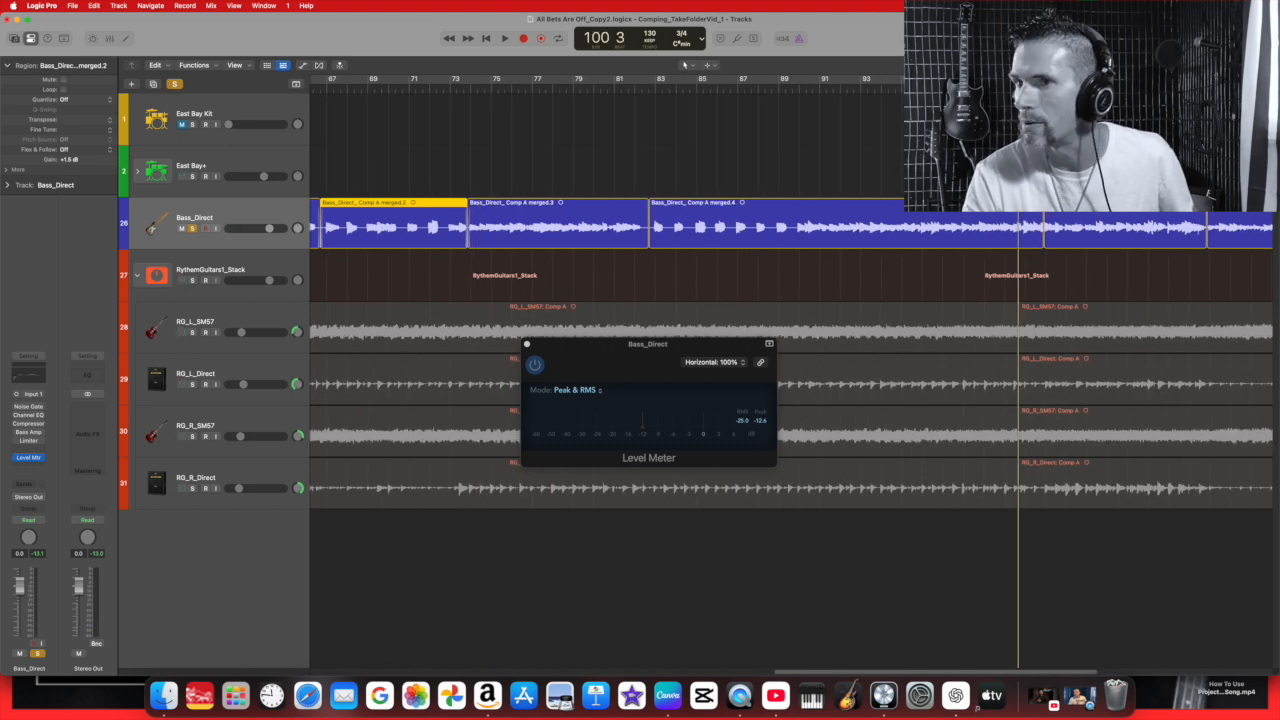
left_click(505, 40)
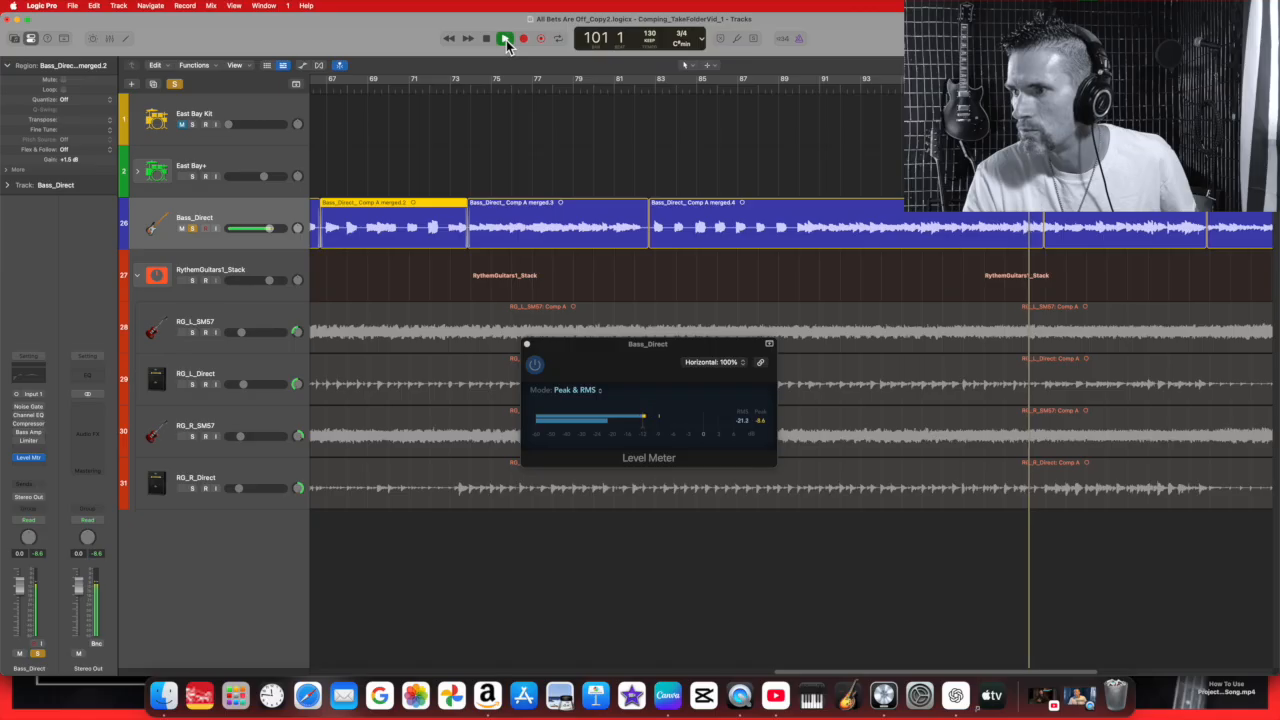
key("space")
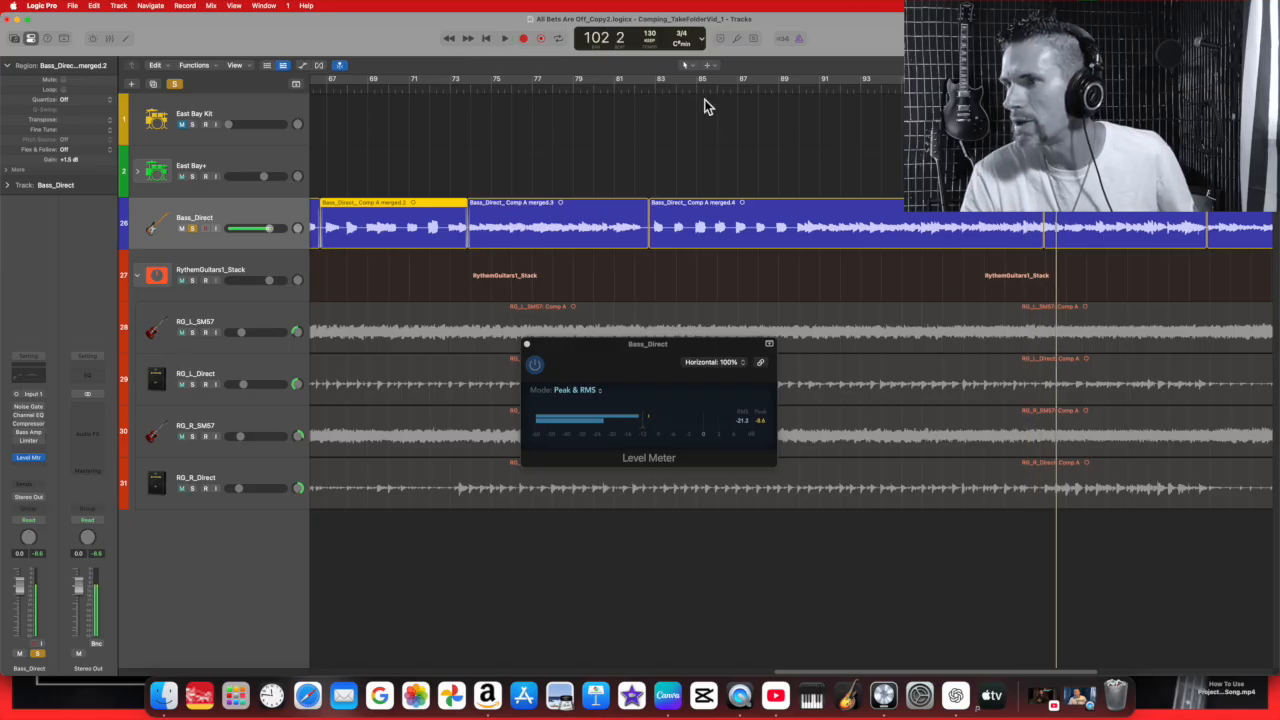
Extend the start of the bass region near bar 102 slightly earlier to form a crossfade, and play the join from bar 99.
left_click_drag(1228, 65, 1236, 65)
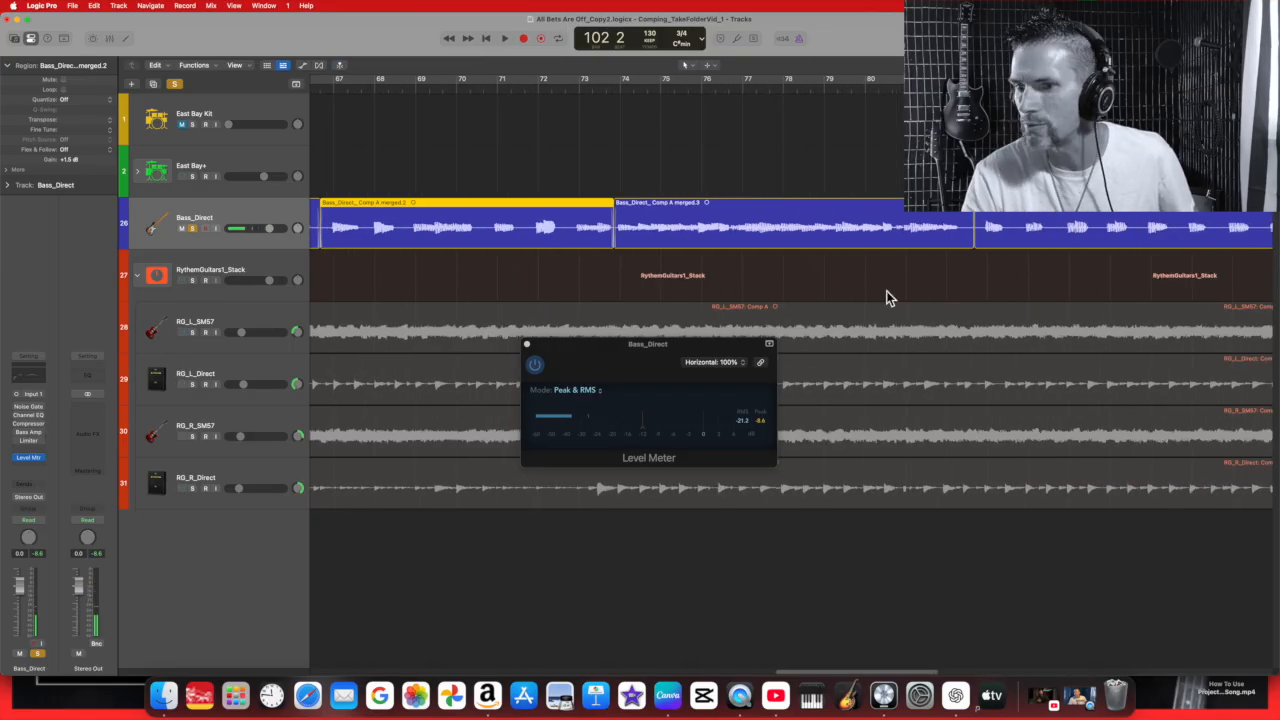
left_click_drag(894, 678, 1002, 676)
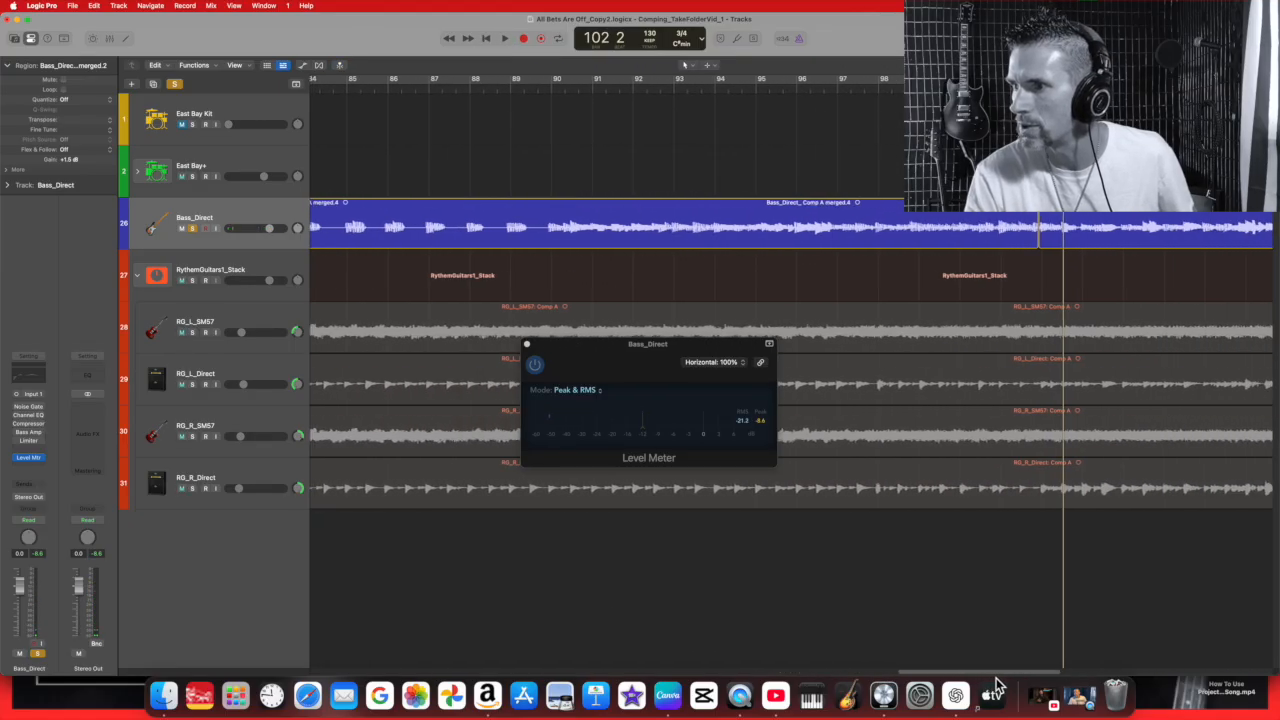
left_click_drag(1041, 236, 1036, 239)
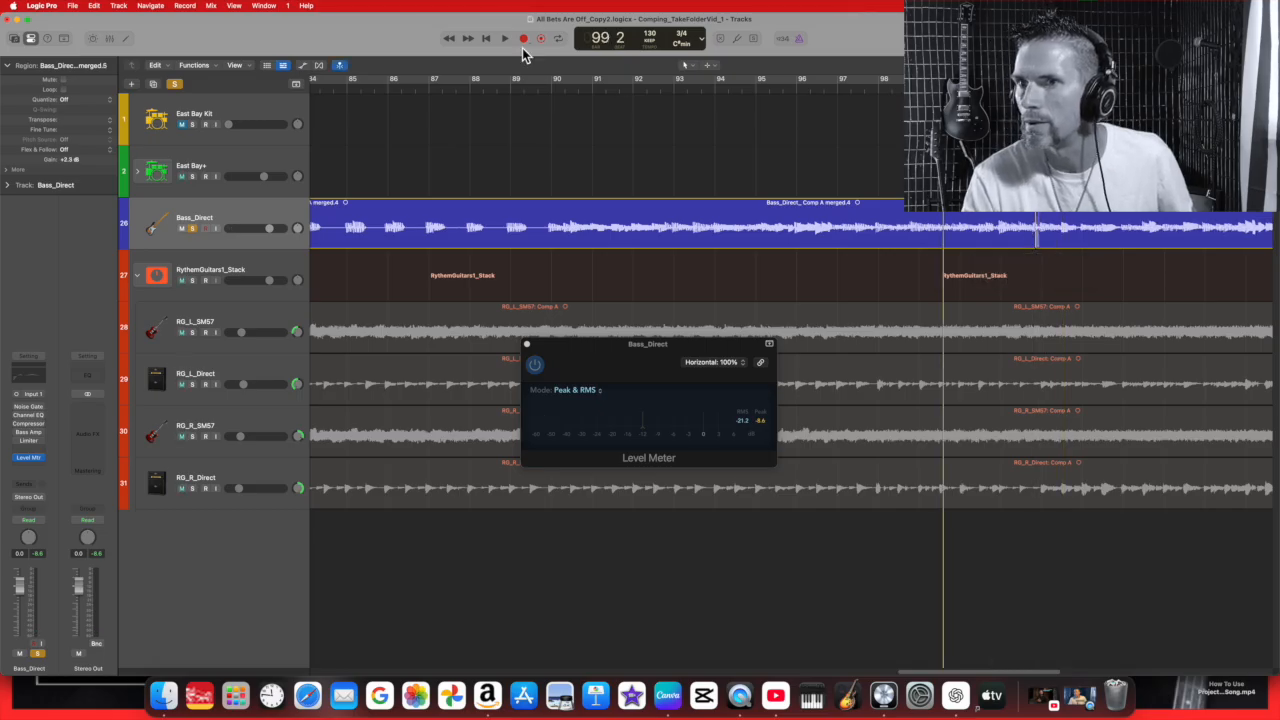
left_click(505, 38)
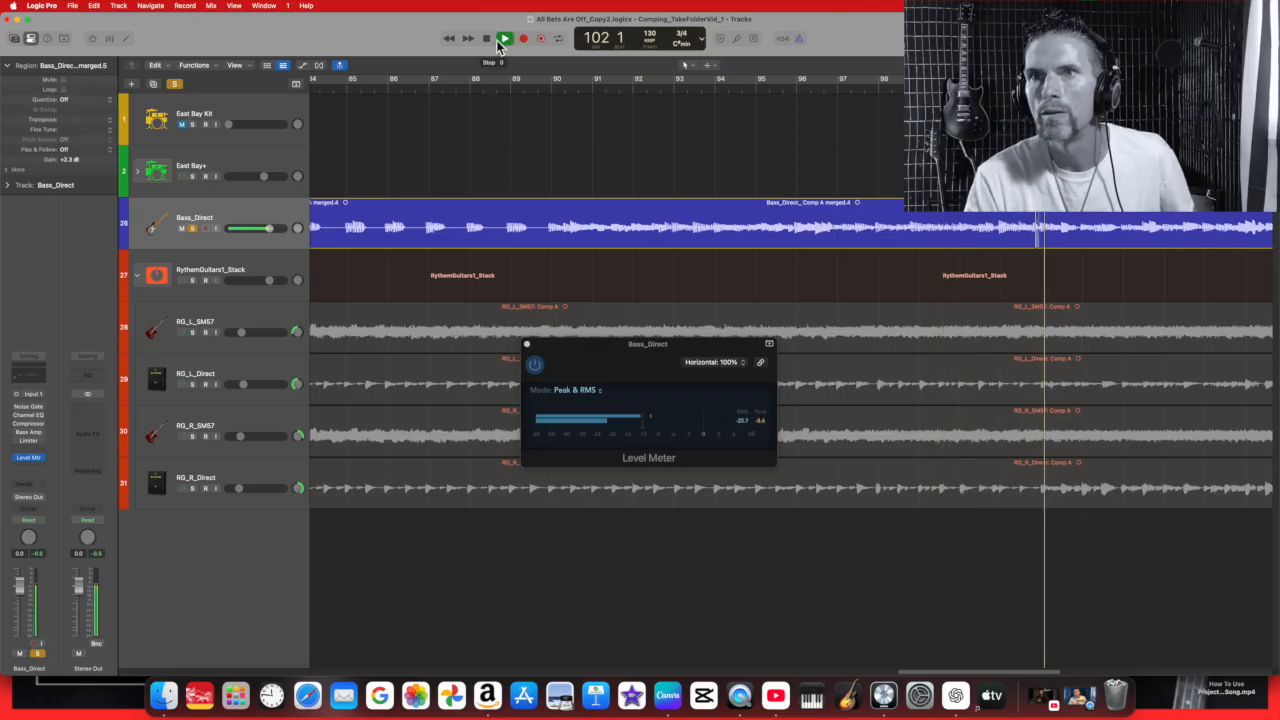
left_click(497, 40)
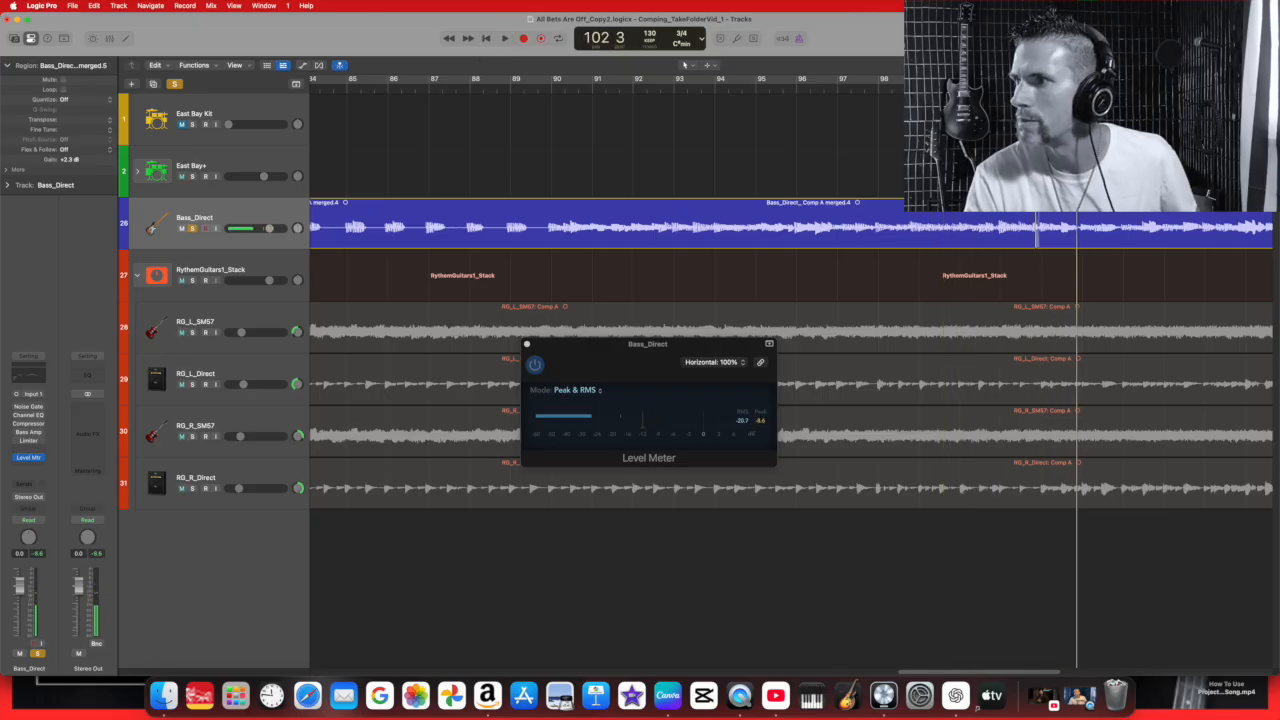
Play the bass from bar 109 across the join into the last region and stop at bar 110.
key("super+Left")
key("super+Left")
key("super+Left")
key("super+Left")
key("super+Left")
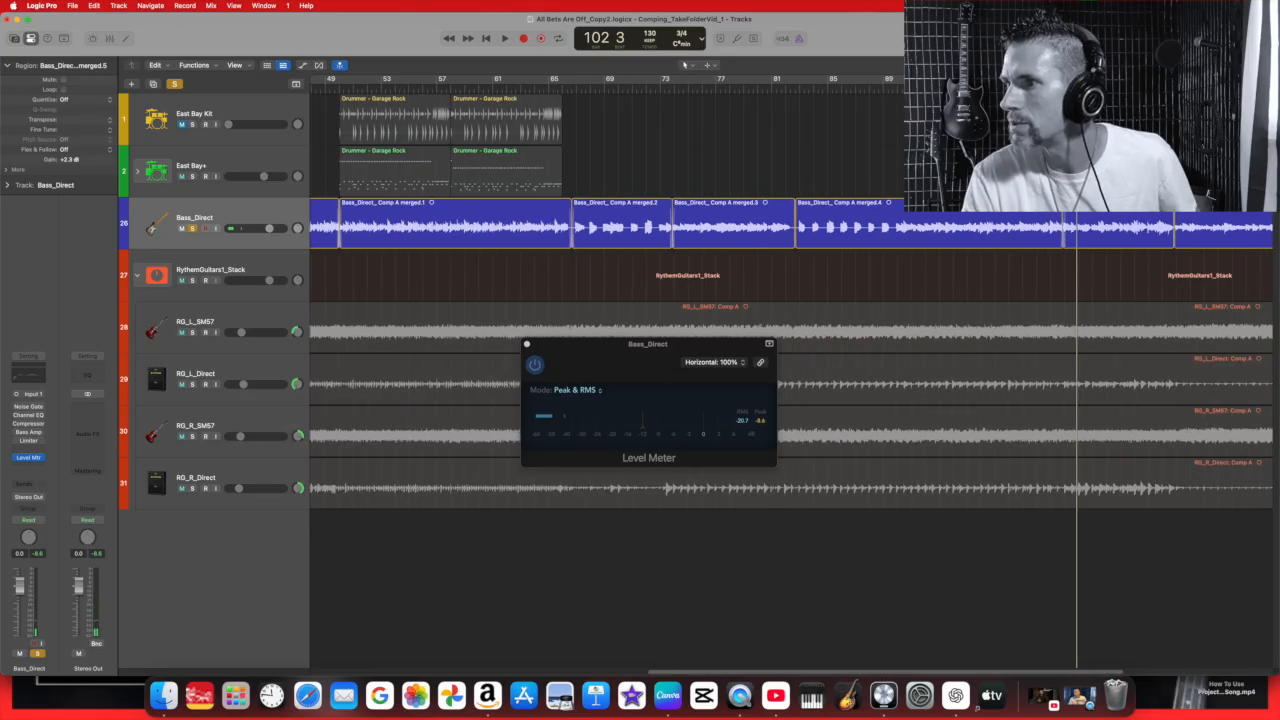
left_click(1162, 86)
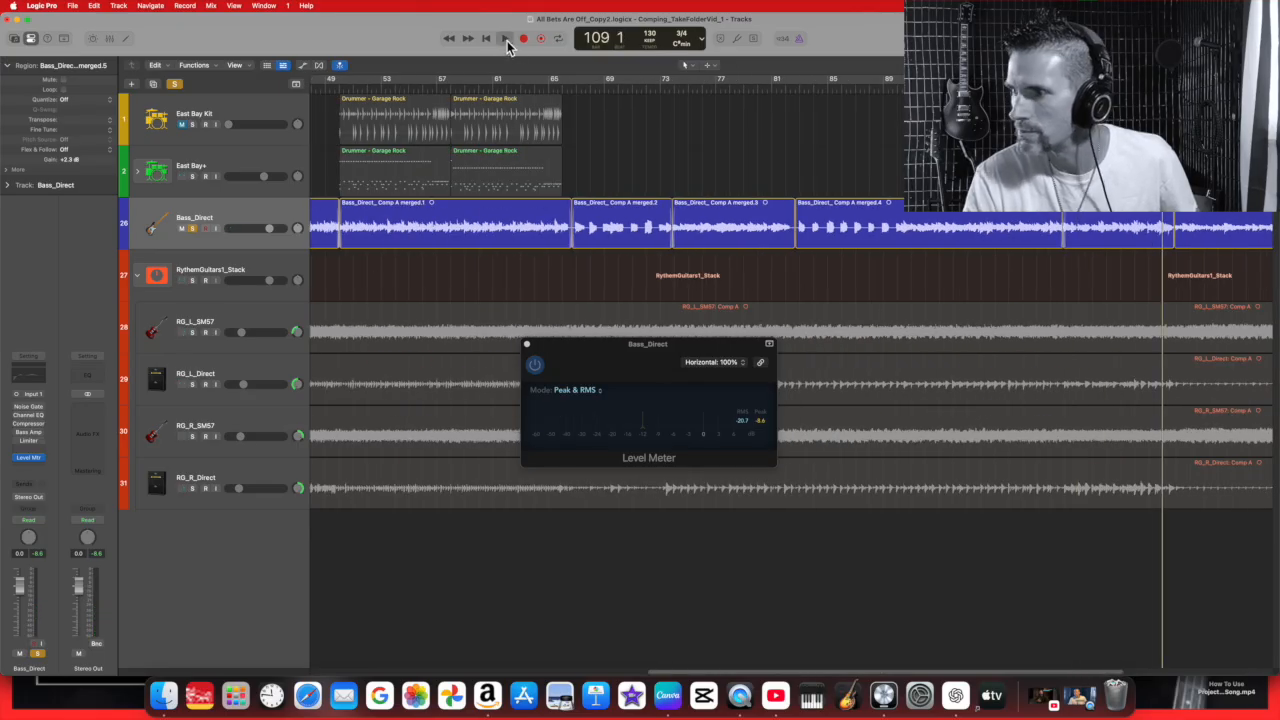
left_click(506, 40)
left_click(488, 41)
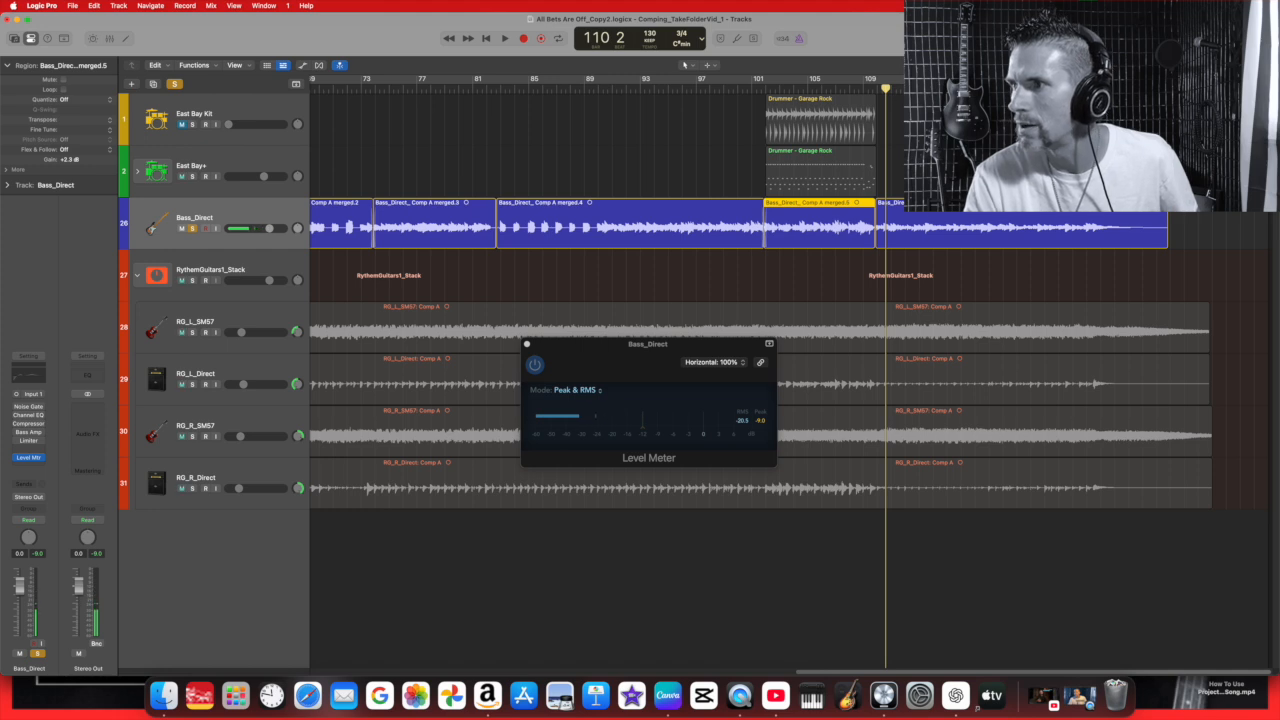
Overlap the bass regions at the join just before bar 110 to form a crossfade, and play it from bar 109 beat 2.
key("super+Right")
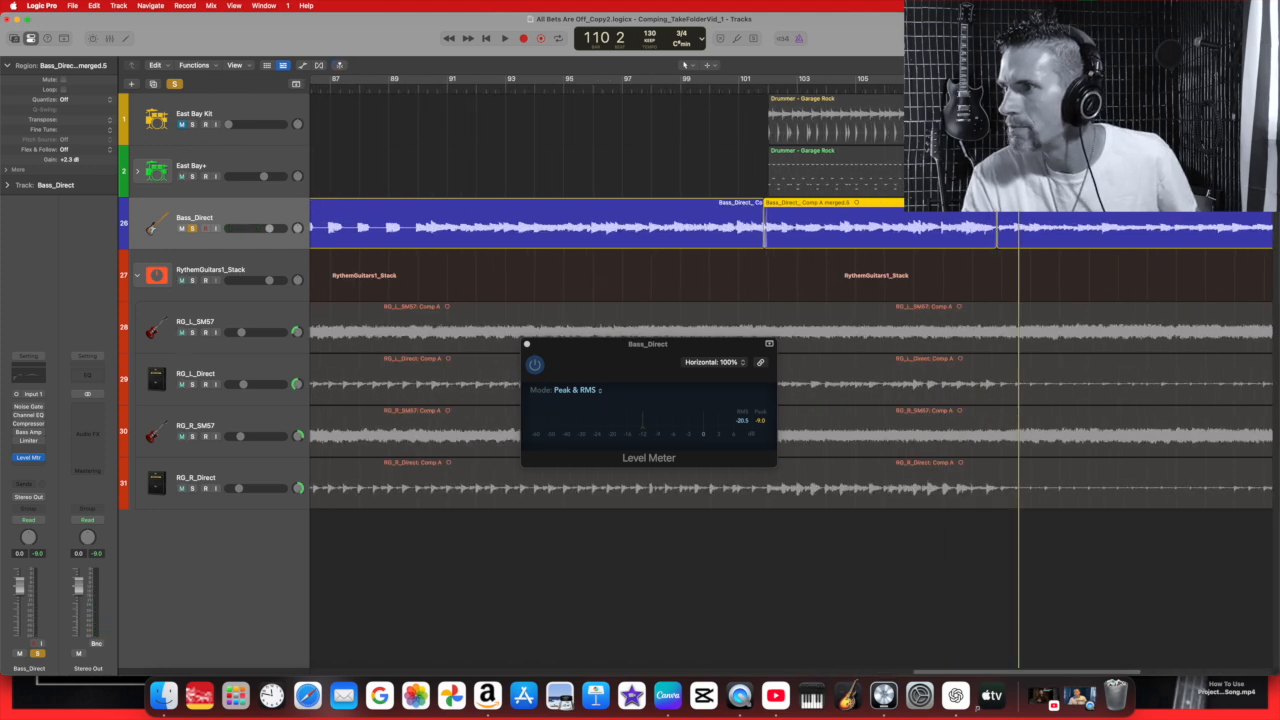
key("super+Right")
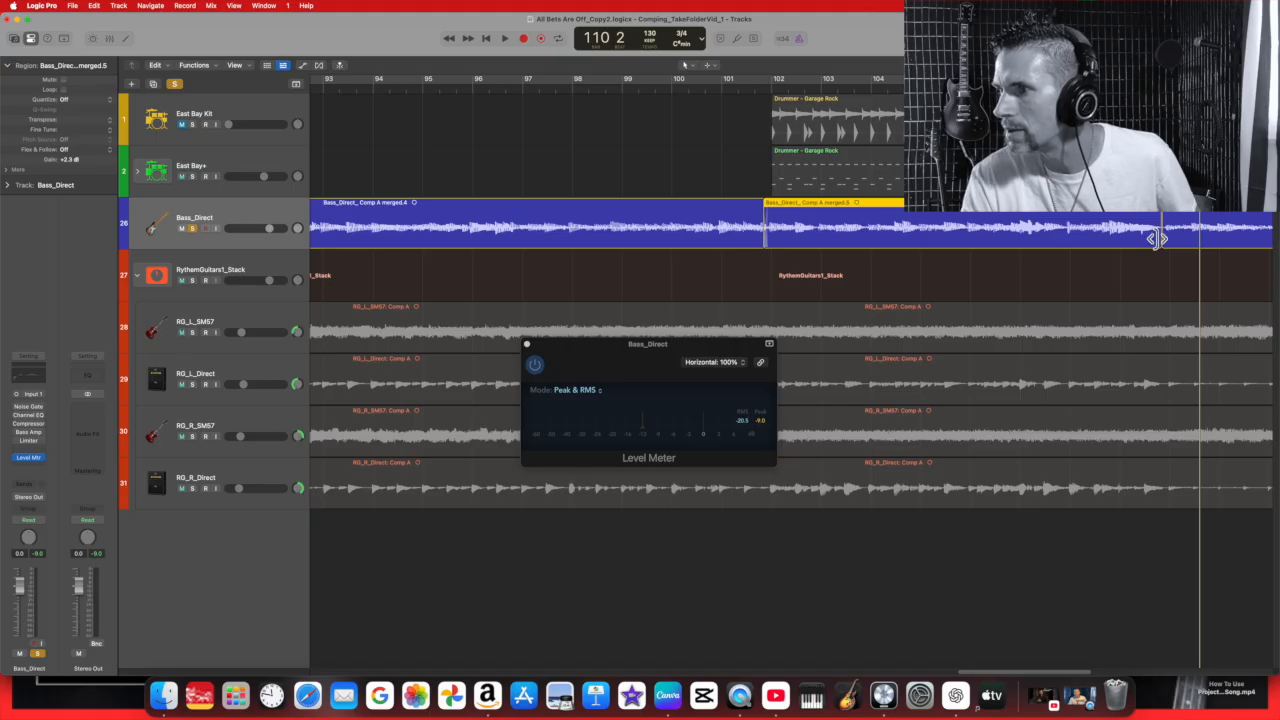
left_click_drag(1160, 240, 1166, 238)
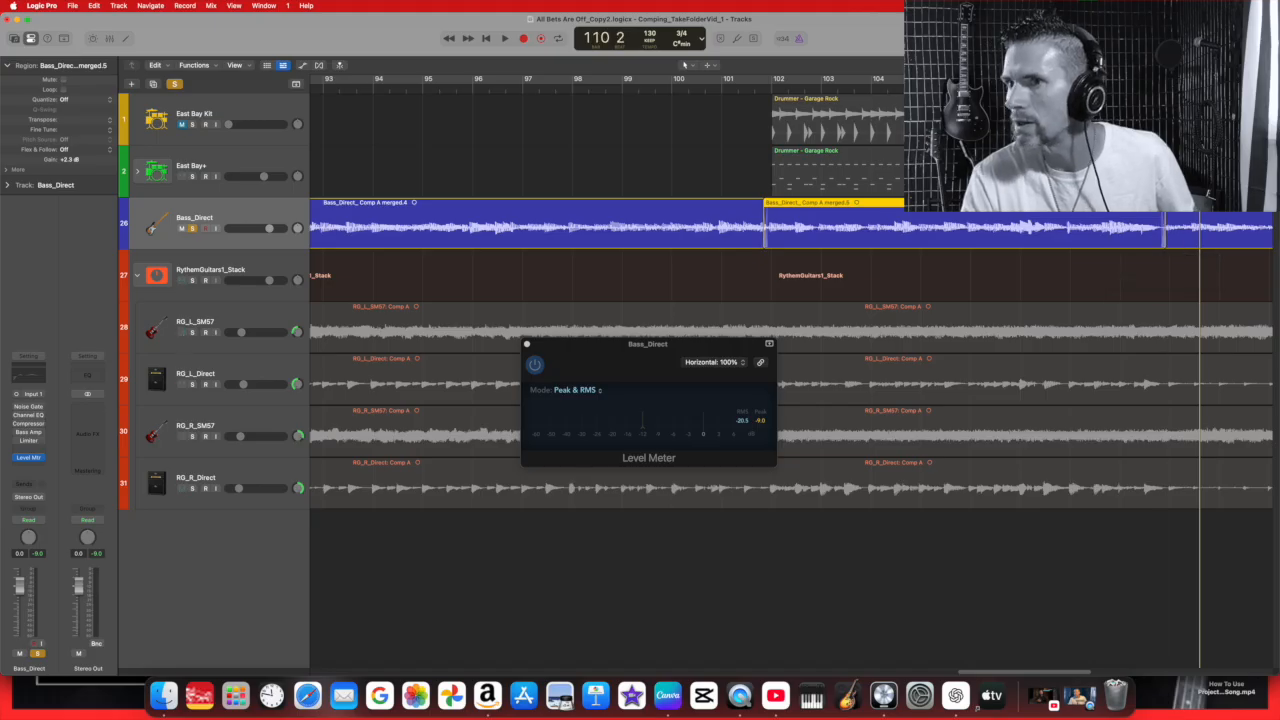
key("comma")
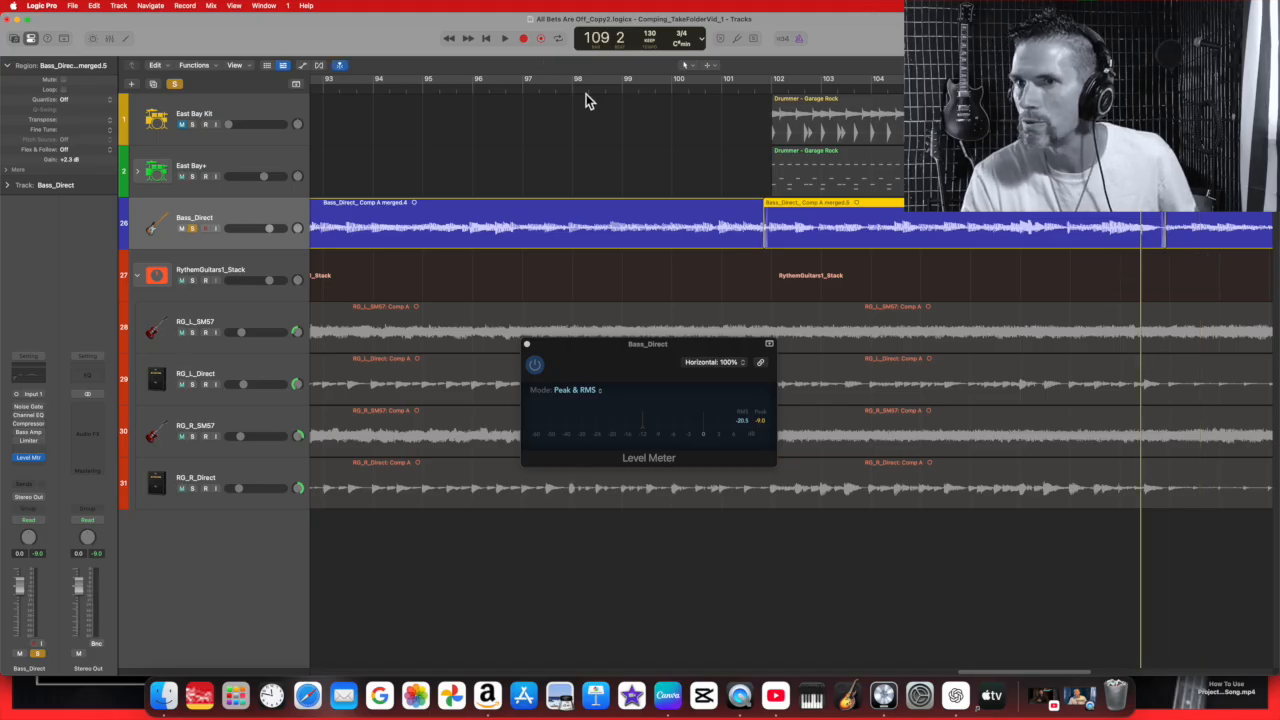
left_click(503, 39)
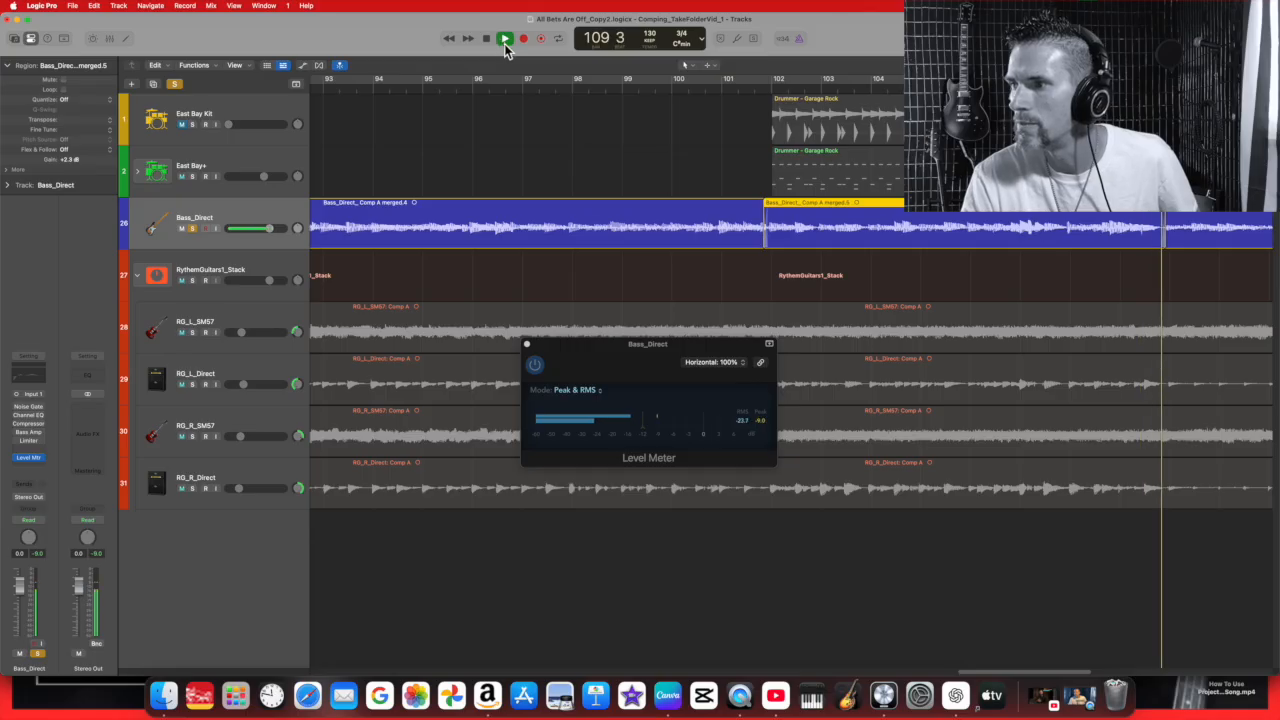
left_click(485, 39)
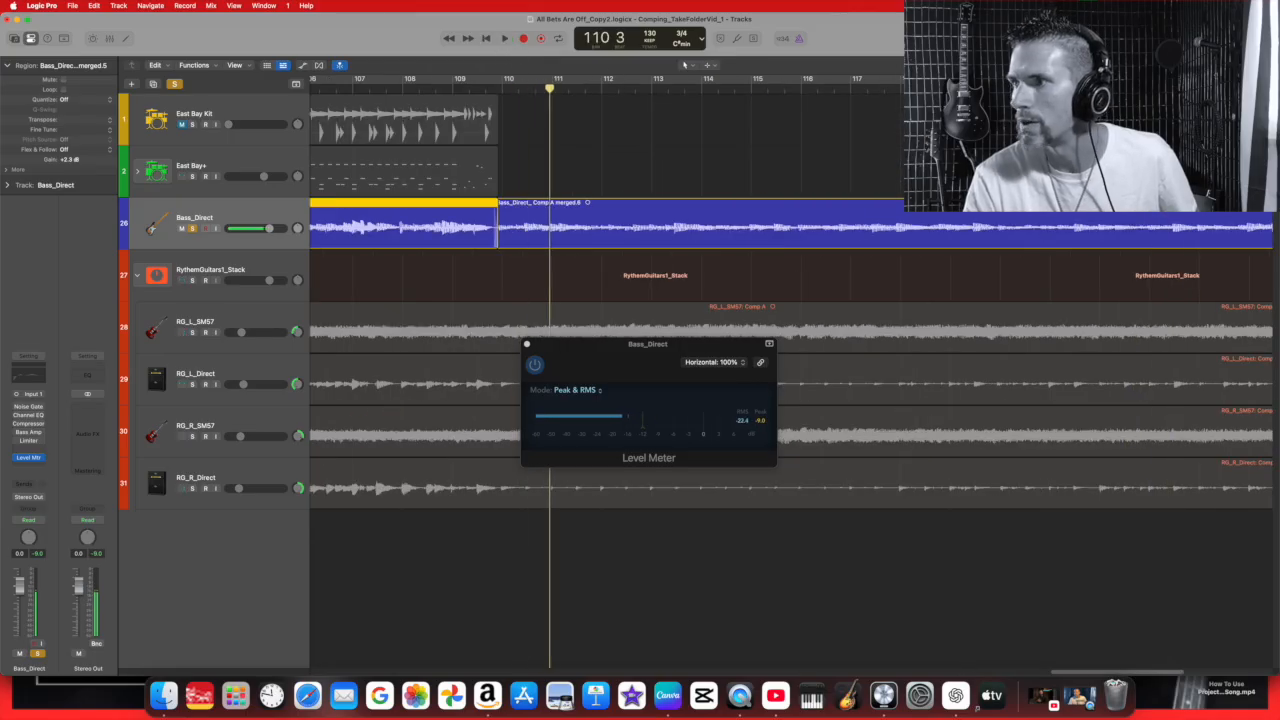
Continue playing the last bass region from bar 110, fit all regions in view, and stop at bar 116.
left_click(503, 39)
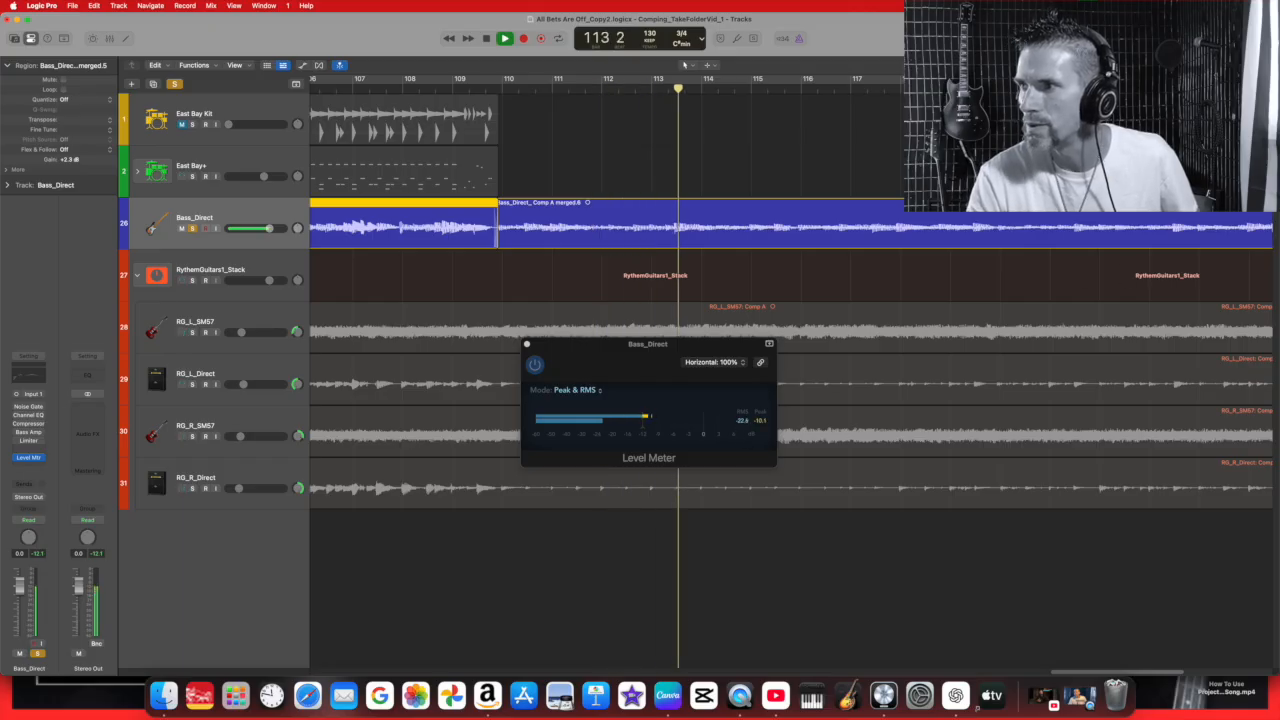
key("z")
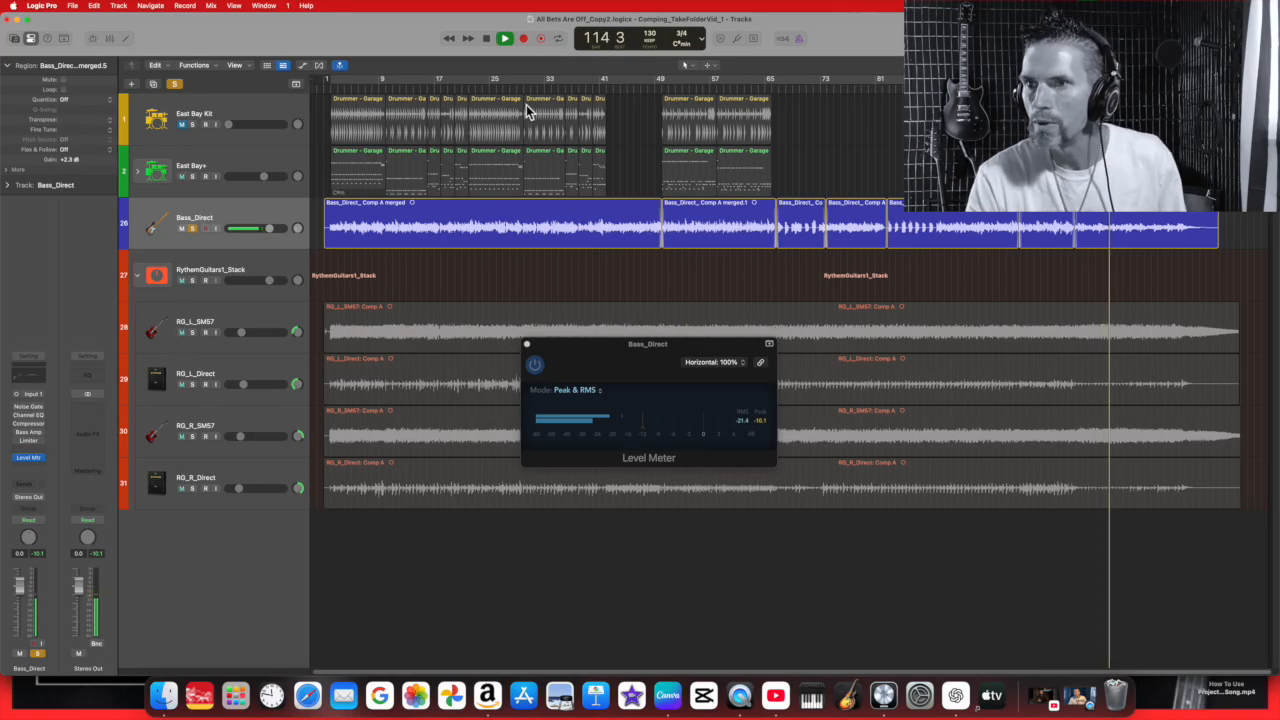
left_click(486, 39)
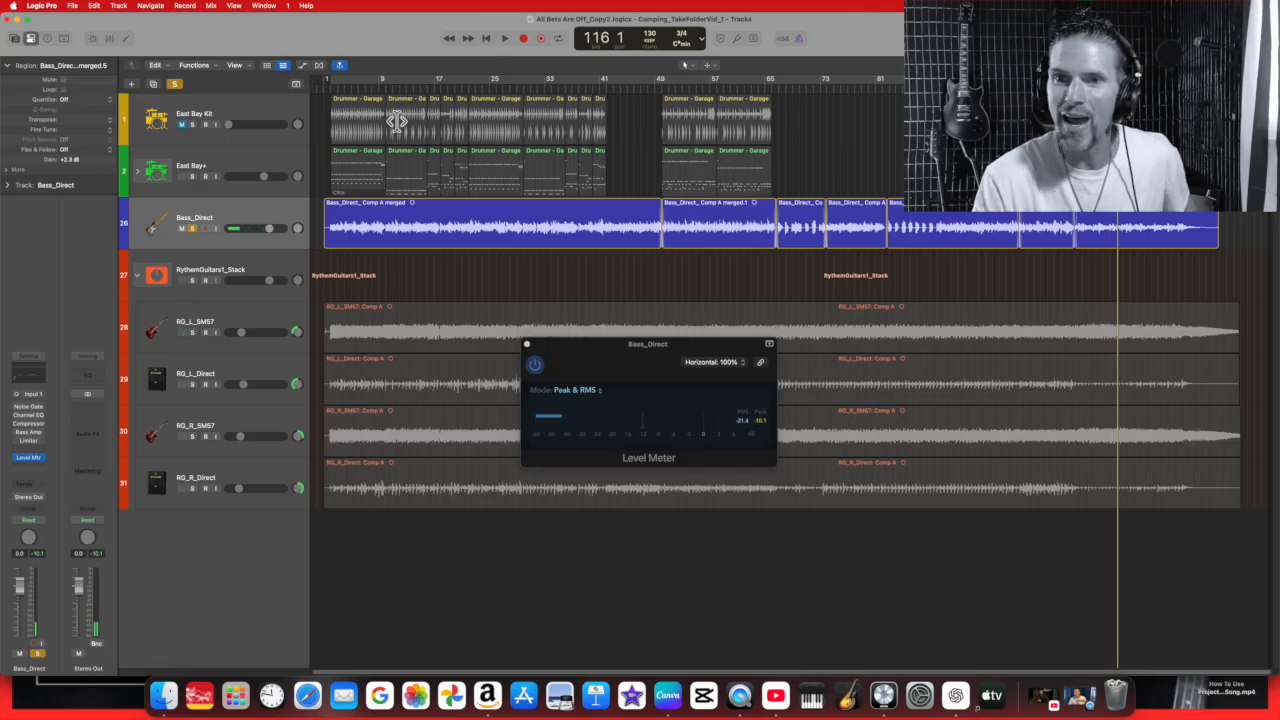
Turn on the Noise Gate, Channel EQ, Compressor, Bass Amp and Limiter on Bass_Direct, and place the Level Meter directly after the Limiter.
left_click(16, 406)
left_click(16, 414)
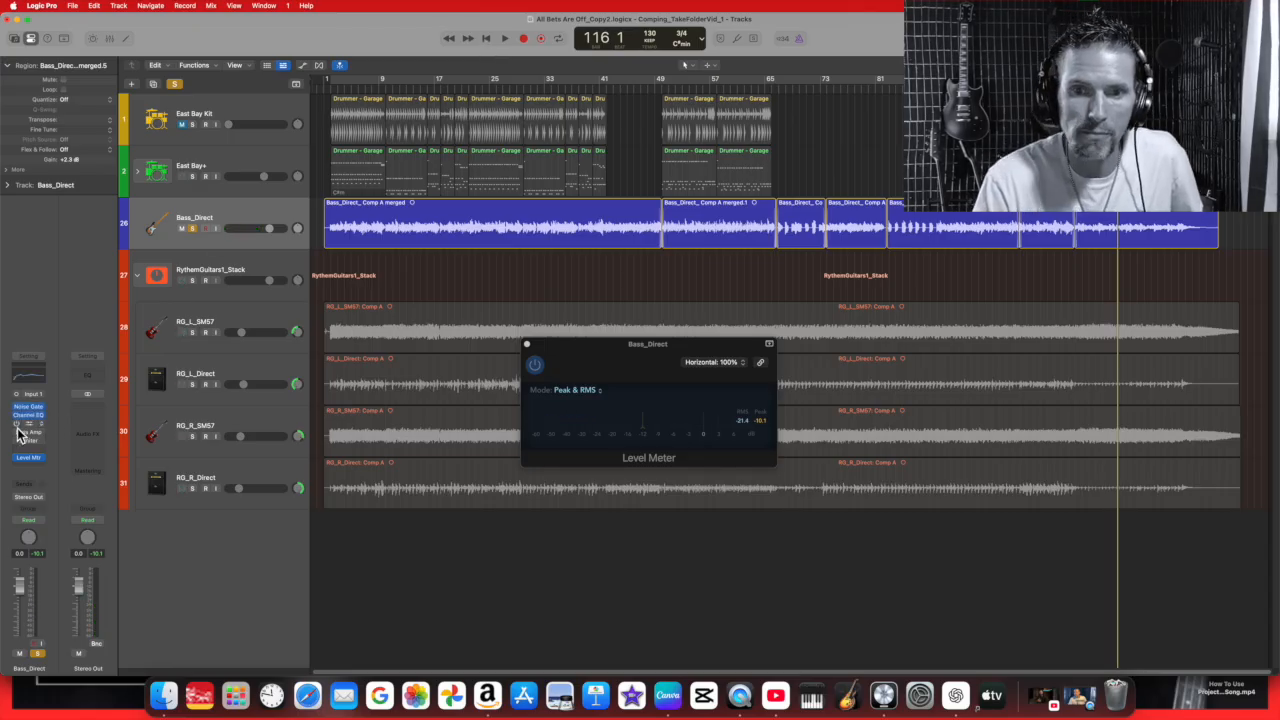
left_click(19, 433)
left_click(19, 441)
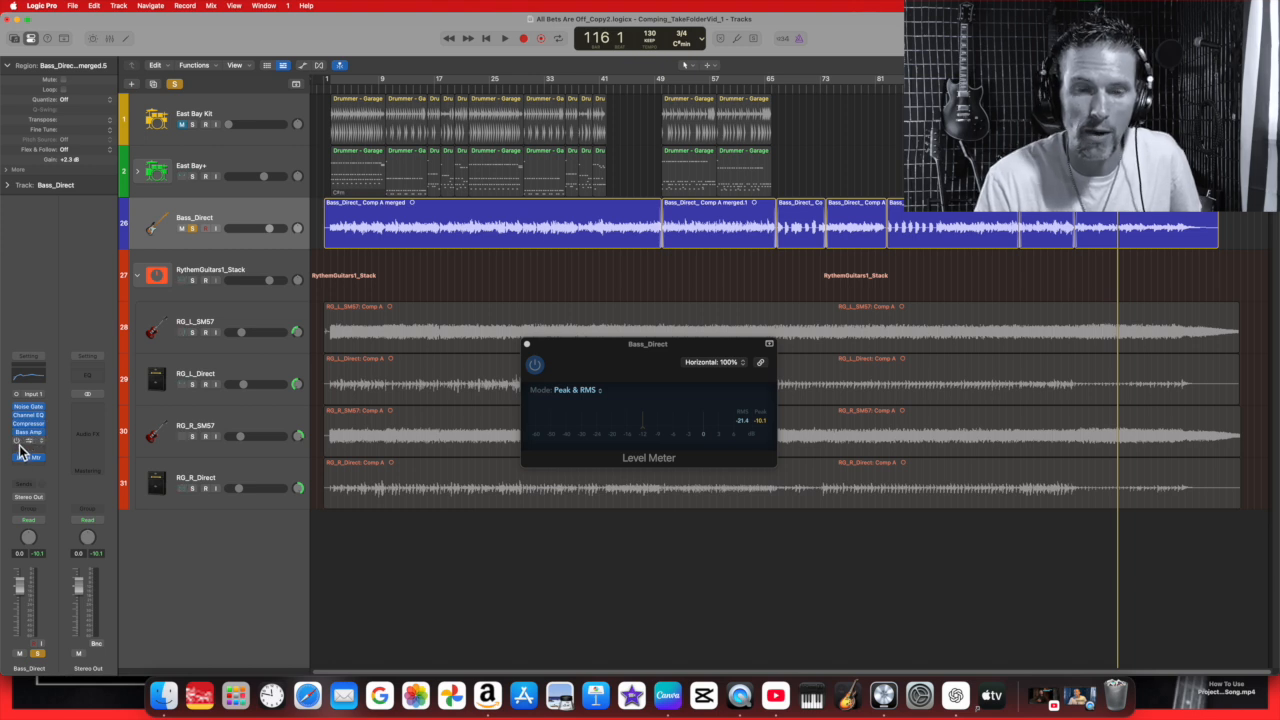
left_click(21, 457)
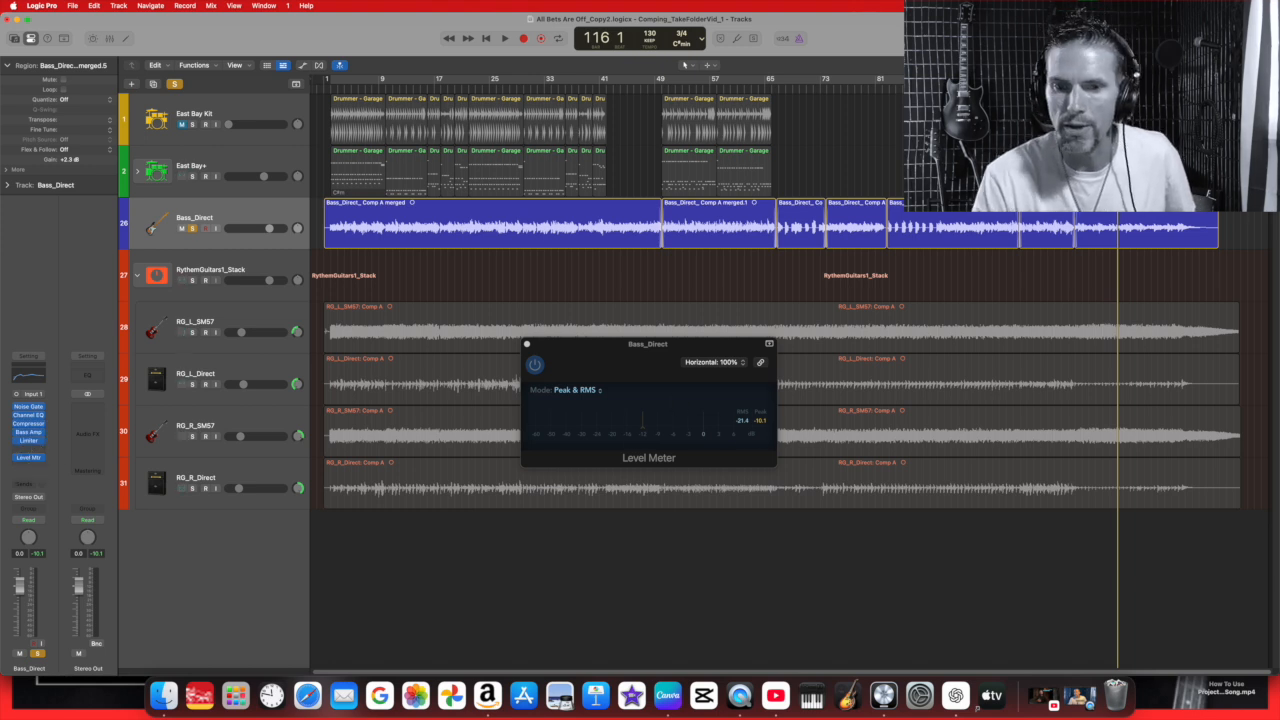
left_click(30, 456)
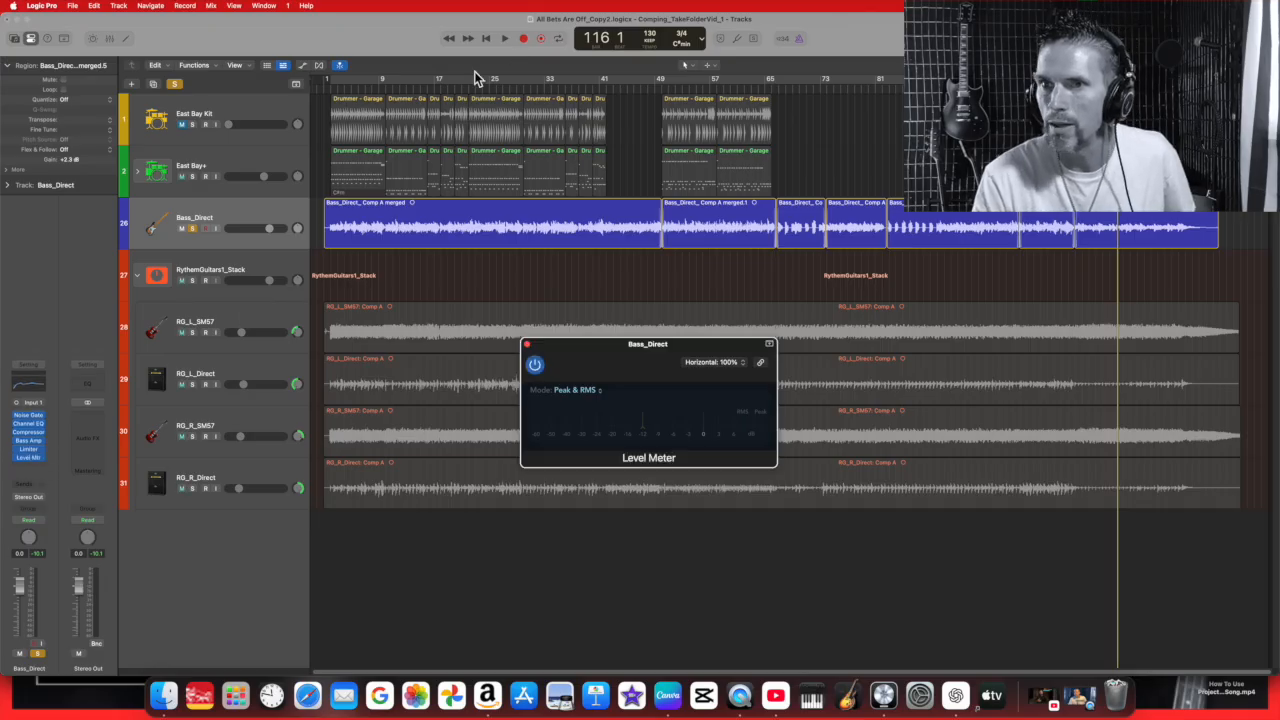
Set a cycle range from the song's start to near its end, start playback, and take Bass_Direct out of solo.
left_click_drag(335, 88, 915, 90)
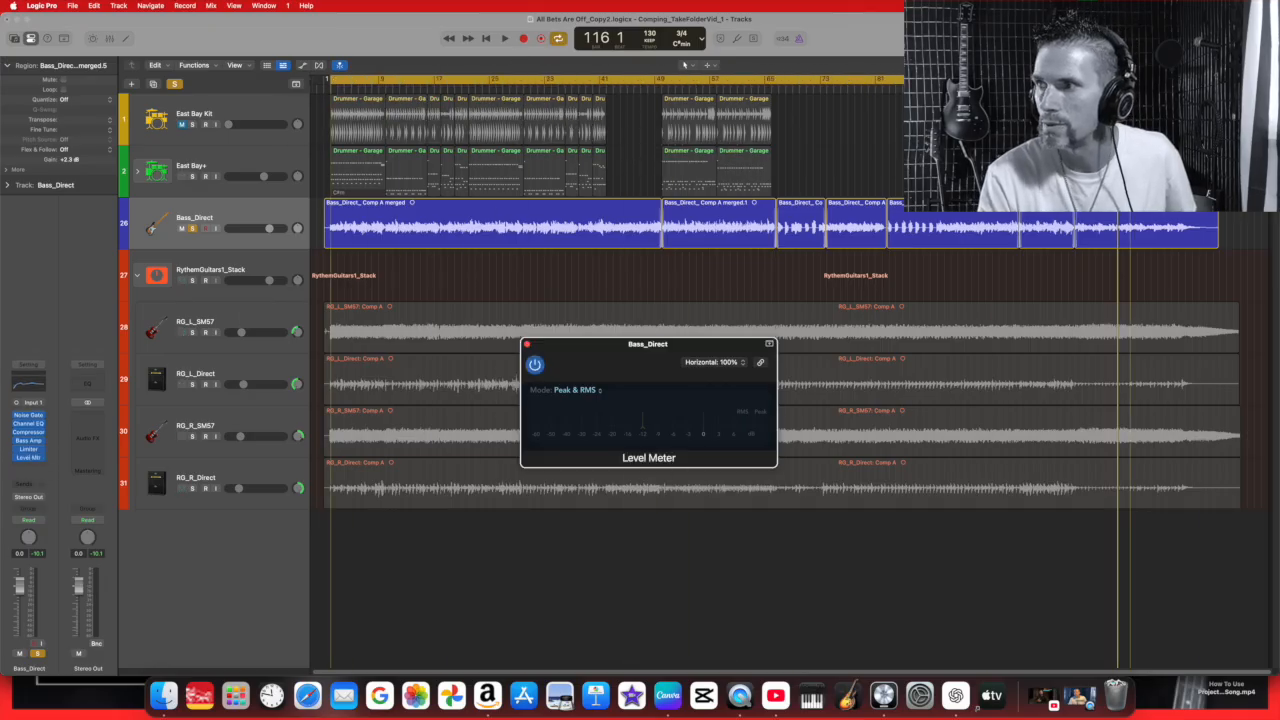
left_click_drag(1213, 85, 1207, 85)
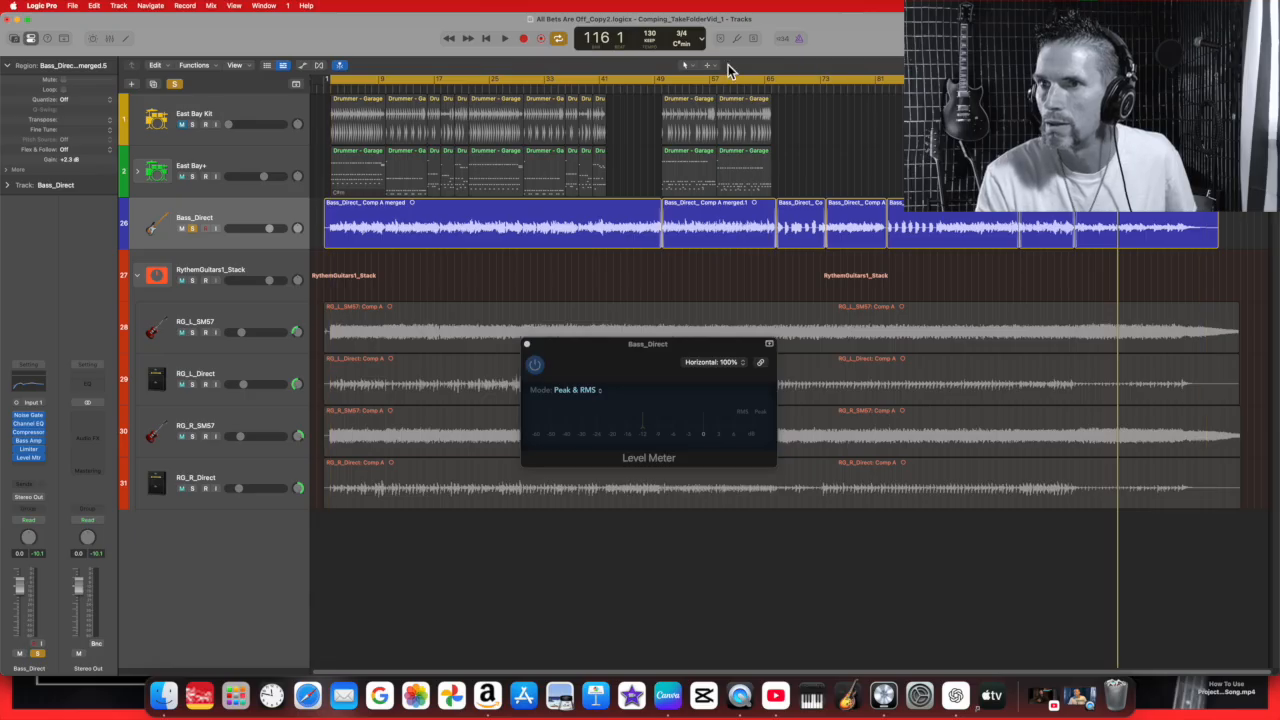
left_click(506, 39)
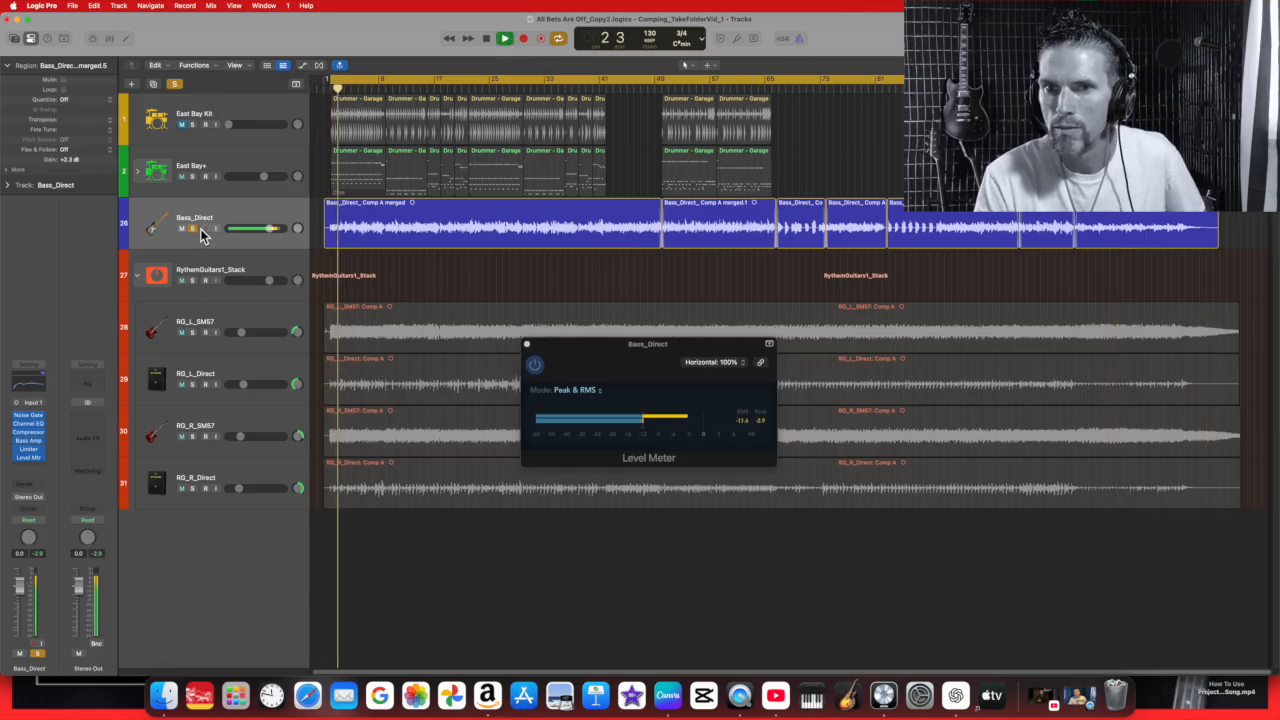
left_click(199, 229)
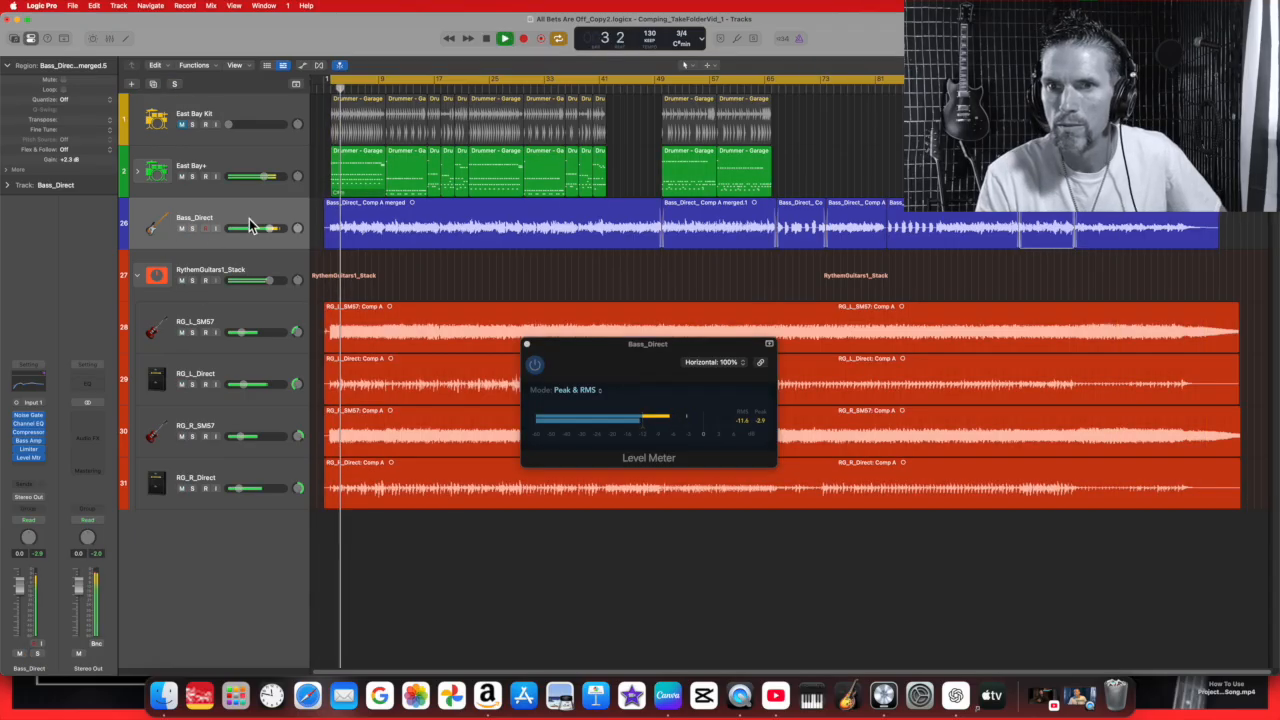
Raise the levels of the four rhythm guitar tracks during playback, ending with RG_L_SM57 at -12.0 dB.
left_click(246, 332)
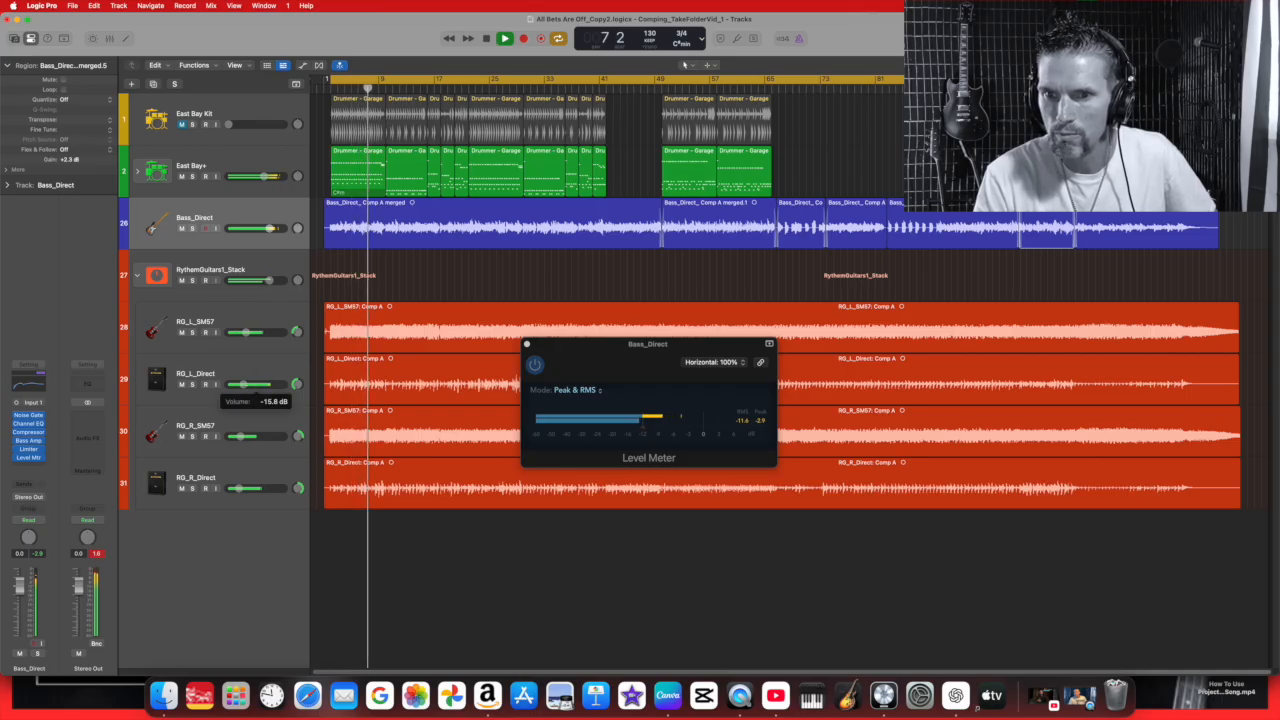
left_click(268, 343)
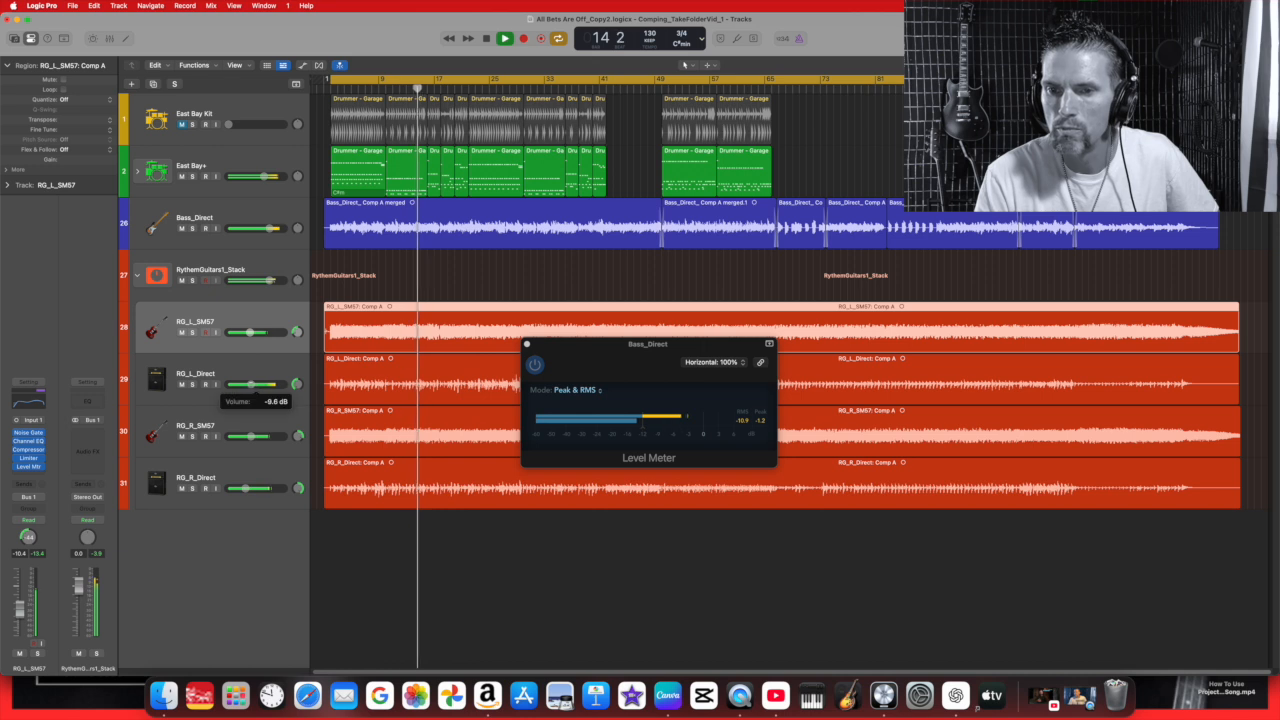
left_click_drag(256, 333, 247, 333)
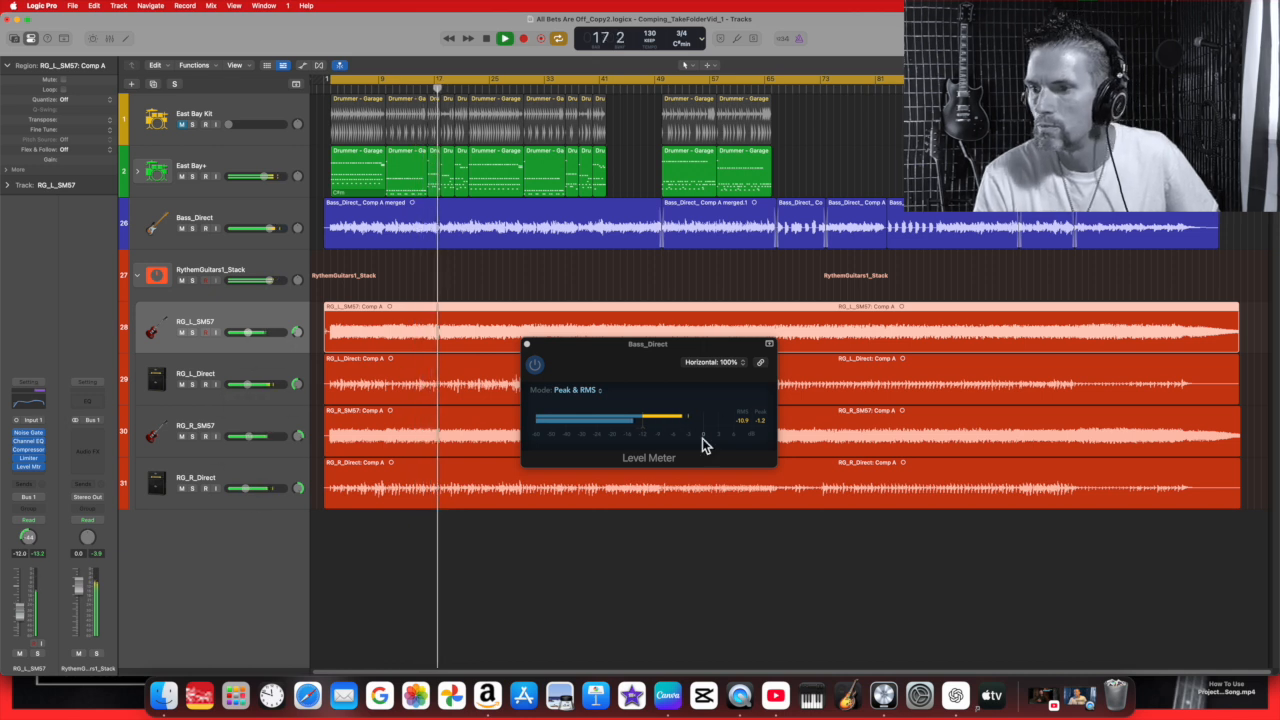
Audition the mix from around bars 47, 64 and 73, resetting the bass Level Meter's peak reading before and during playback, and stop.
left_click(740, 430)
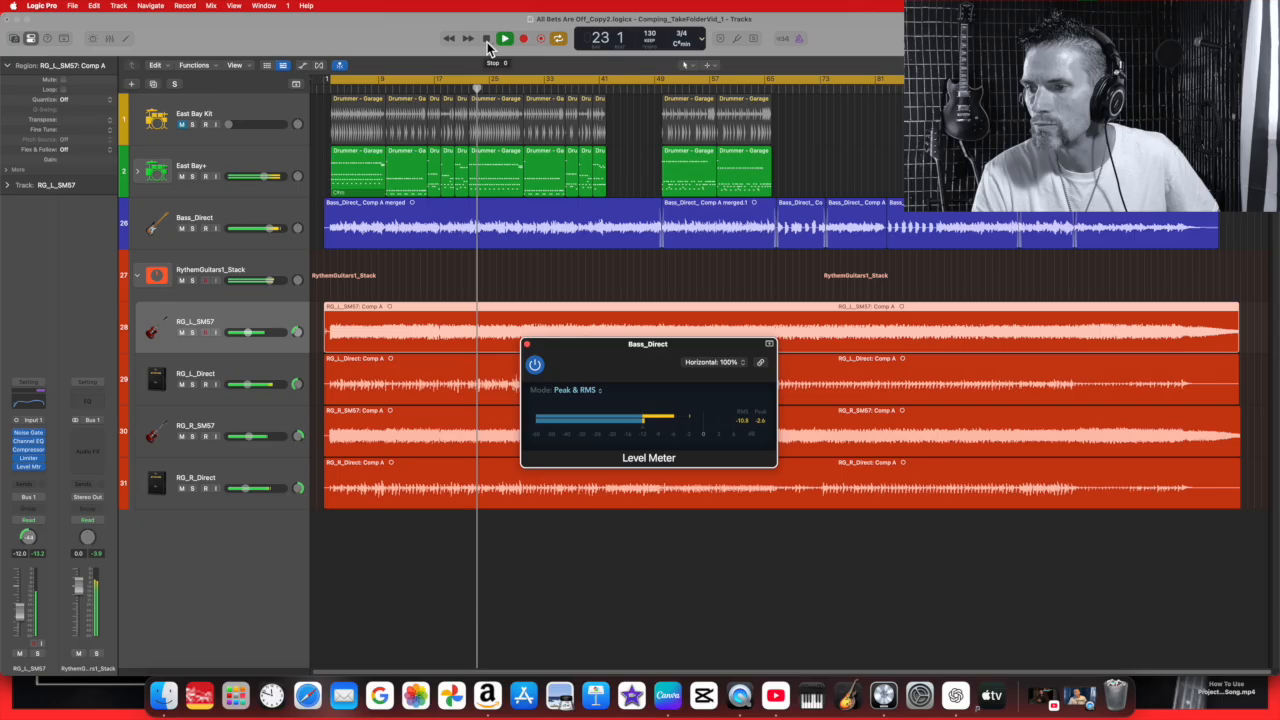
left_click(646, 84)
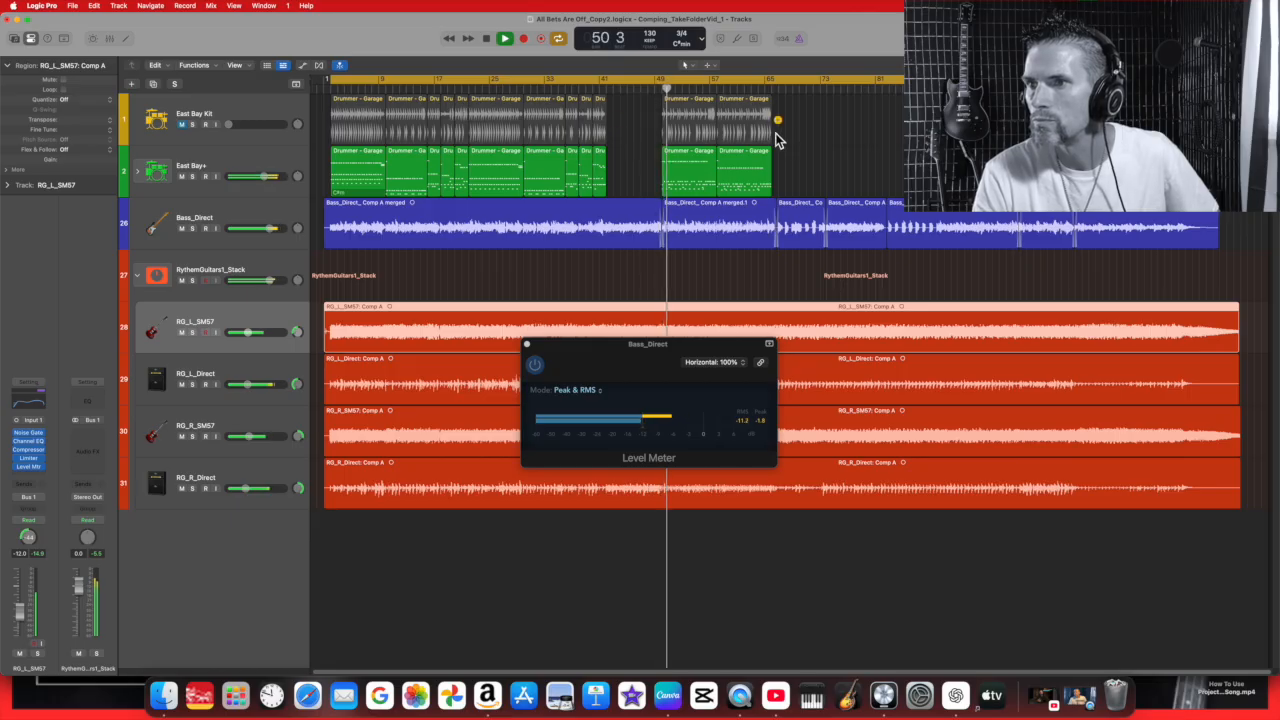
left_click(765, 89)
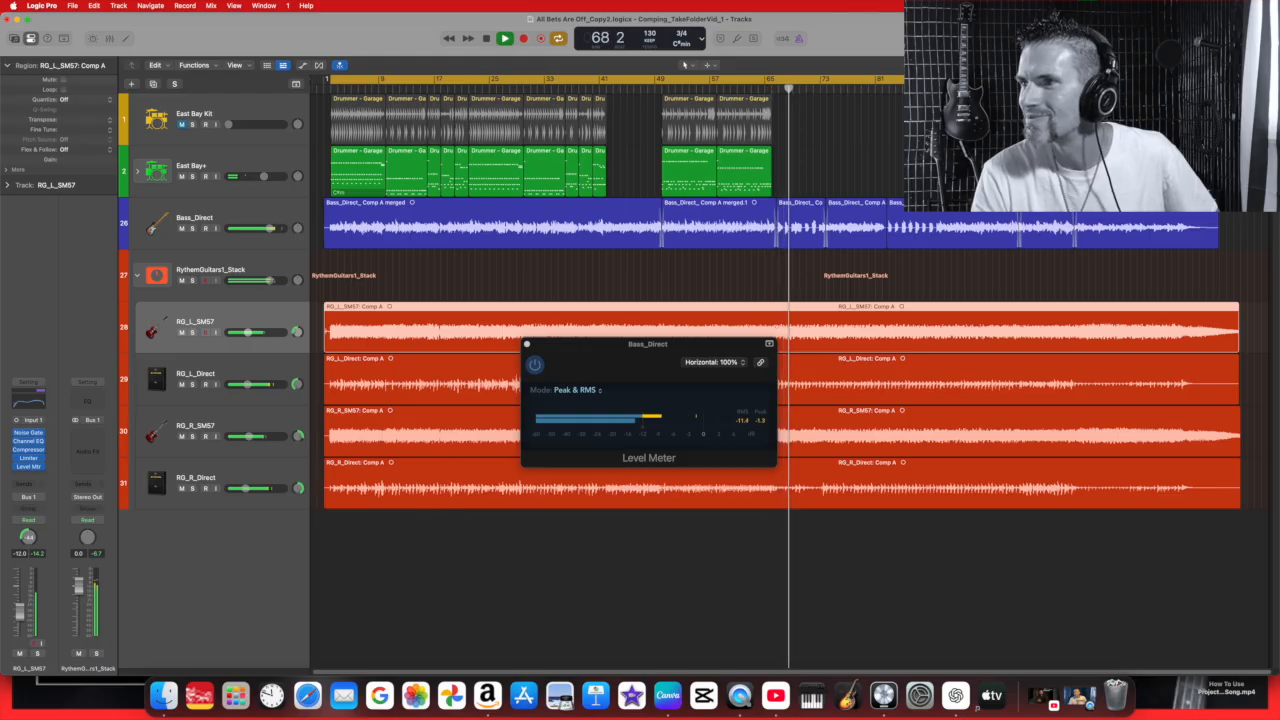
left_click(829, 92)
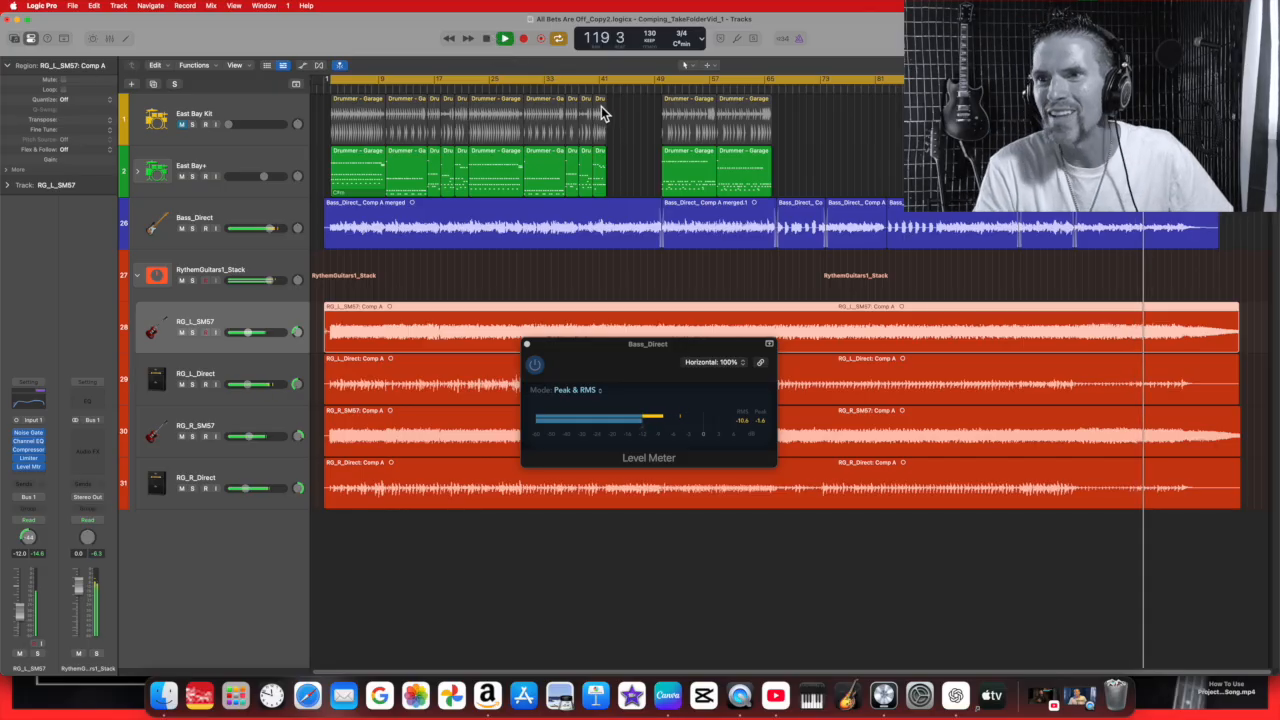
left_click(762, 425)
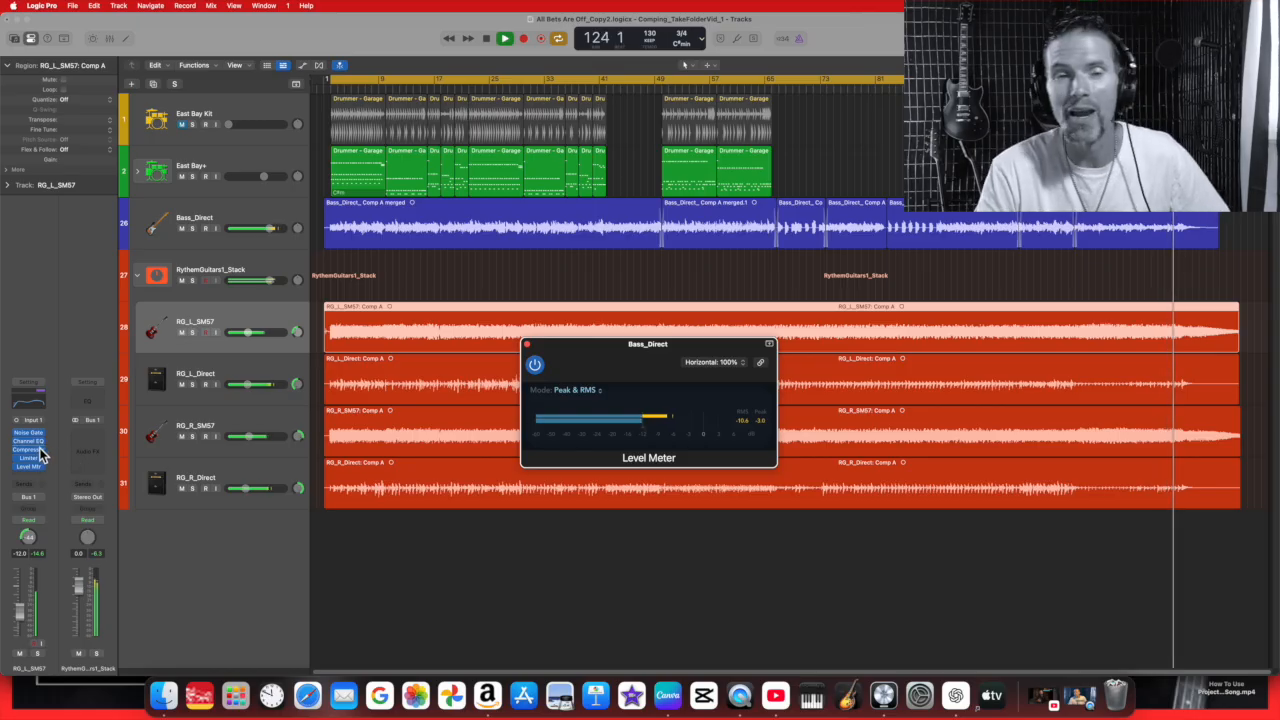
left_click(488, 42)
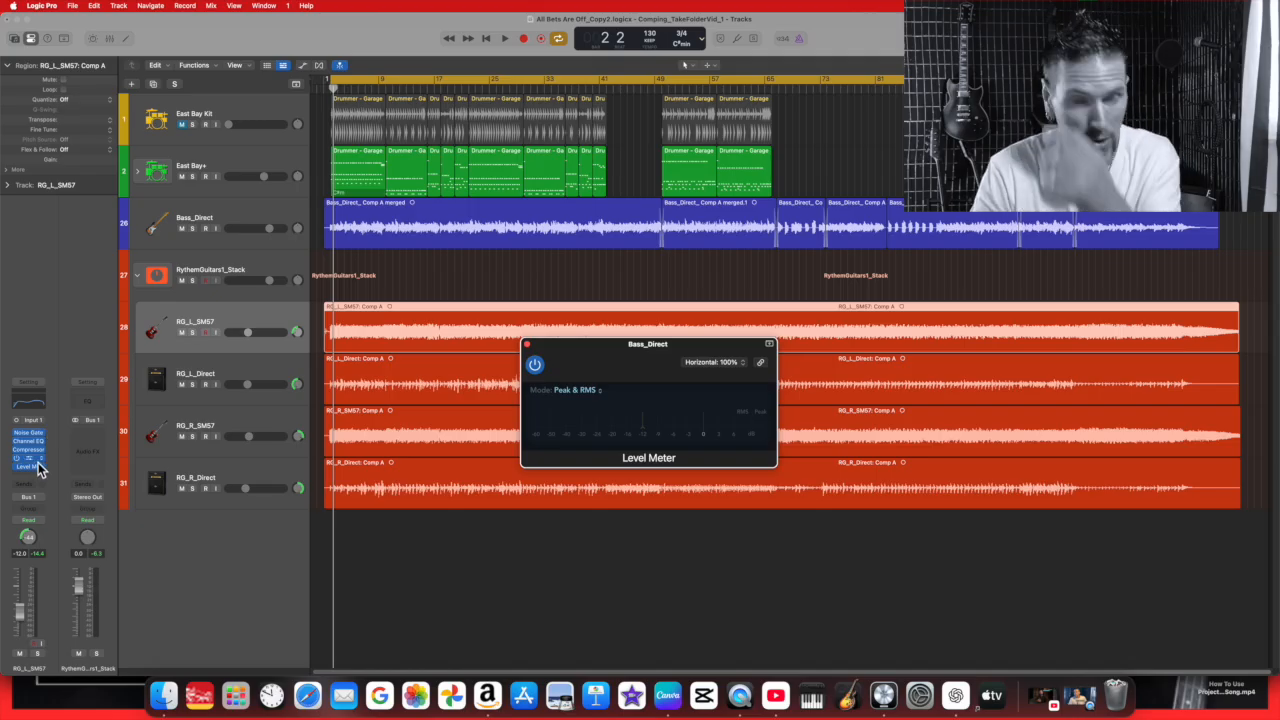
Check RG_L_SM57's Limiter and the reset bass Level Meter while playing from the start to bar 12, and close both plug-in windows.
left_click(38, 461)
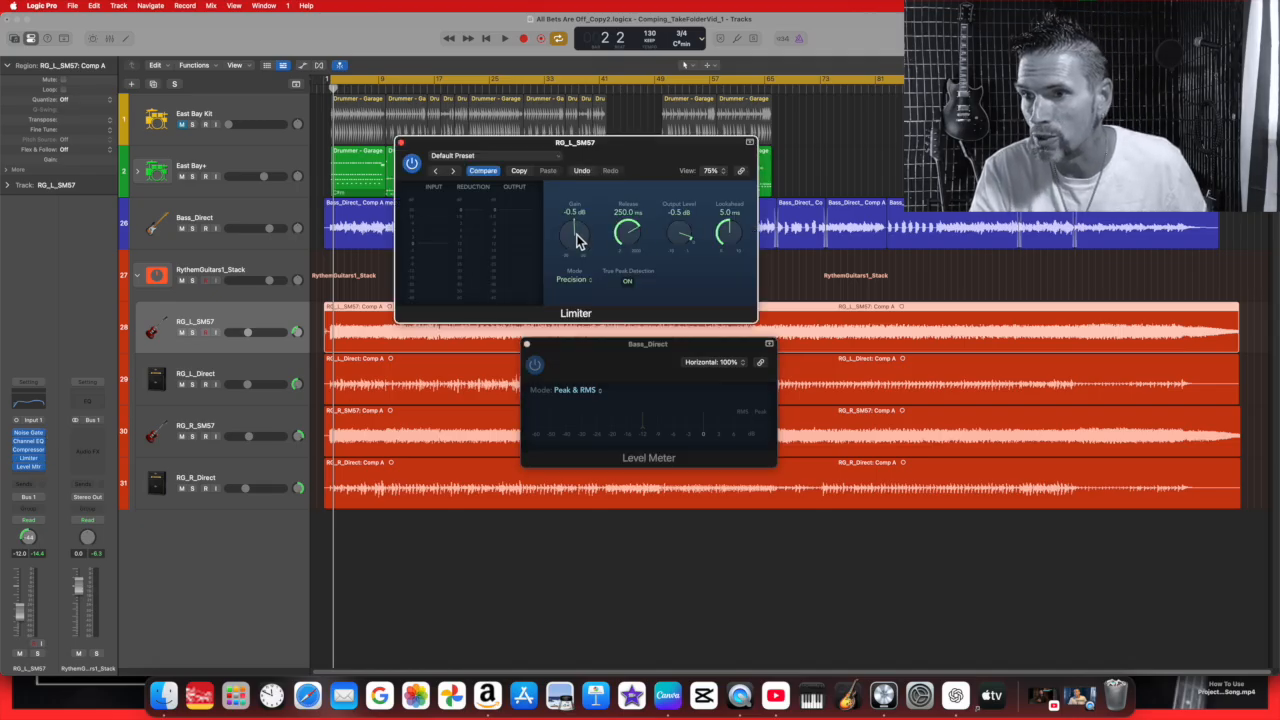
left_click(757, 419)
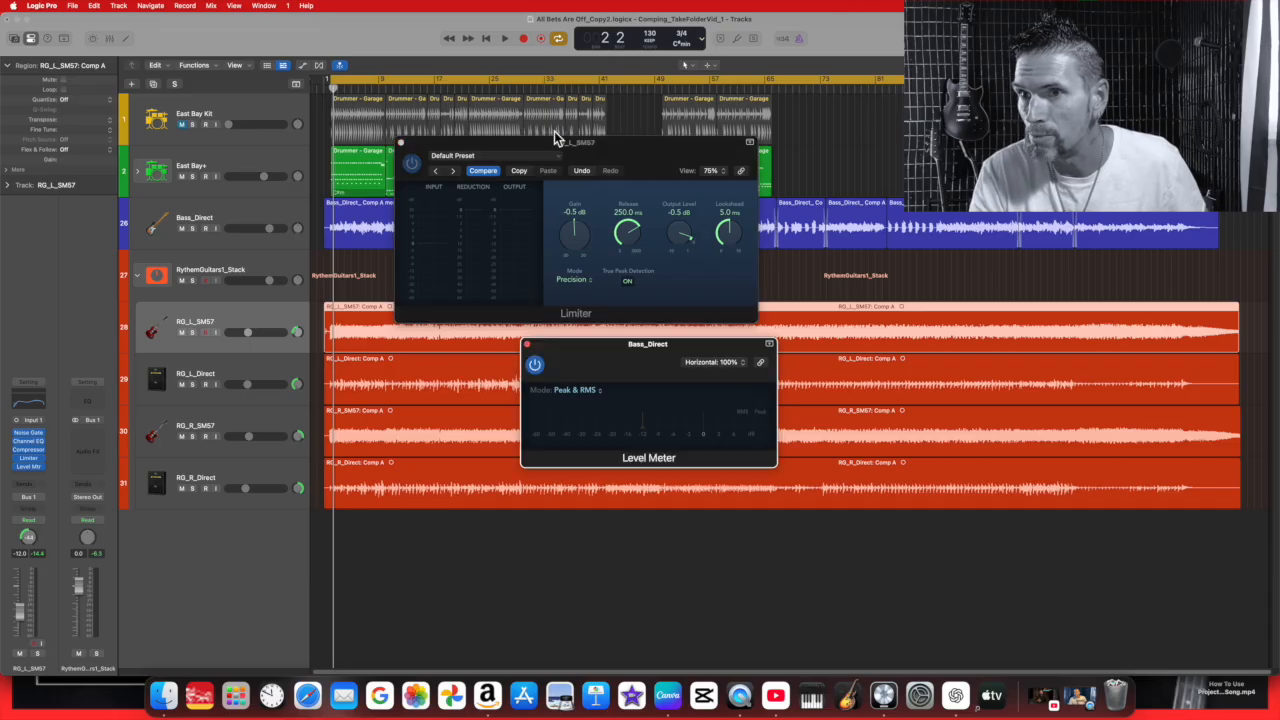
left_click(509, 41)
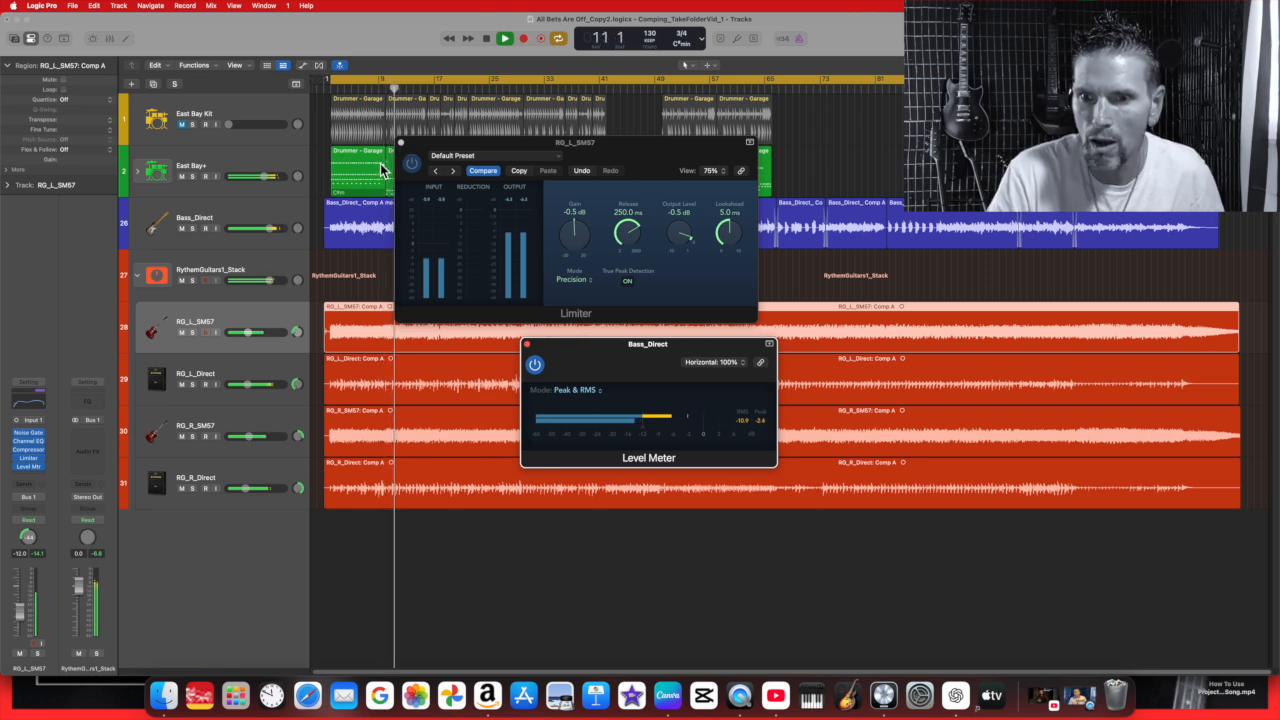
left_click(486, 38)
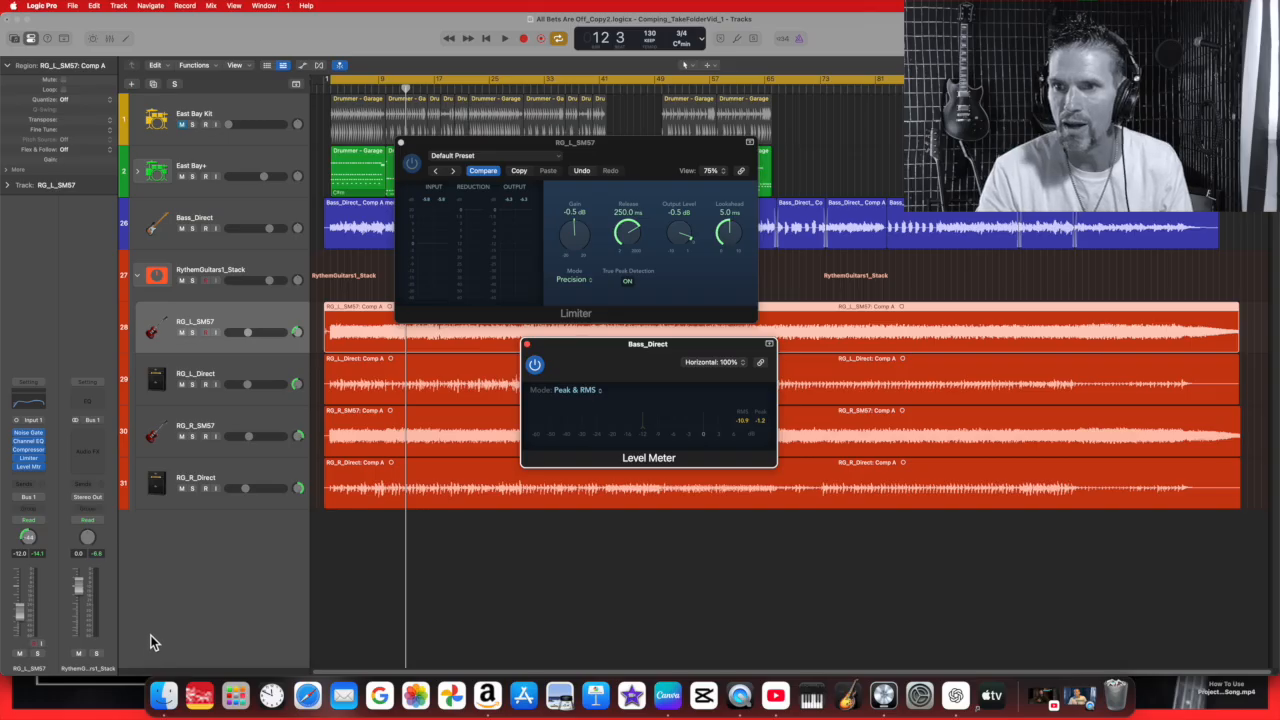
left_click(404, 148)
left_click(528, 345)
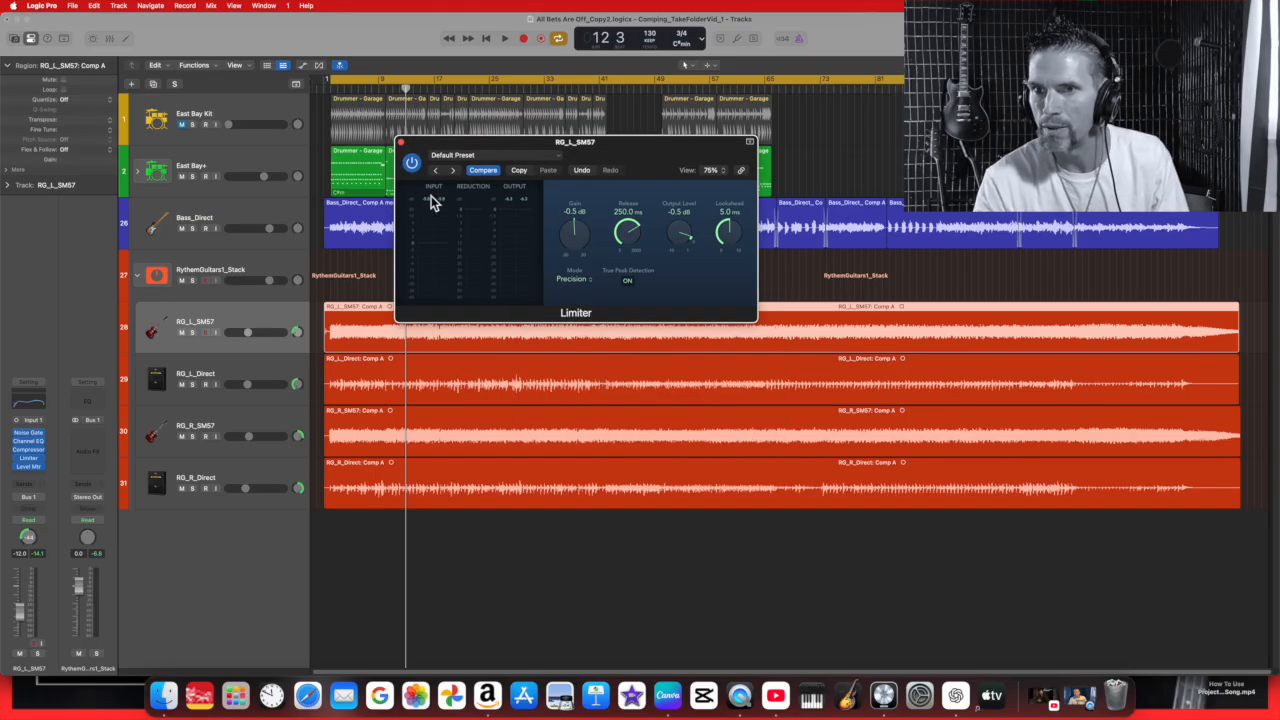
left_click(401, 143)
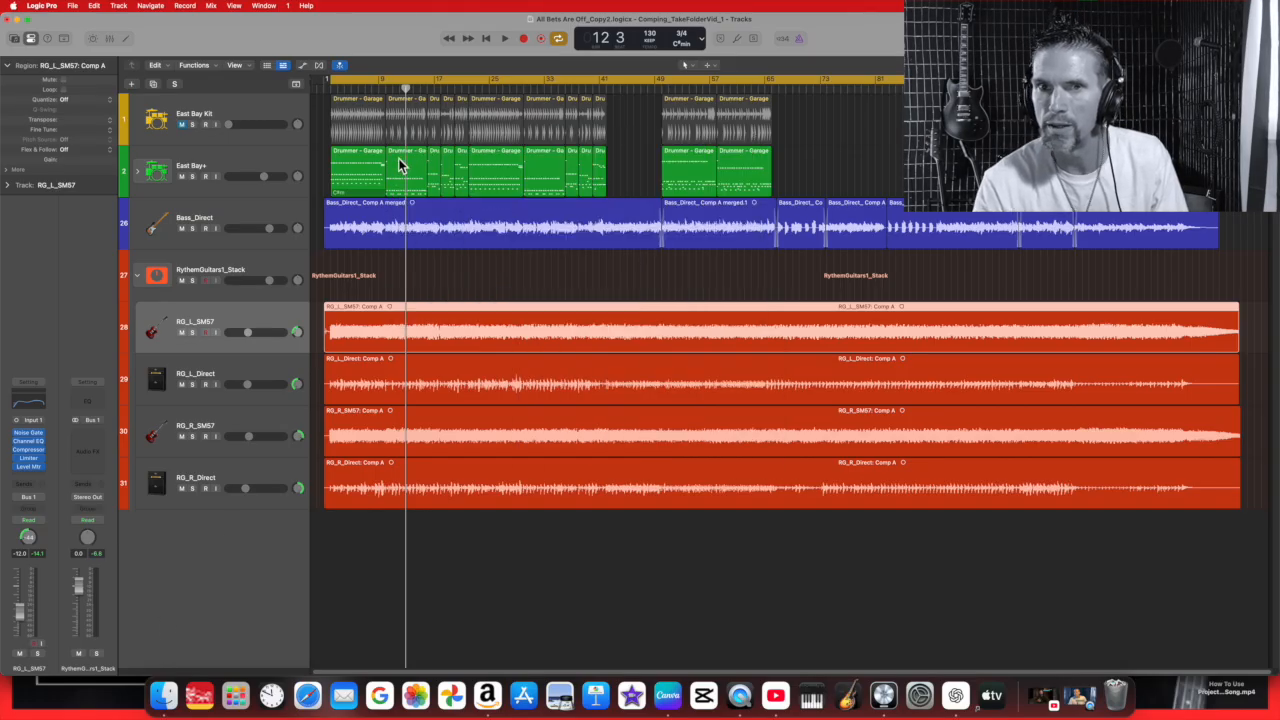
Undo the last plug-in change in the channel strip, and inspect the Limiter settings on the soloed Bass_Direct track.
left_click(90, 6)
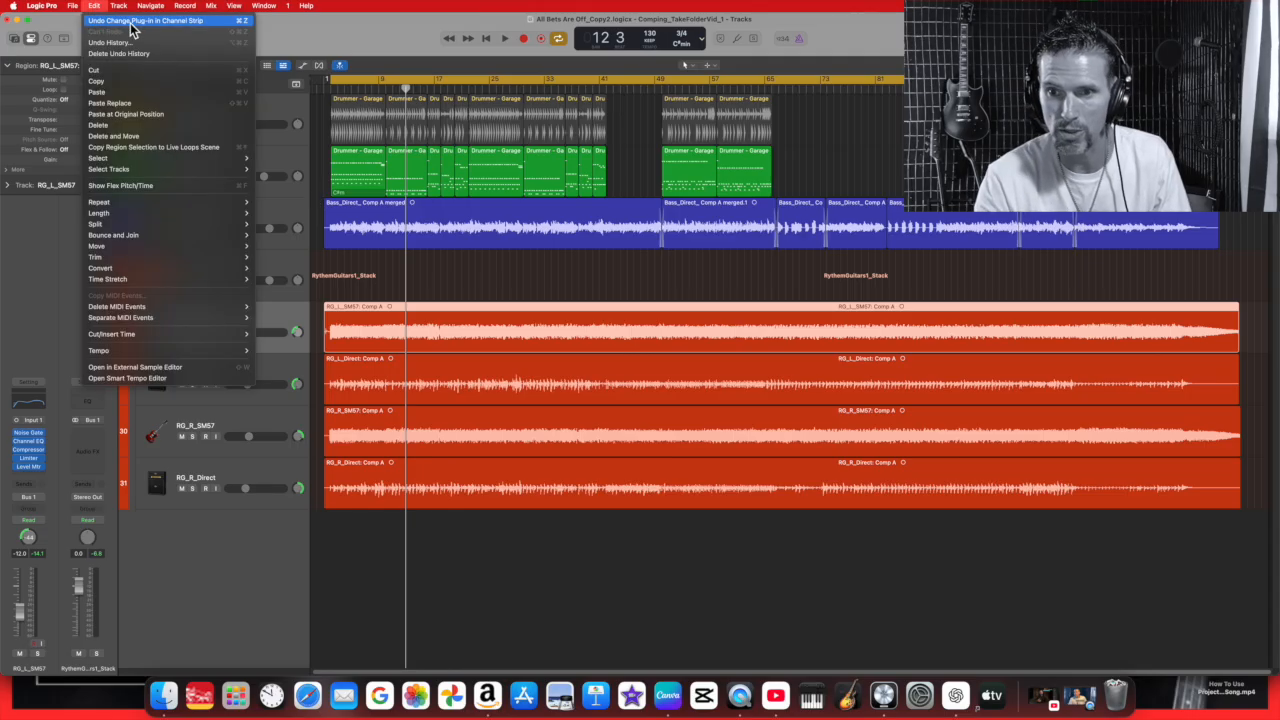
left_click(130, 21)
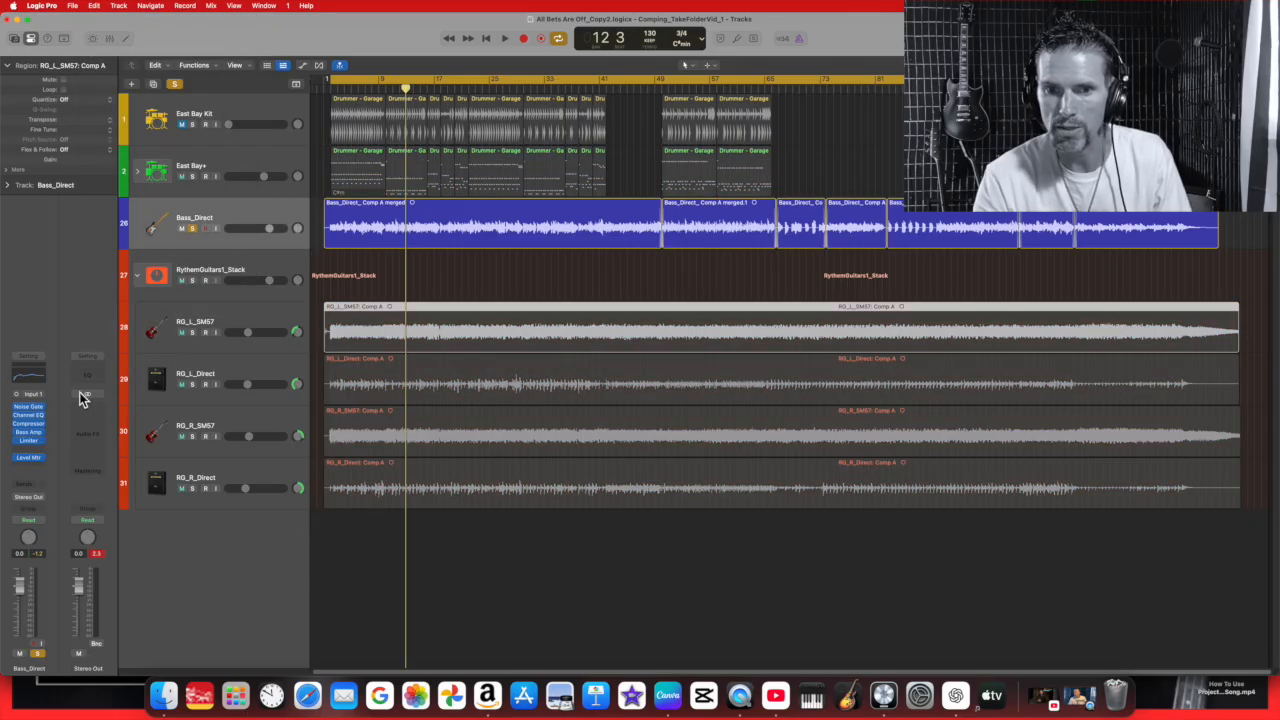
left_click(29, 441)
left_click(324, 44)
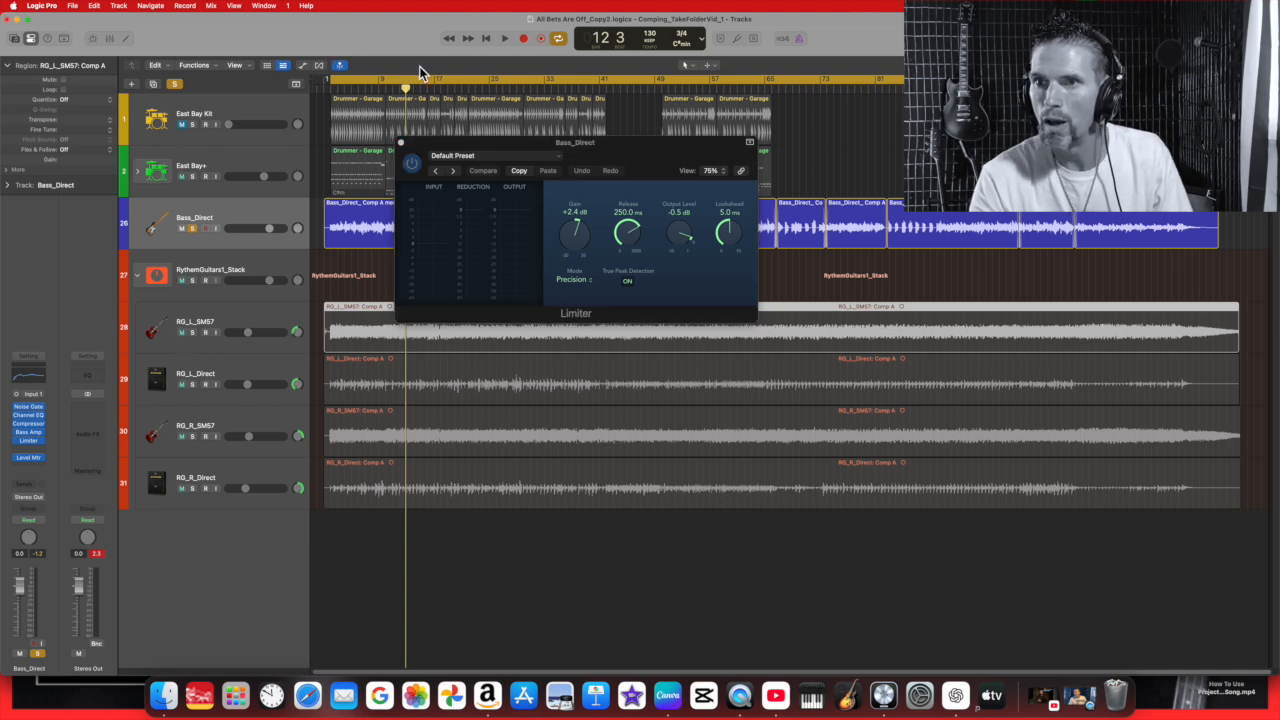
left_click(401, 144)
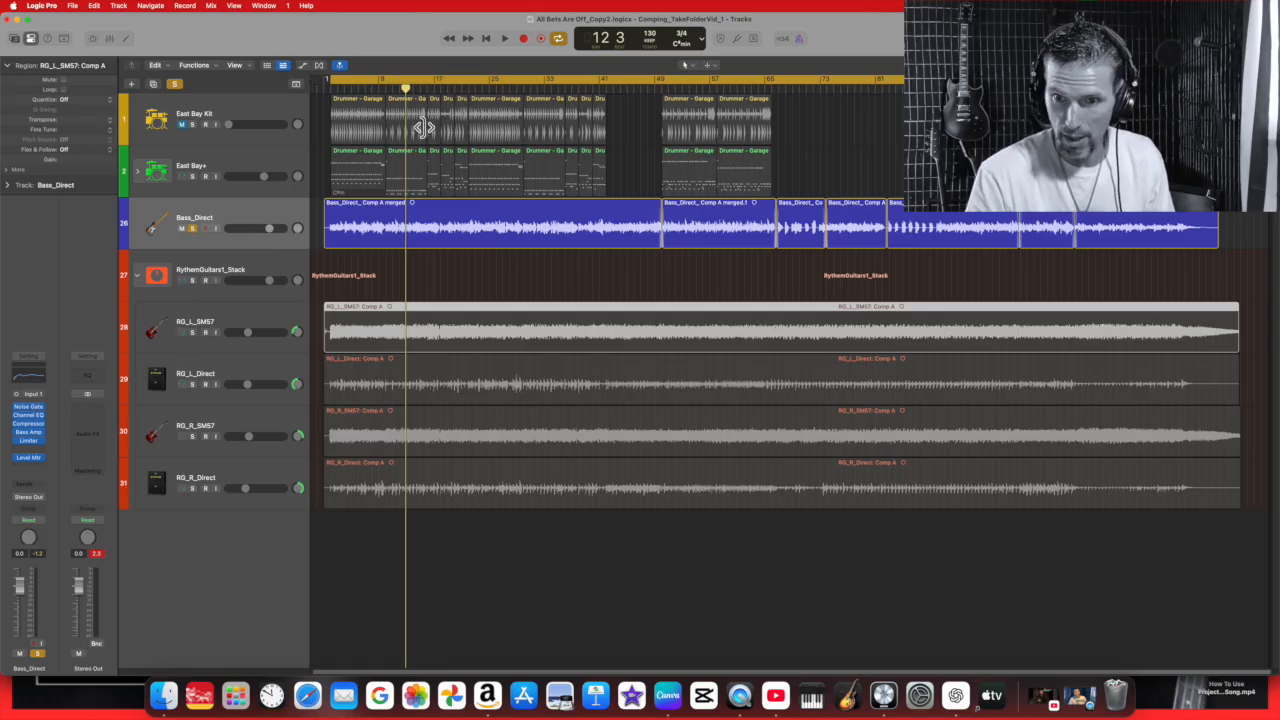
Play the soloed bass with its Level Meter open, lower the Bass_Direct Limiter's Gain to about +0.7 dB, and reset the meter.
left_click(38, 460)
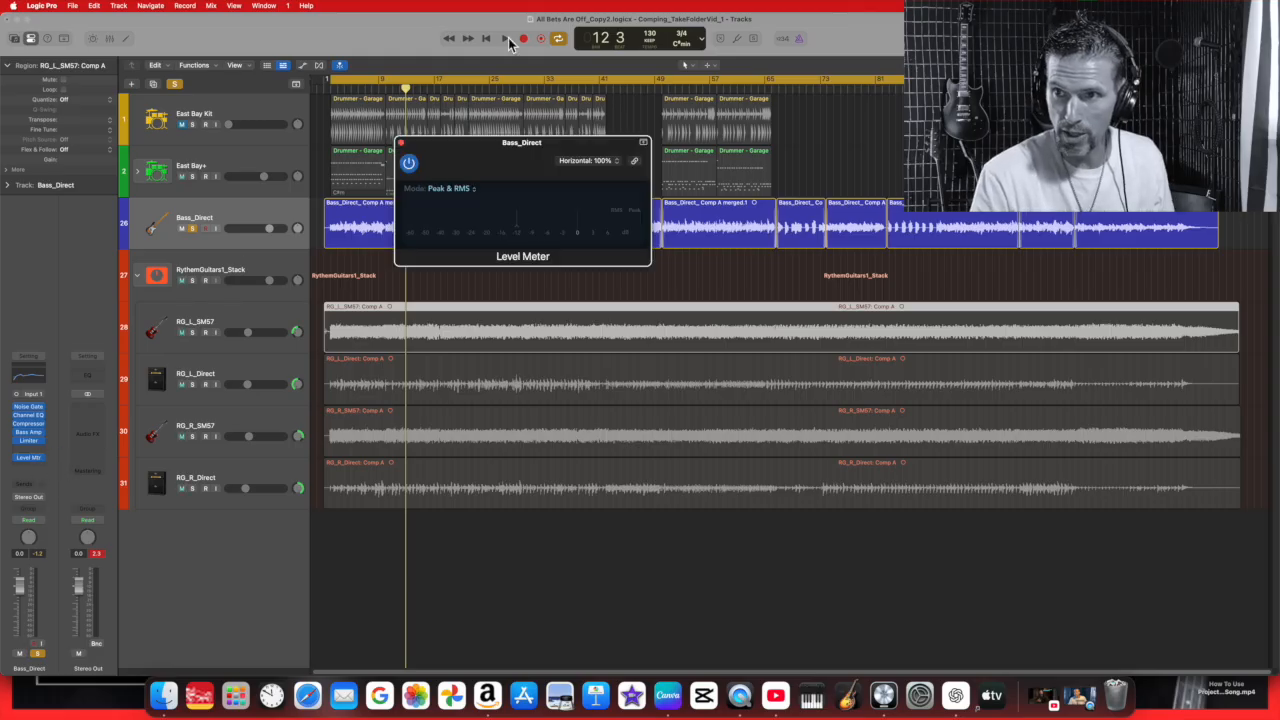
left_click(505, 45)
left_click(40, 440)
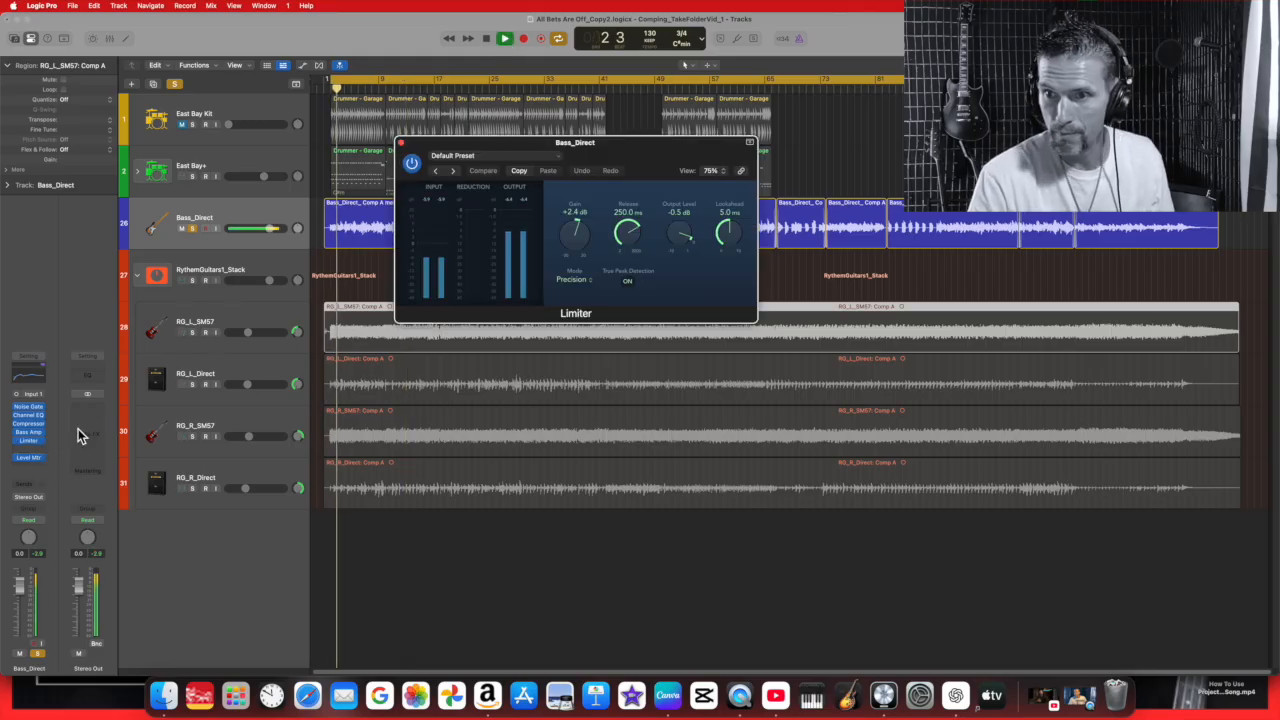
left_click_drag(575, 232, 575, 239)
left_click_drag(590, 165, 462, 420)
left_click(629, 230)
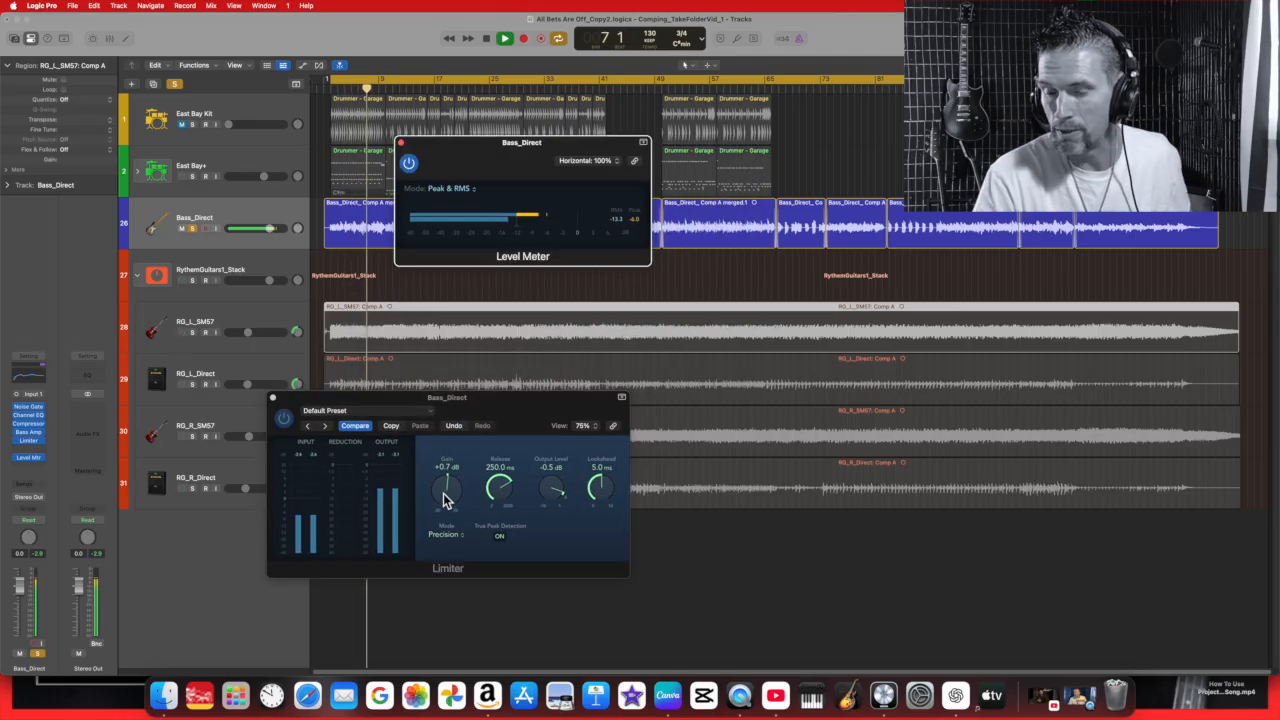
Fine-tune the Bass_Direct Limiter's Gain to +0.9 dB against the reset Level Meter, stop playback at bar 12, and close both plug-in windows.
left_click(447, 500)
left_click_drag(446, 497, 447, 491)
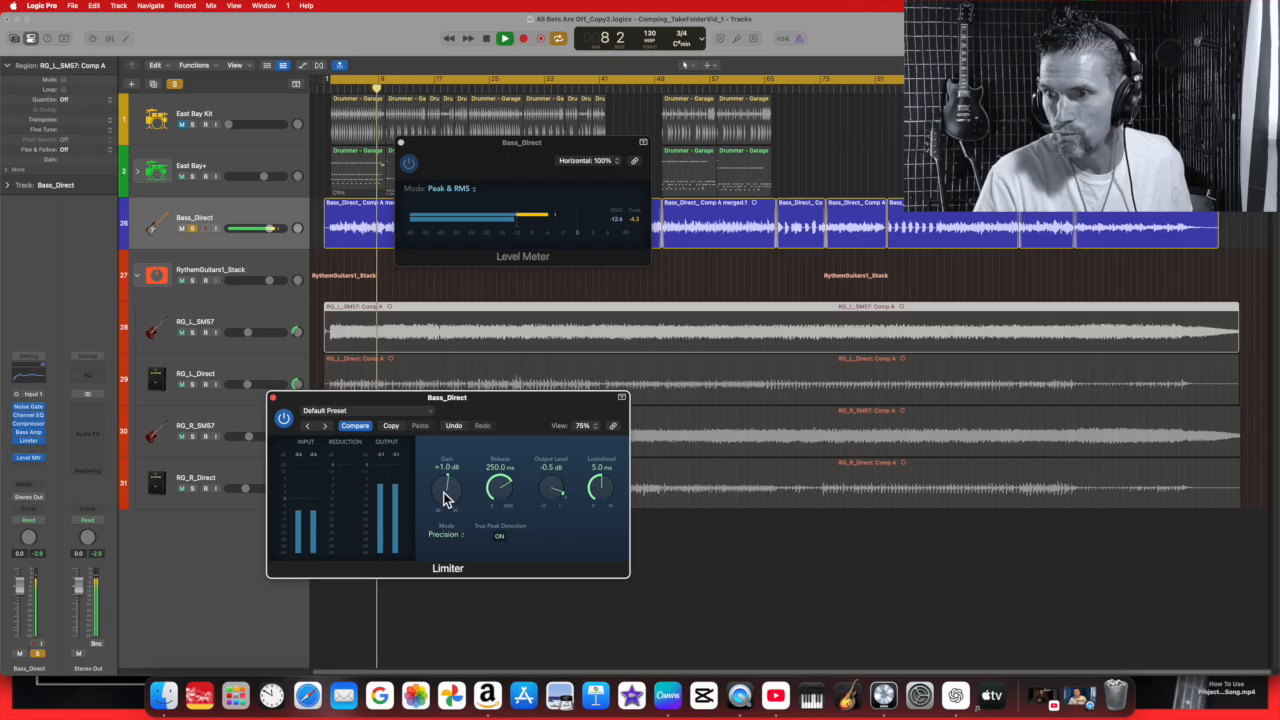
left_click(630, 226)
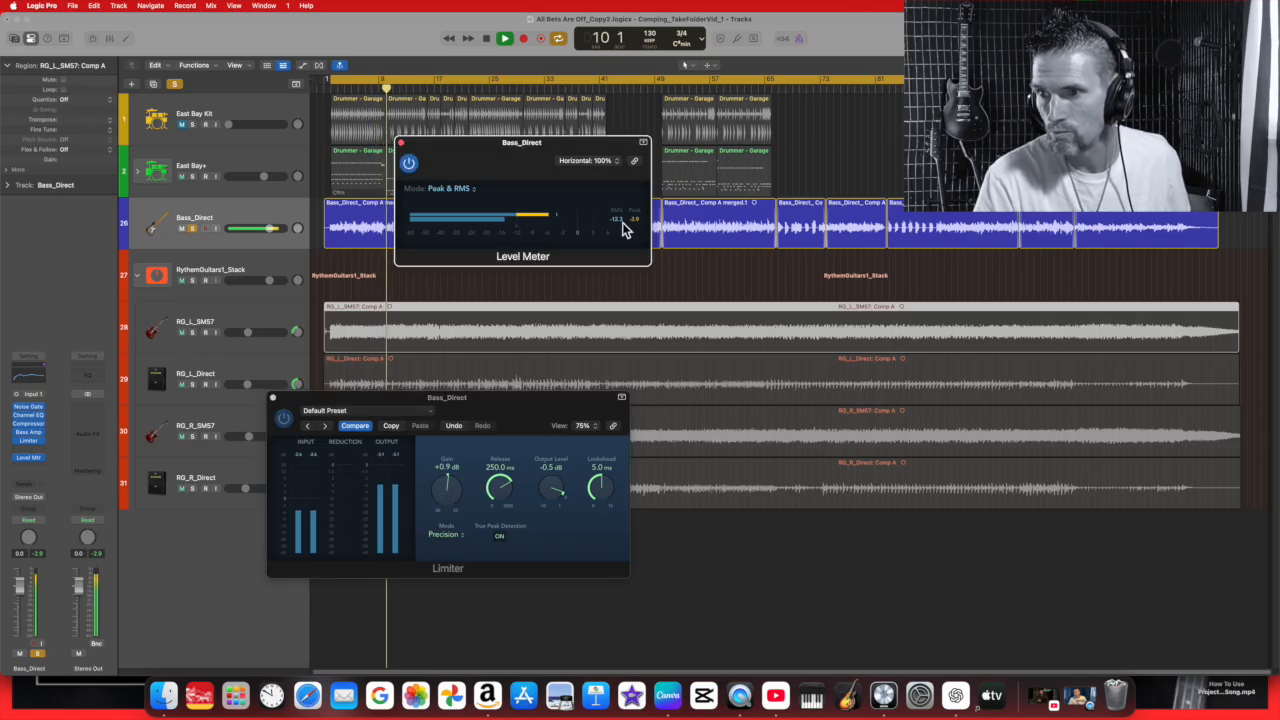
left_click(486, 41)
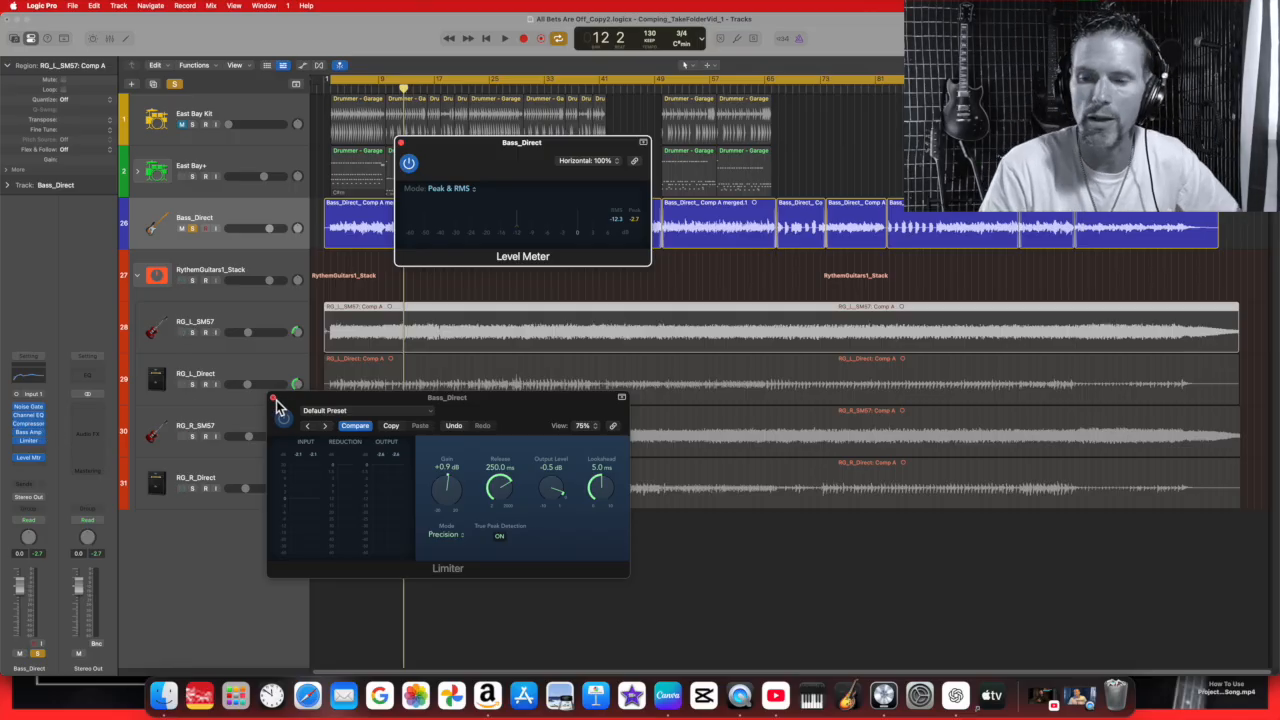
left_click(273, 398)
left_click(402, 142)
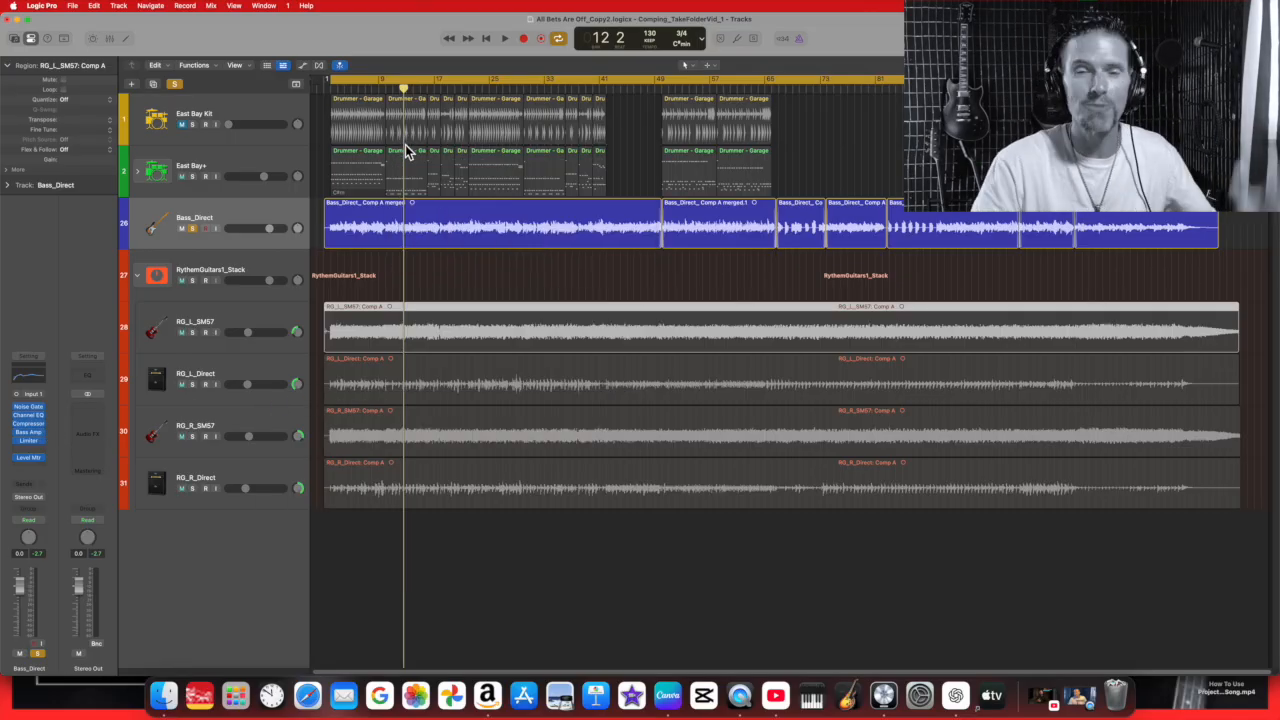
Take Bass_Direct out of solo while playing from the song's start, and stop the full mix at bar 9.
left_click(198, 230)
left_click(504, 38)
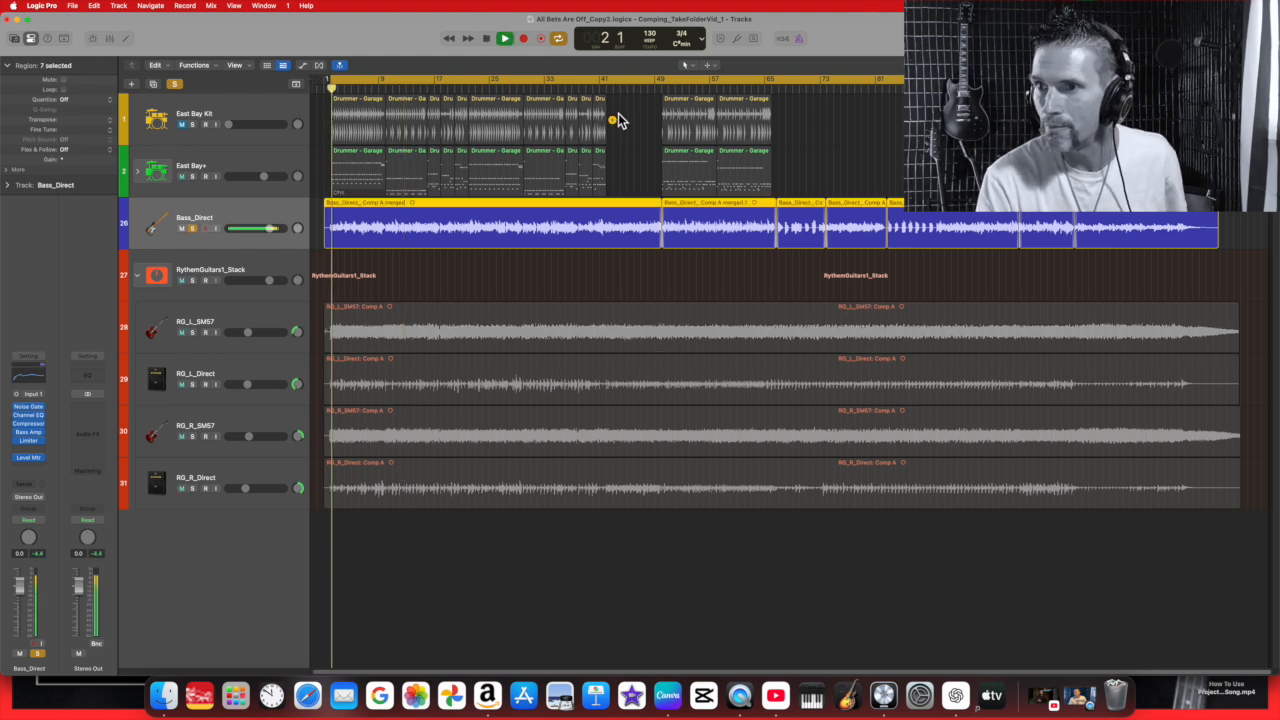
key("s")
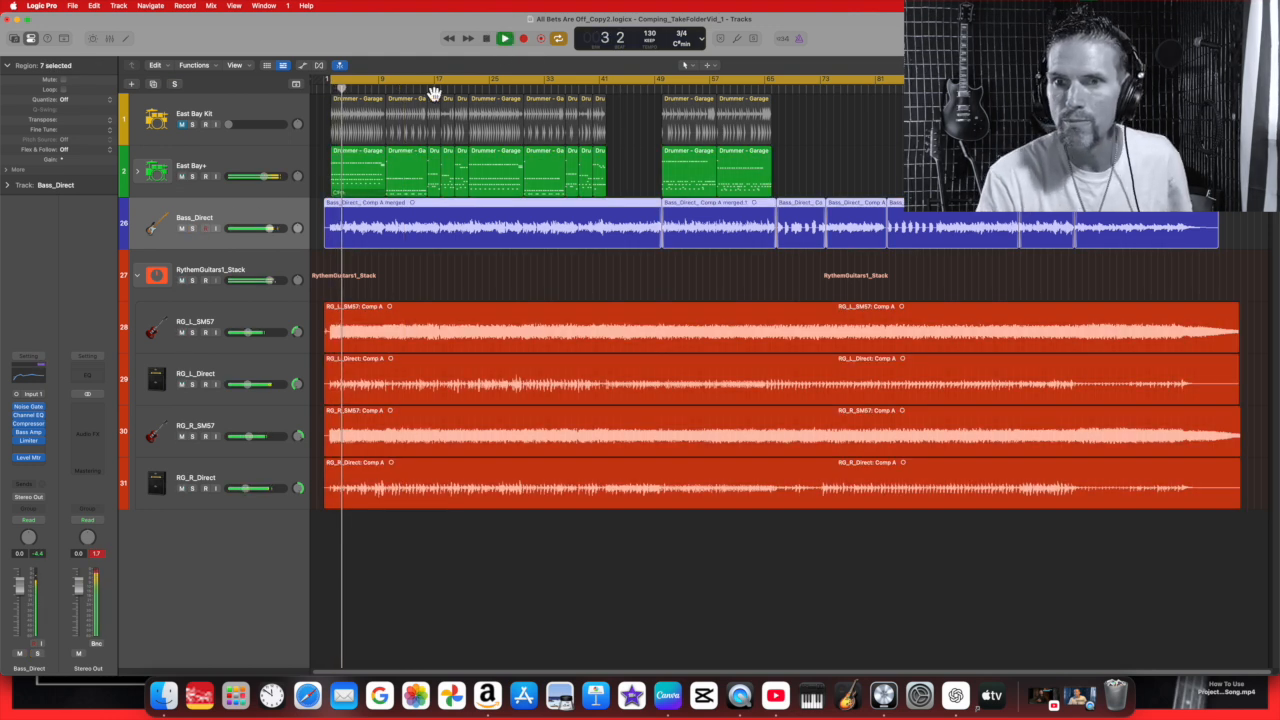
left_click(488, 41)
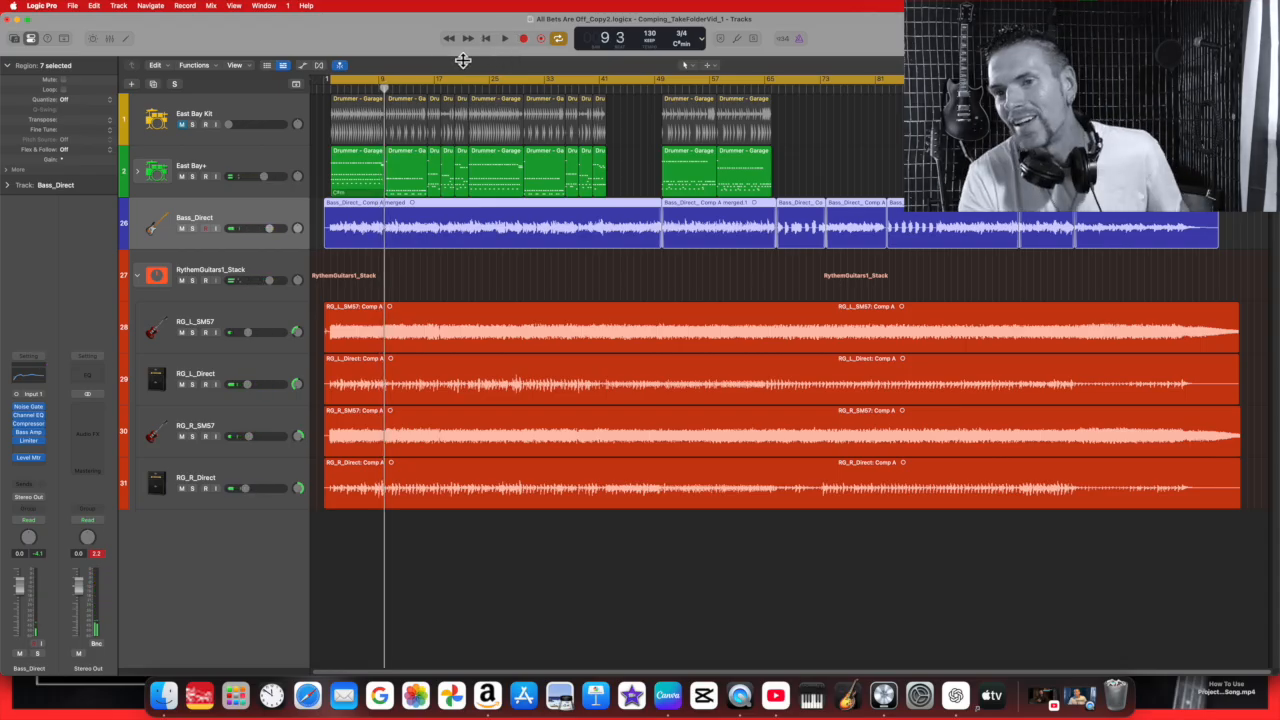
Unmute the East Bay Kit track, turn off the cycle range, and play the mix from around bar 41 to bar 46.
left_click(182, 125)
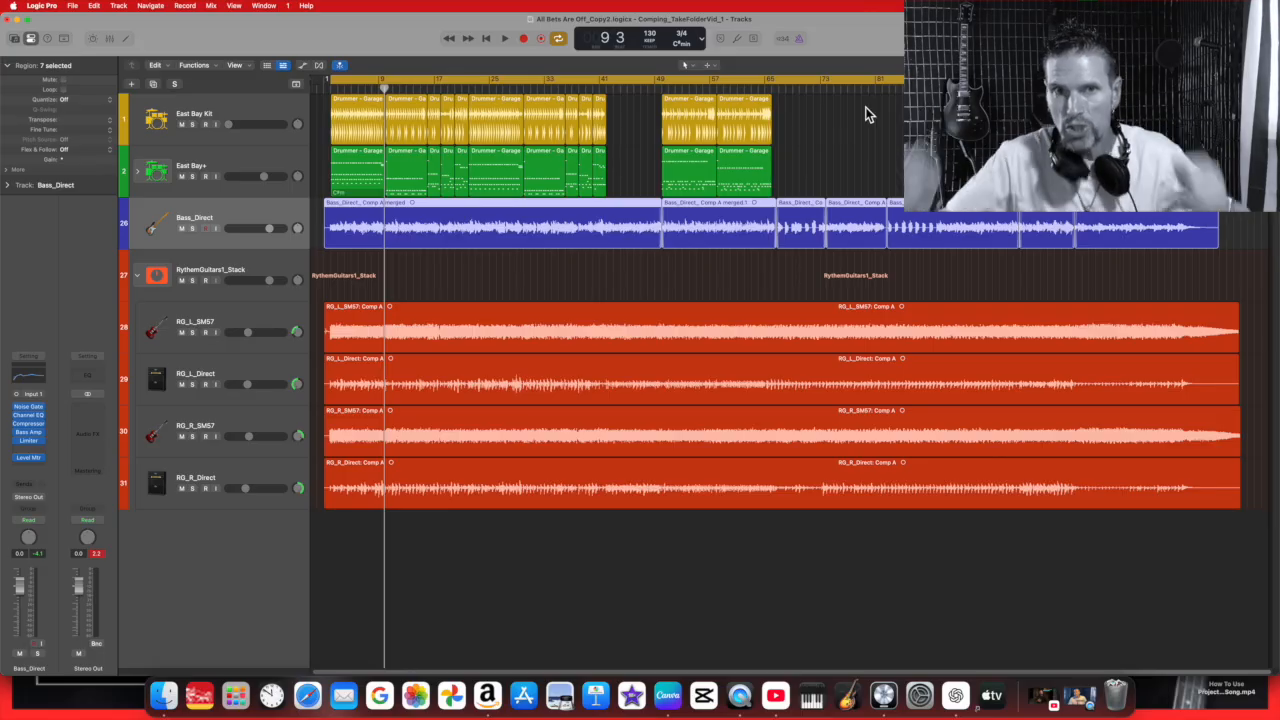
left_click(601, 86)
left_click(504, 38)
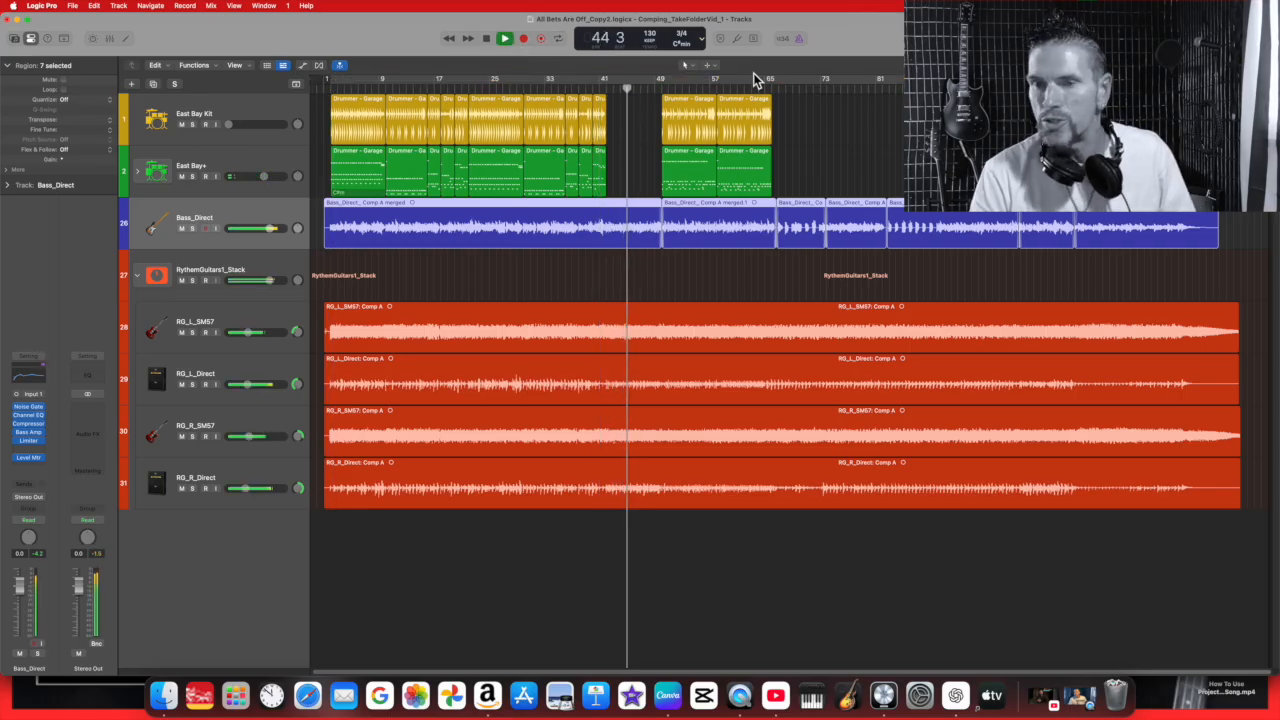
left_click(498, 39)
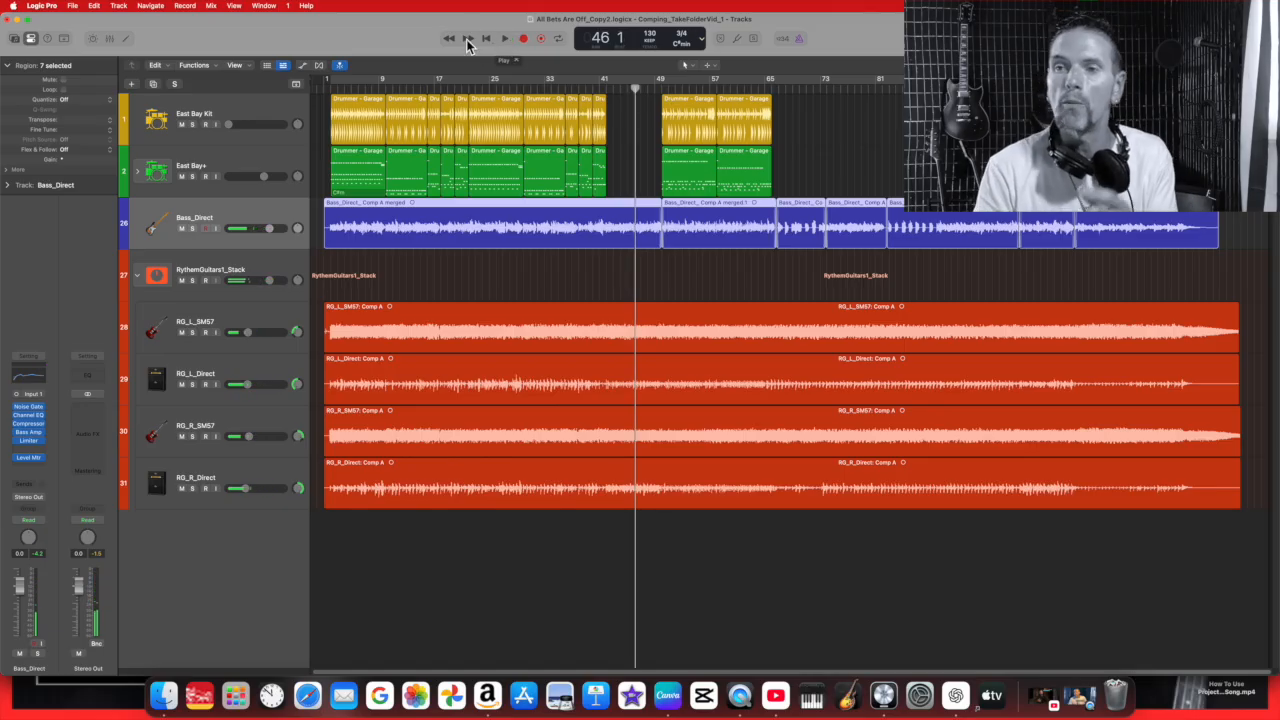
View the East Bay Kit regions in the Session Player editor, close it, and select the East Bay+ track.
left_click(257, 110)
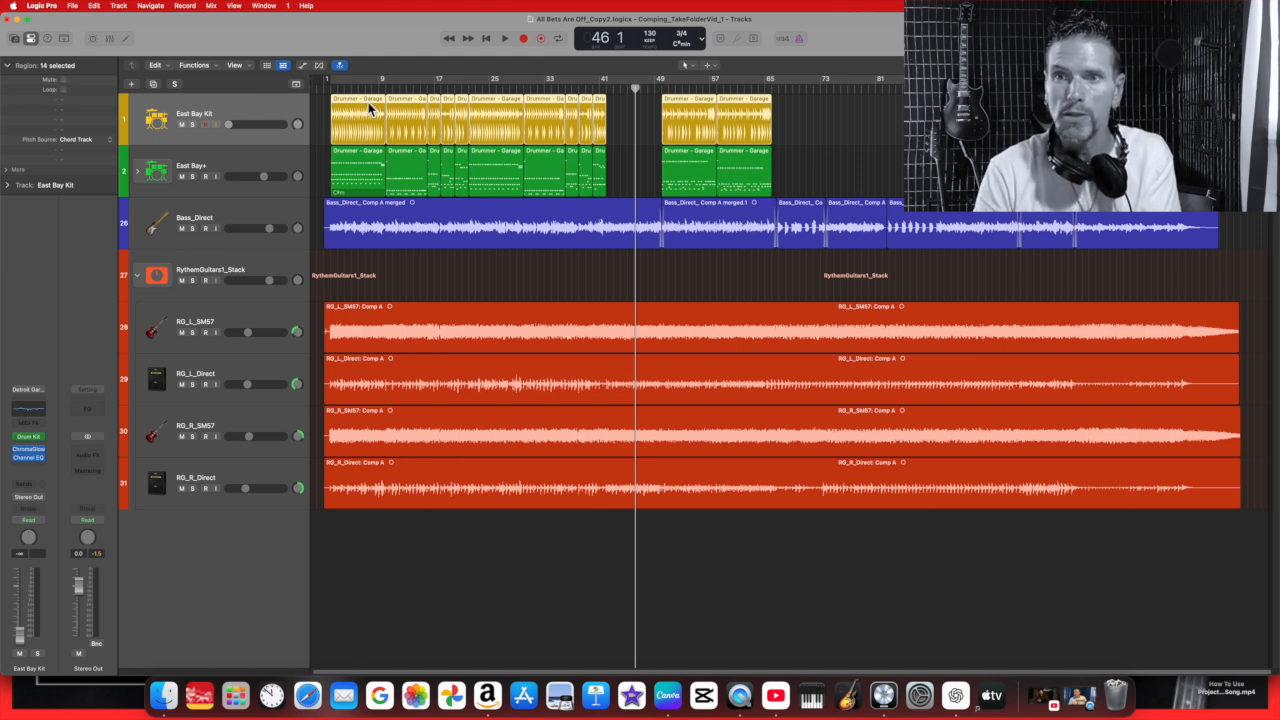
left_click(126, 40)
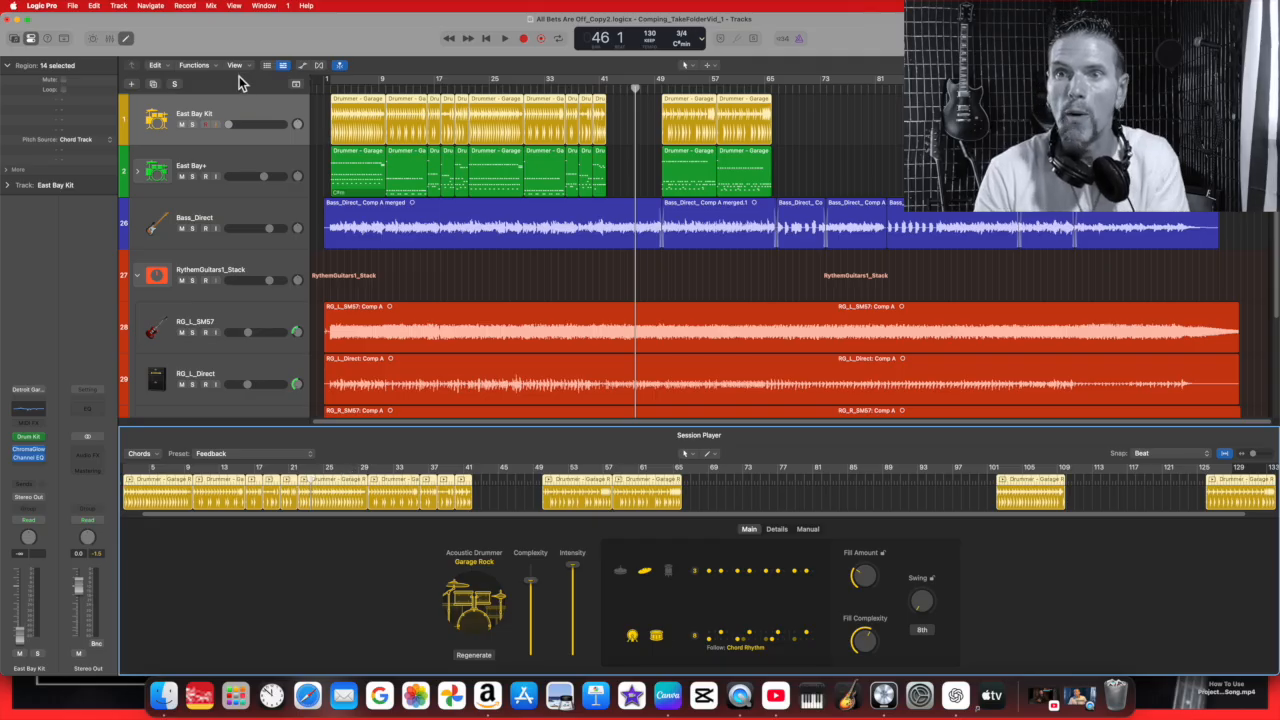
left_click(129, 38)
left_click(291, 158)
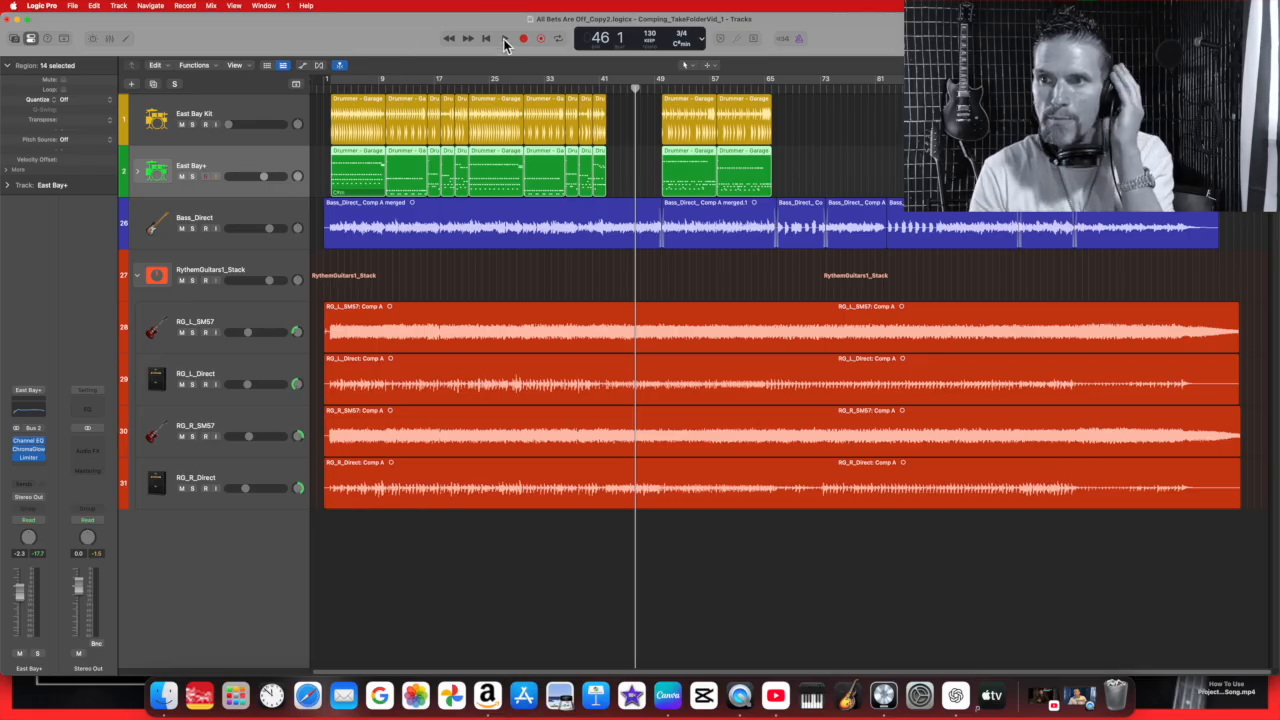
Solo the East Bay Kit track, play it from around bar 11, and set its volume to -1.5 dB.
left_click(182, 124)
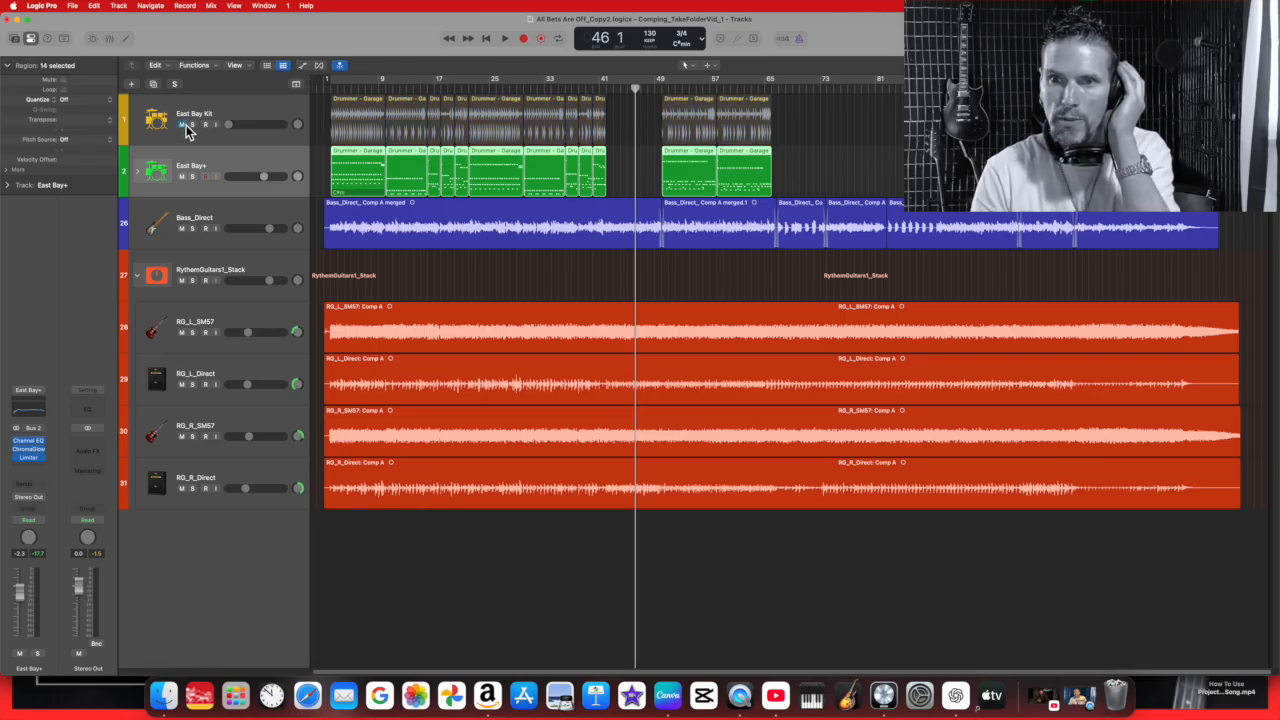
left_click(182, 124)
left_click(193, 124)
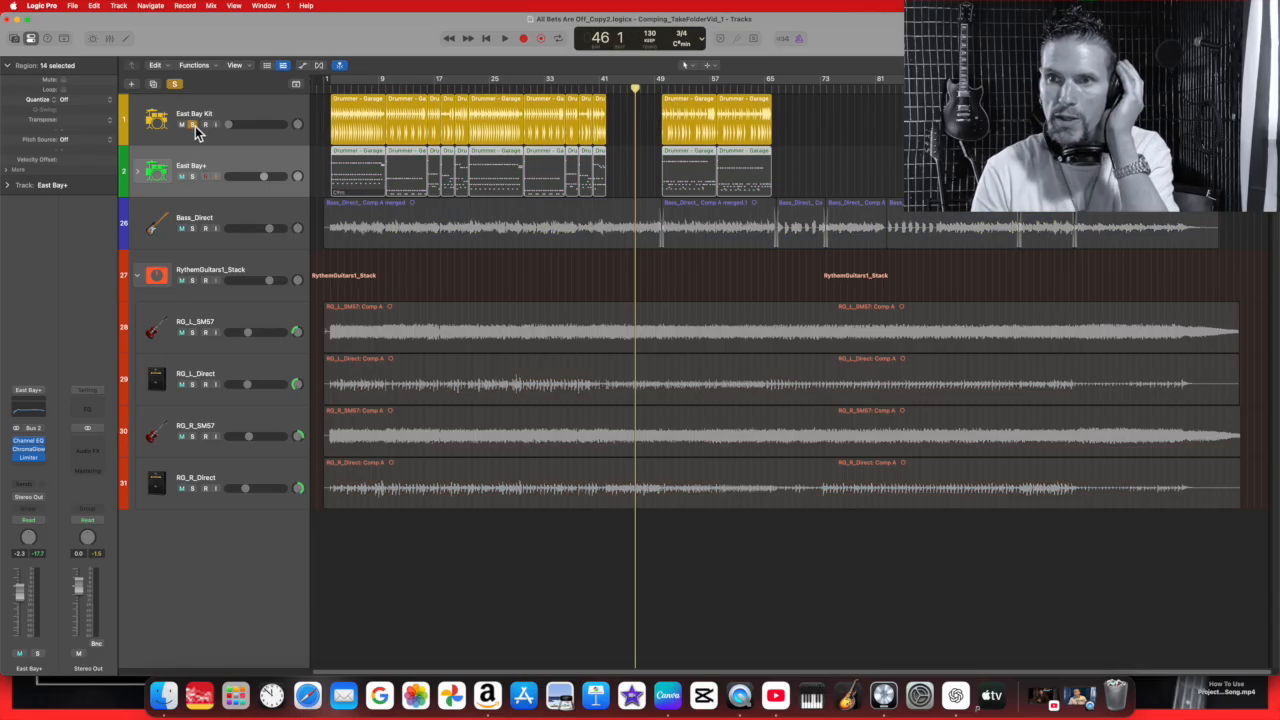
left_click(505, 40)
left_click(400, 84)
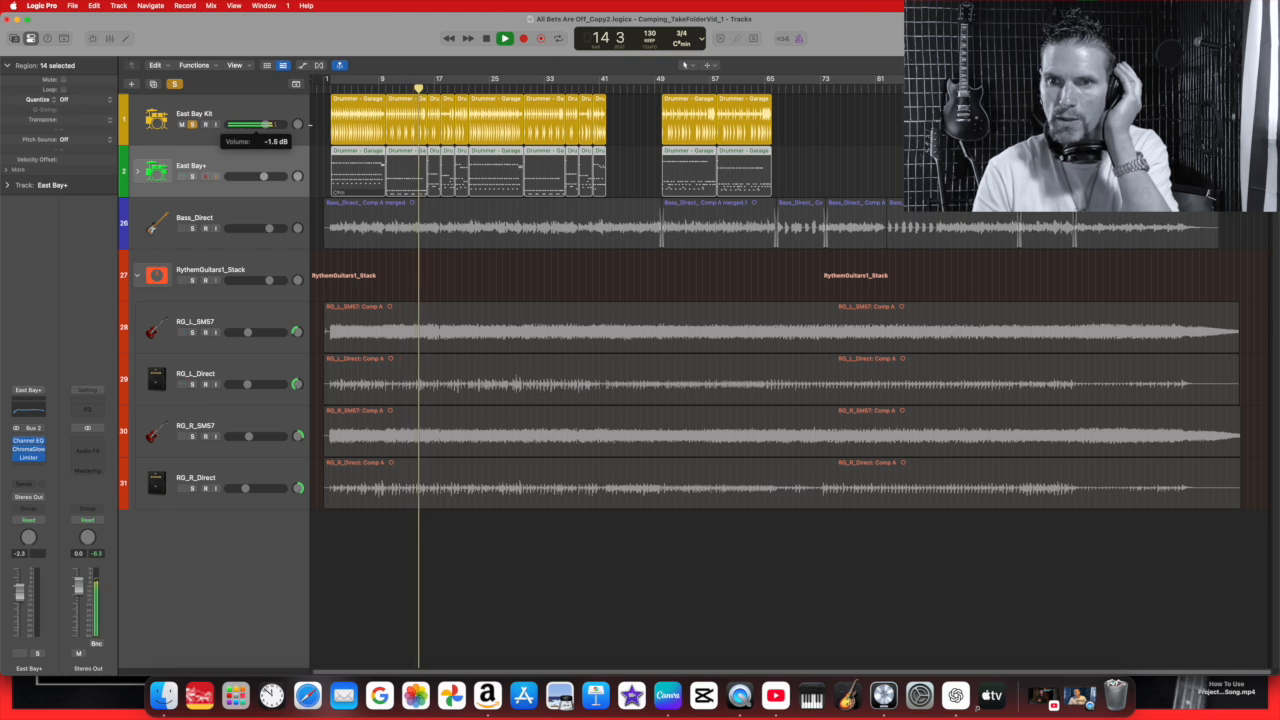
Switch the solo from East Bay Kit to East Bay+ to compare the two, and stop playback at bar 17.
left_click(192, 176)
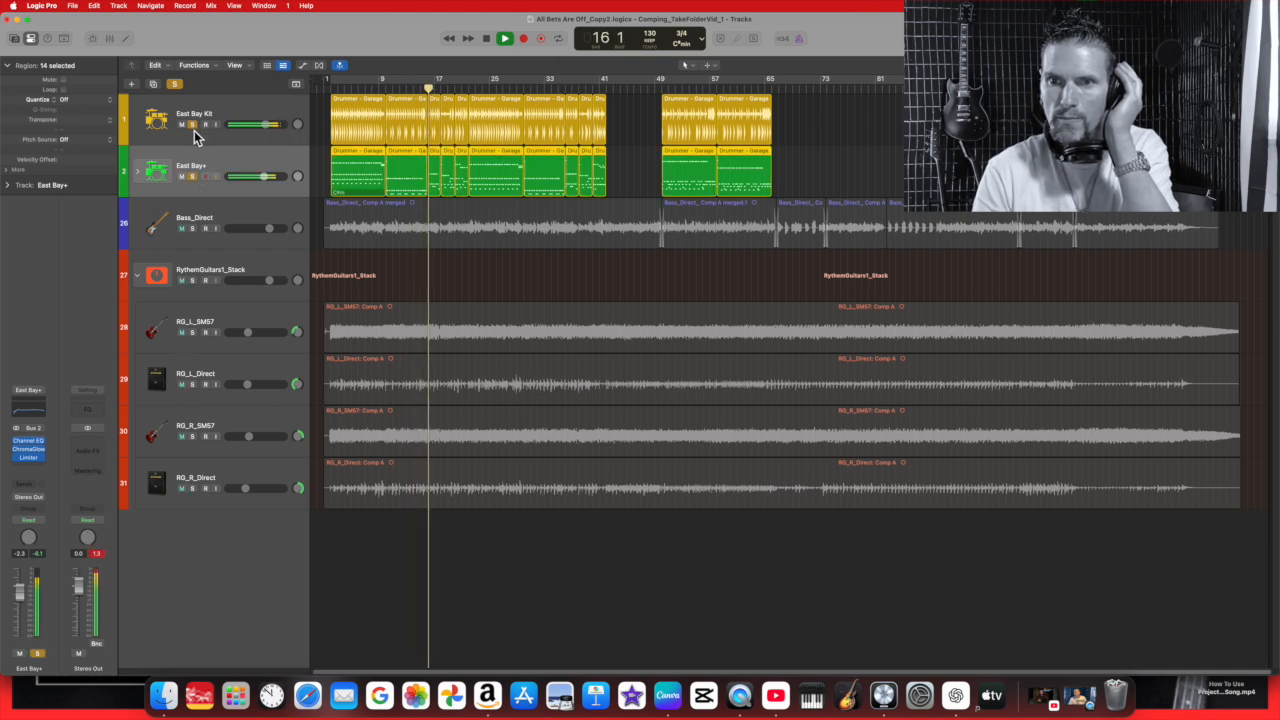
left_click(192, 124)
left_click(487, 39)
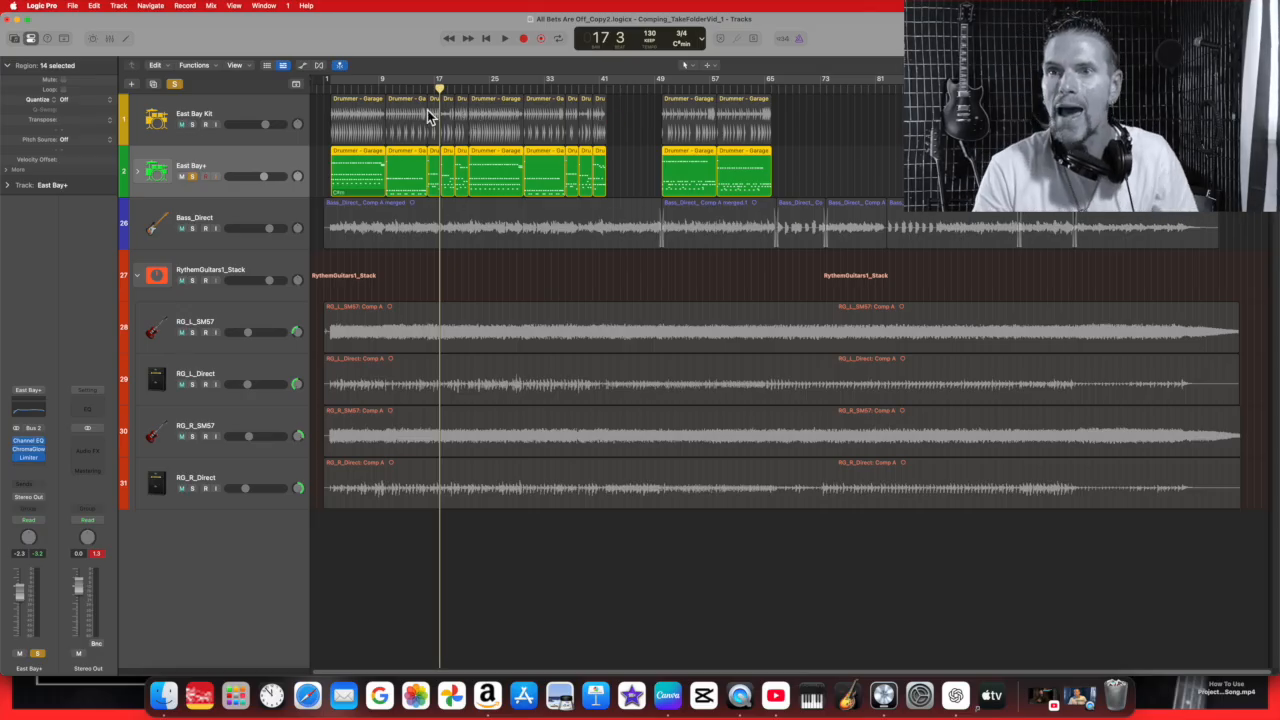
Show the East Bay+ regions in the Piano Roll and expand its track stack into the individual drum channels.
left_click(128, 39)
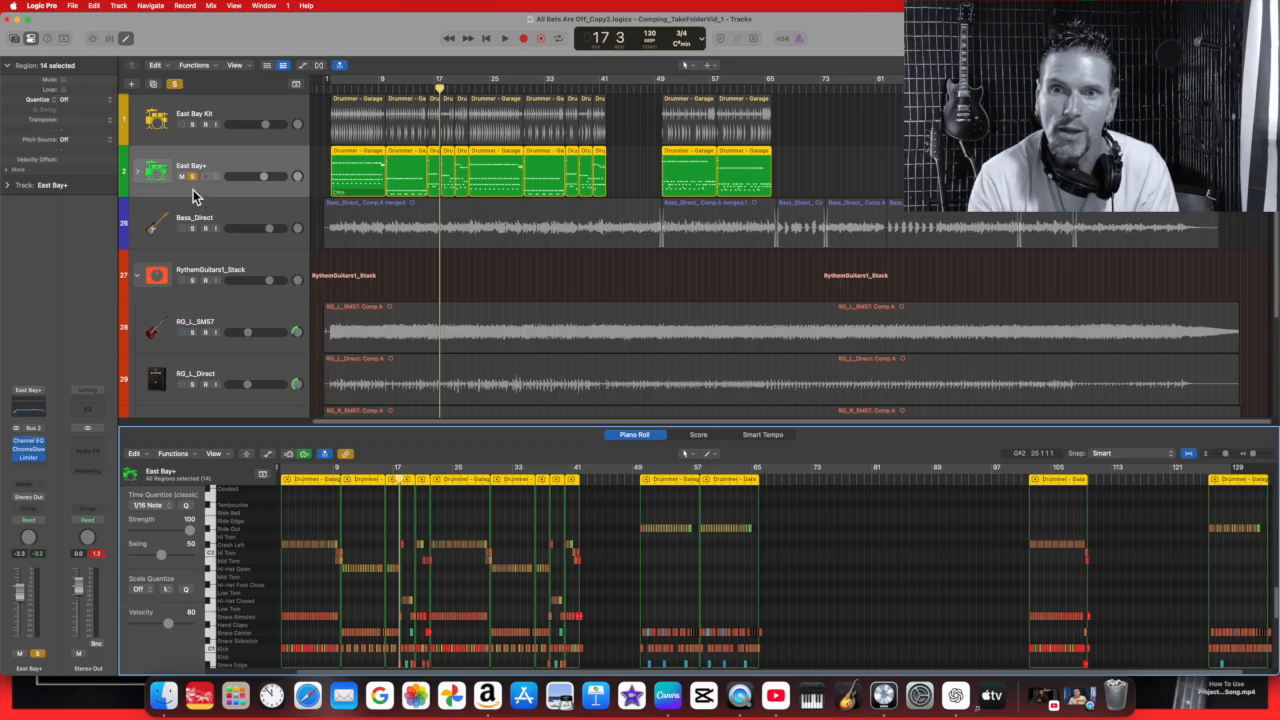
left_click(135, 177)
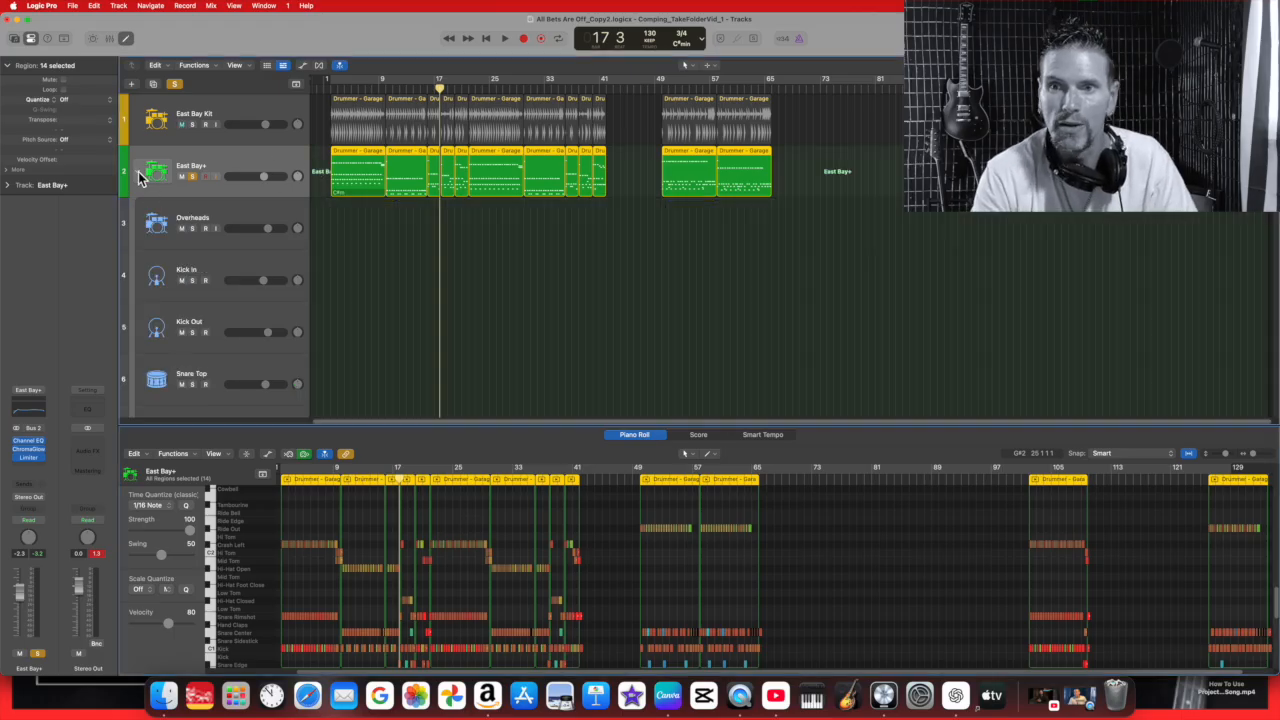
scroll(300, 250, "down", 3)
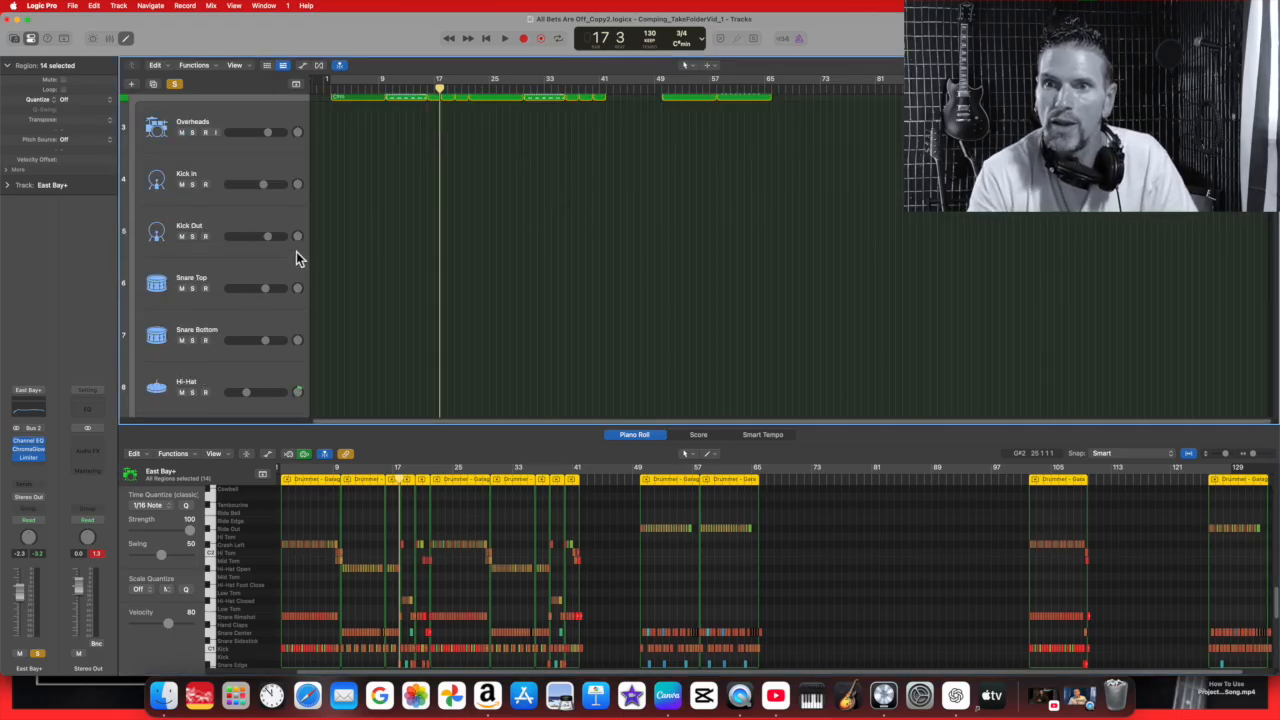
Play the soloed East Bay+ stack from bar 17 and examine the levels of its overhead, kick, snare, hi-hat, tom and room channels.
left_click(505, 39)
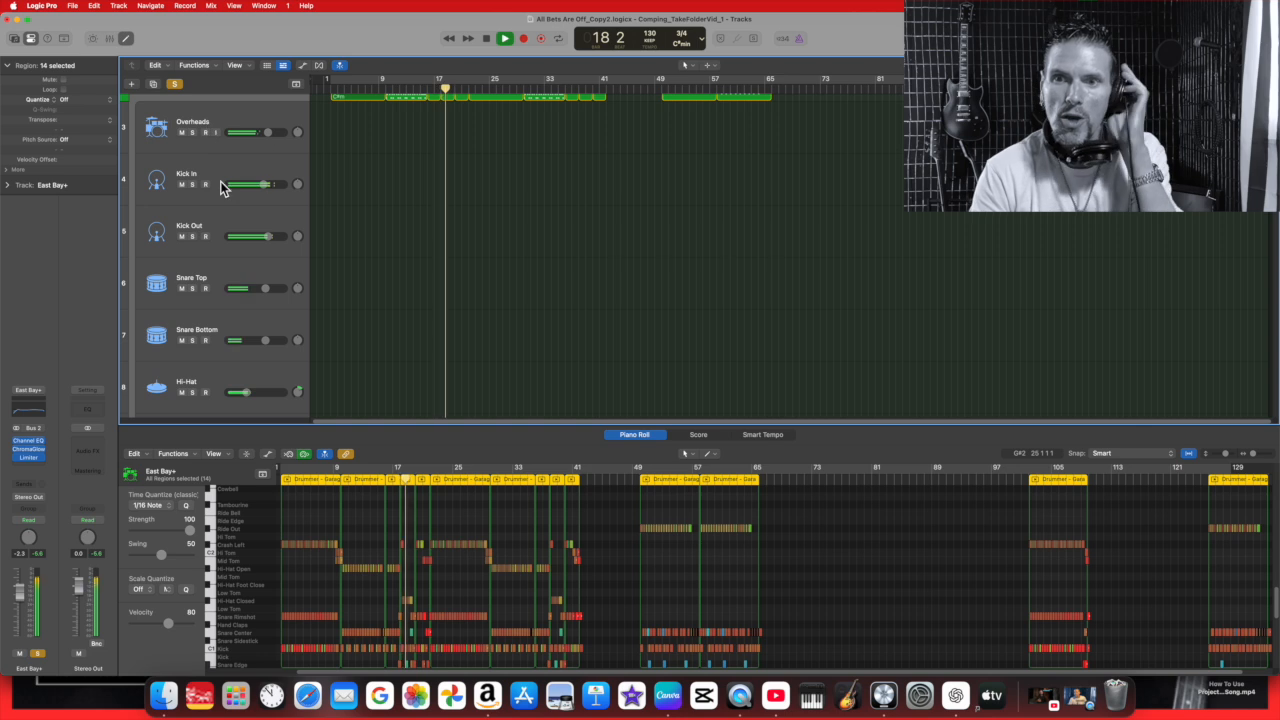
scroll(282, 130, "up", 3)
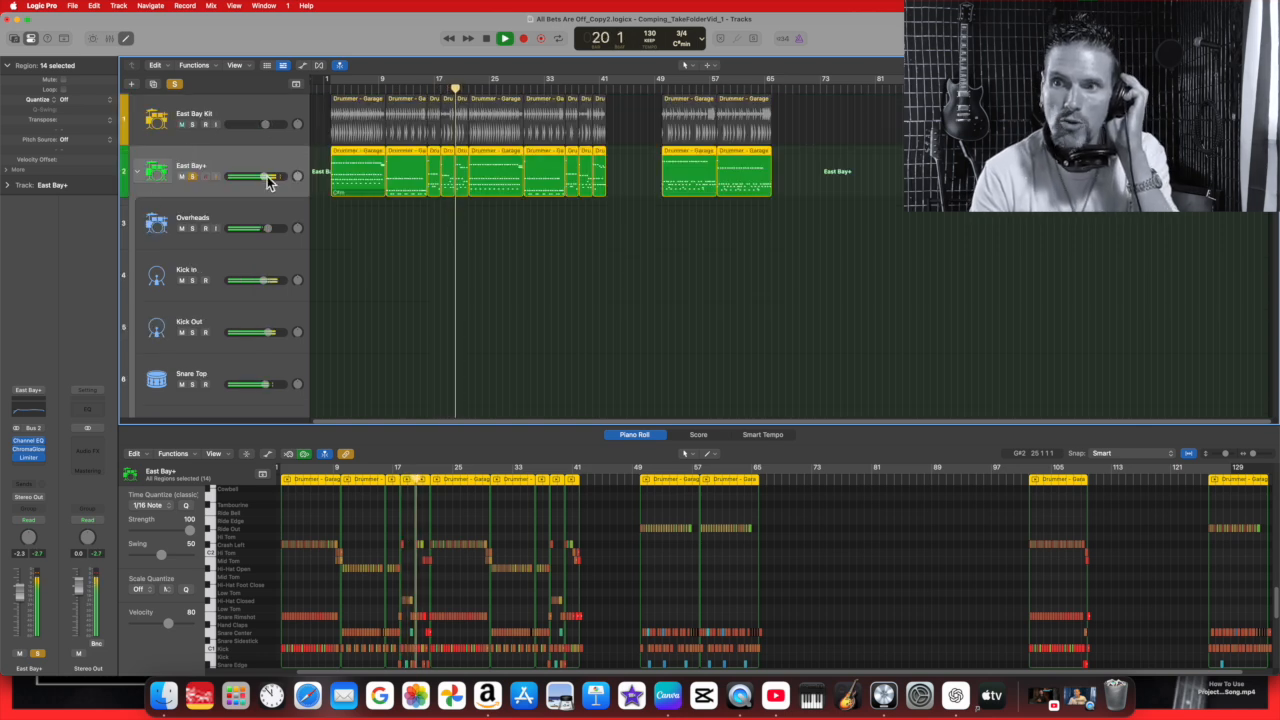
scroll(243, 249, "down", 5)
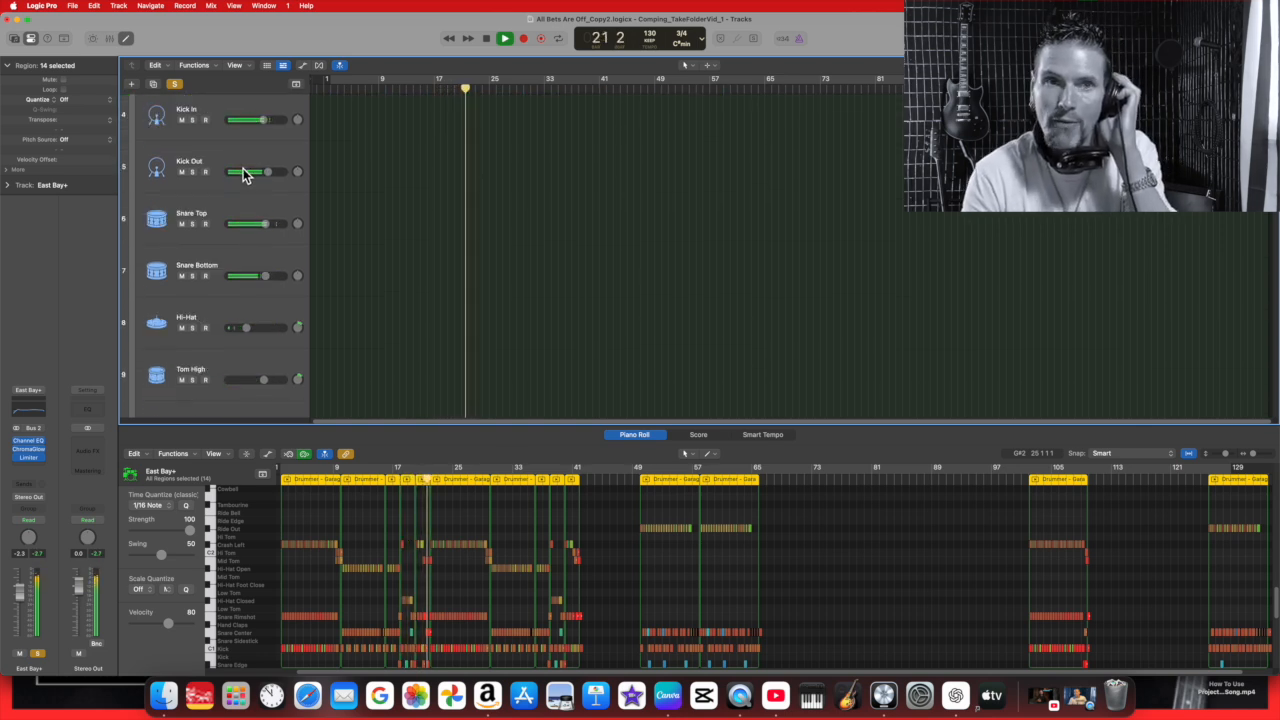
scroll(245, 175, "down", 2)
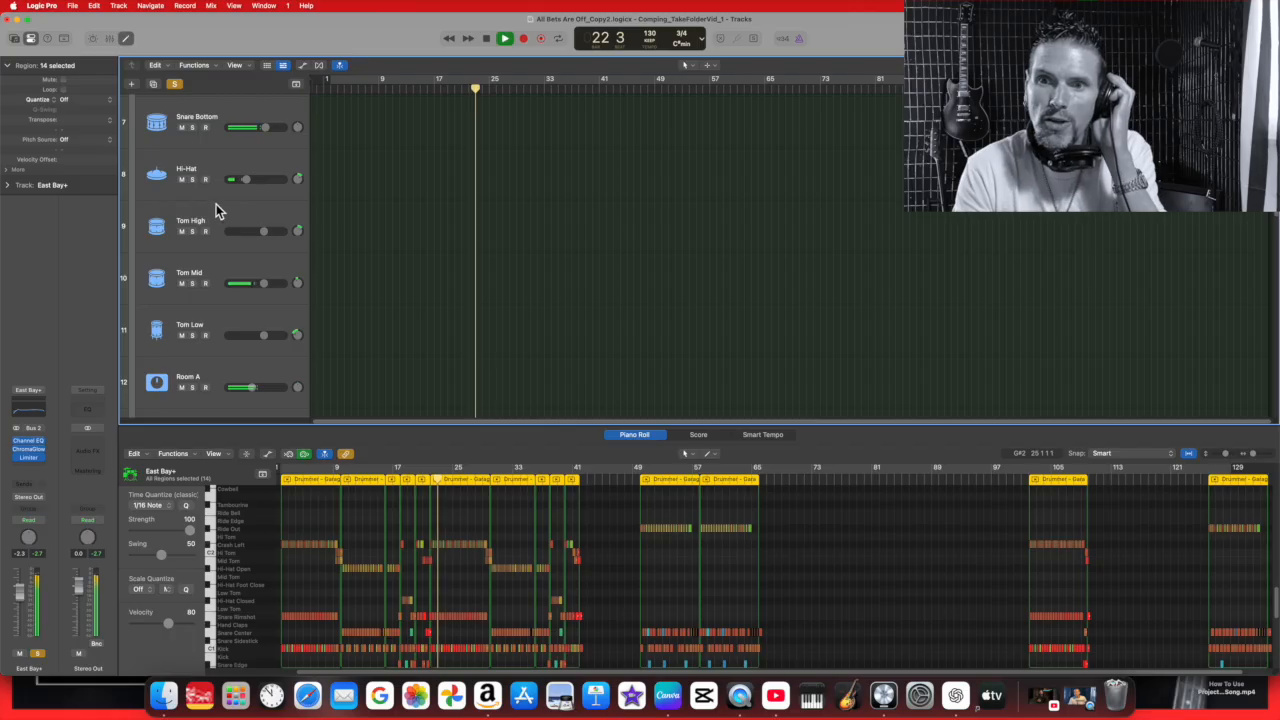
scroll(234, 232, "up", 6)
scroll(212, 210, "down", 4)
scroll(212, 204, "up", 2)
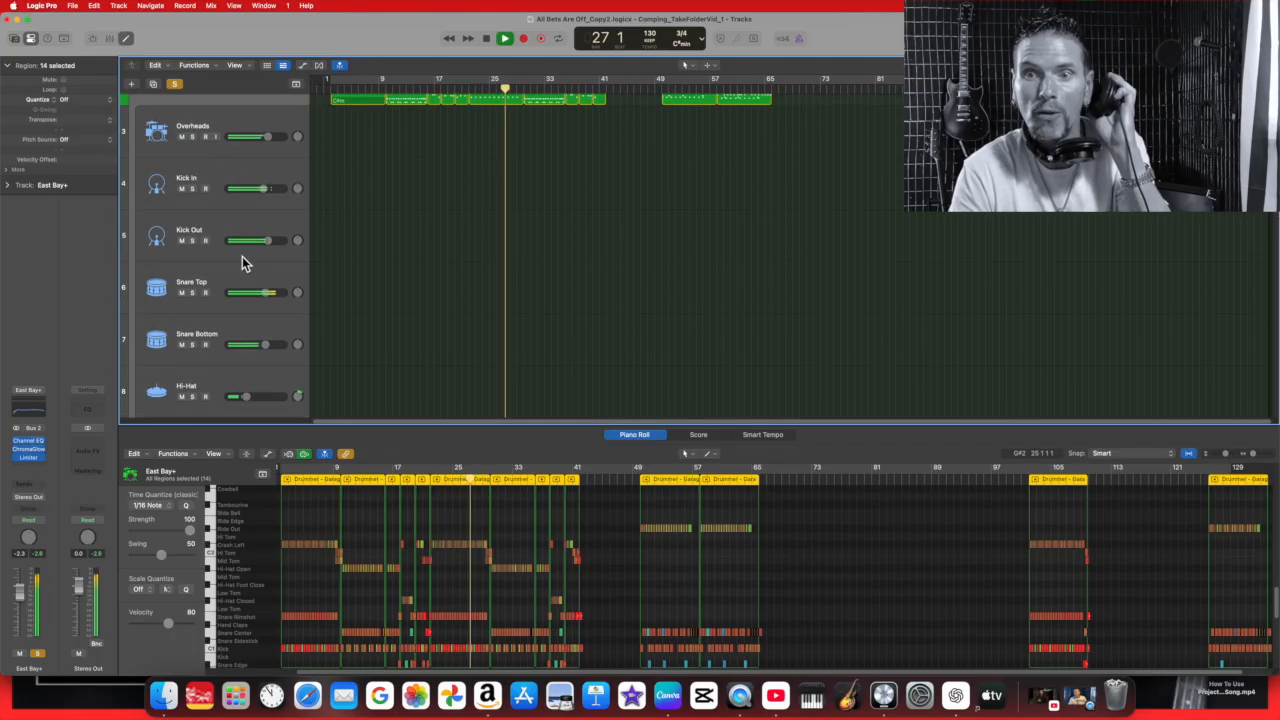
scroll(241, 265, "down", 1)
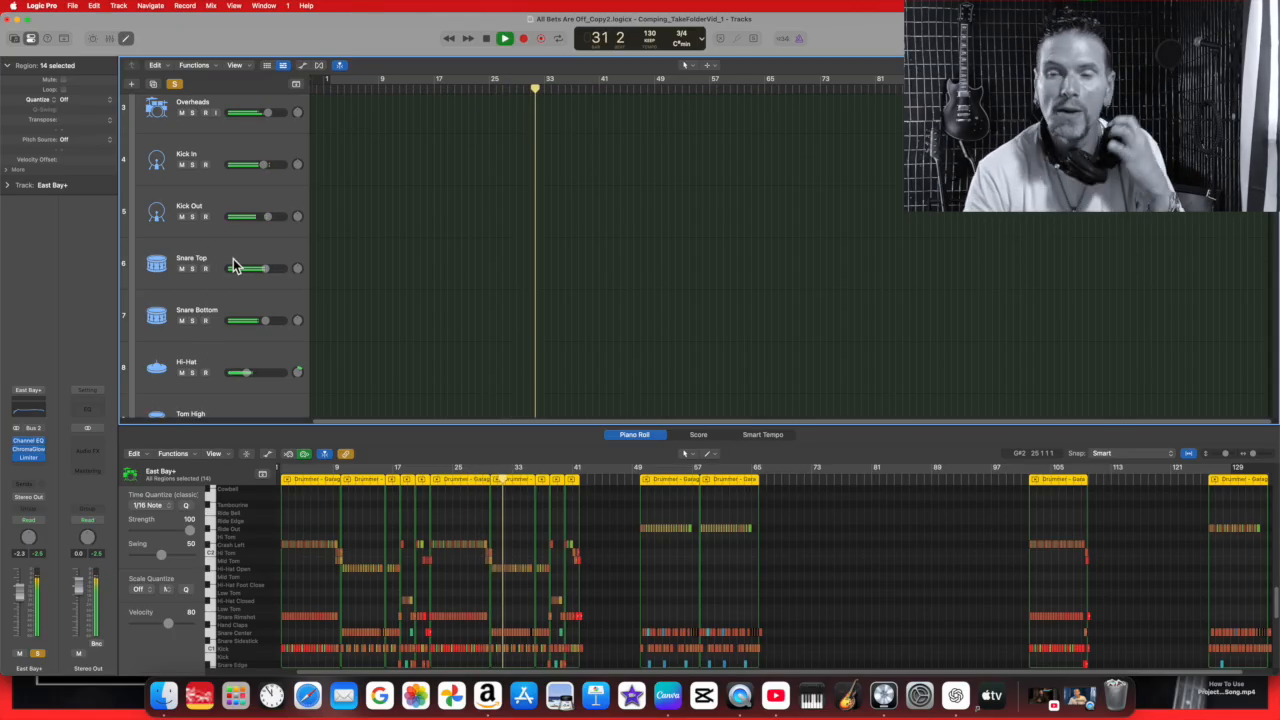
scroll(230, 161, "up", 3)
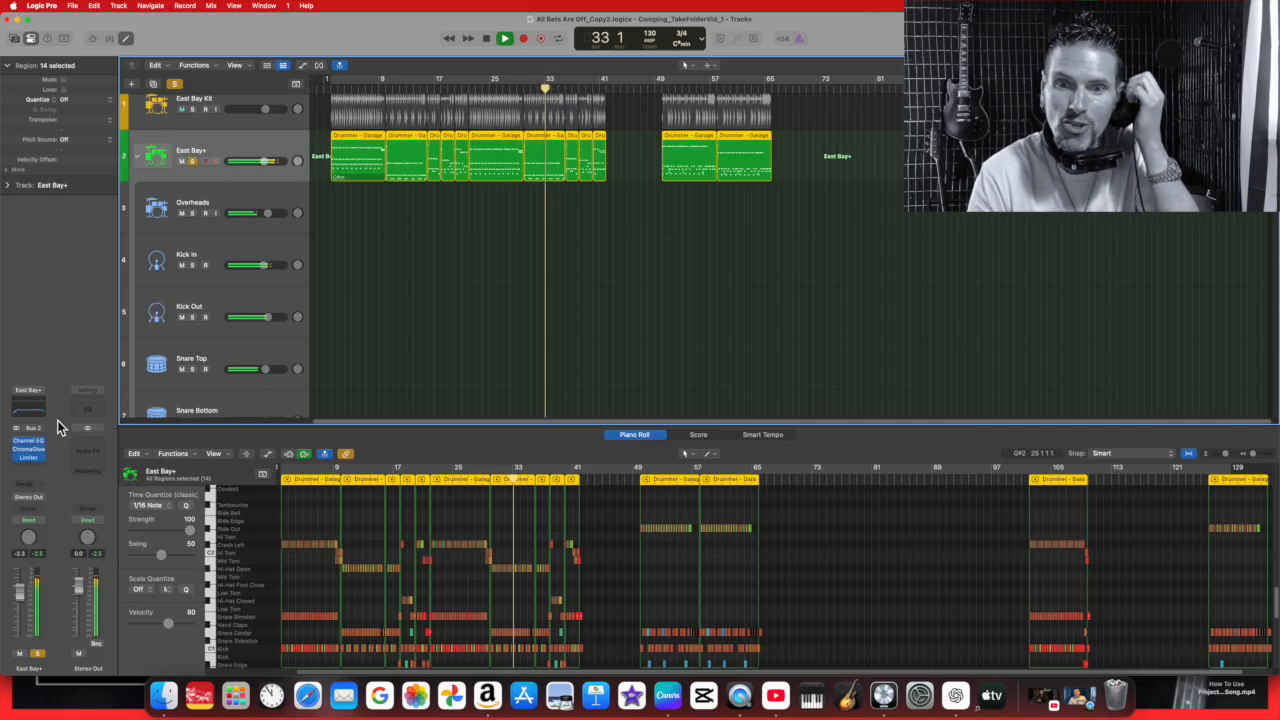
Open Drum Kit Designer on the Overheads track and select the kick drum to show its alternatives and settings.
left_click(196, 192)
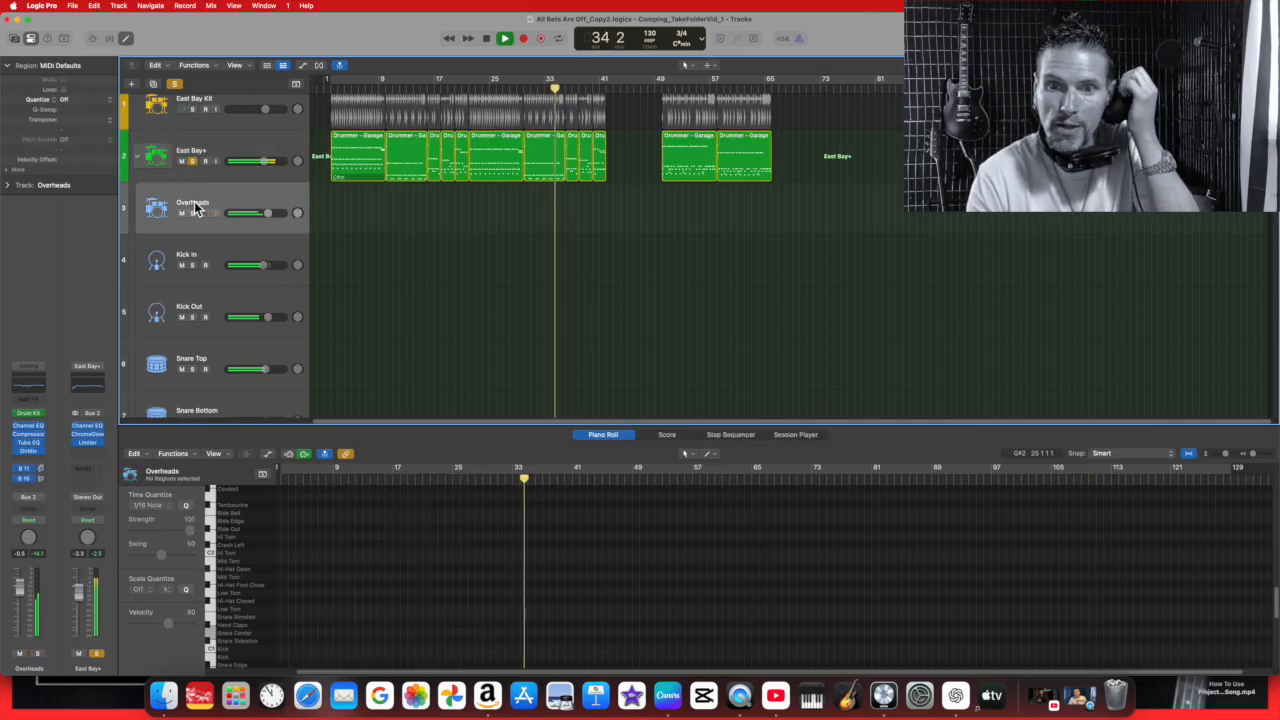
left_click(31, 416)
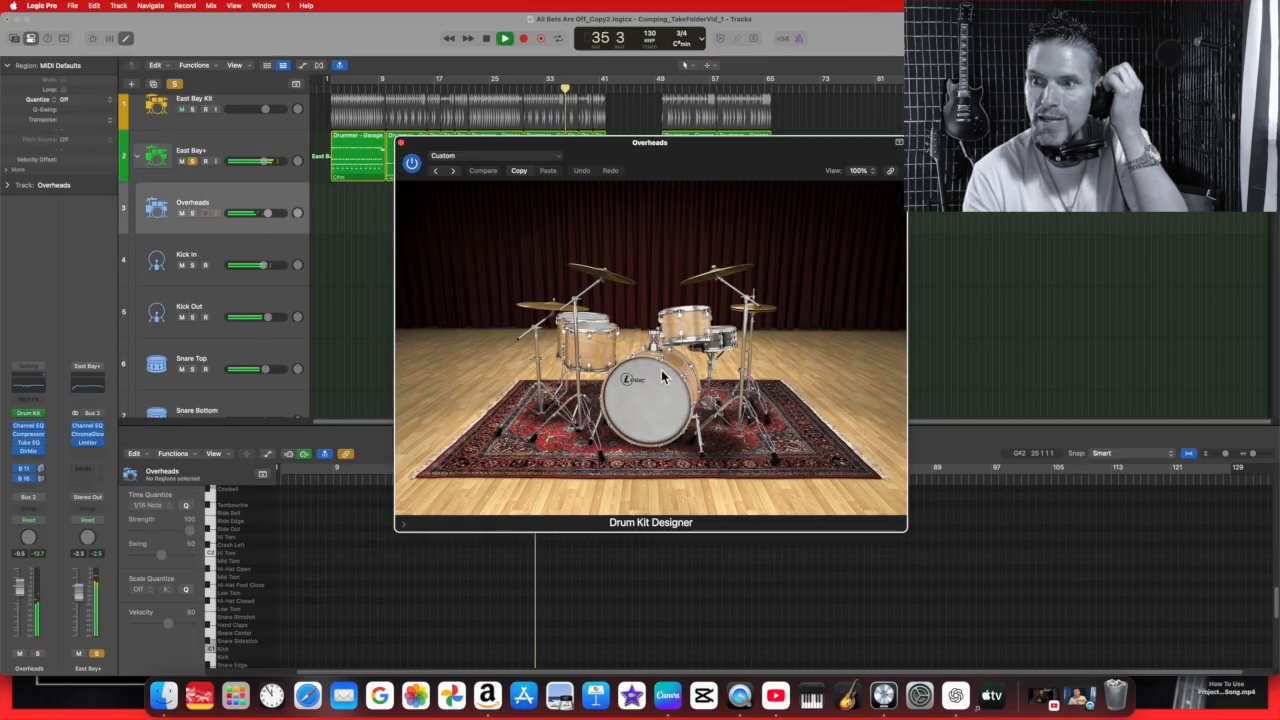
left_click(652, 403)
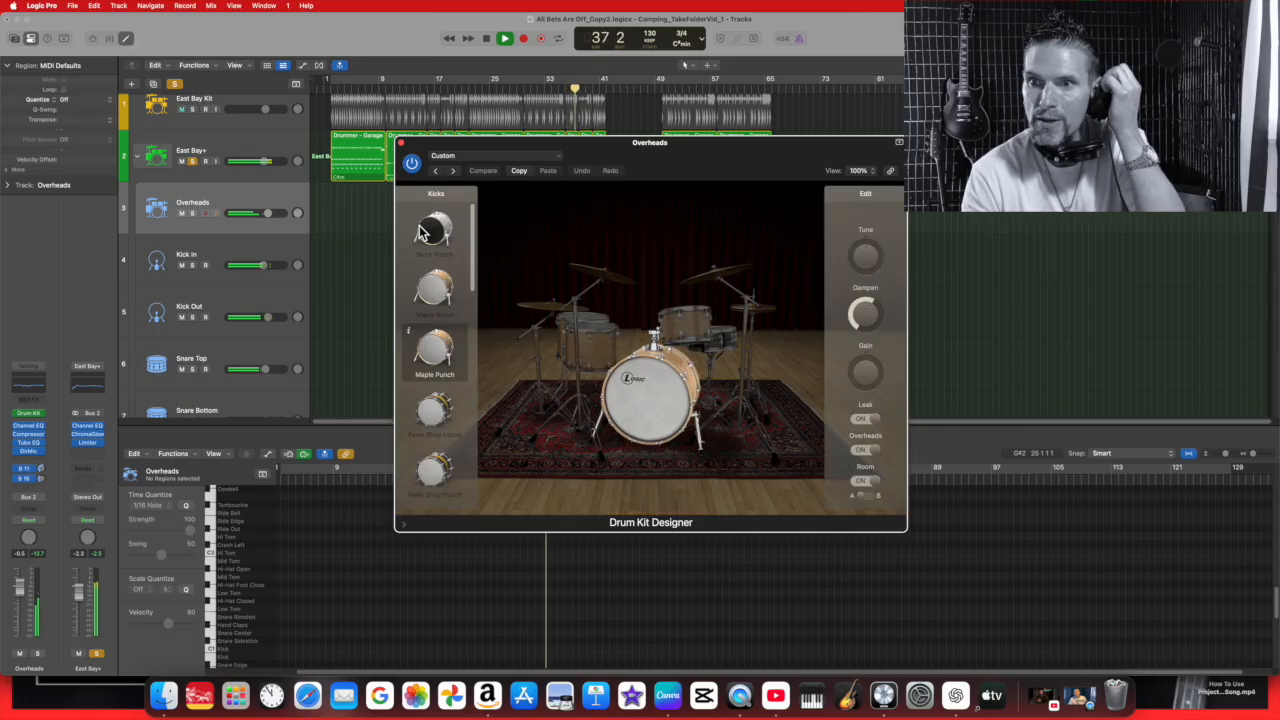